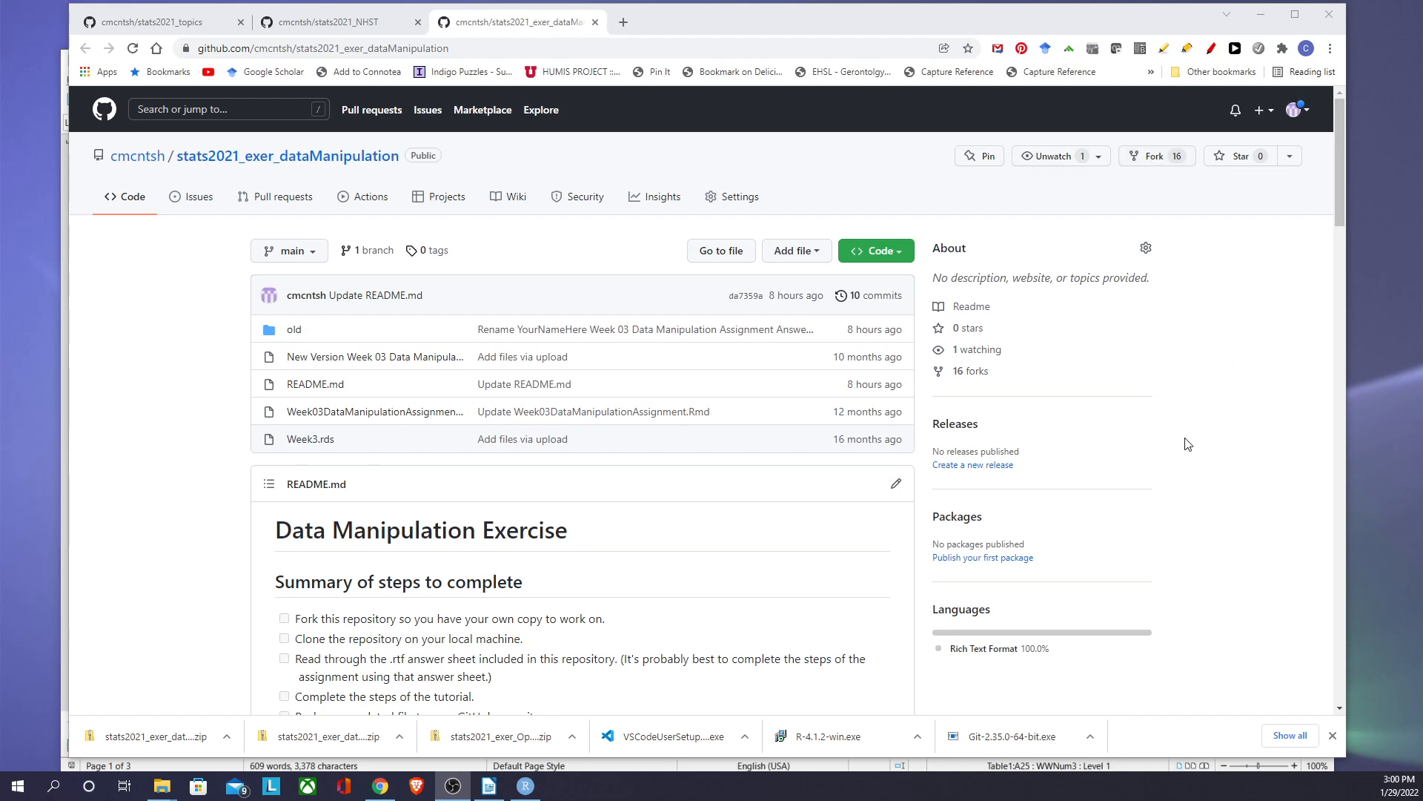
Step: Show the data manipulation repository's ZIP download option and close the File Explorer window of the downloaded archive
left_click(887, 260)
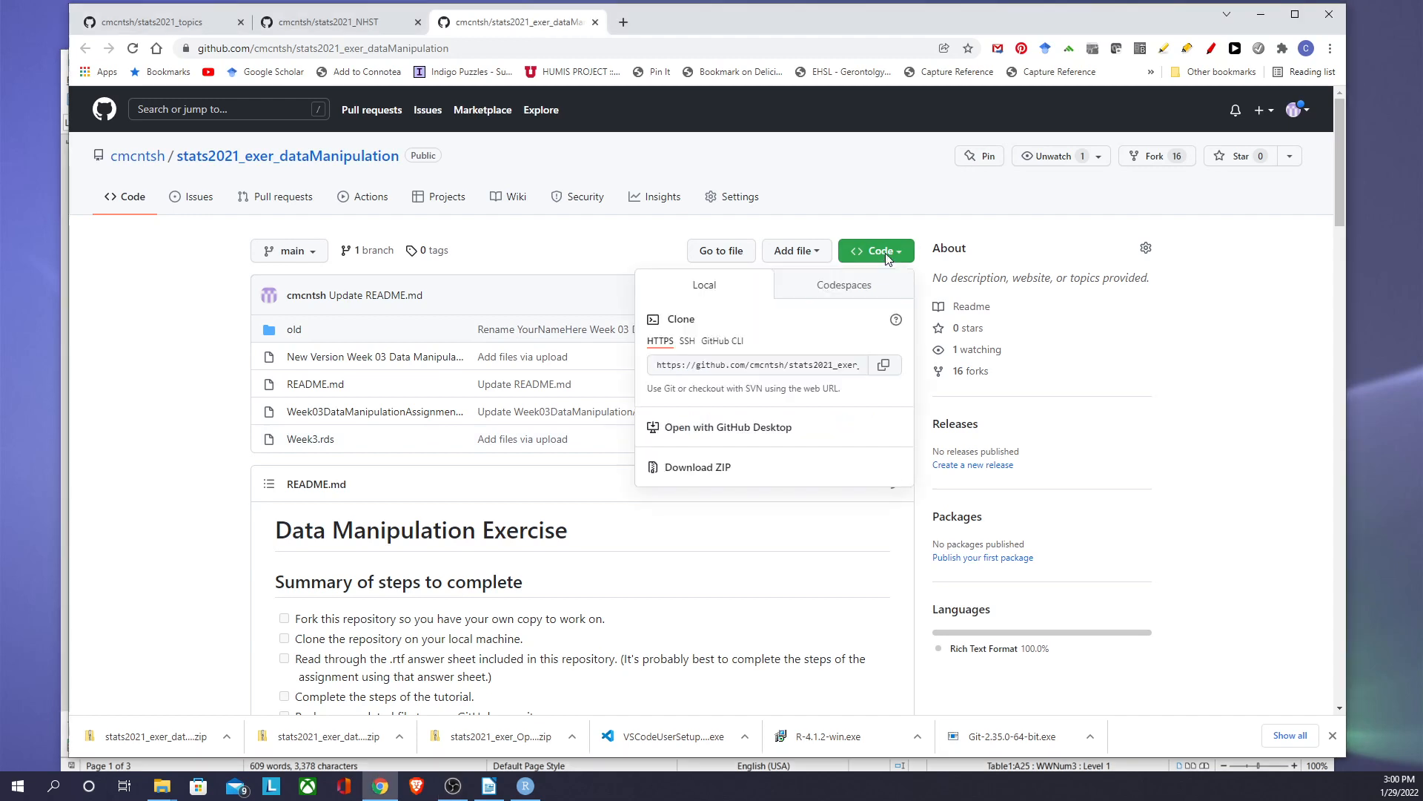
left_click(737, 479)
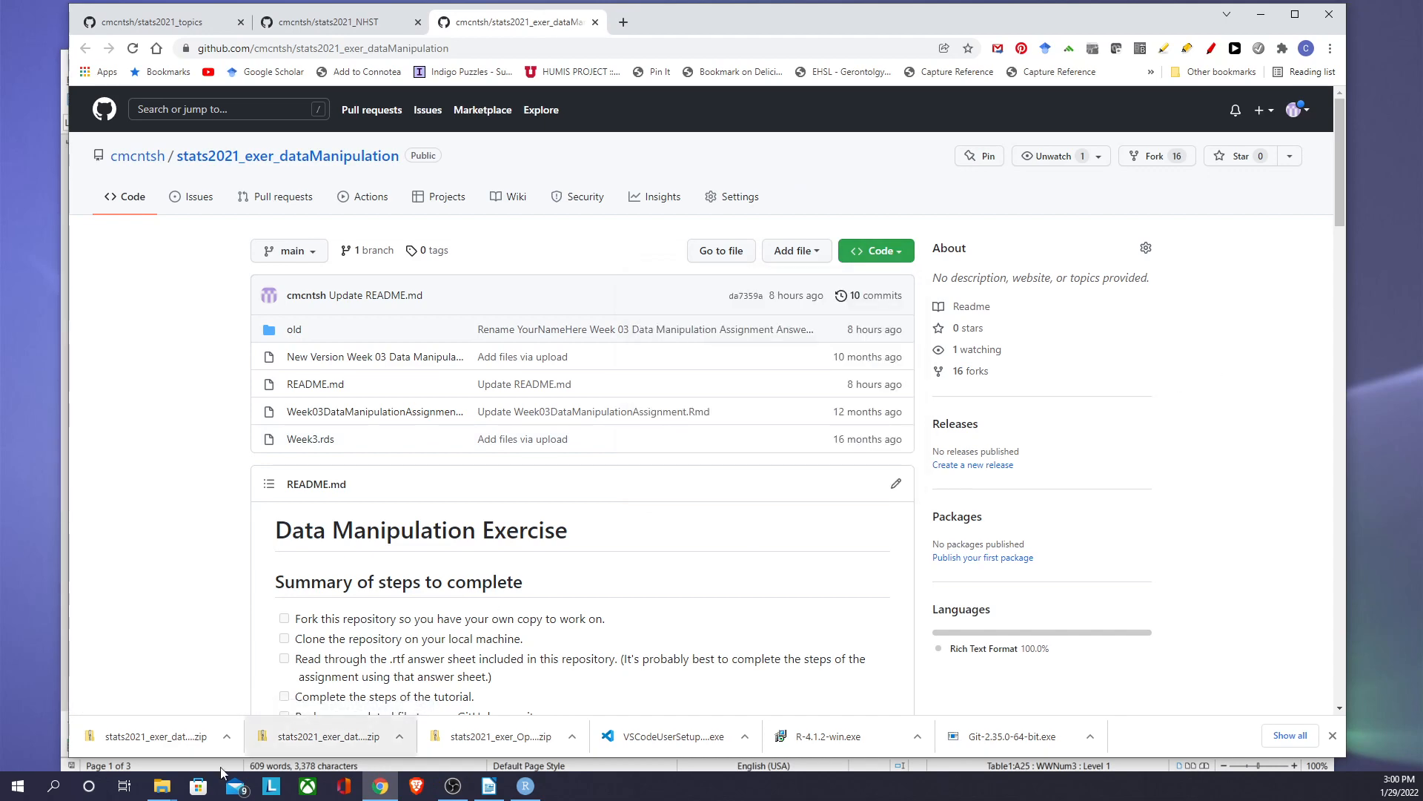
mouse_move(162, 786)
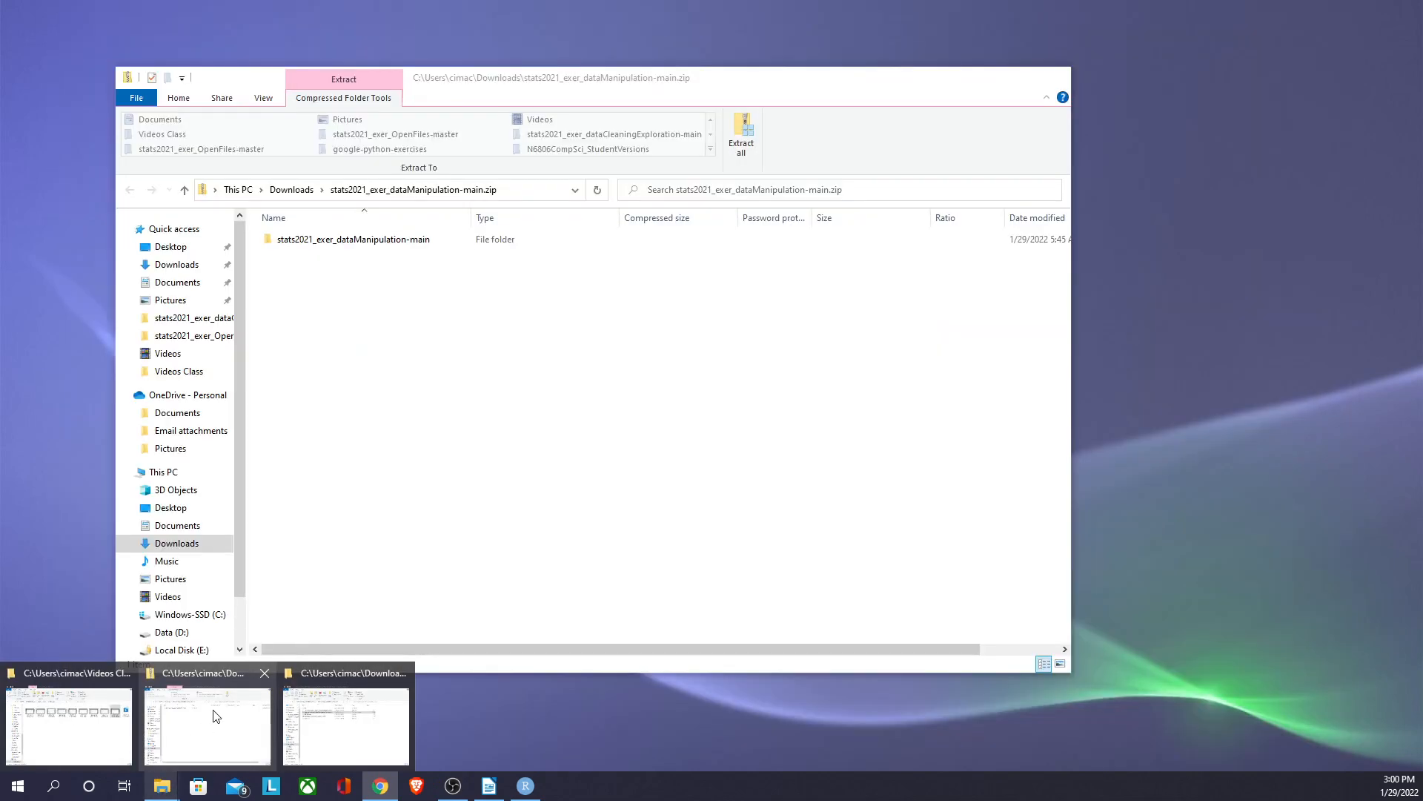
left_click(176, 754)
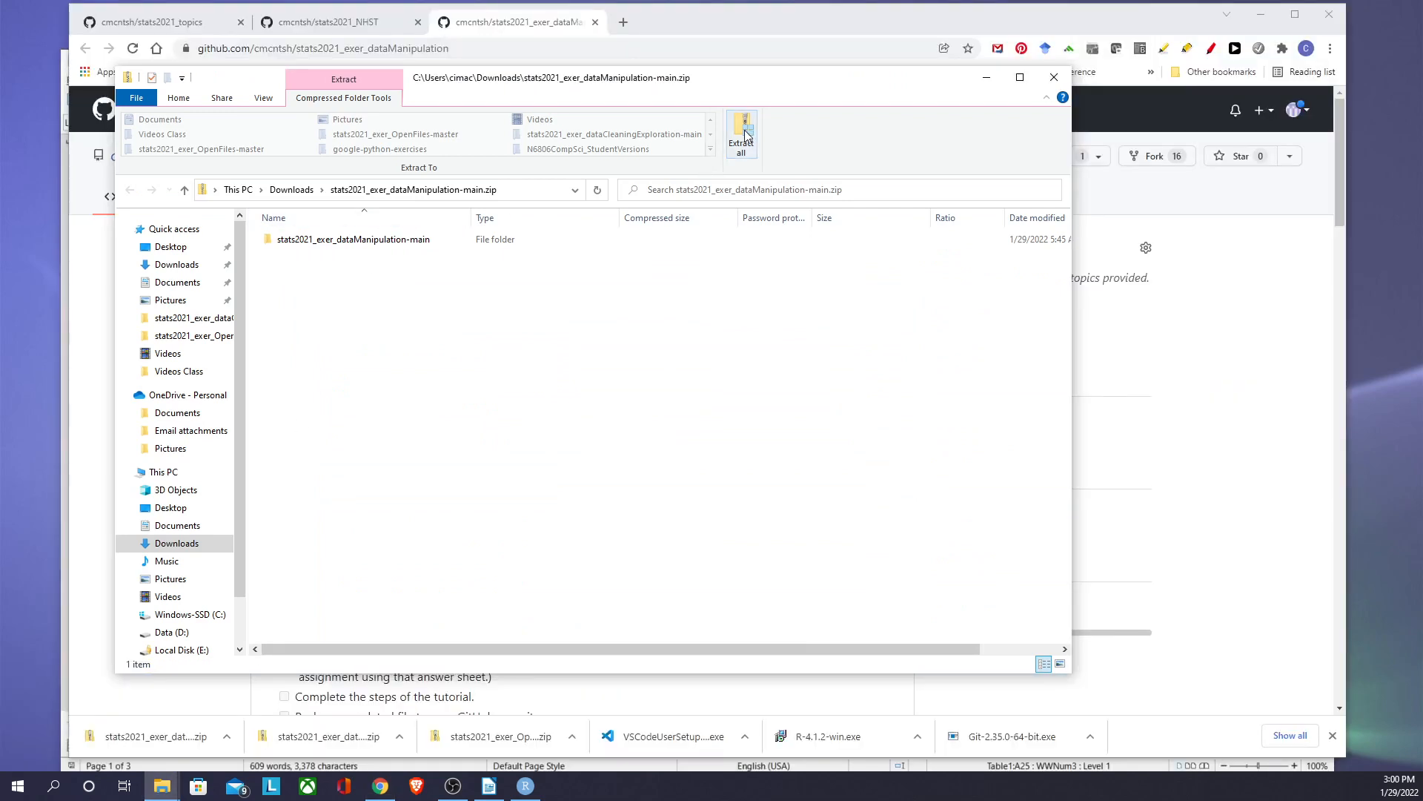
left_click(1054, 77)
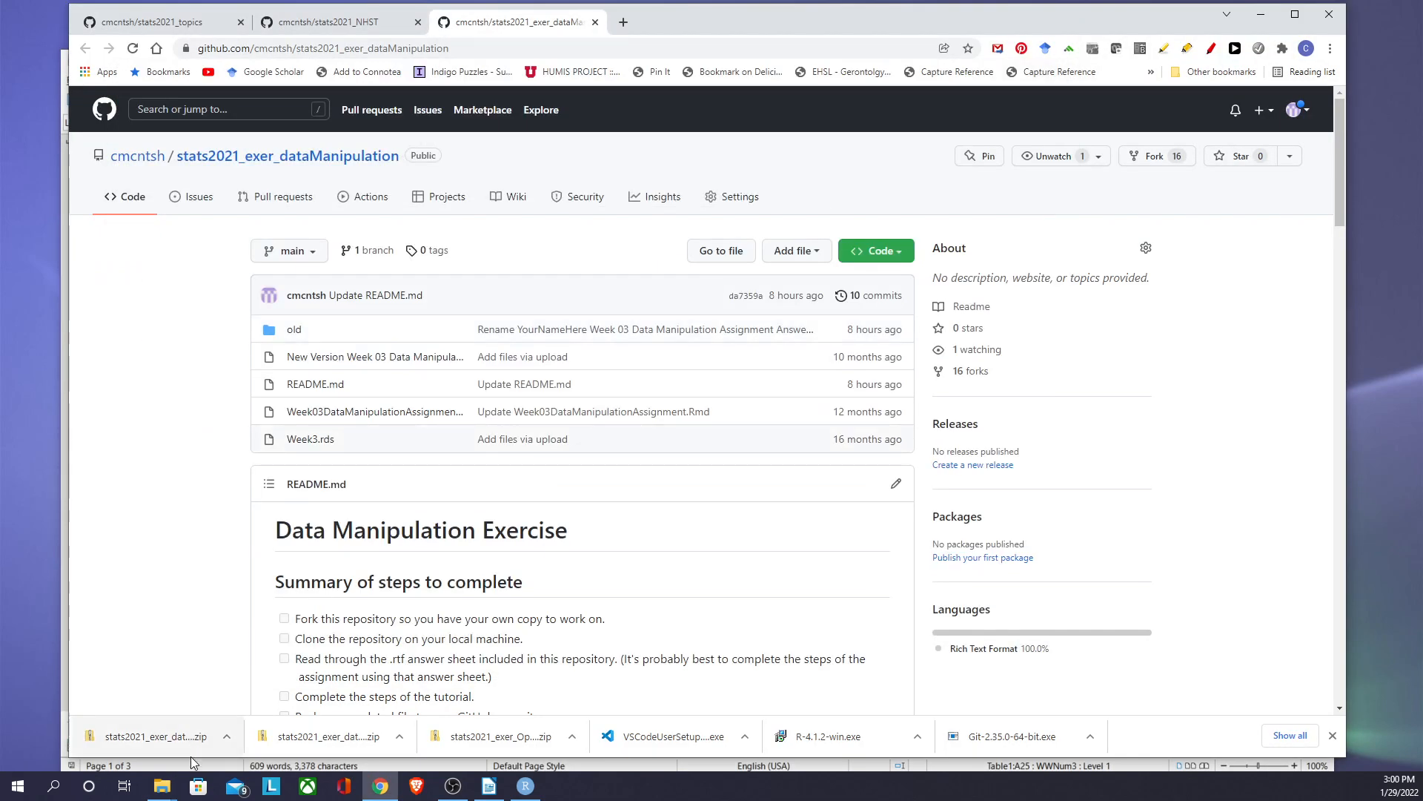
Step: Locate the Week 03 answer sheet in the extracted exercise folder, switch to it in LibreOffice Writer and read questions 1 to 8
mouse_move(162, 786)
left_click(247, 738)
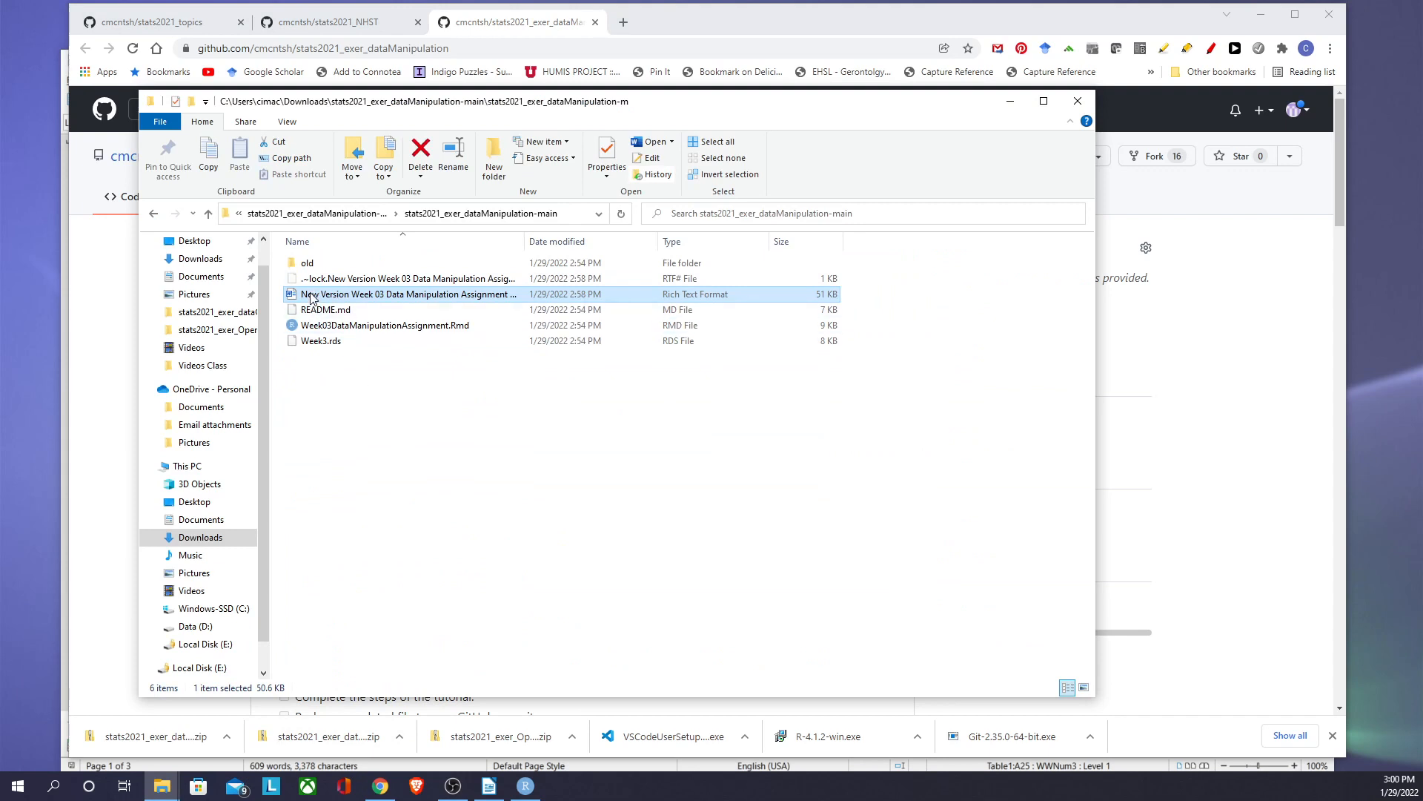
left_click_drag(311, 298, 490, 792)
mouse_move(489, 793)
left_click(502, 745)
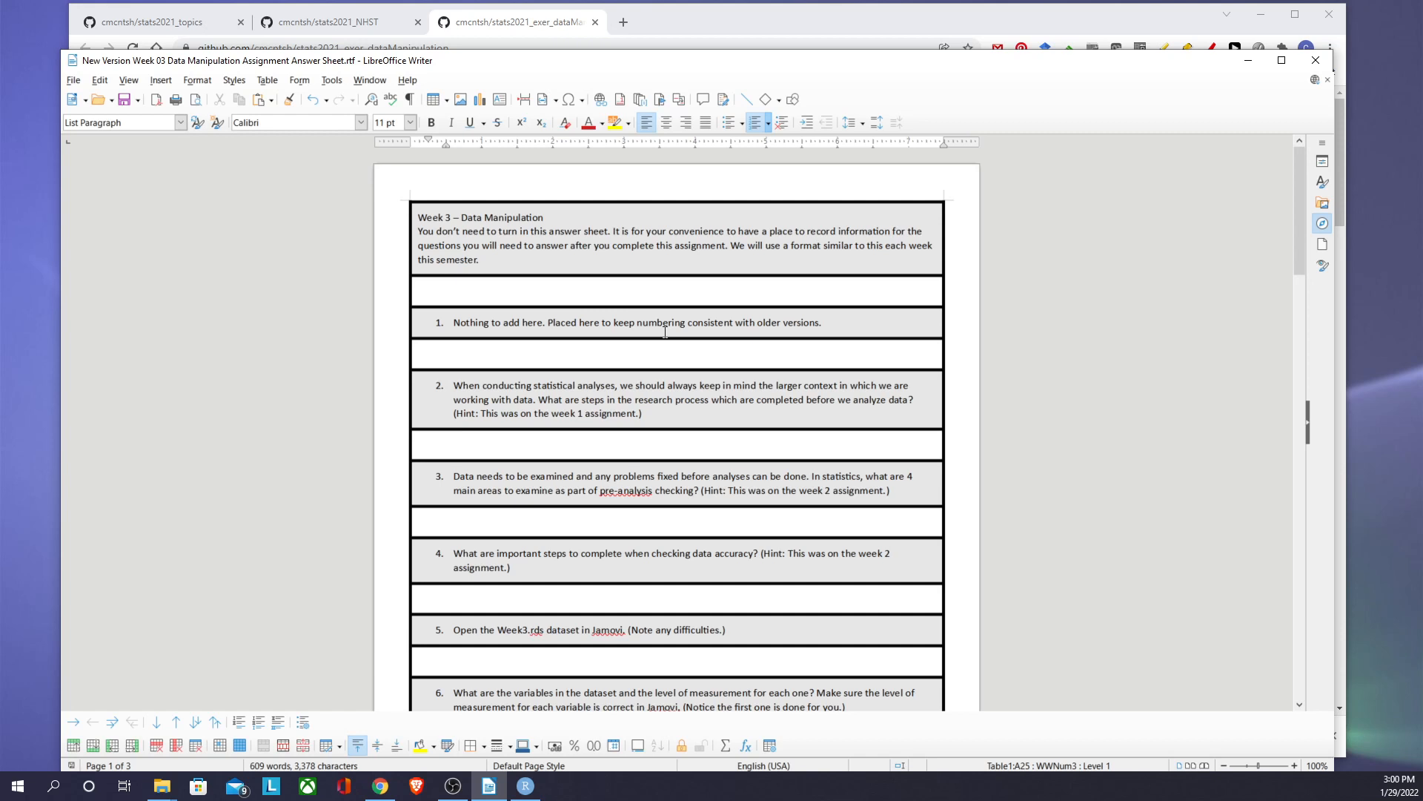
scroll(665, 333, "down", 2)
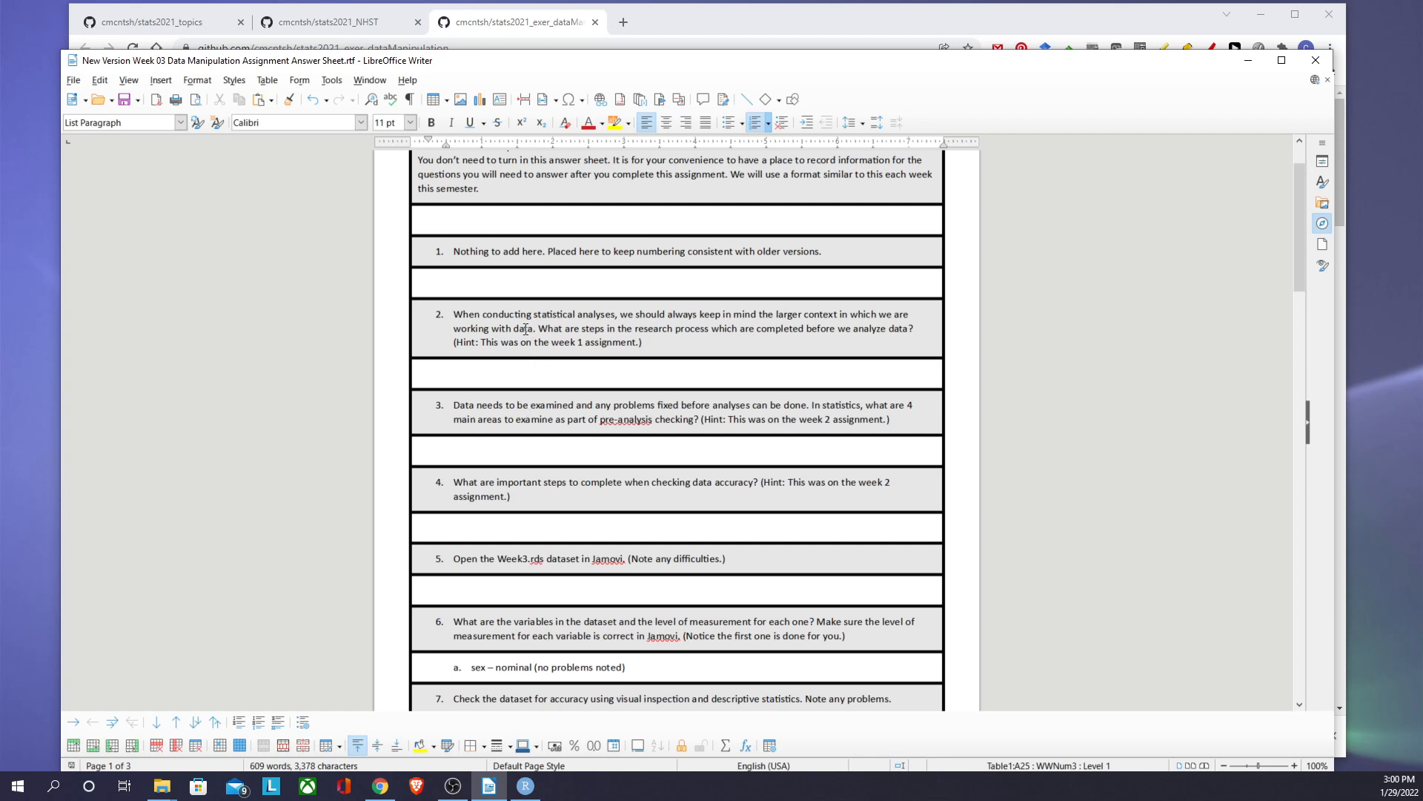
scroll(525, 333, "down", 3)
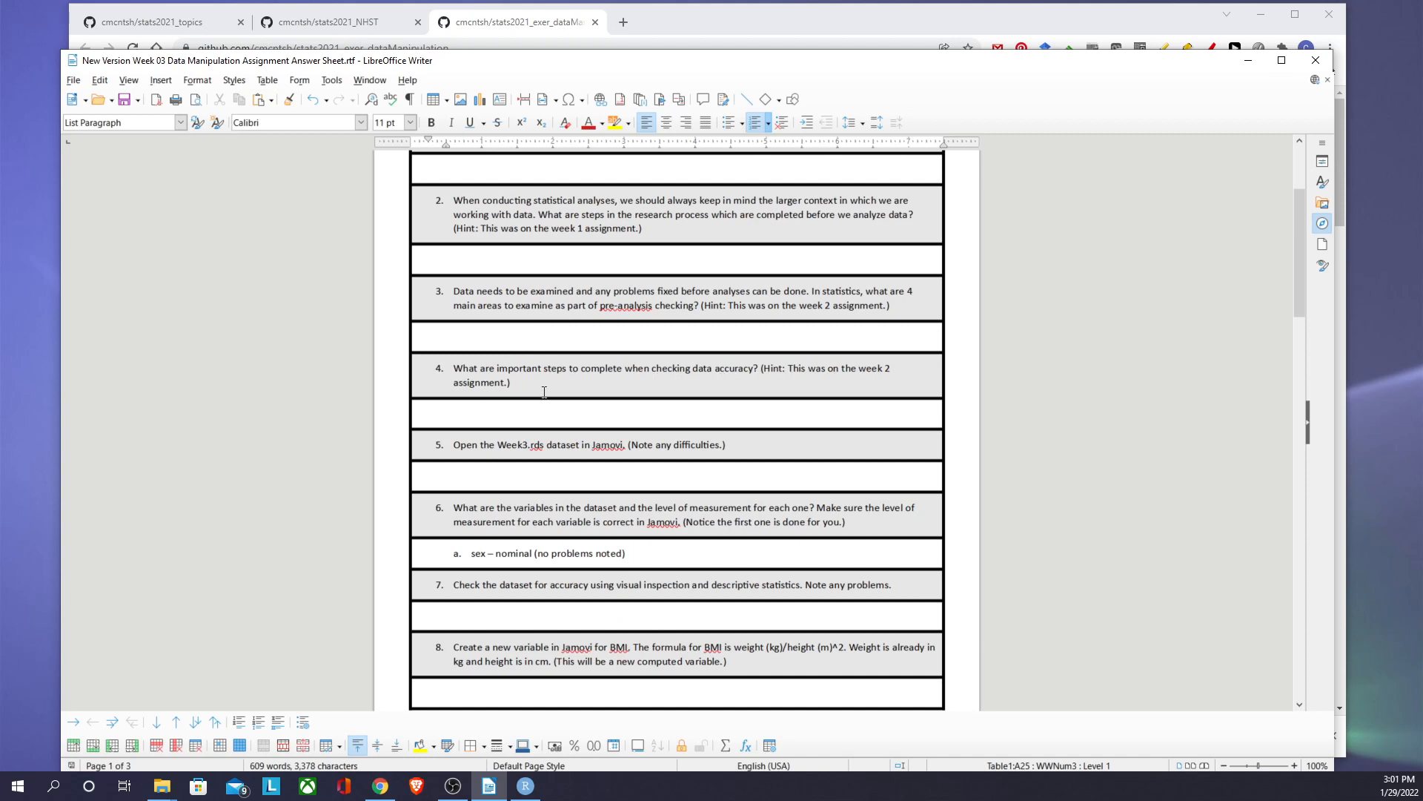
scroll(542, 391, "down", 3)
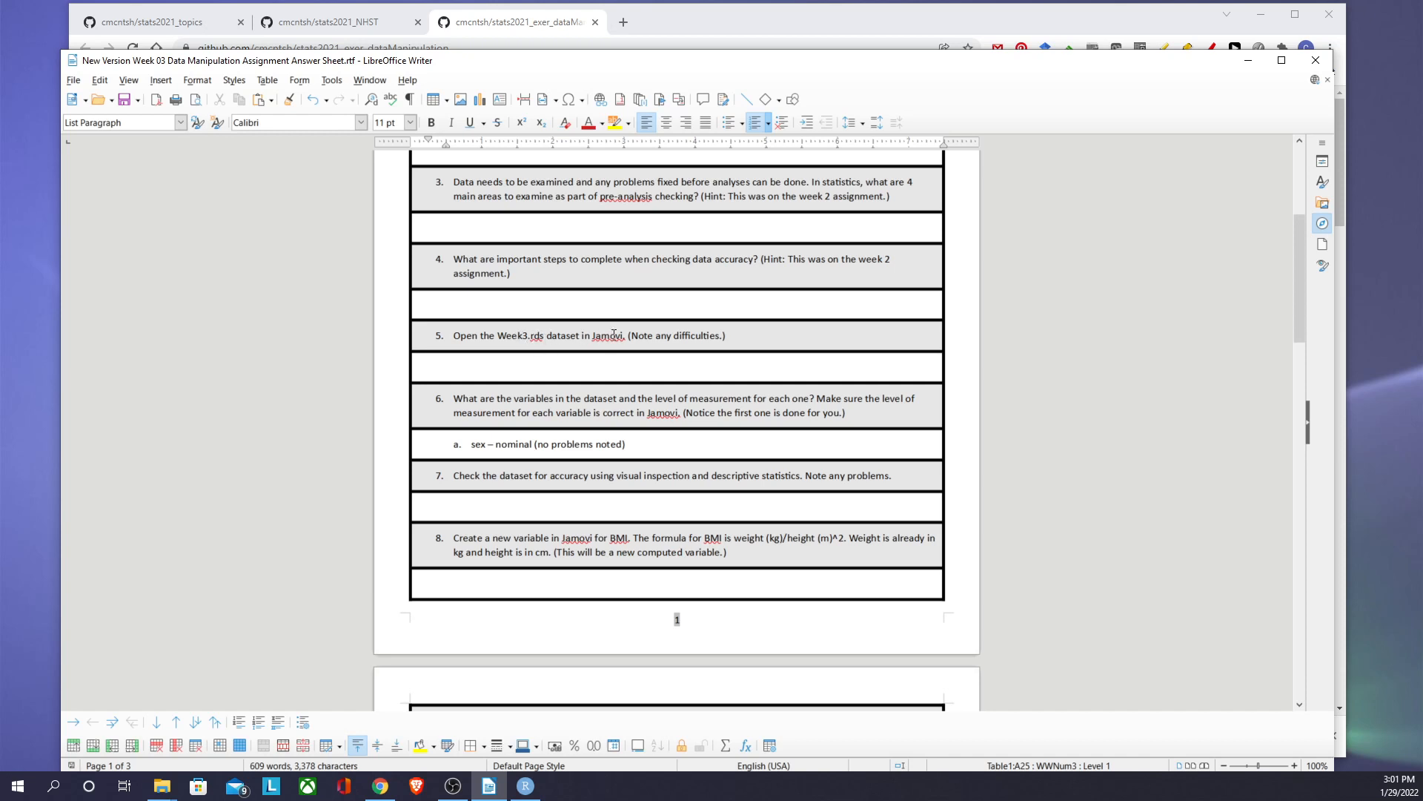
Step: Check the extracted exercise folder for Week3.rds and launch jamovi 2.2.5
left_click(169, 791)
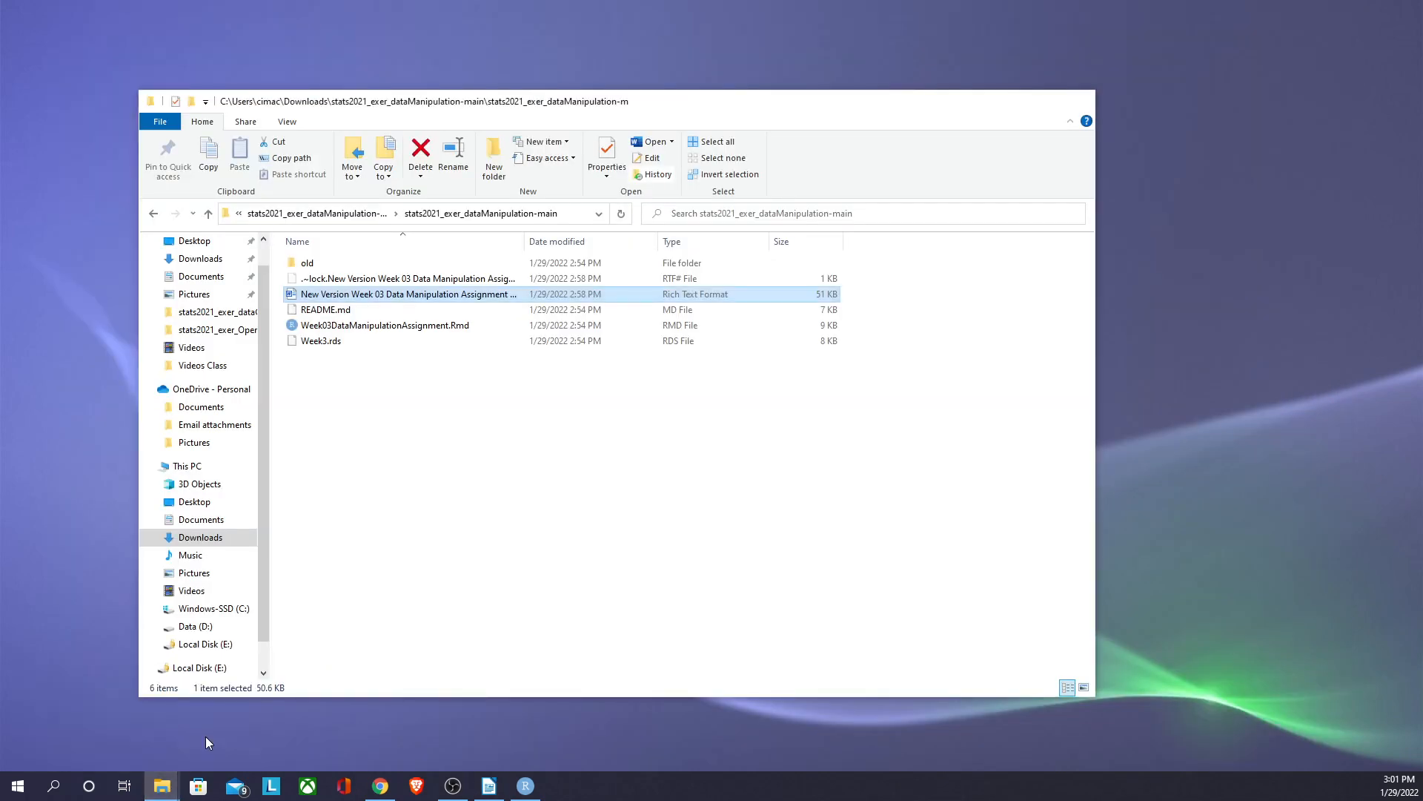
left_click(207, 736)
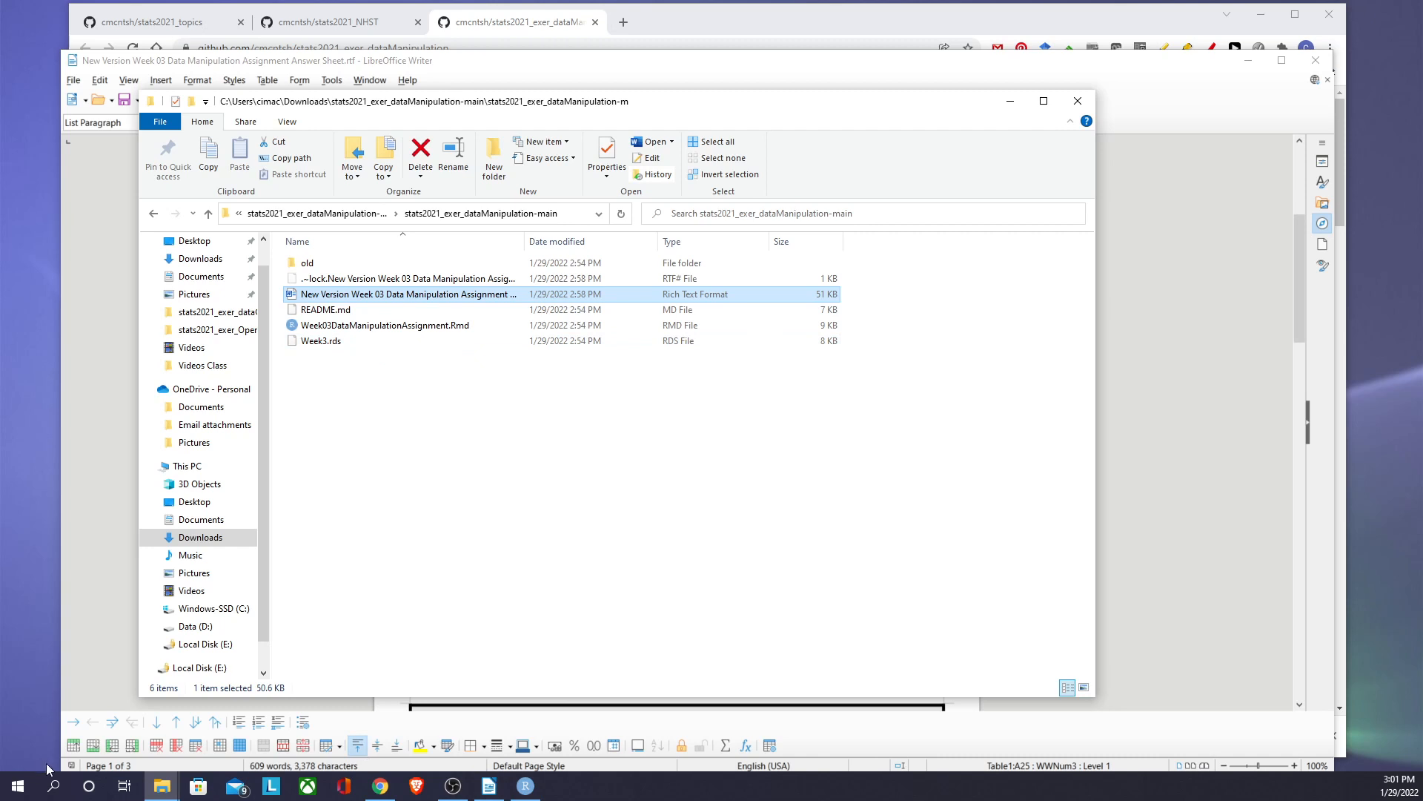
left_click(18, 786)
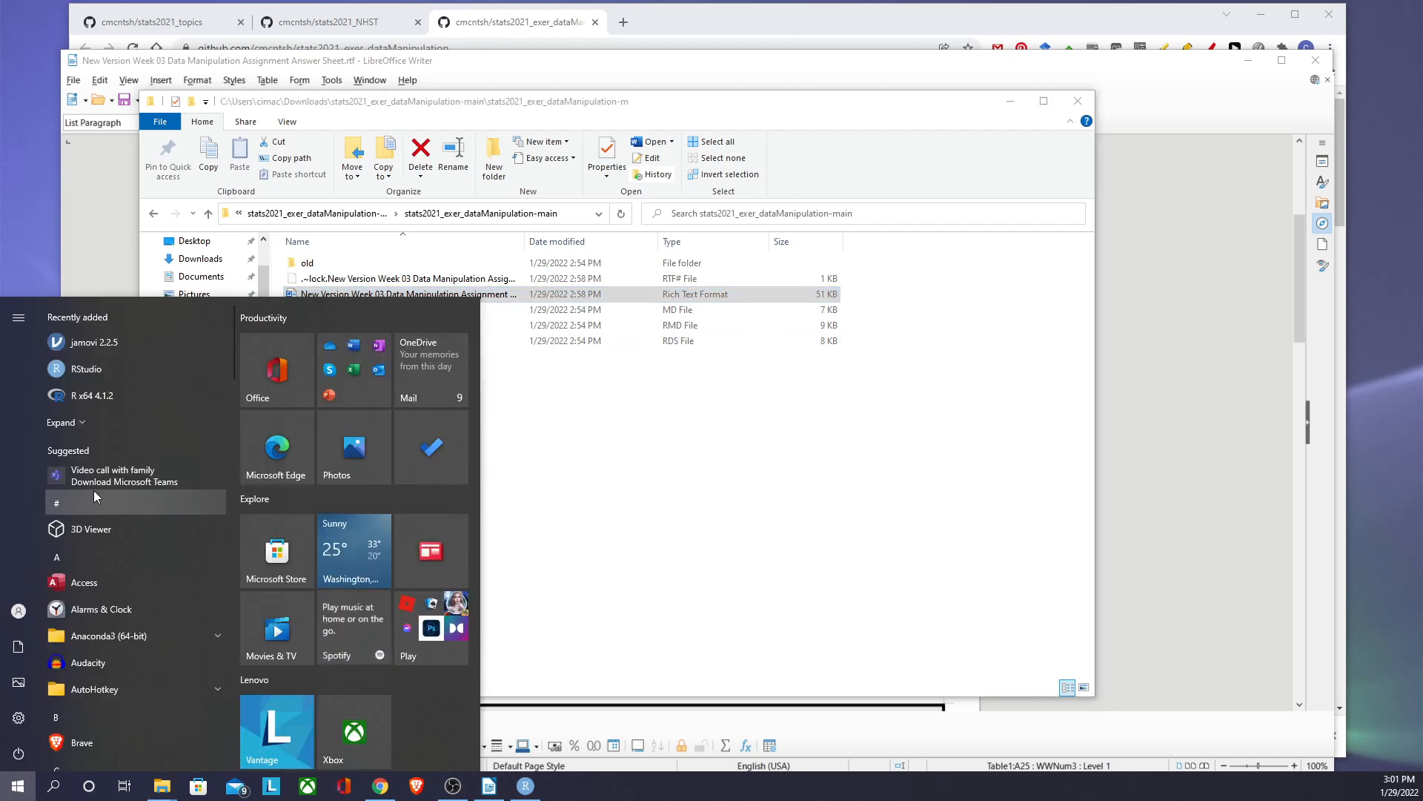
left_click(82, 342)
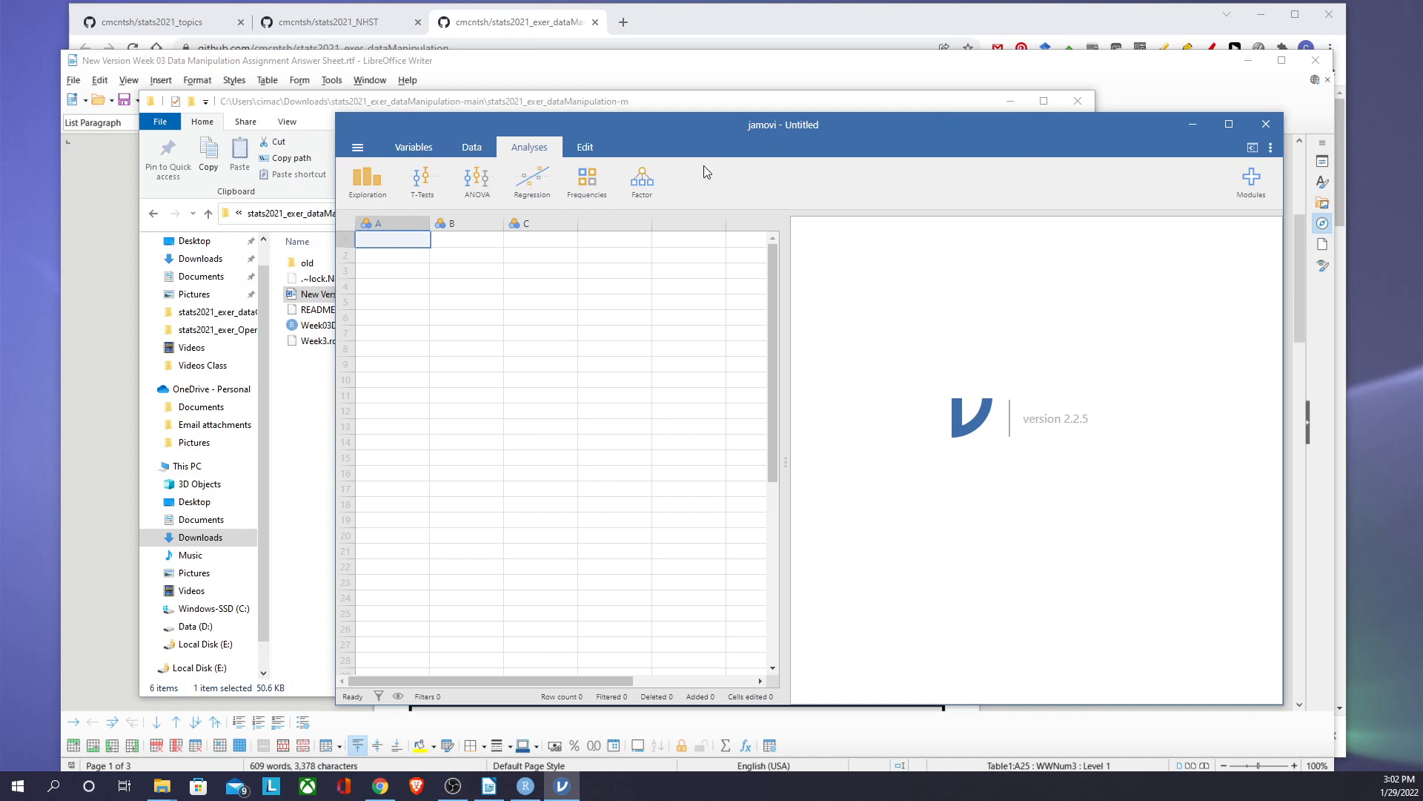
Step: Open the Week3.rds dataset from the extracted stats2021_exer_dataManipulation-main folder in Downloads
left_click(356, 150)
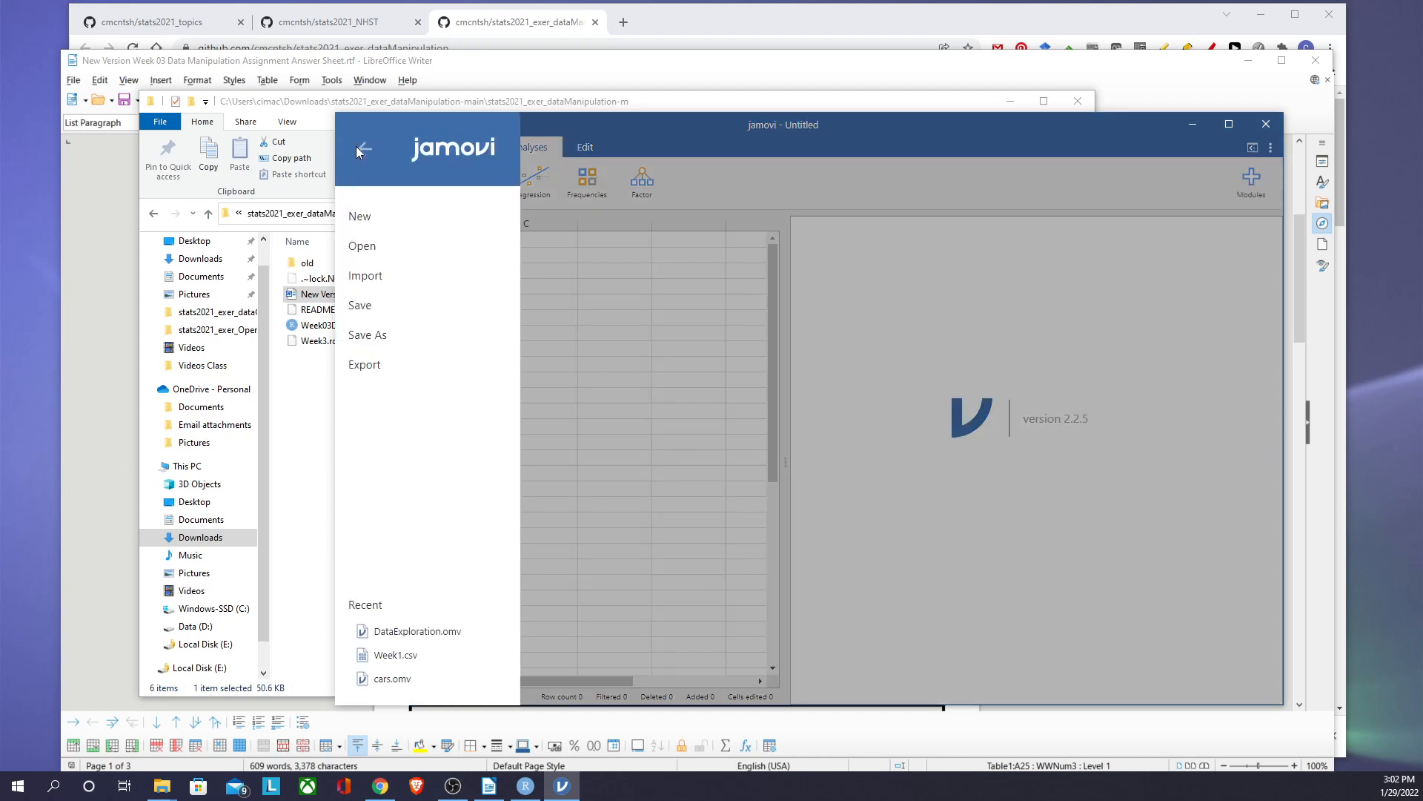
left_click(383, 250)
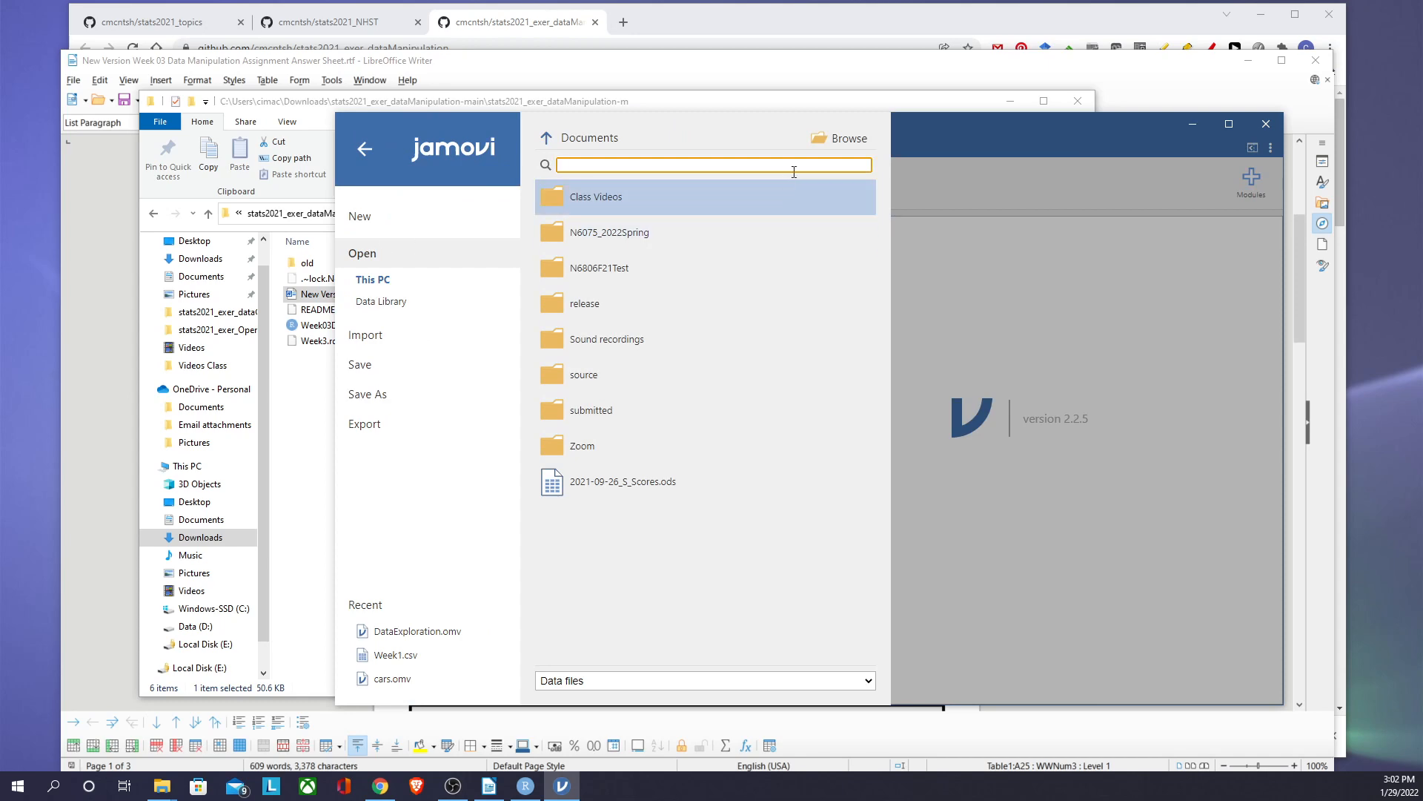
left_click(849, 139)
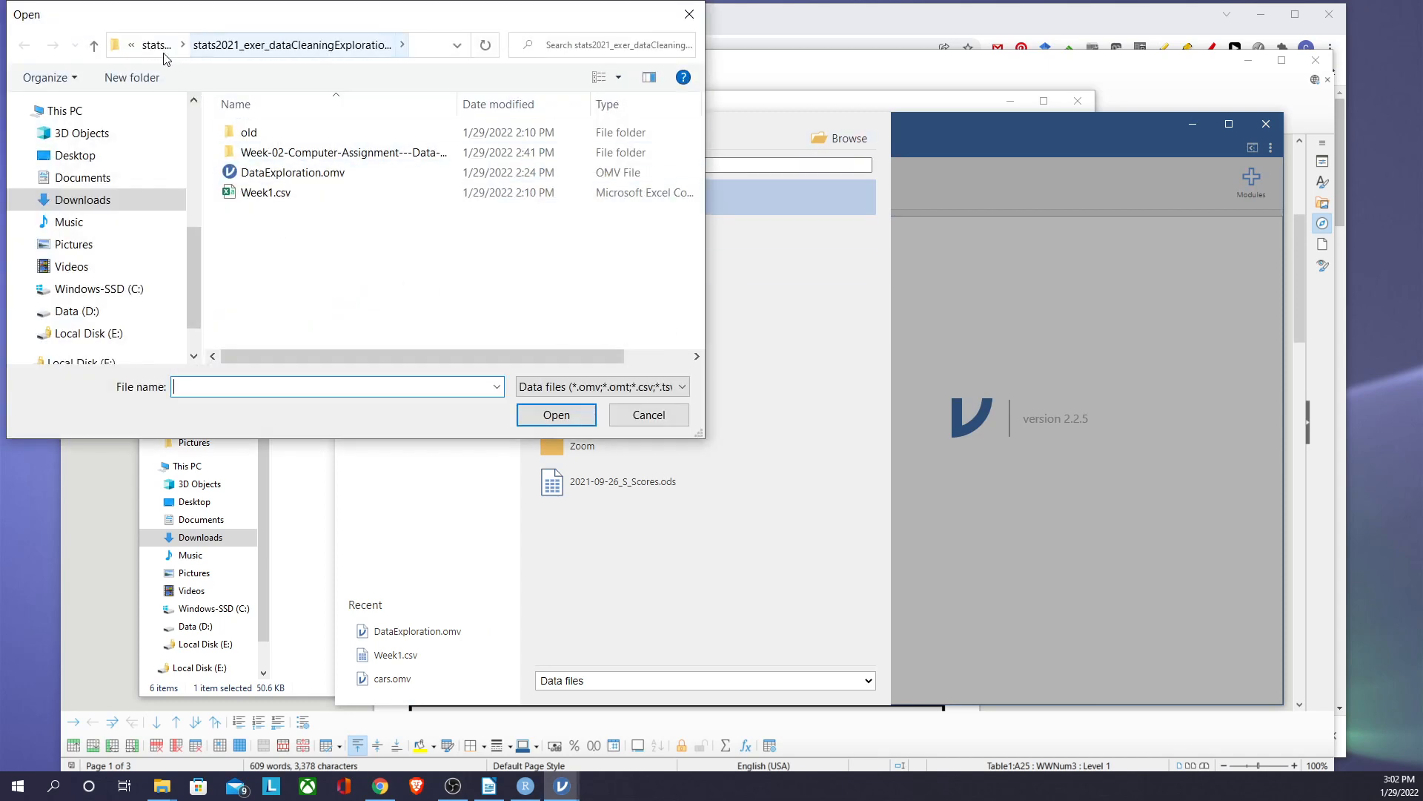
left_click(88, 202)
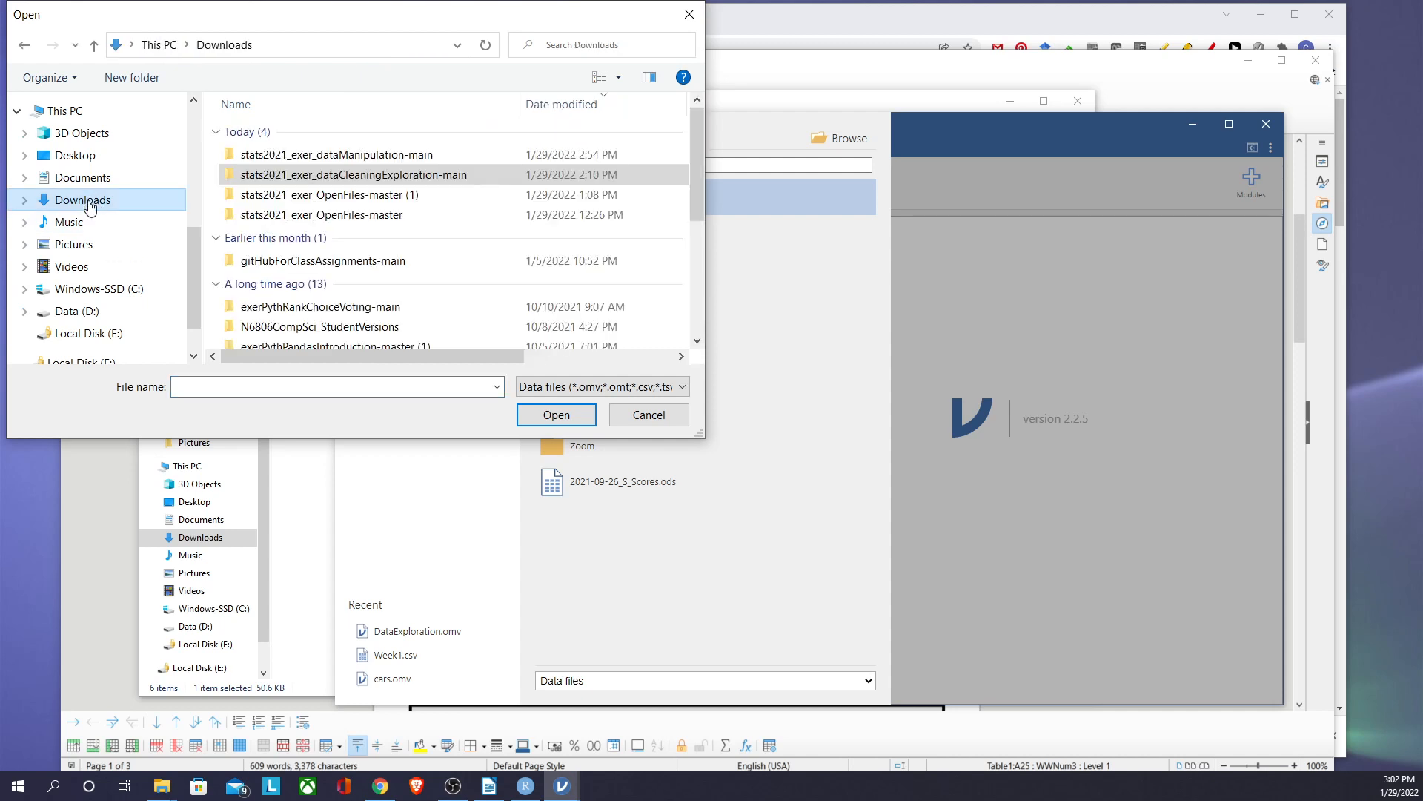
double_click(314, 155)
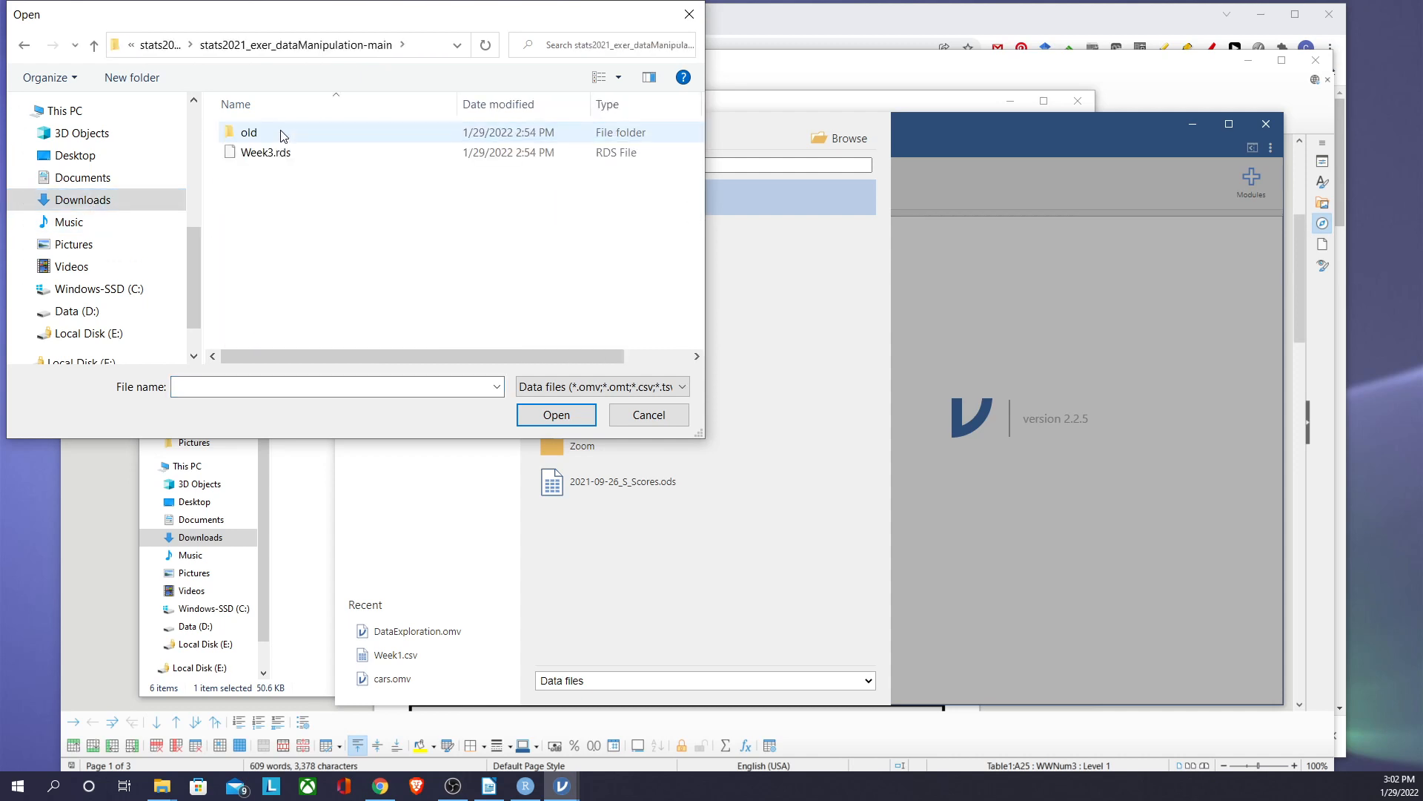
left_click(266, 153)
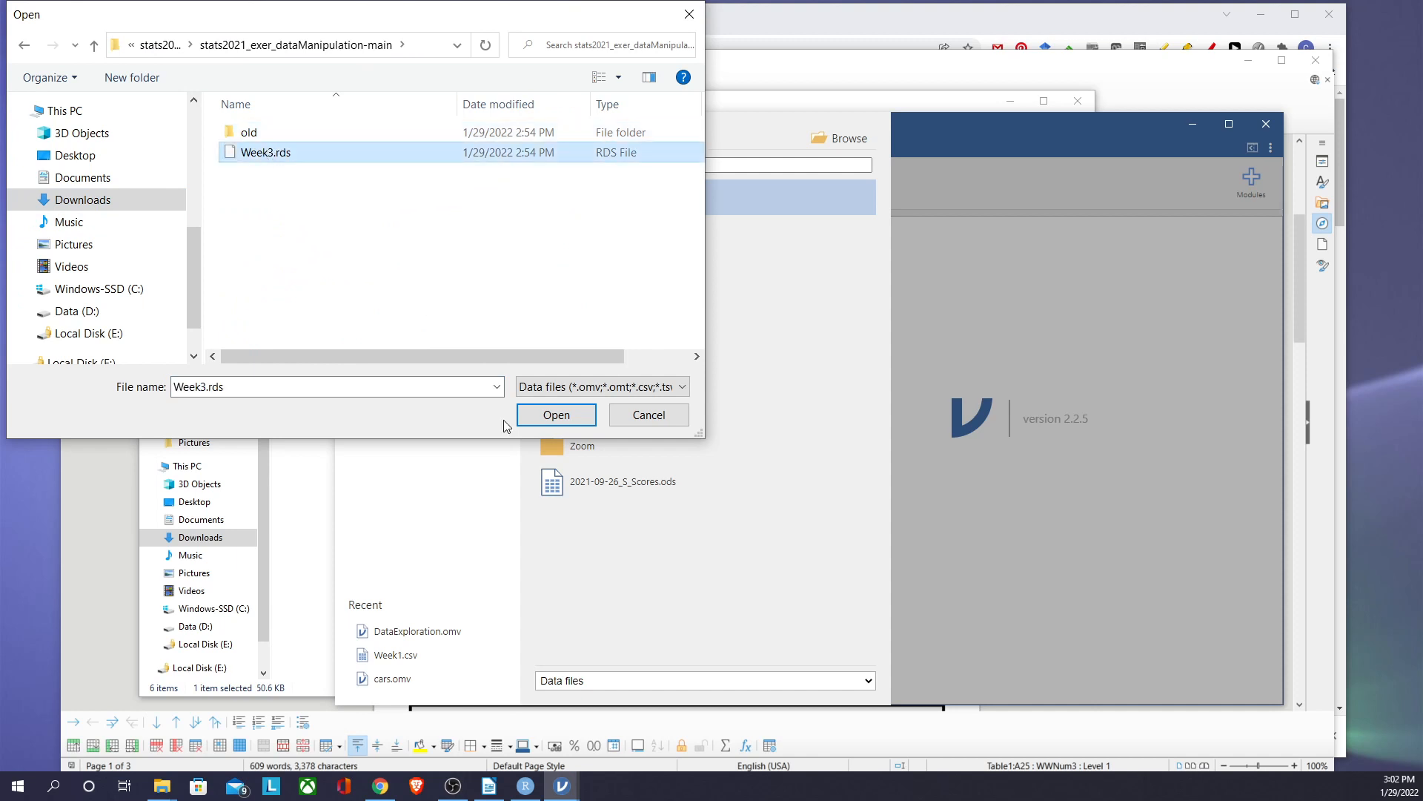
left_click(555, 416)
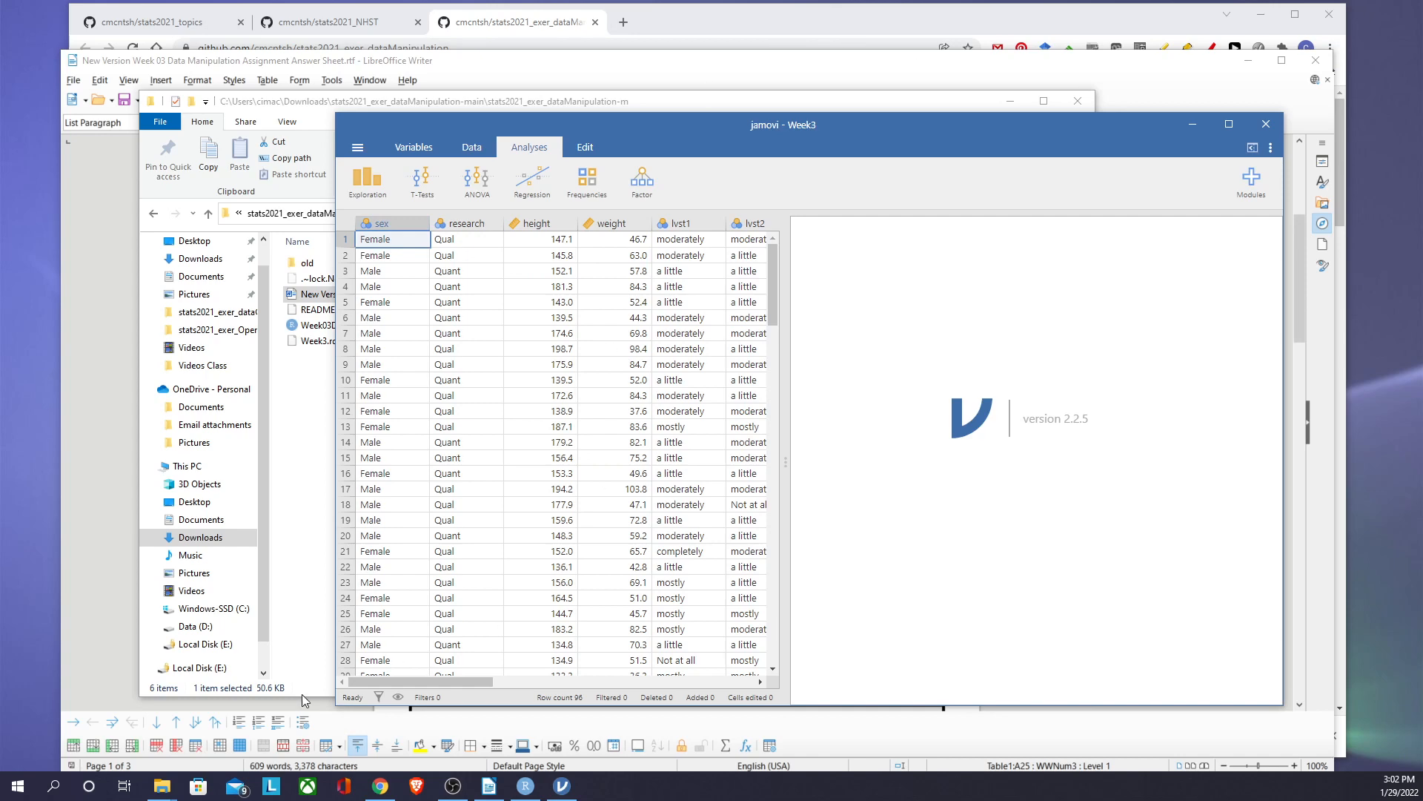
Step: Read the answer sheet's questions from number 5 onward in LibreOffice Writer and return to the Week3 dataset in jamovi
mouse_move(485, 788)
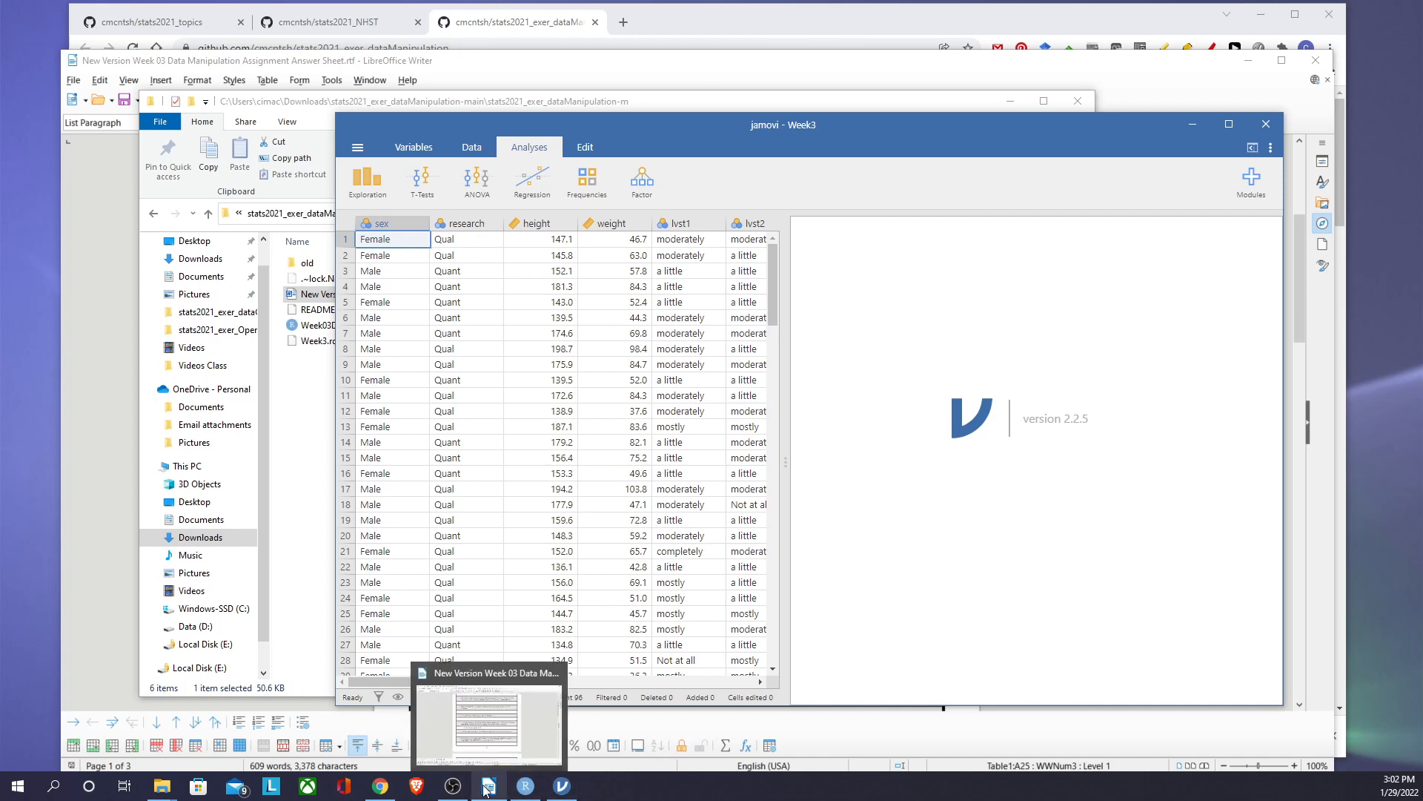
left_click(480, 734)
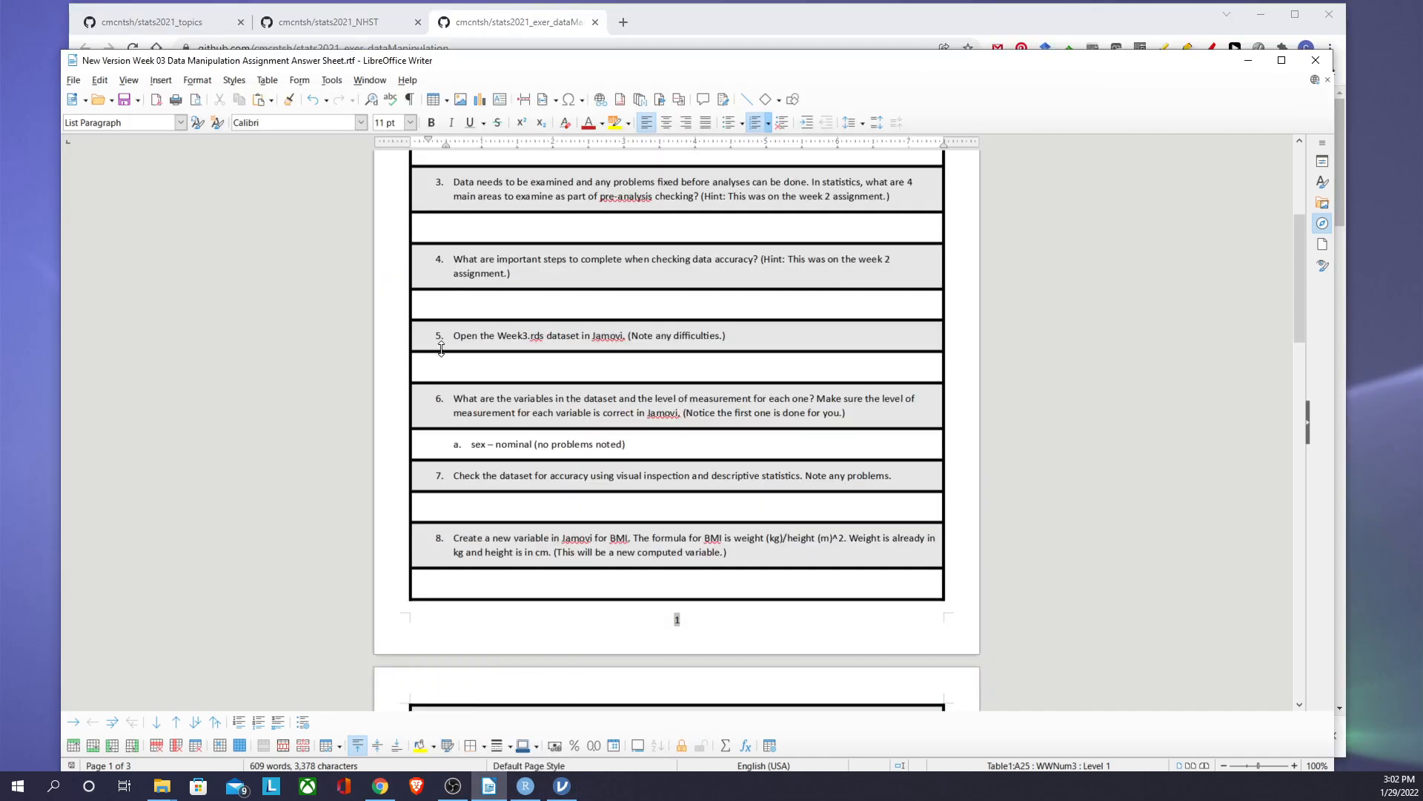
scroll(441, 348, "down", 3)
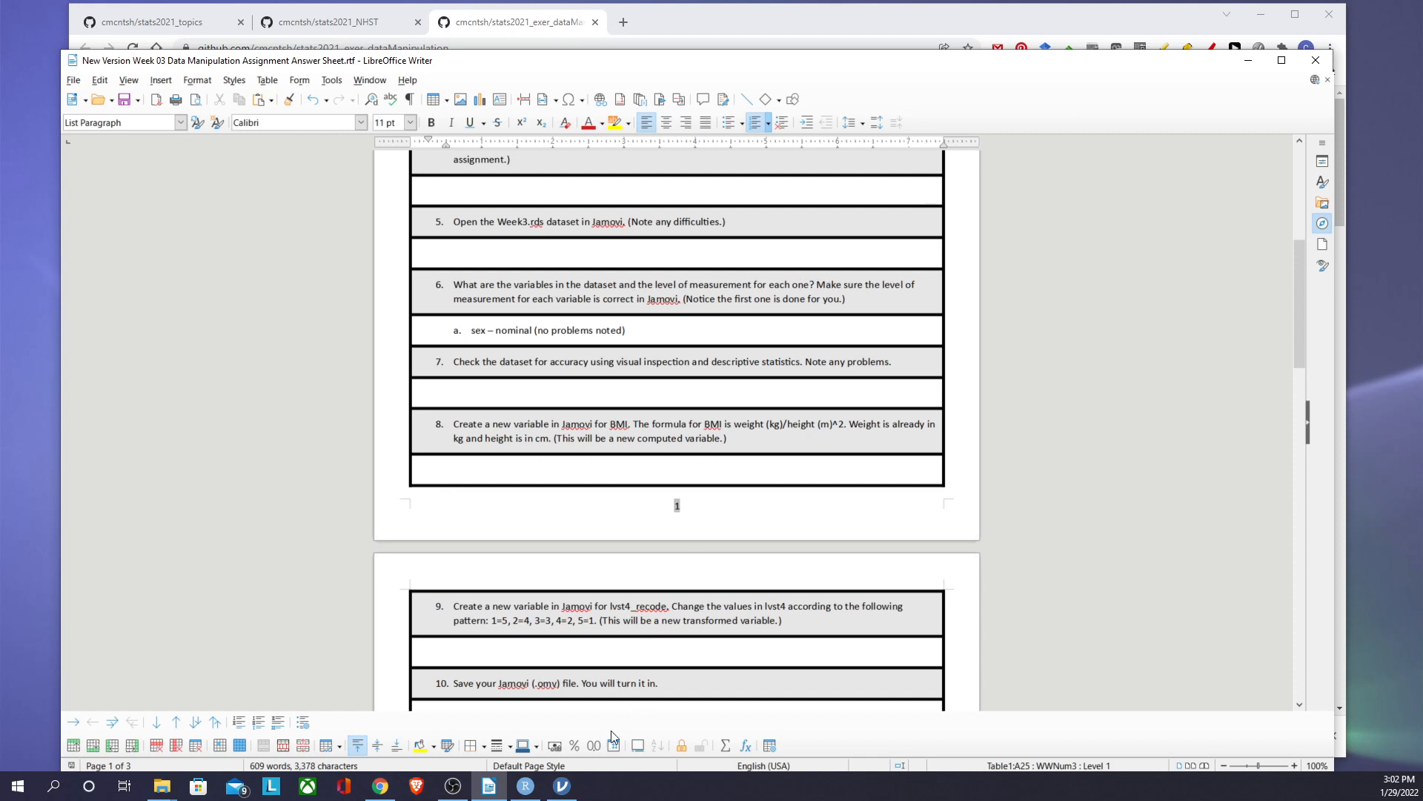
mouse_move(563, 791)
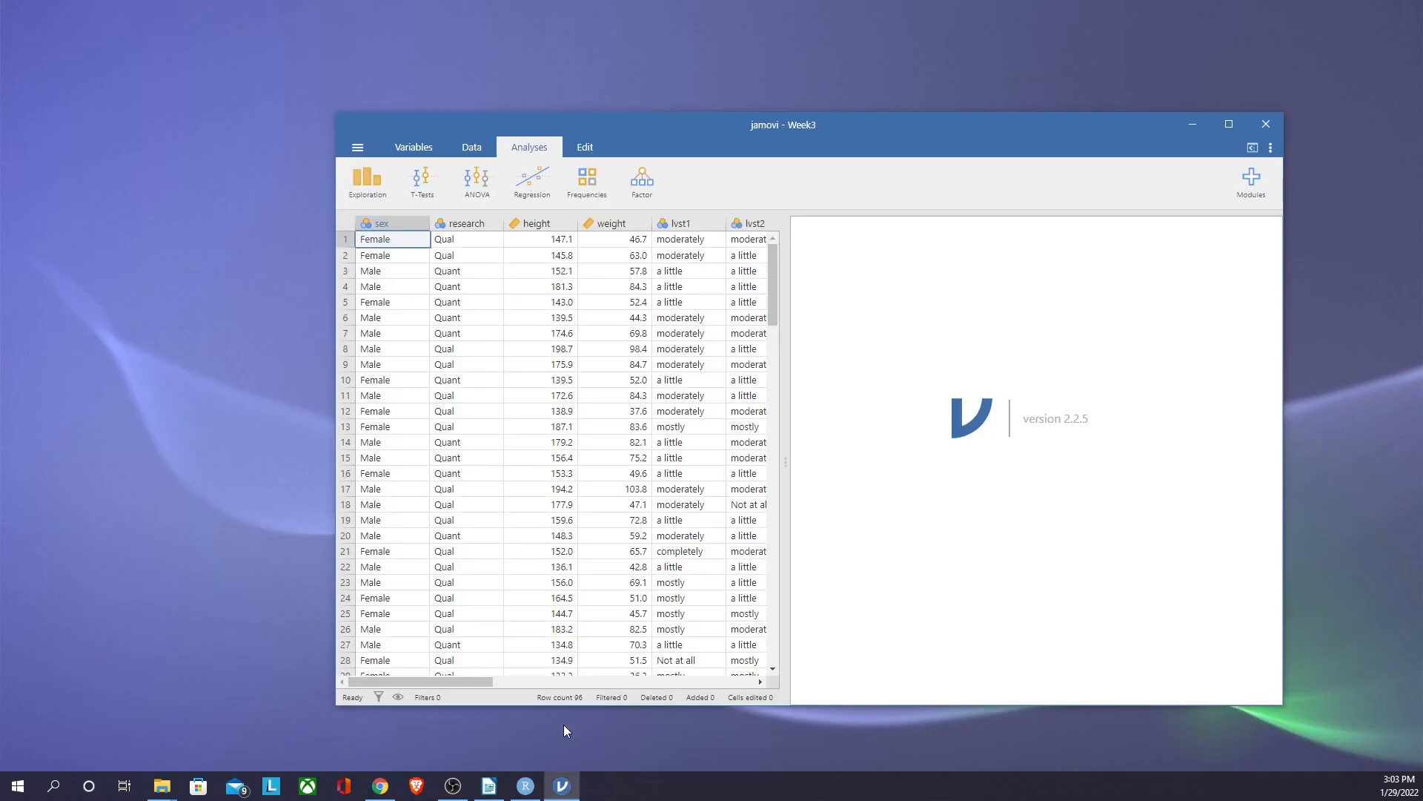
left_click(564, 724)
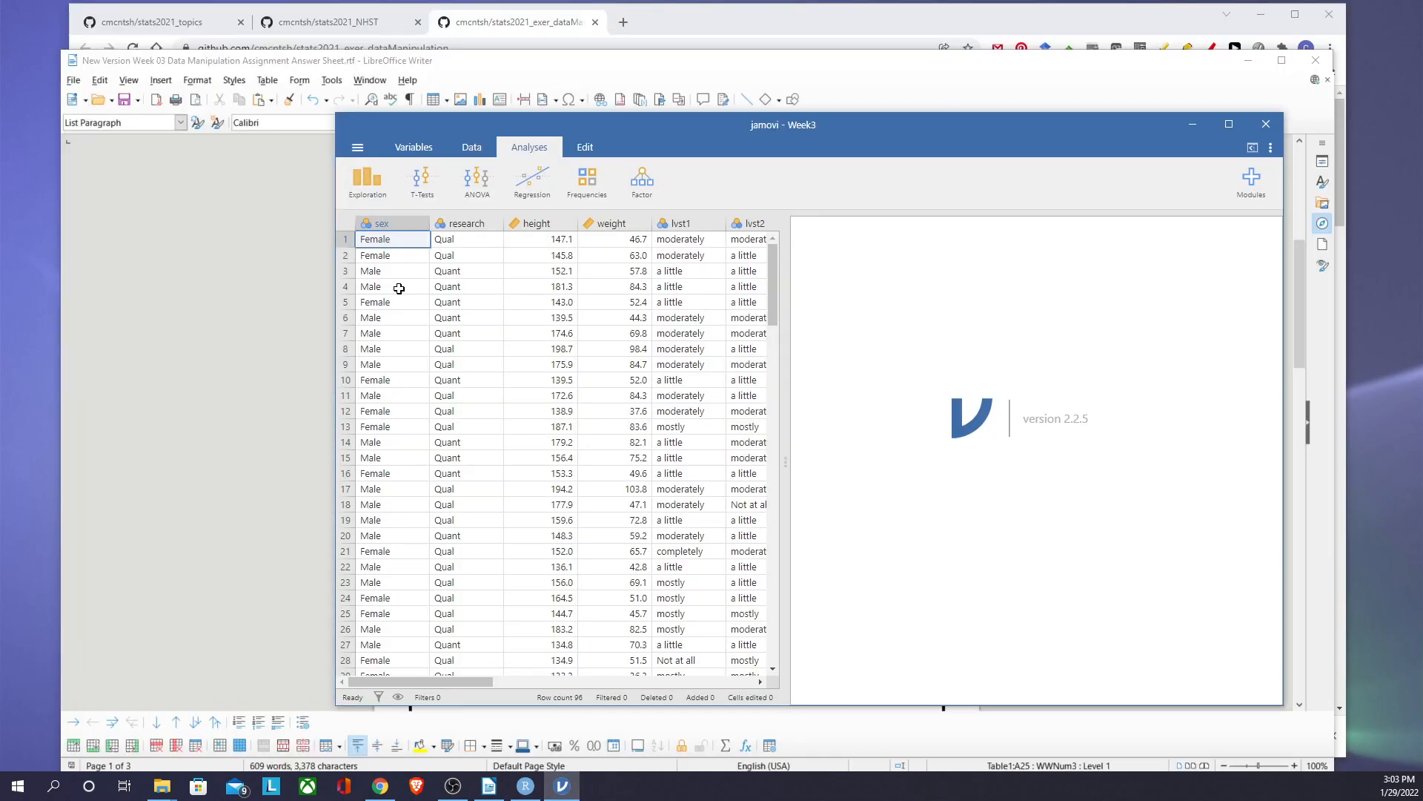
Step: Check the measure types and levels of the sex and research variables, and enter cm as the height variable's description
double_click(390, 222)
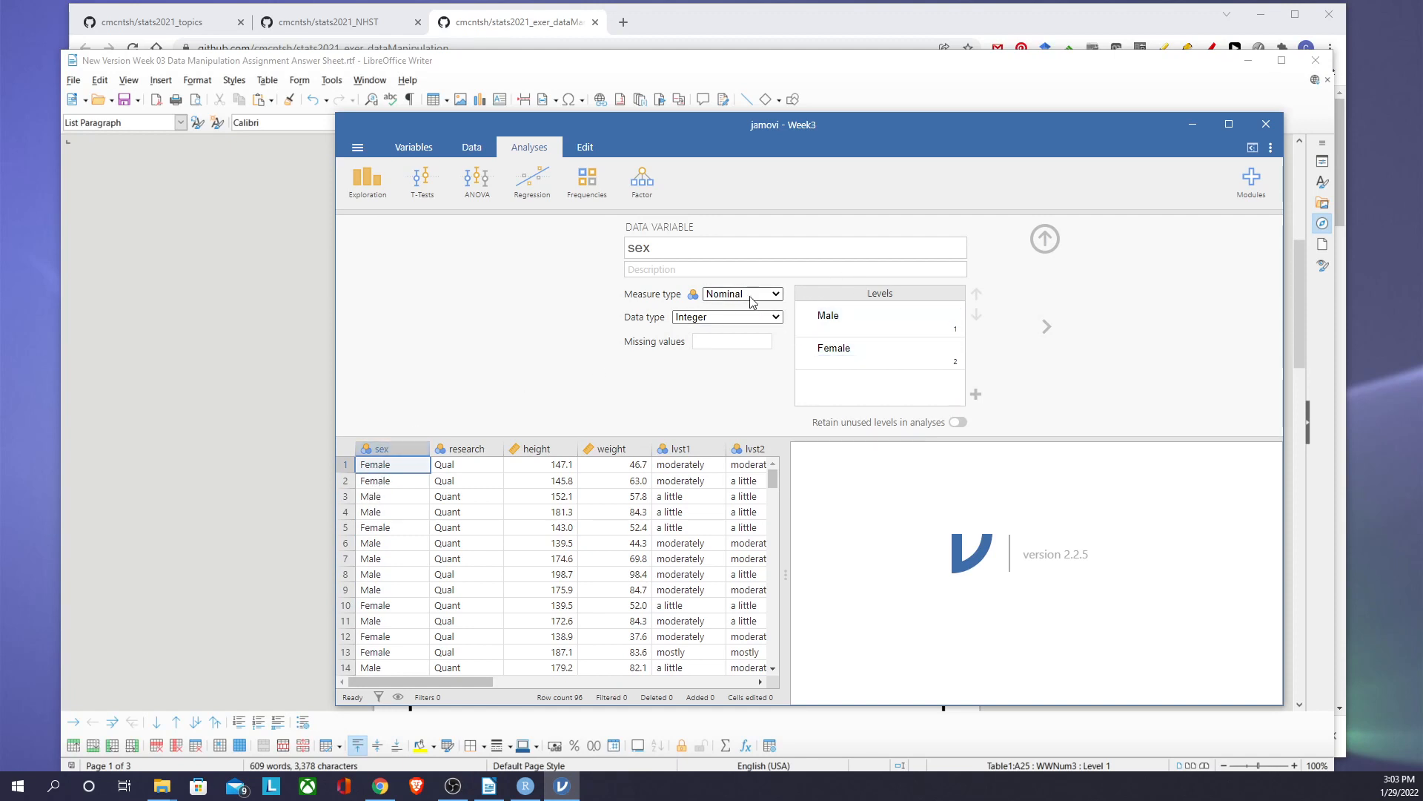
left_click(462, 450)
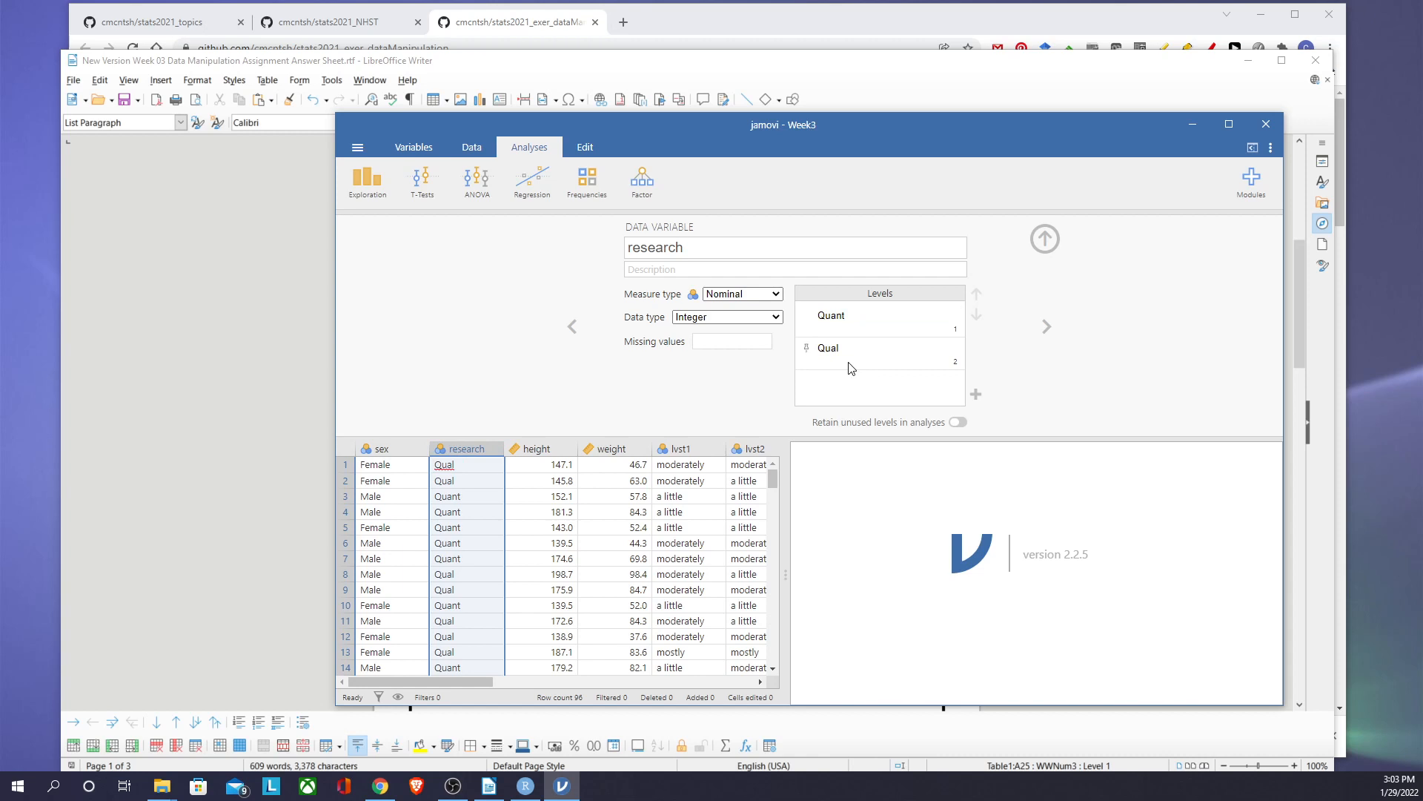
left_click(551, 448)
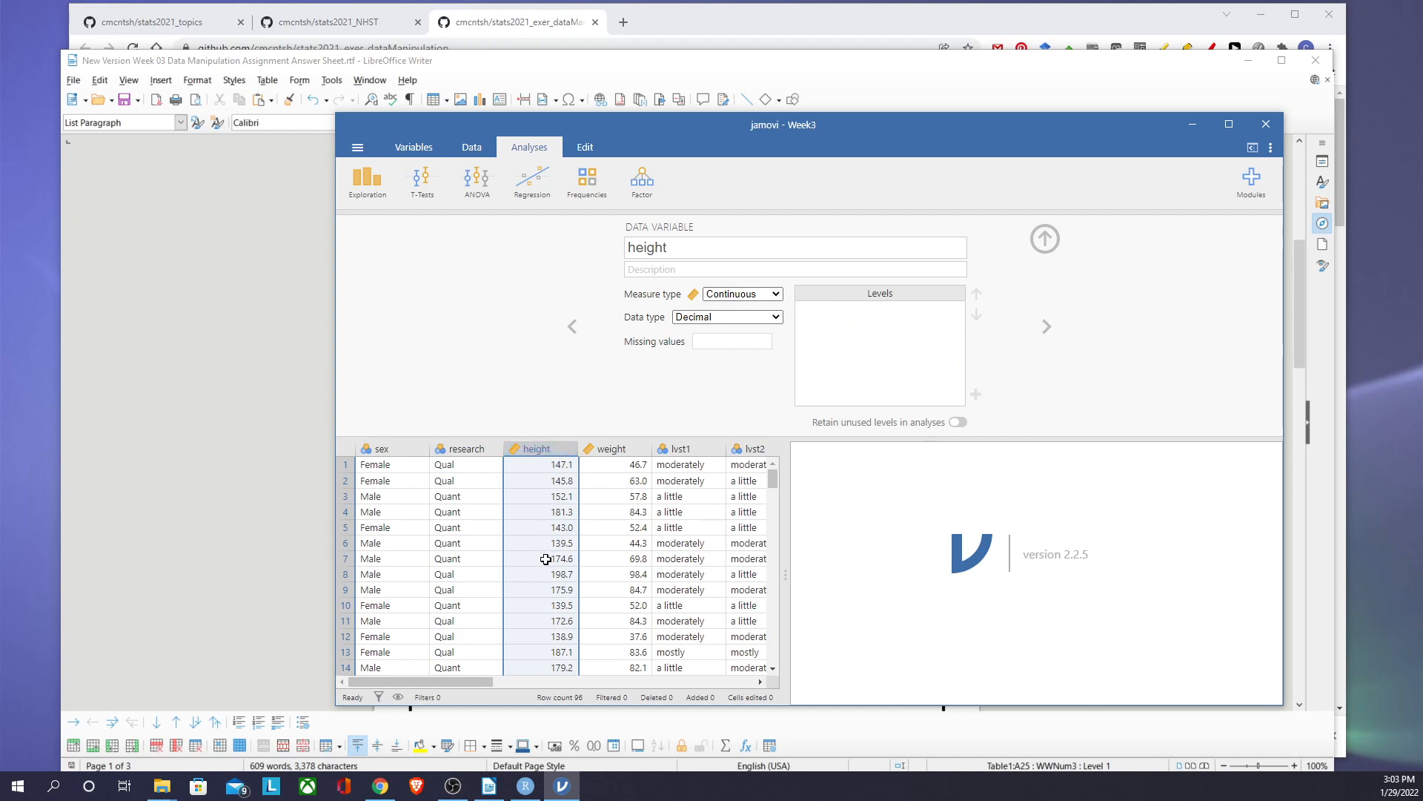
left_click(652, 270)
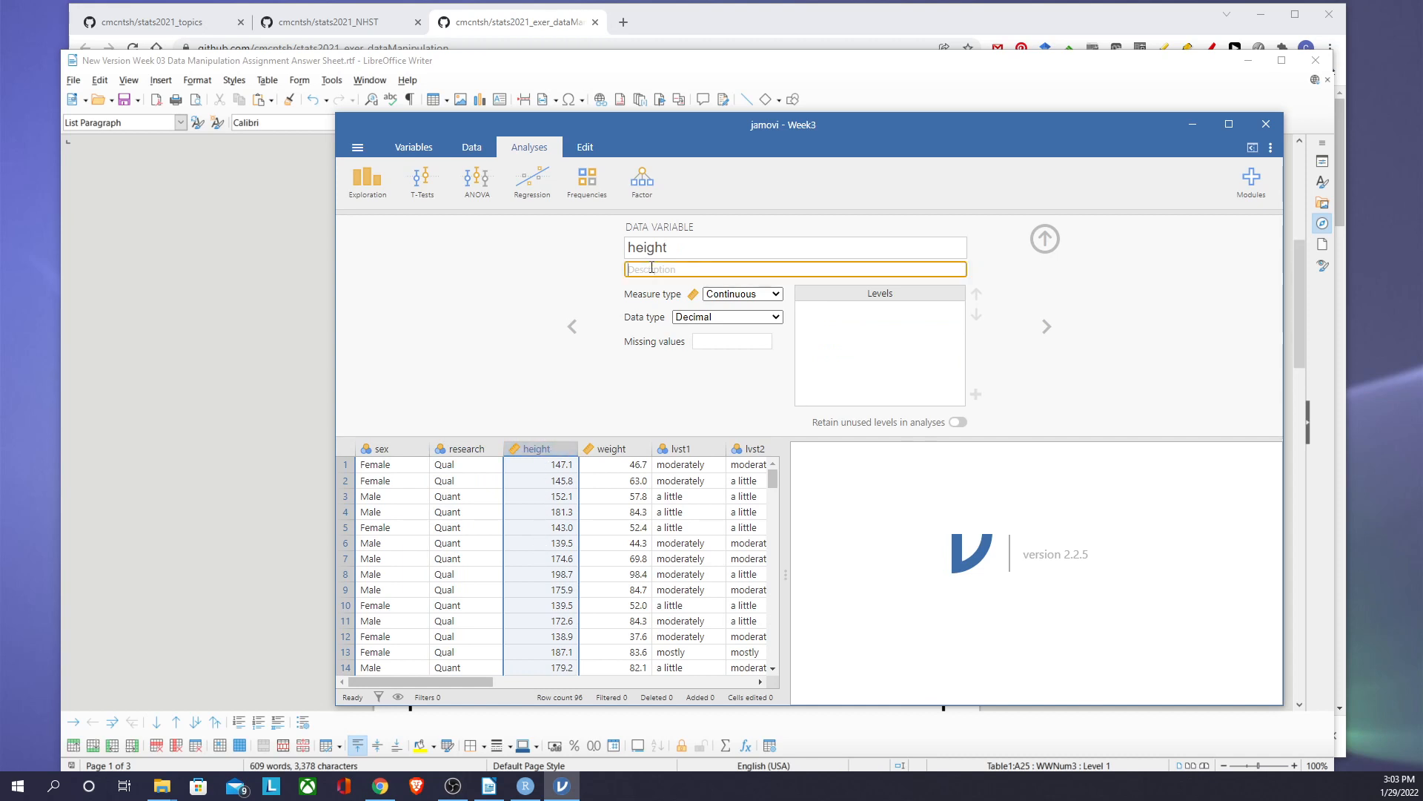
type("cm")
Step: Enter kg as the description of the weight variable
left_click(1047, 327)
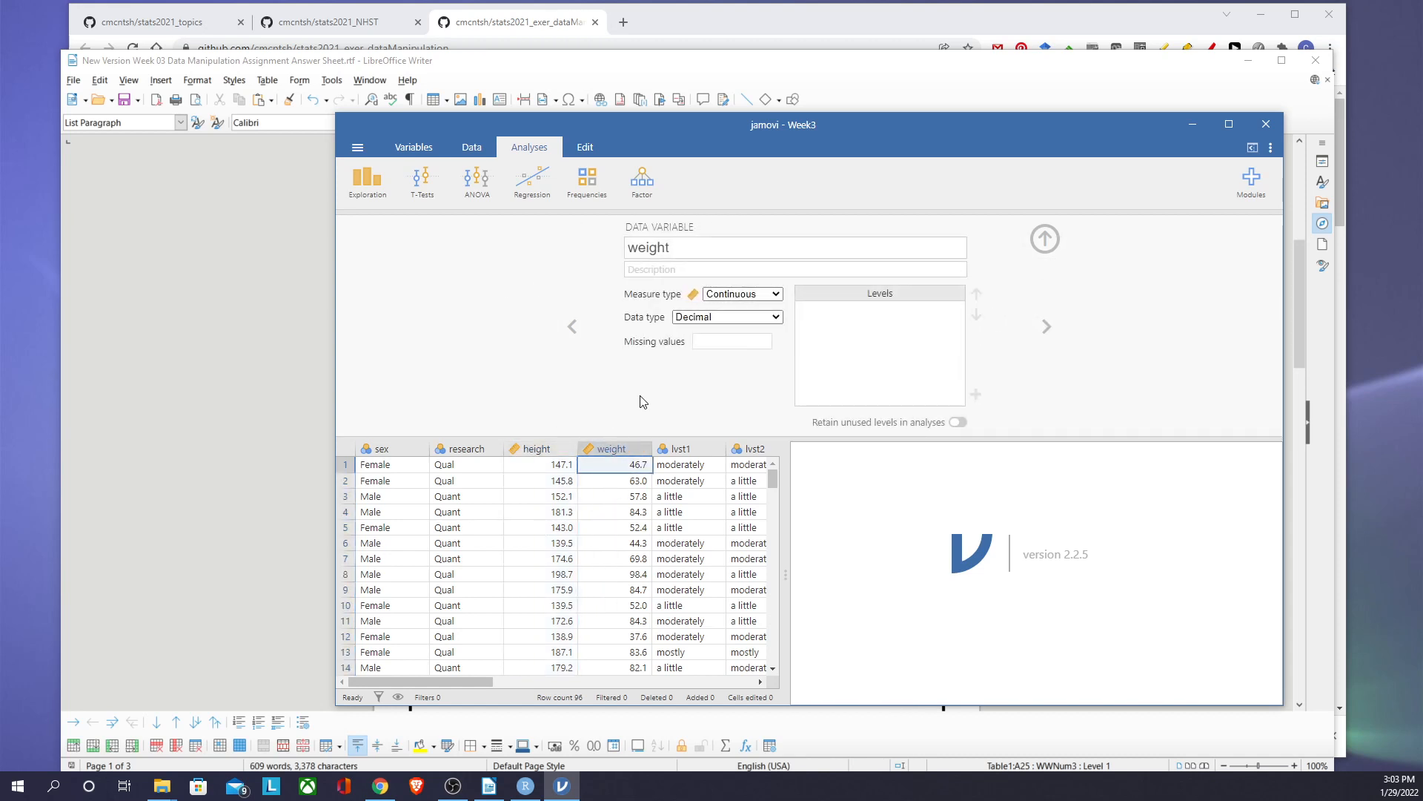
left_click(652, 269)
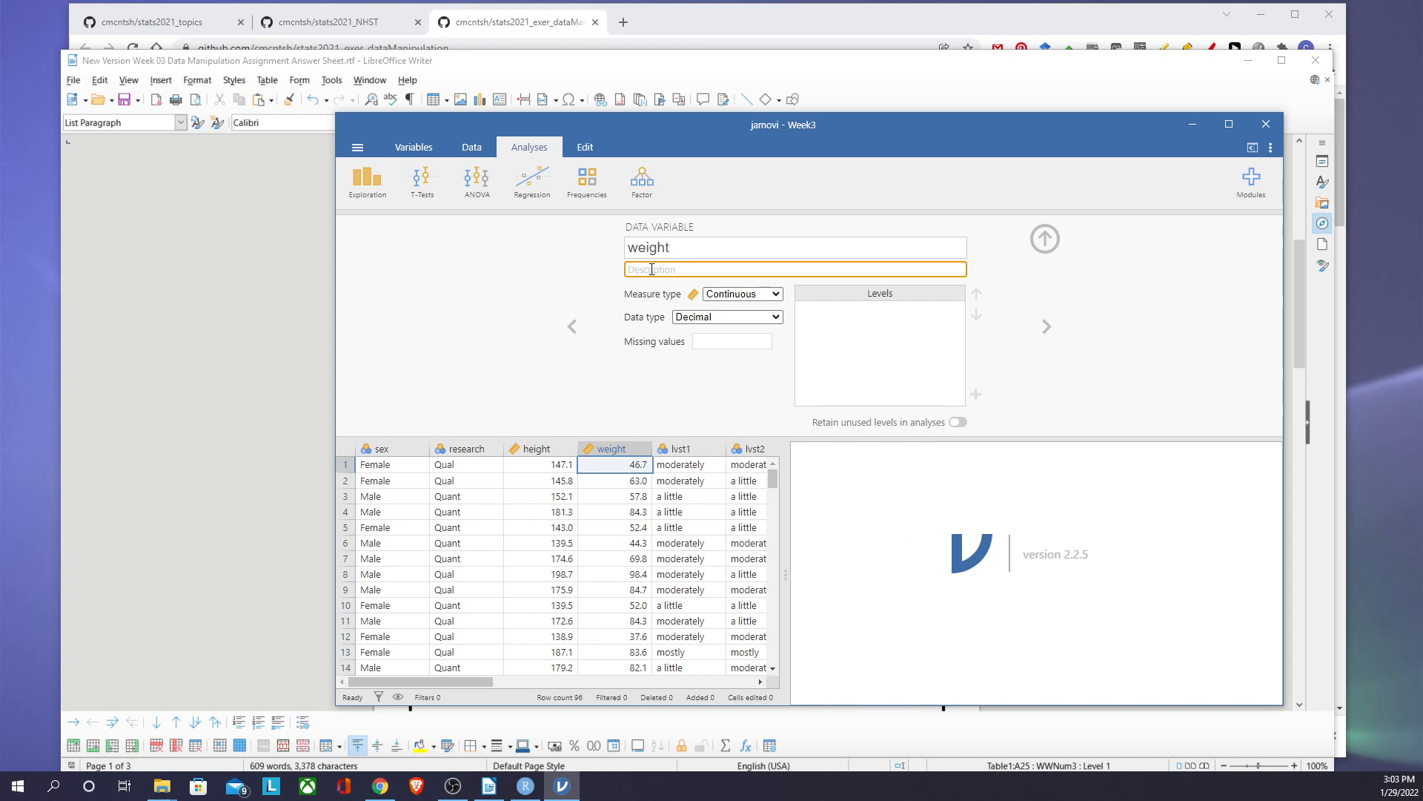
type("kg")
Step: Examine the measure type and levels of lvst1 and look through the remaining lvst and frst variables up to frst3
left_click(1046, 331)
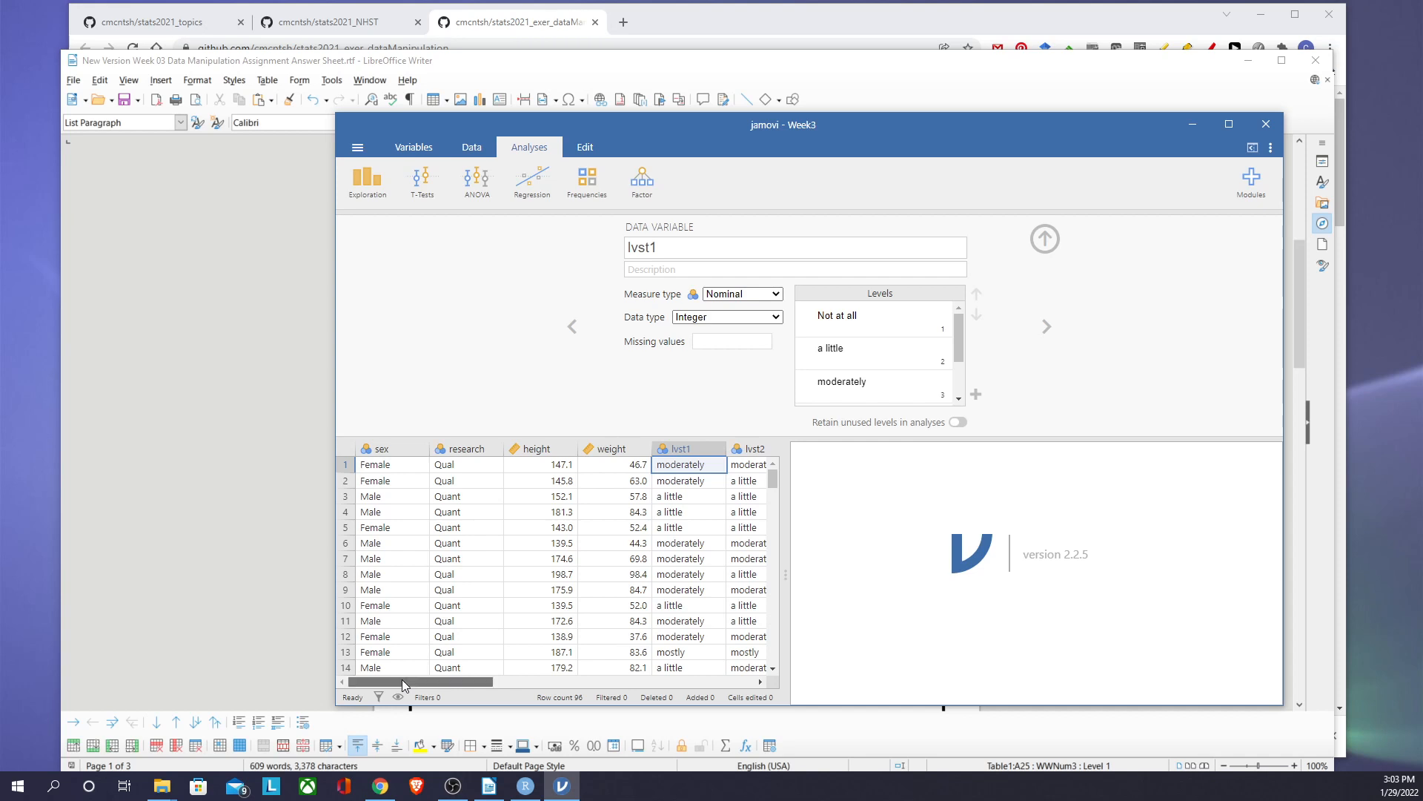
left_click_drag(403, 683, 487, 688)
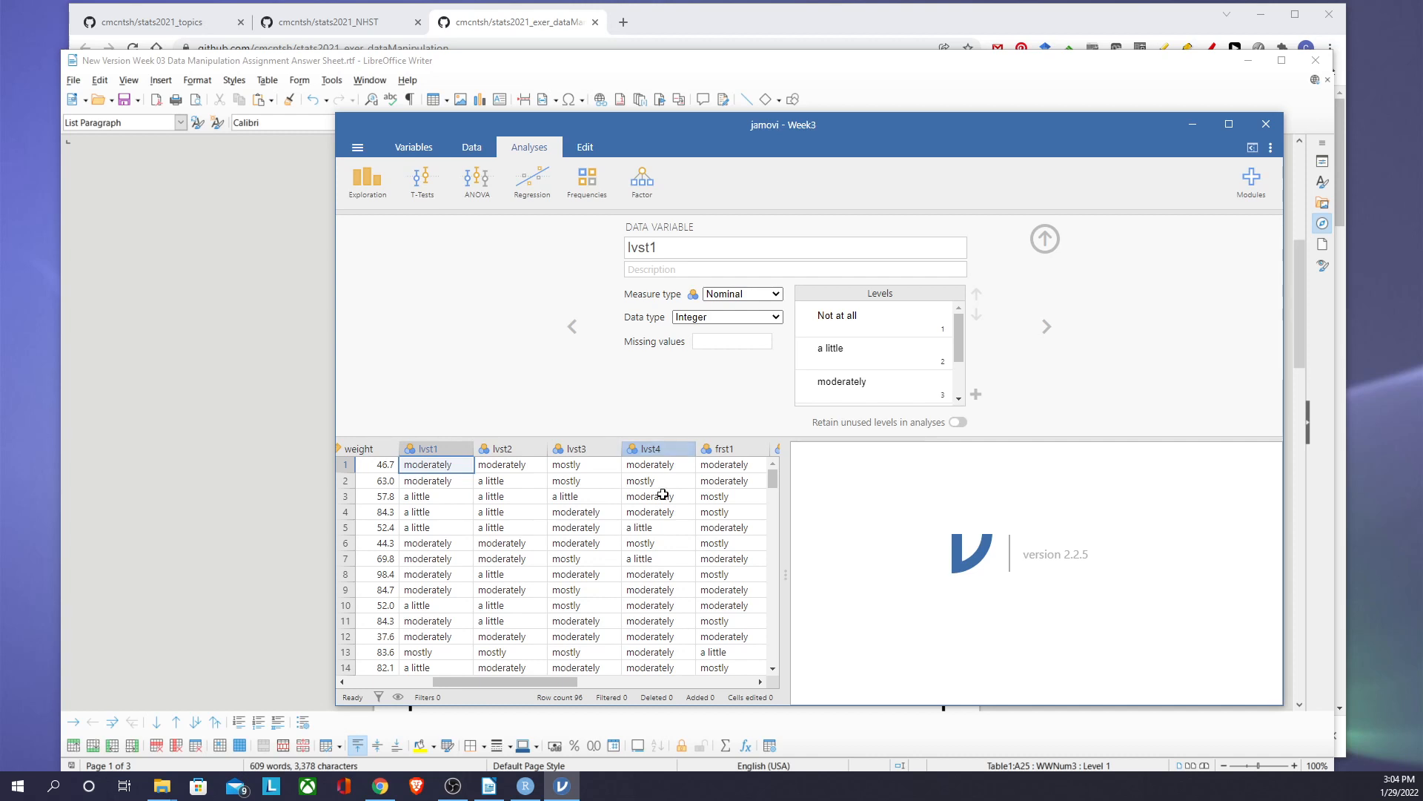
left_click_drag(463, 680, 535, 680)
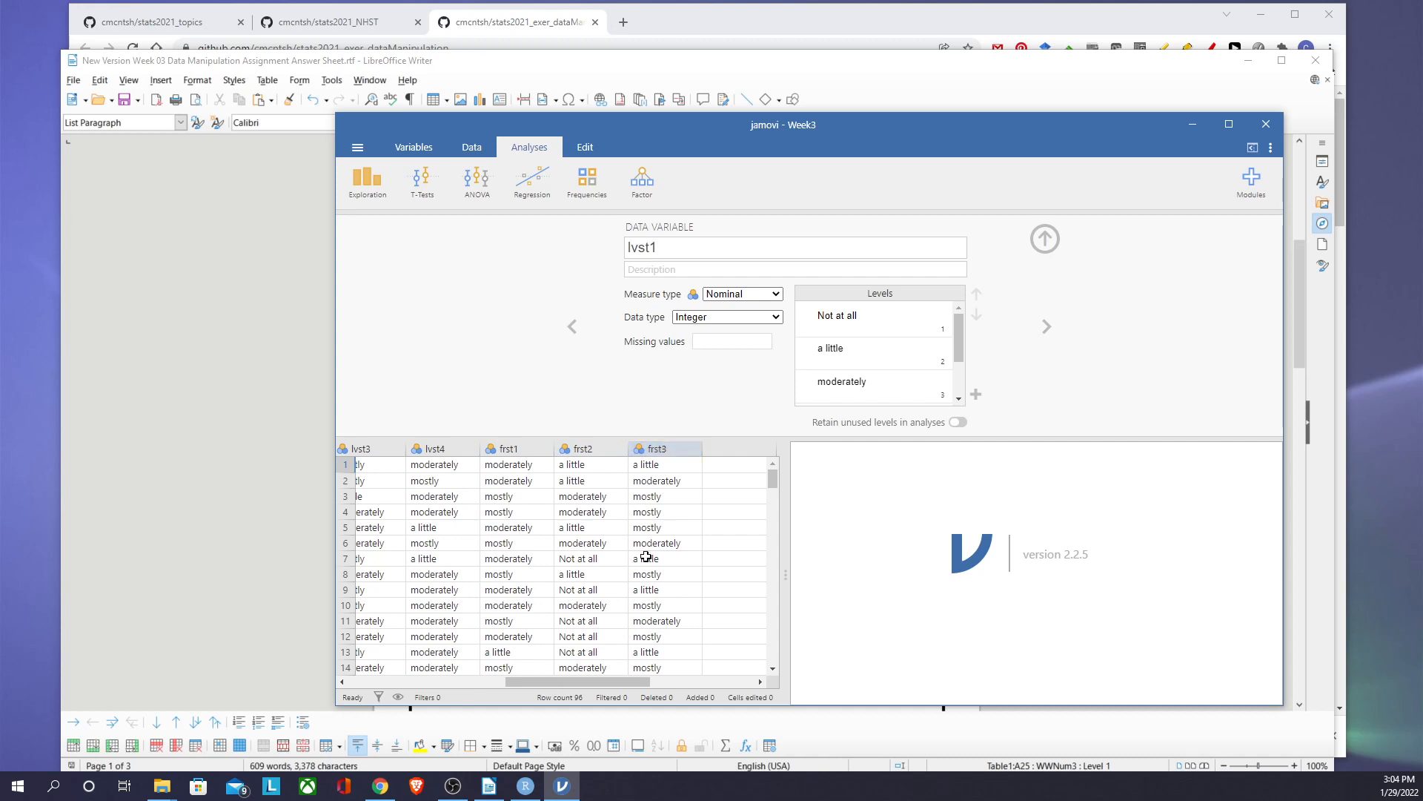
Step: Review the levels of lvst1 from Not at all to completely and set its measure type to Ordinal
left_click_drag(554, 684, 465, 684)
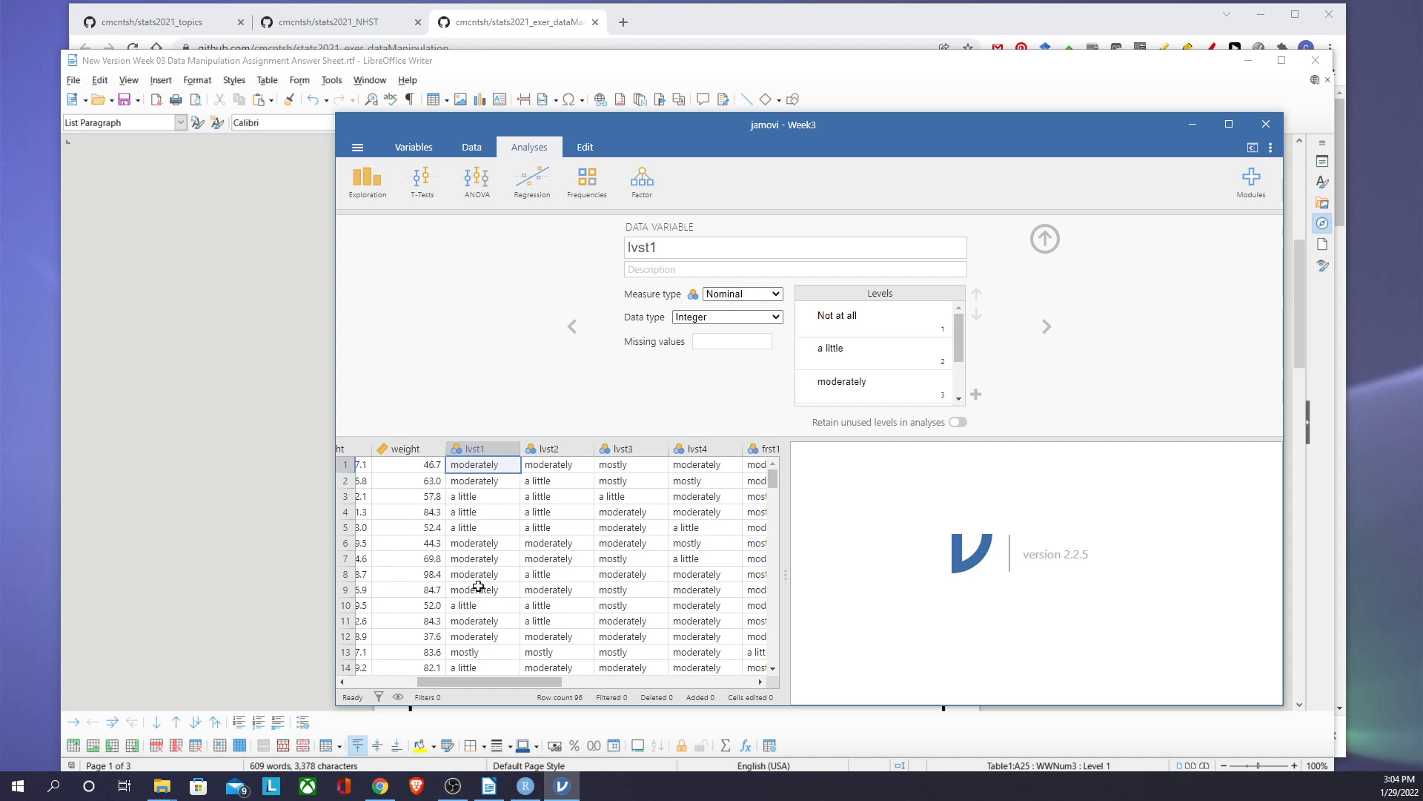
scroll(475, 593, "down", 3)
scroll(475, 593, "down", 1)
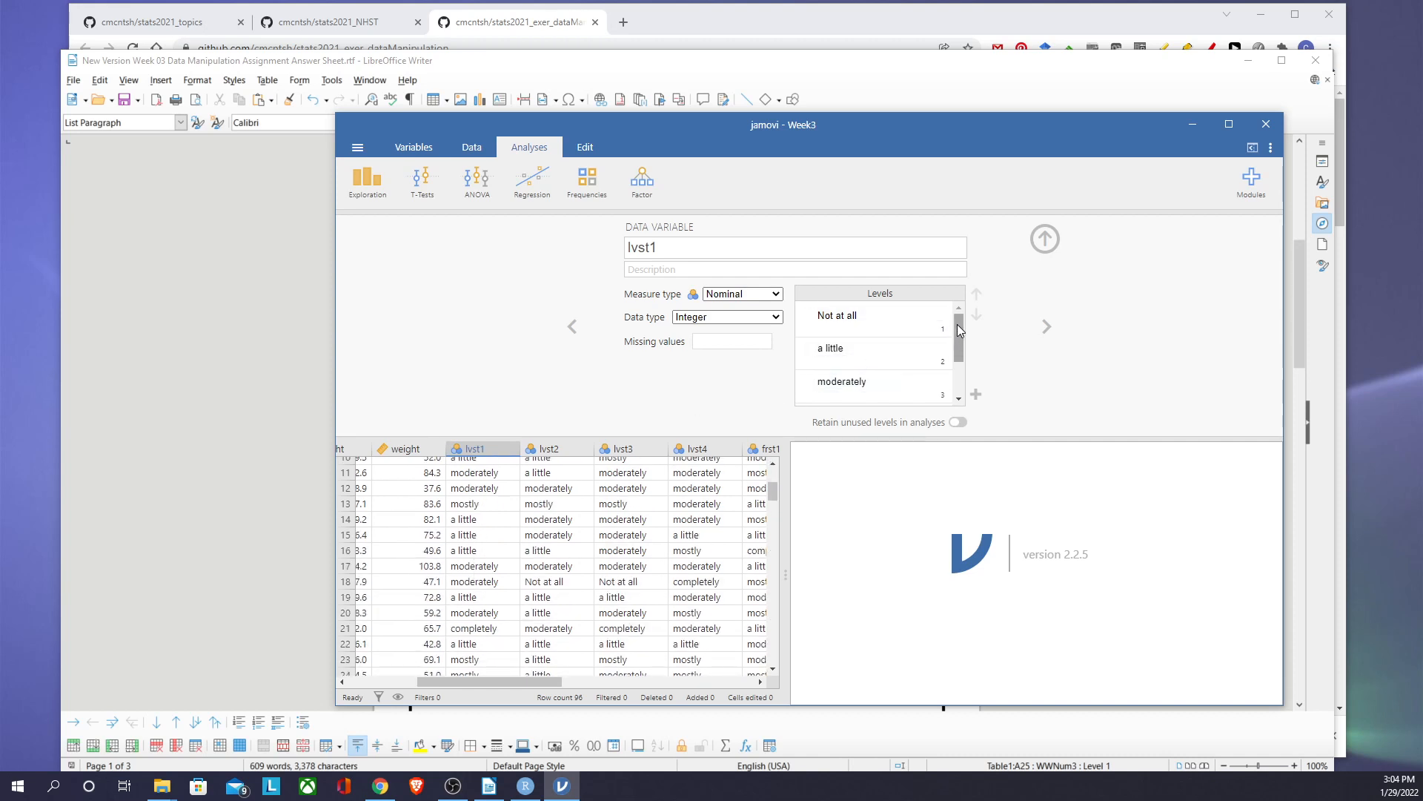
mouse_move(958, 324)
left_mouse_down()
mouse_move(975, 374)
mouse_move(976, 309)
left_mouse_up()
left_click(934, 310)
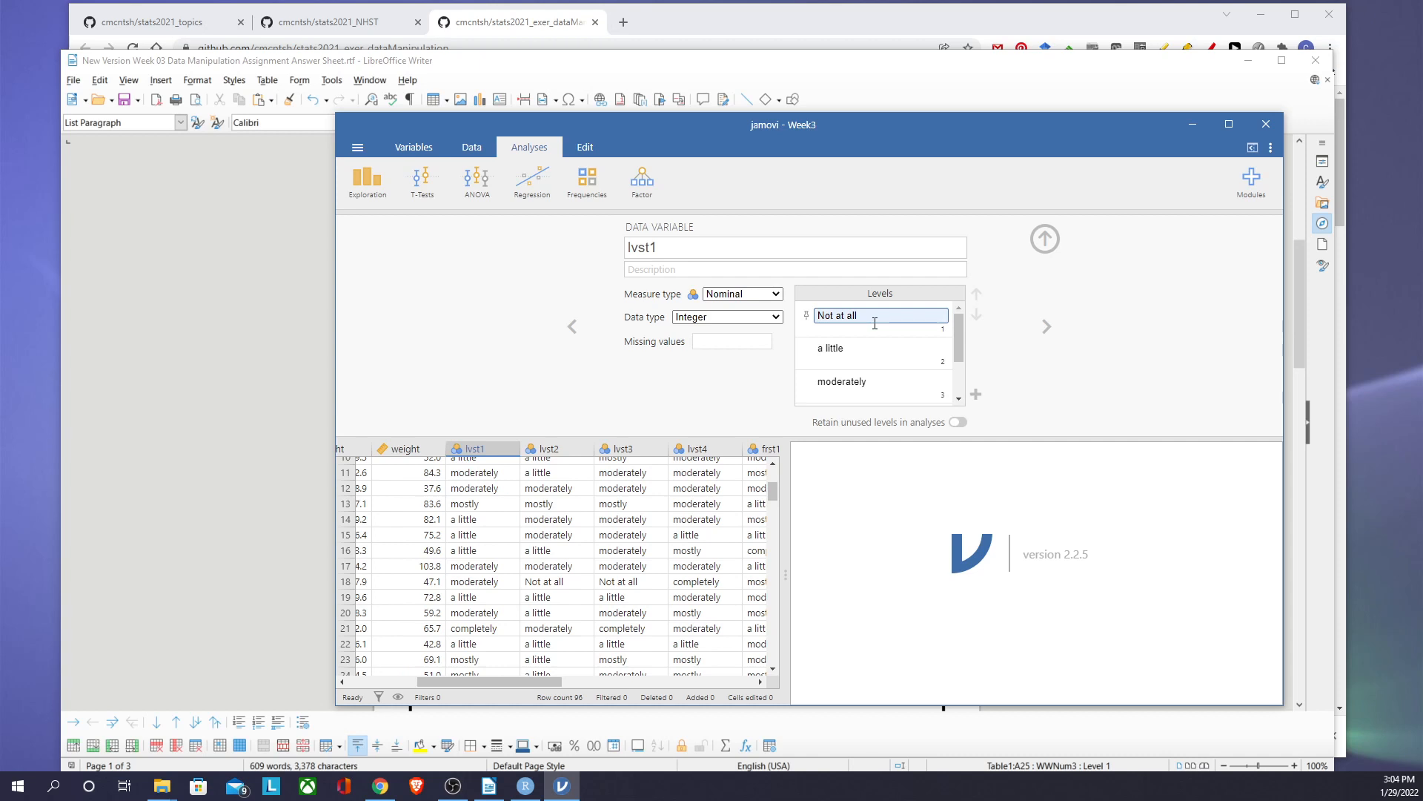
scroll(877, 343, "down", 3)
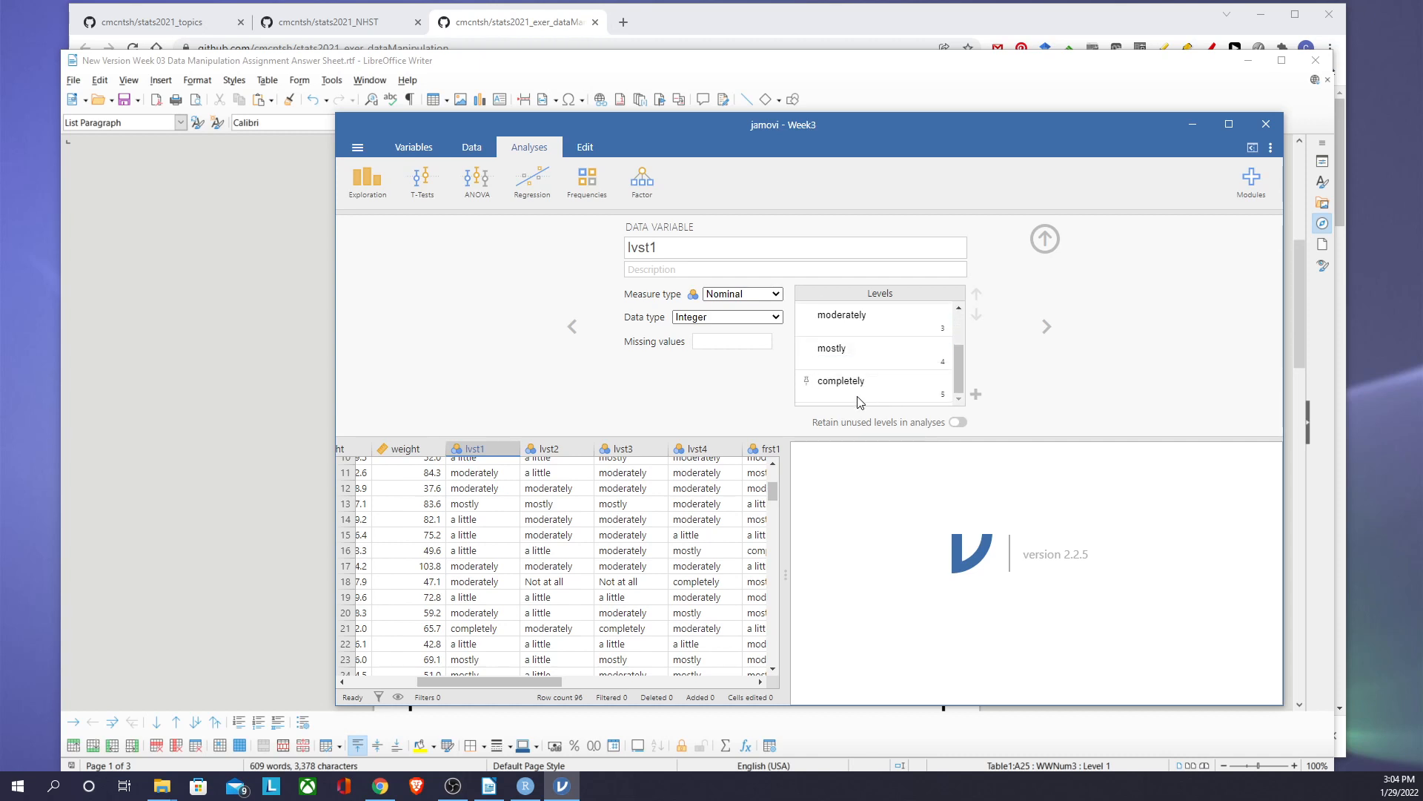
scroll(858, 385, "up", 3)
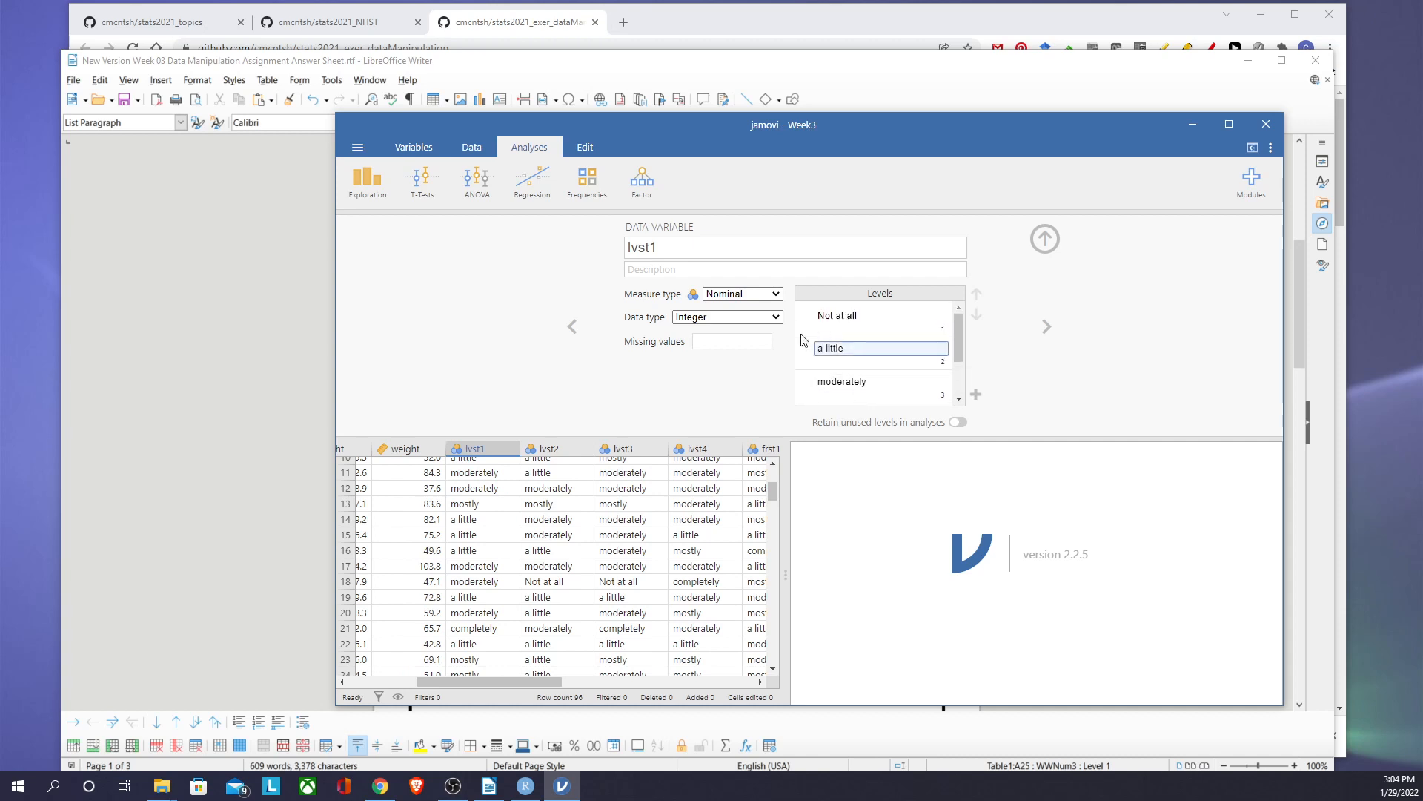
left_click(777, 297)
left_click(745, 327)
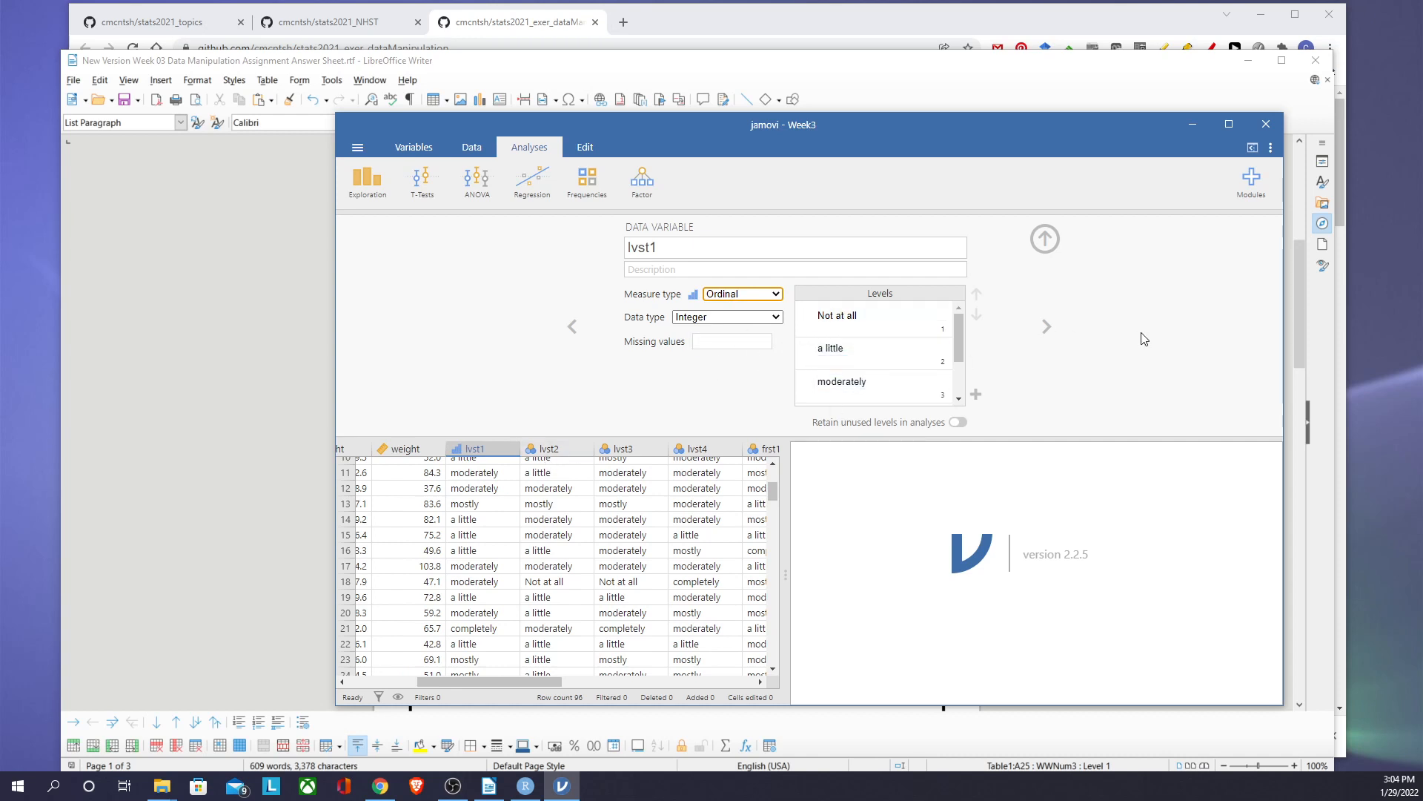
Step: Set the measure type of lvst2, lvst3 and lvst4 to Ordinal
left_click(1046, 327)
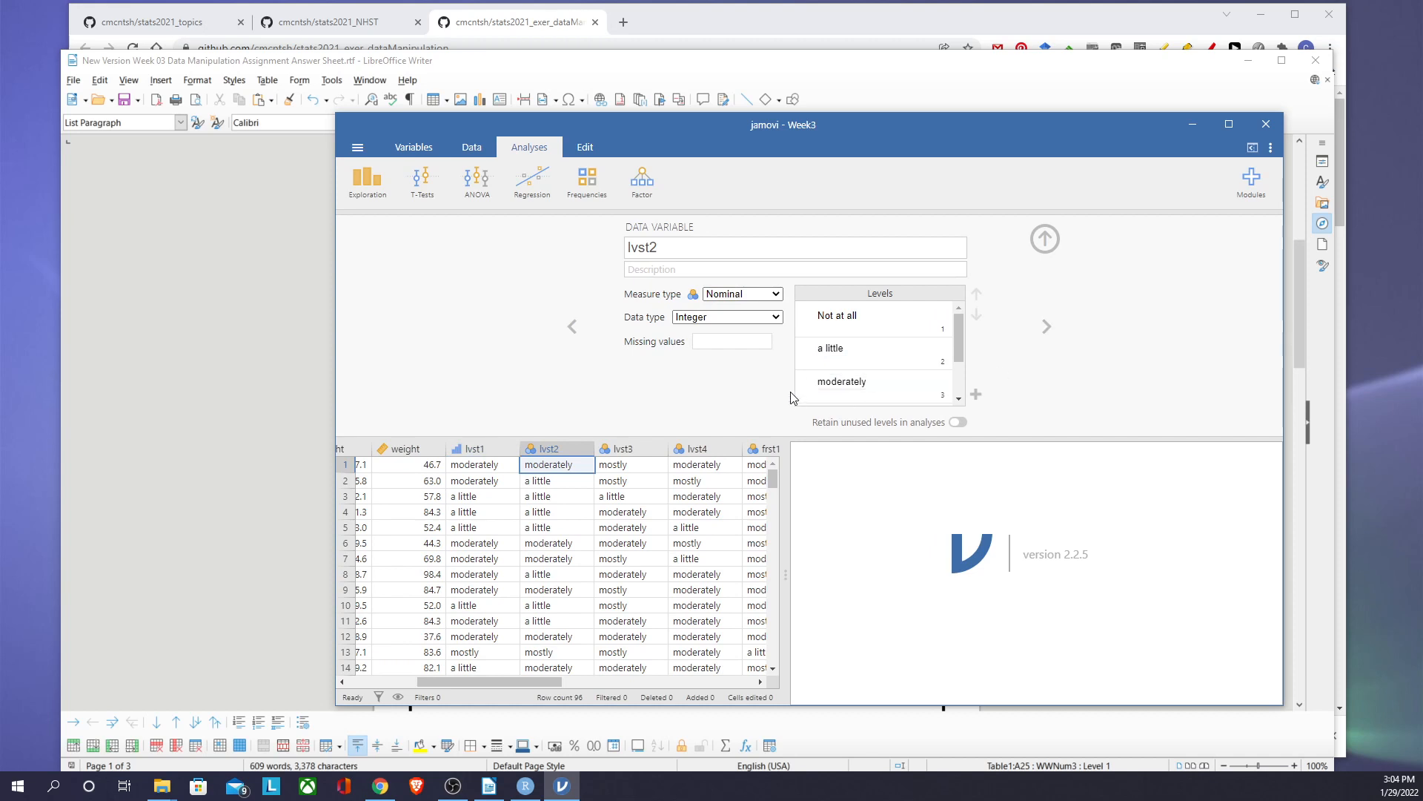
left_click(749, 294)
left_click(733, 331)
left_click(1047, 325)
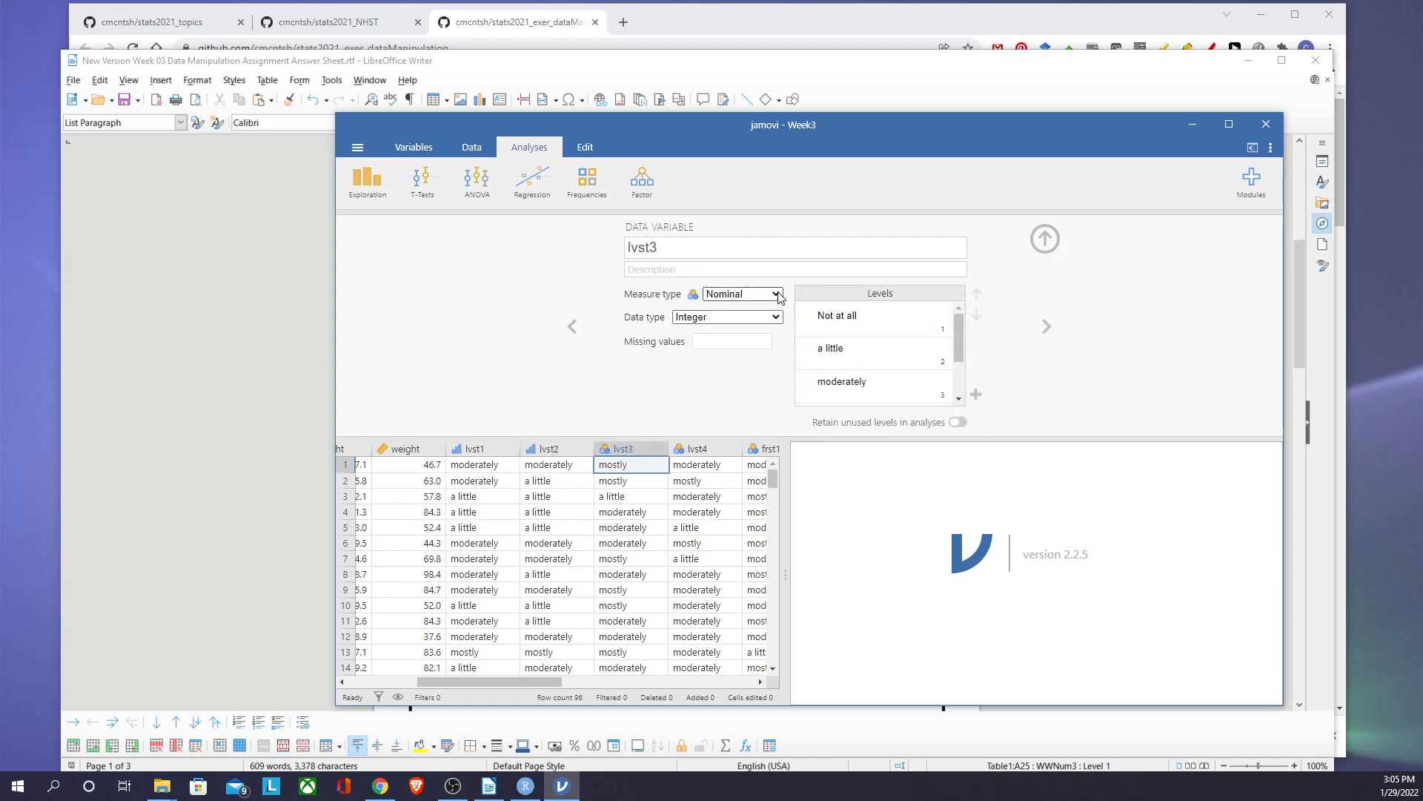
left_click(777, 295)
left_click(725, 331)
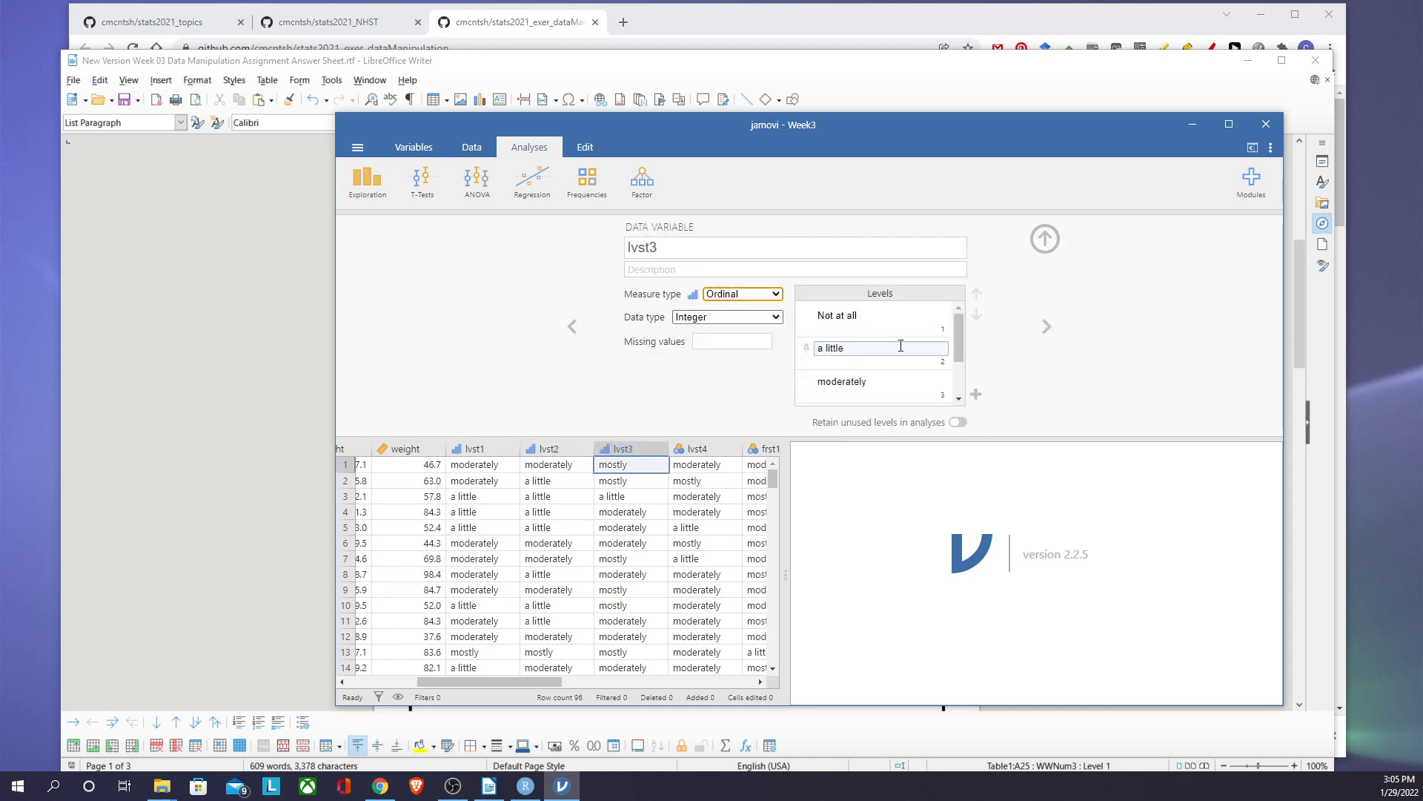
left_click(1047, 326)
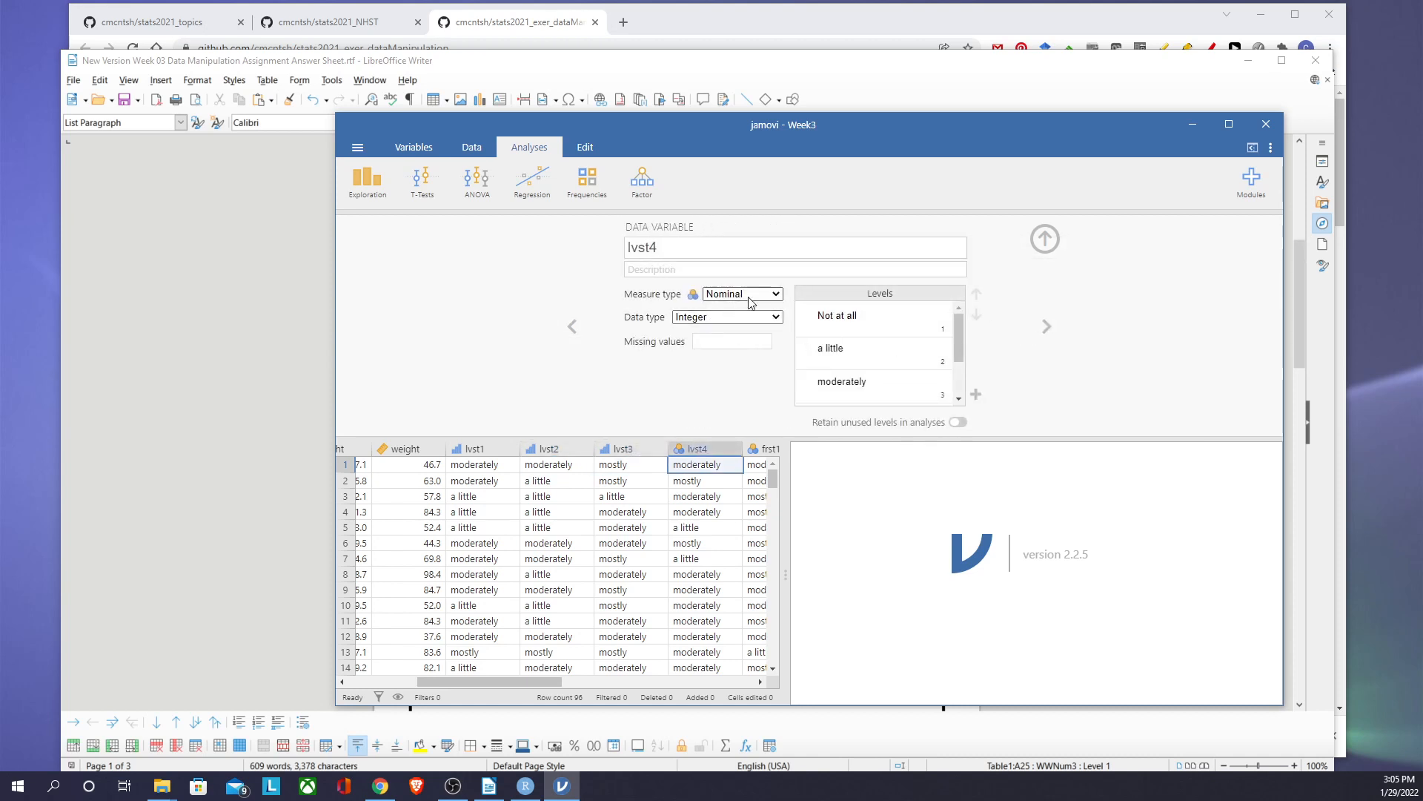
left_click(777, 294)
left_click(727, 331)
Step: Set the measure type of frst1, frst2 and frst3 to Ordinal
left_click(1046, 327)
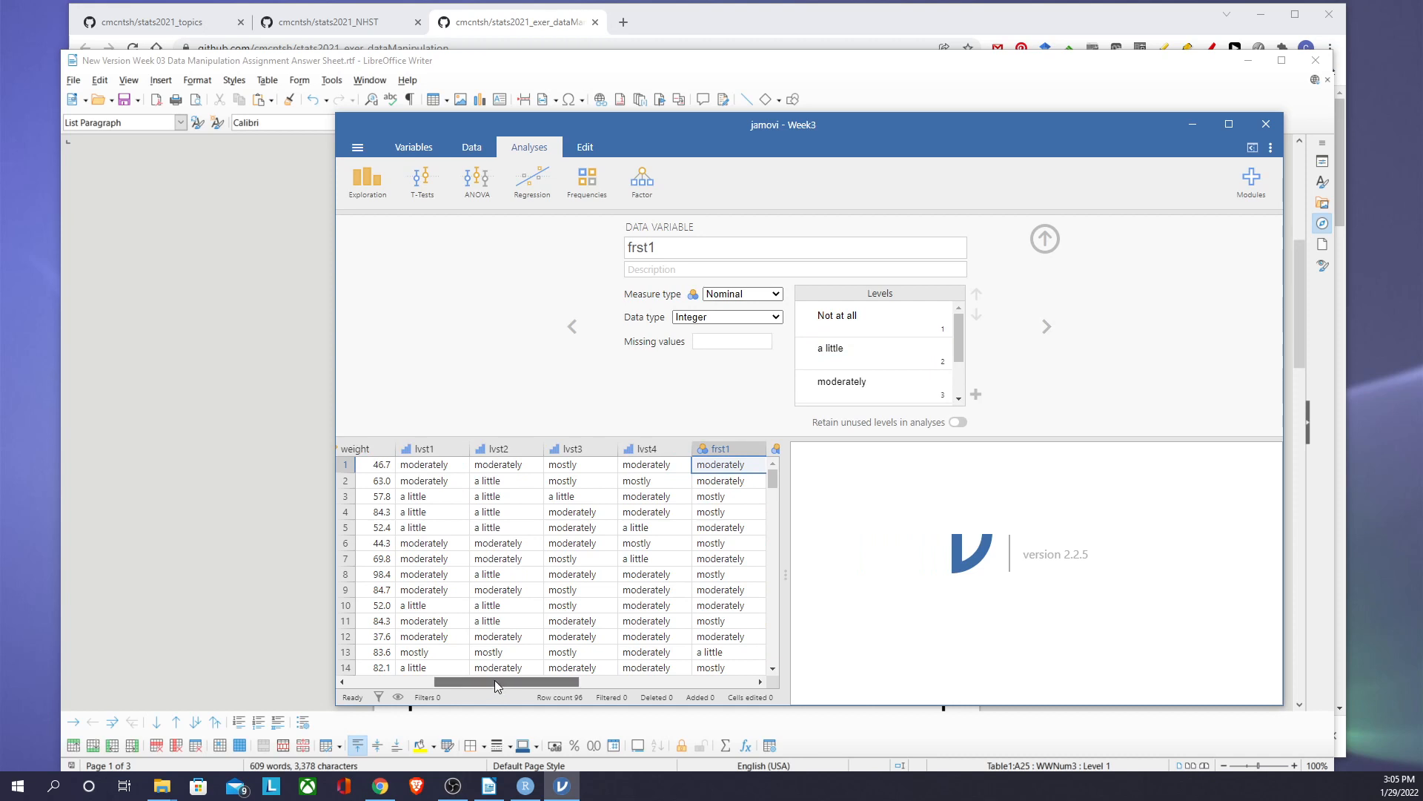
left_click_drag(495, 679, 562, 683)
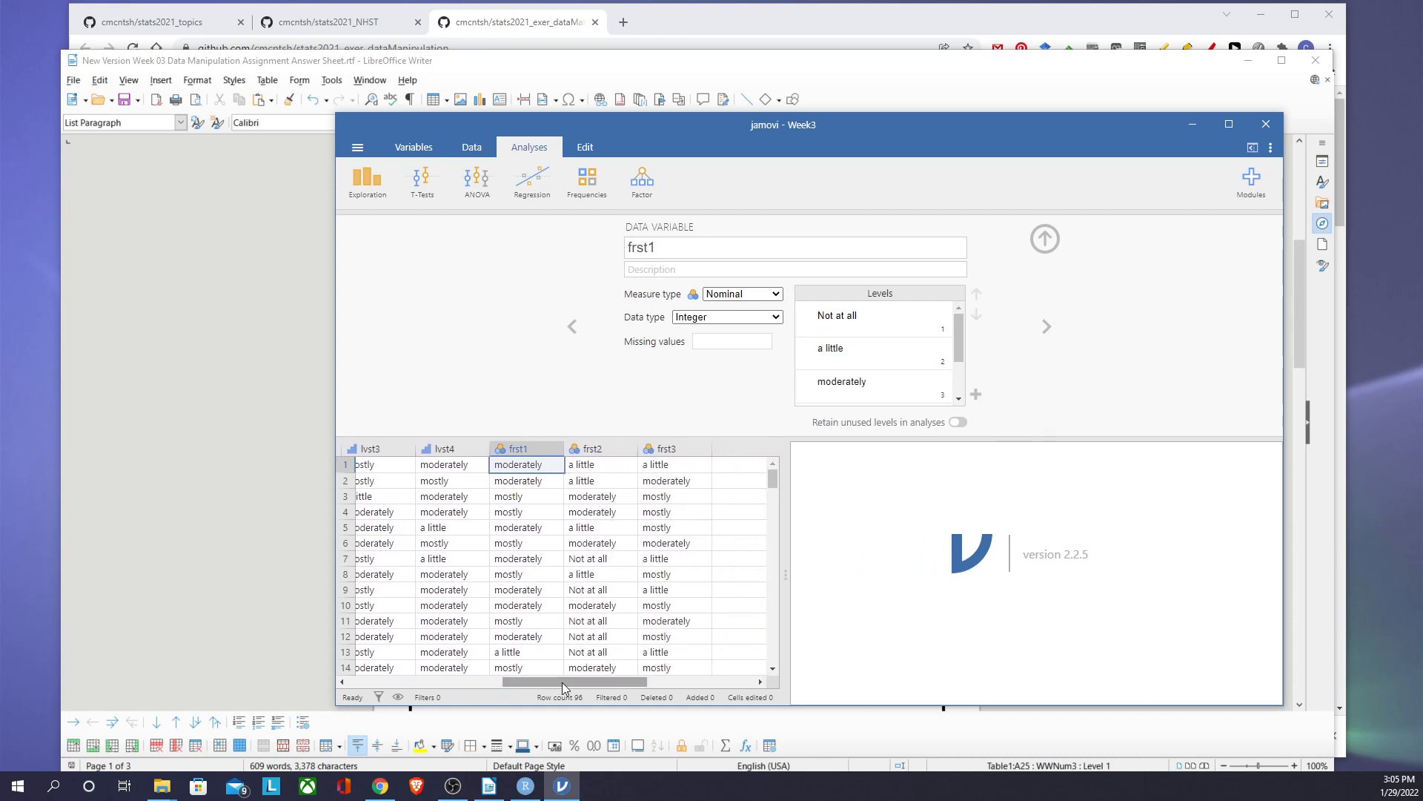
left_click(777, 295)
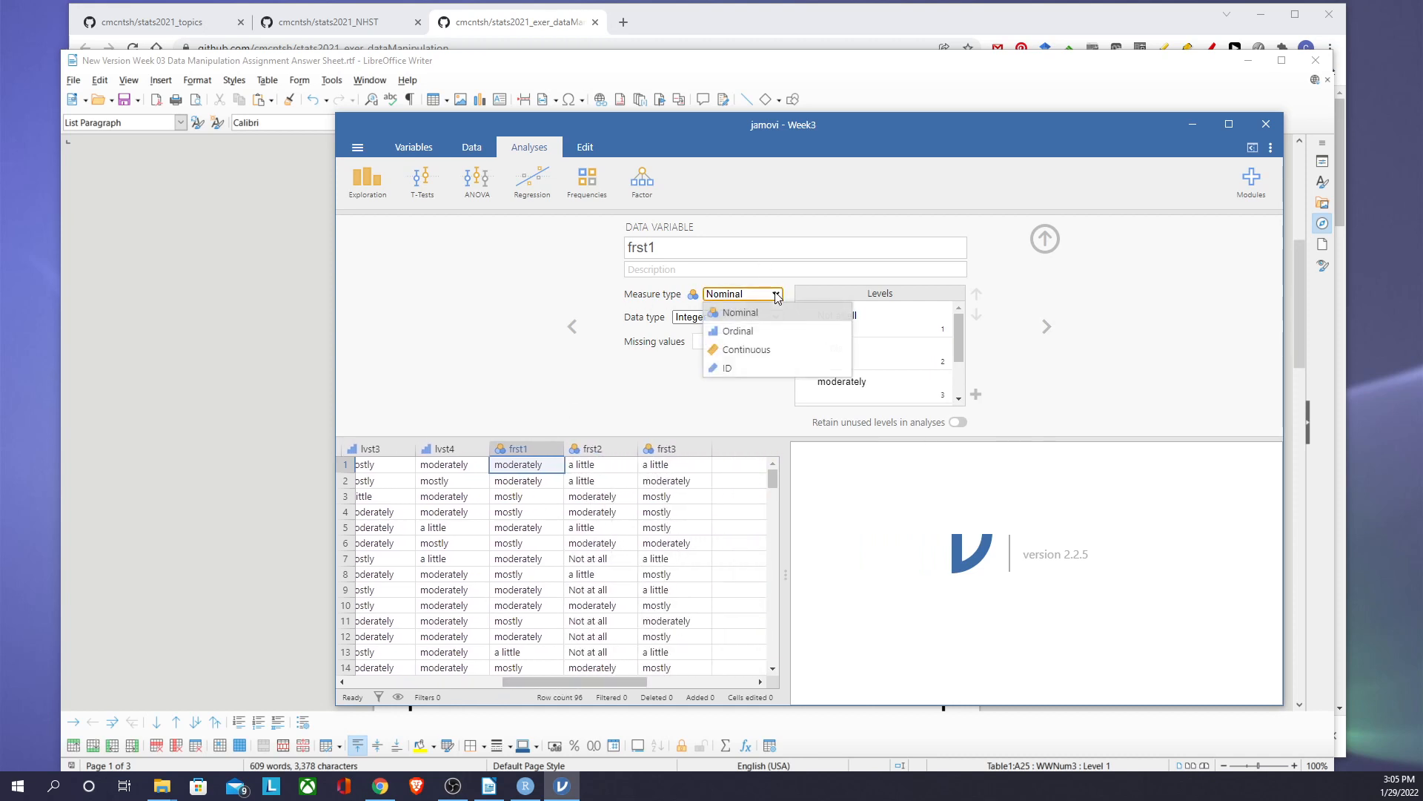
left_click(745, 331)
left_click(1045, 324)
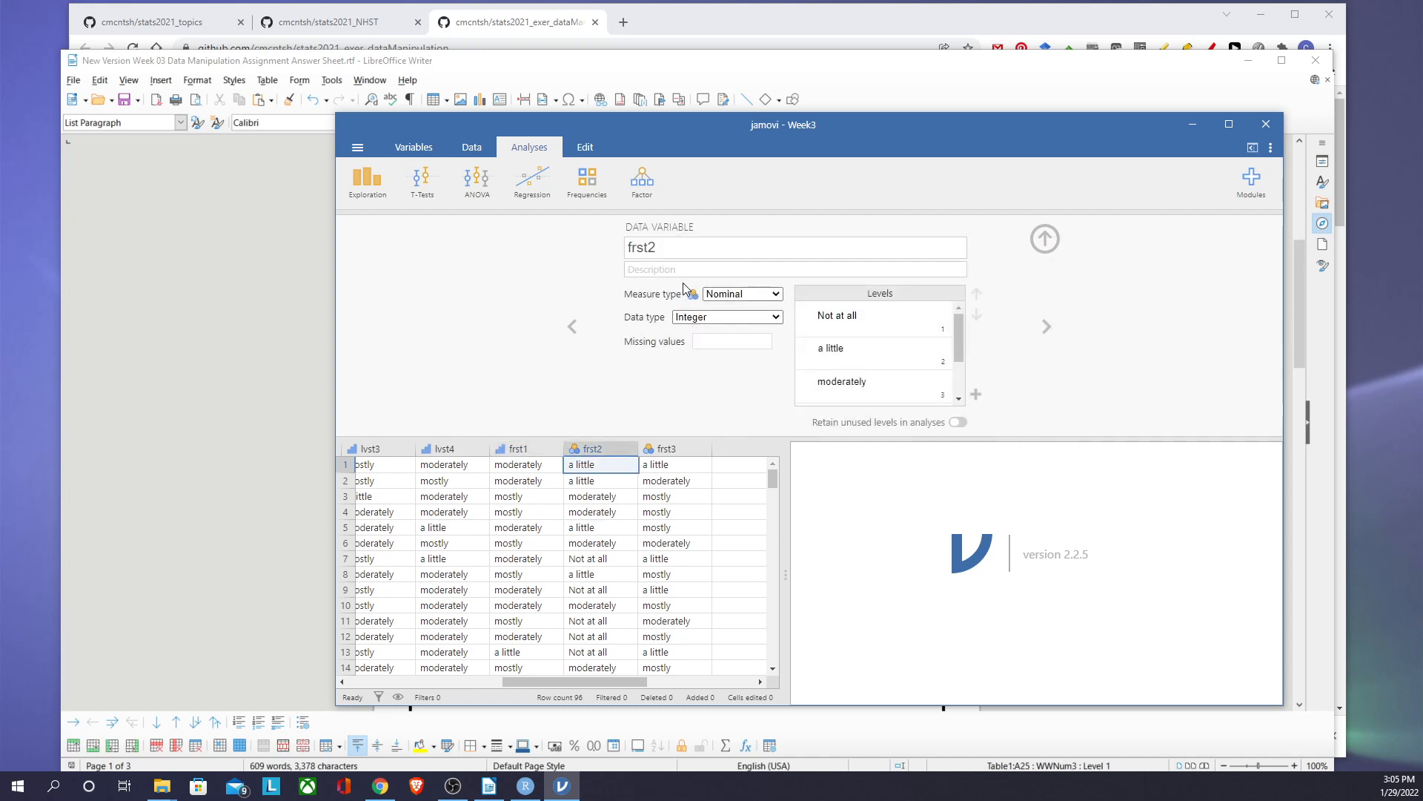
left_click(764, 294)
left_click(754, 332)
left_click(1048, 329)
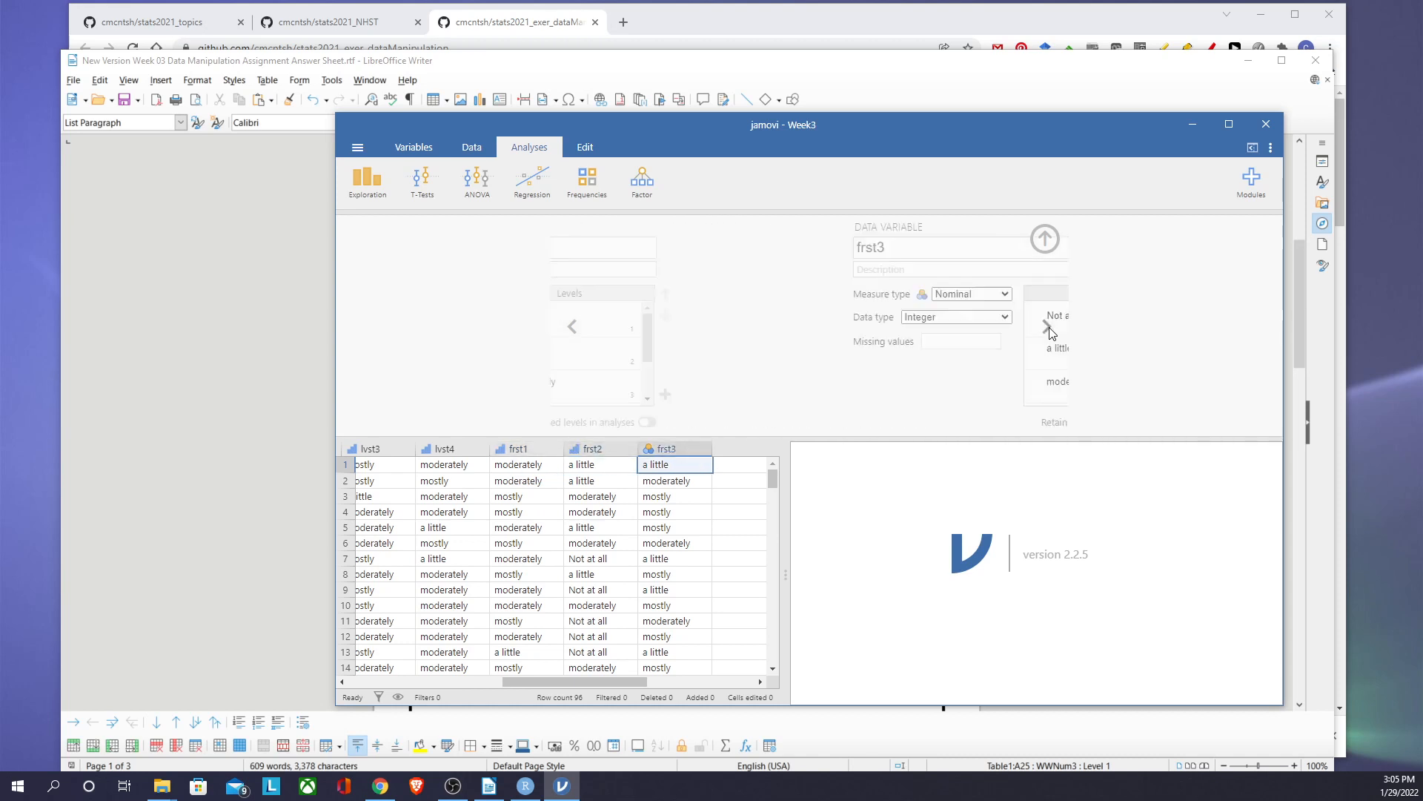
left_click(767, 295)
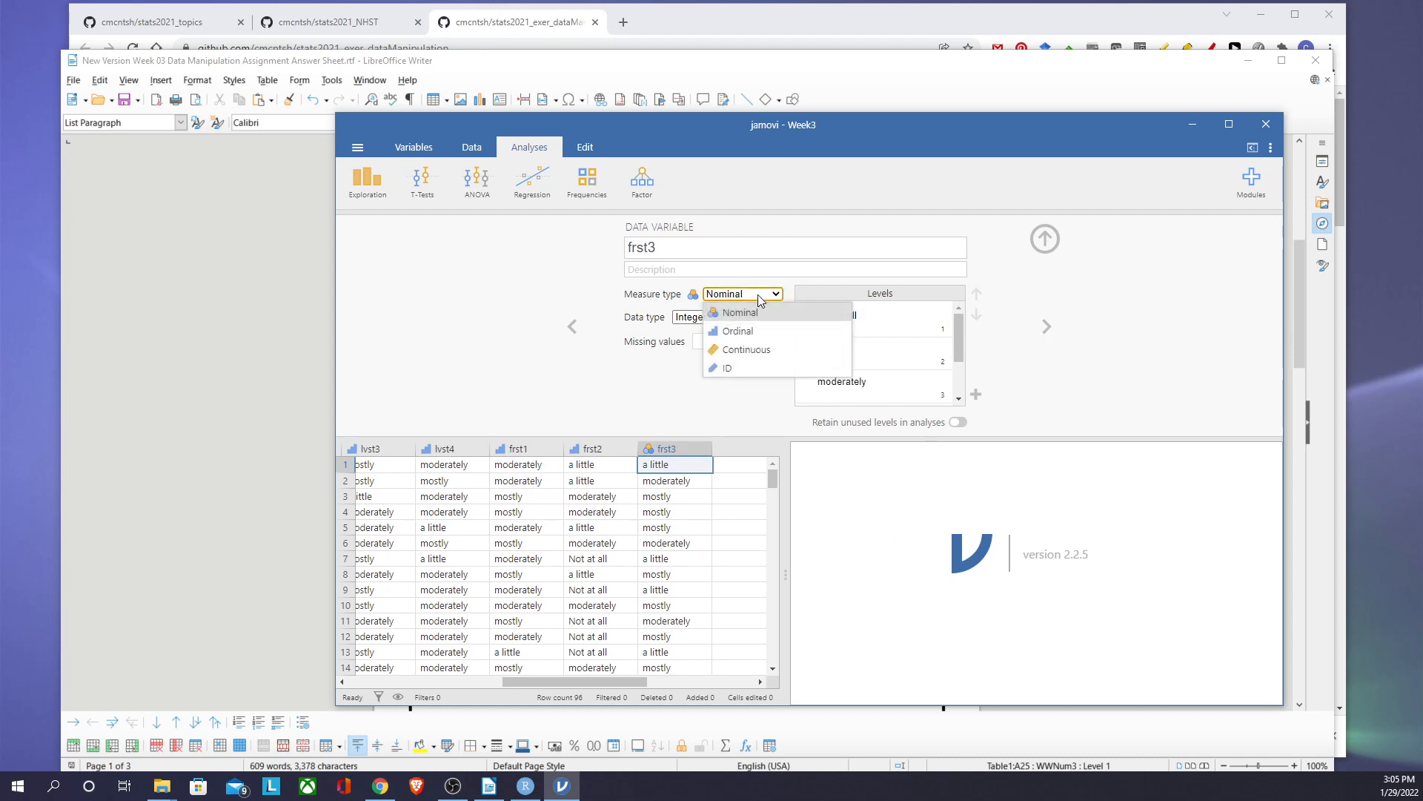
left_click(745, 332)
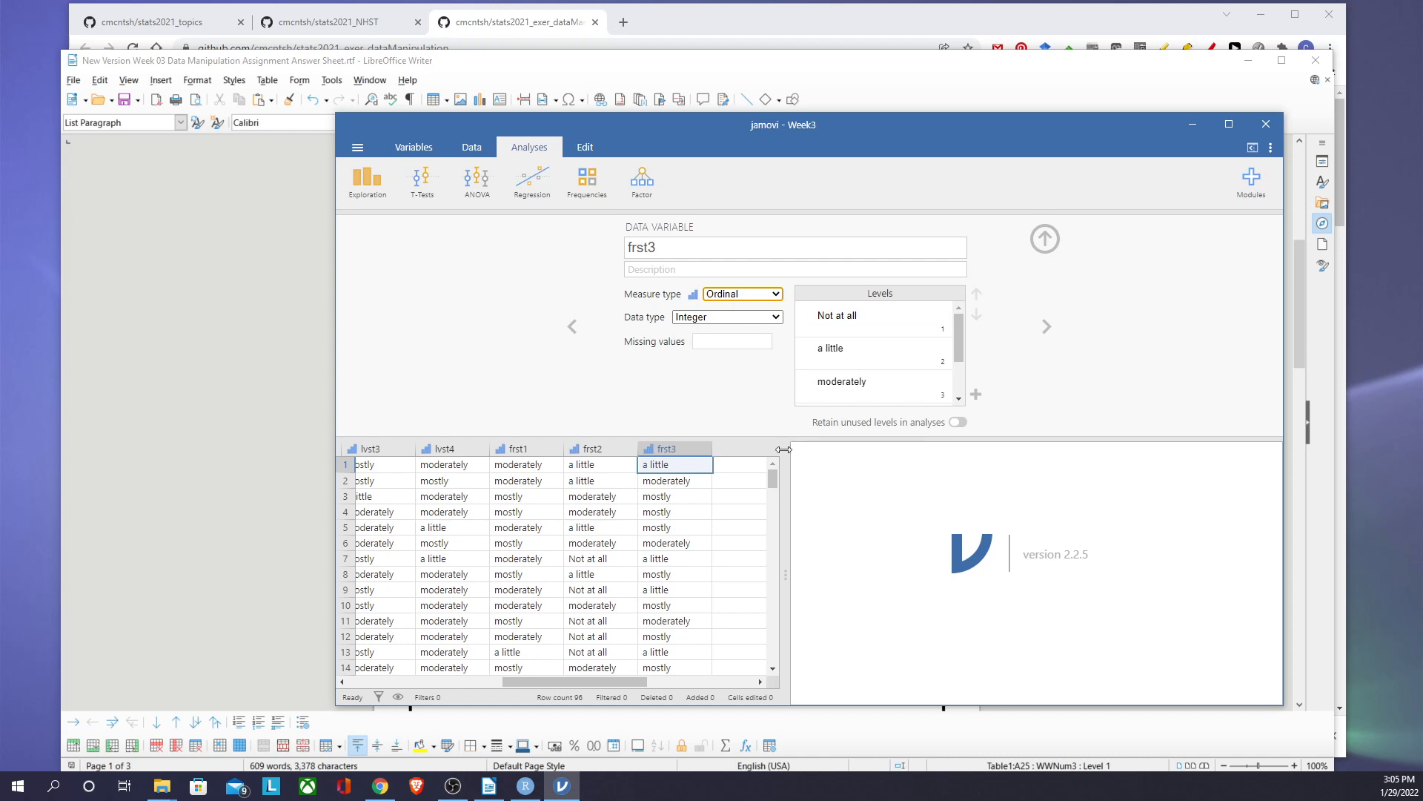
Step: Close the variable editor and review the measure types and data of all columns from sex to frst3
left_click_drag(565, 680, 350, 686)
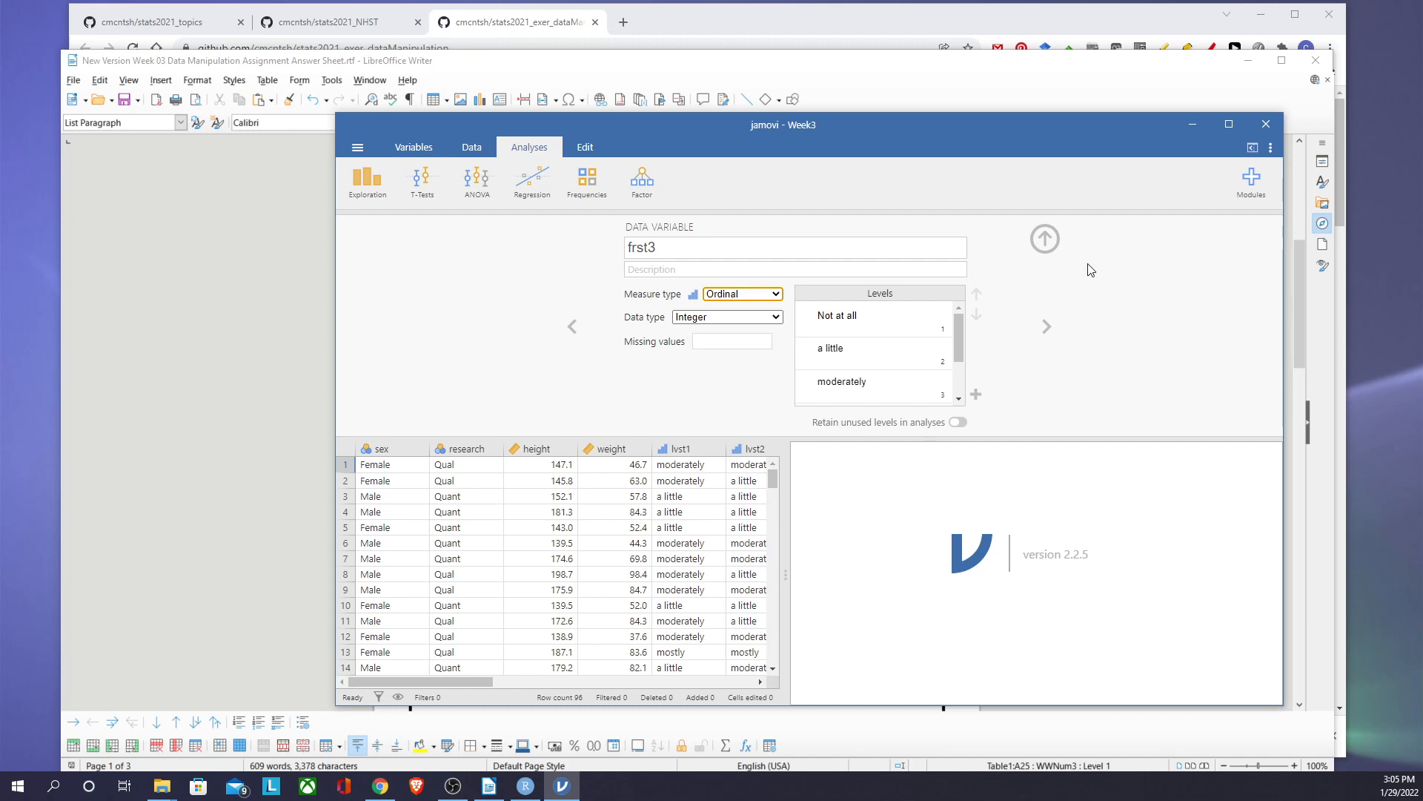
left_click(1047, 239)
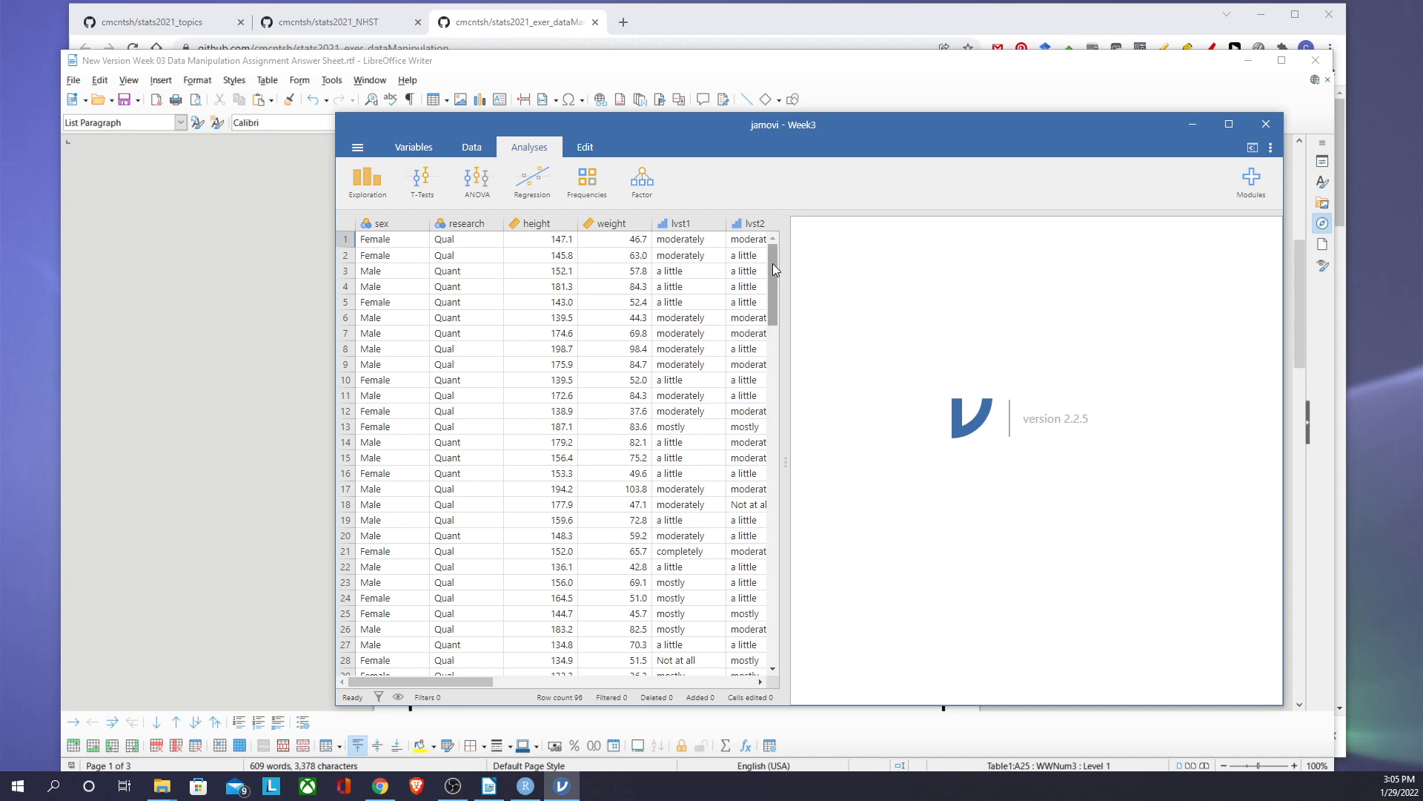
left_click_drag(772, 264, 809, 218)
left_click_drag(391, 682, 497, 674)
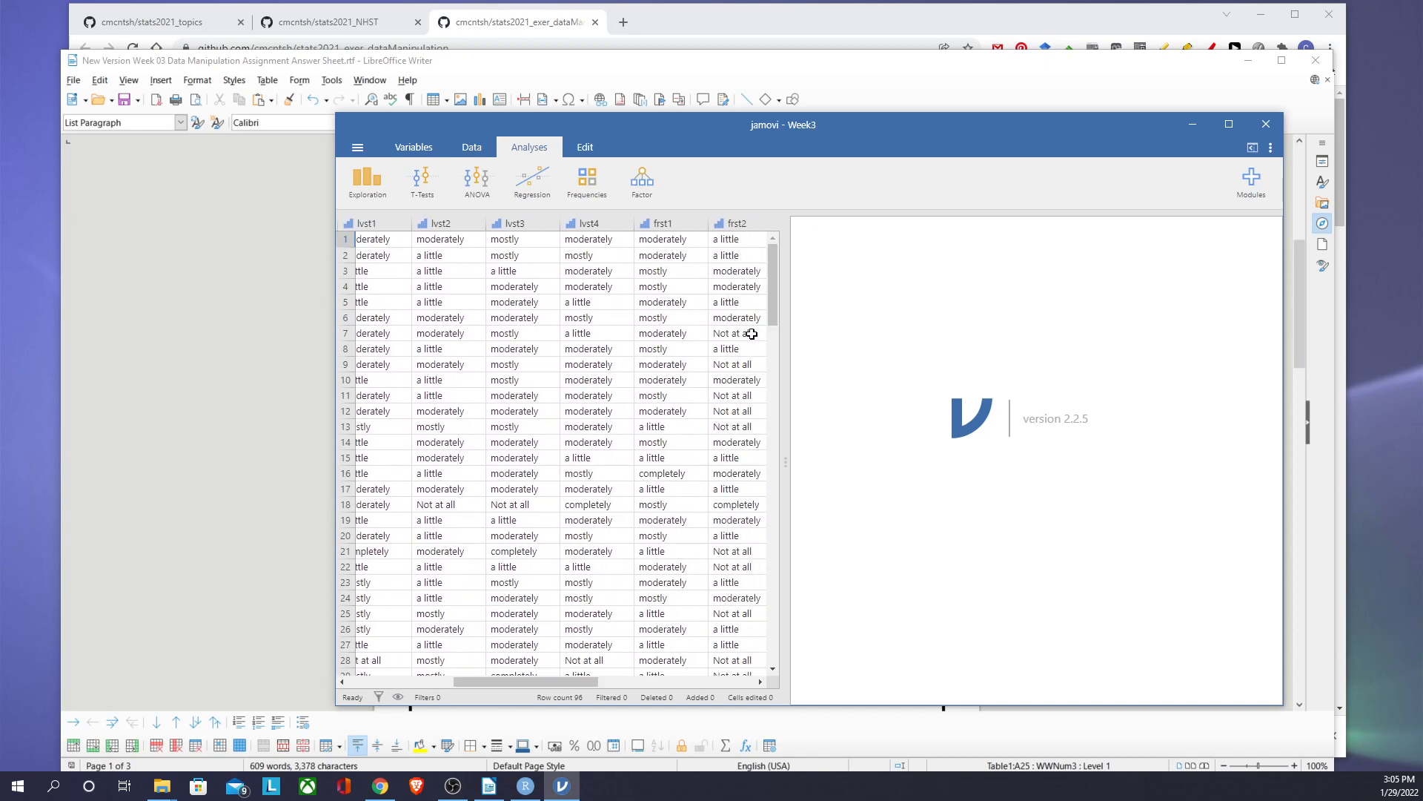
mouse_move(776, 276)
left_mouse_down()
mouse_move(763, 523)
mouse_move(771, 260)
left_mouse_up()
left_click_drag(514, 680, 581, 686)
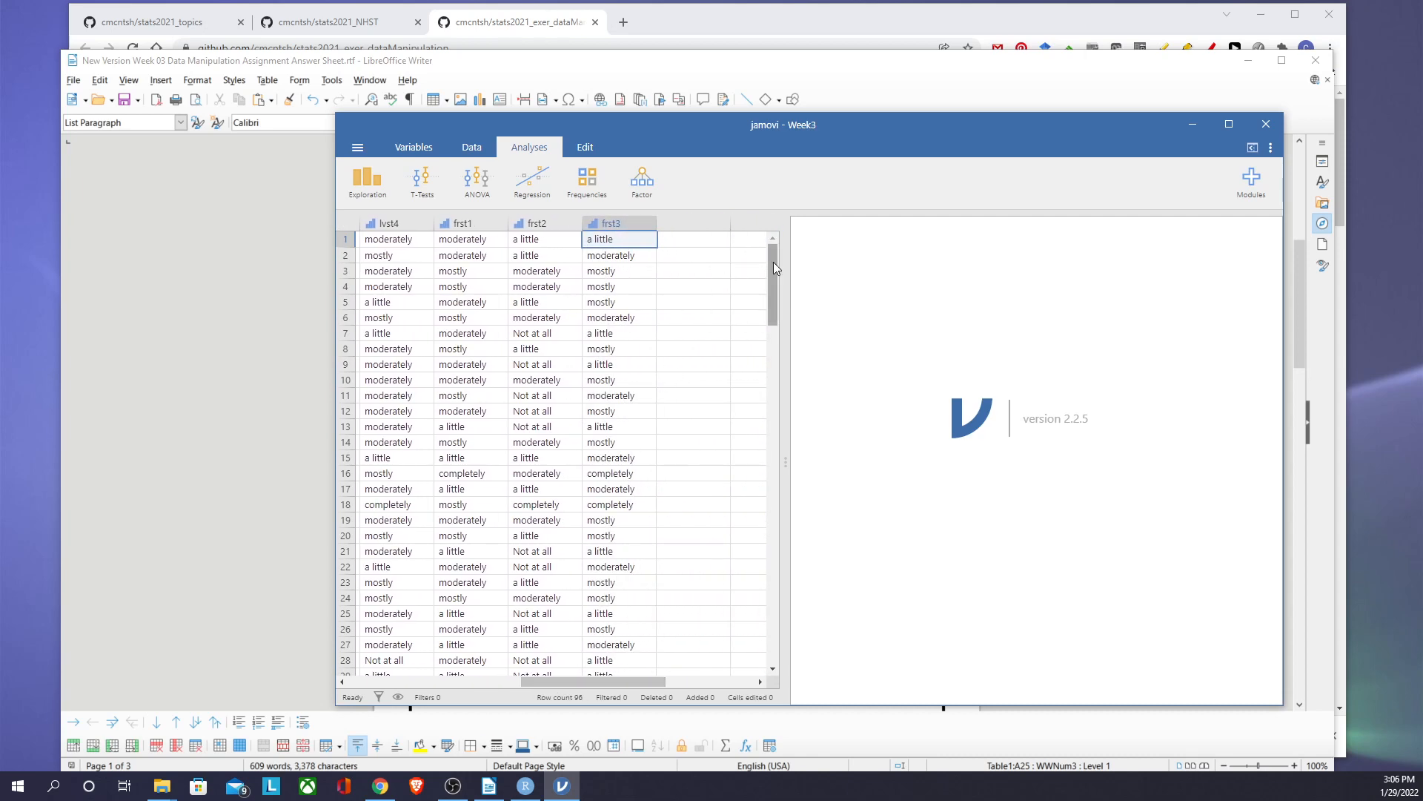
mouse_move(772, 261)
left_mouse_down()
mouse_move(749, 508)
mouse_move(769, 249)
left_mouse_up()
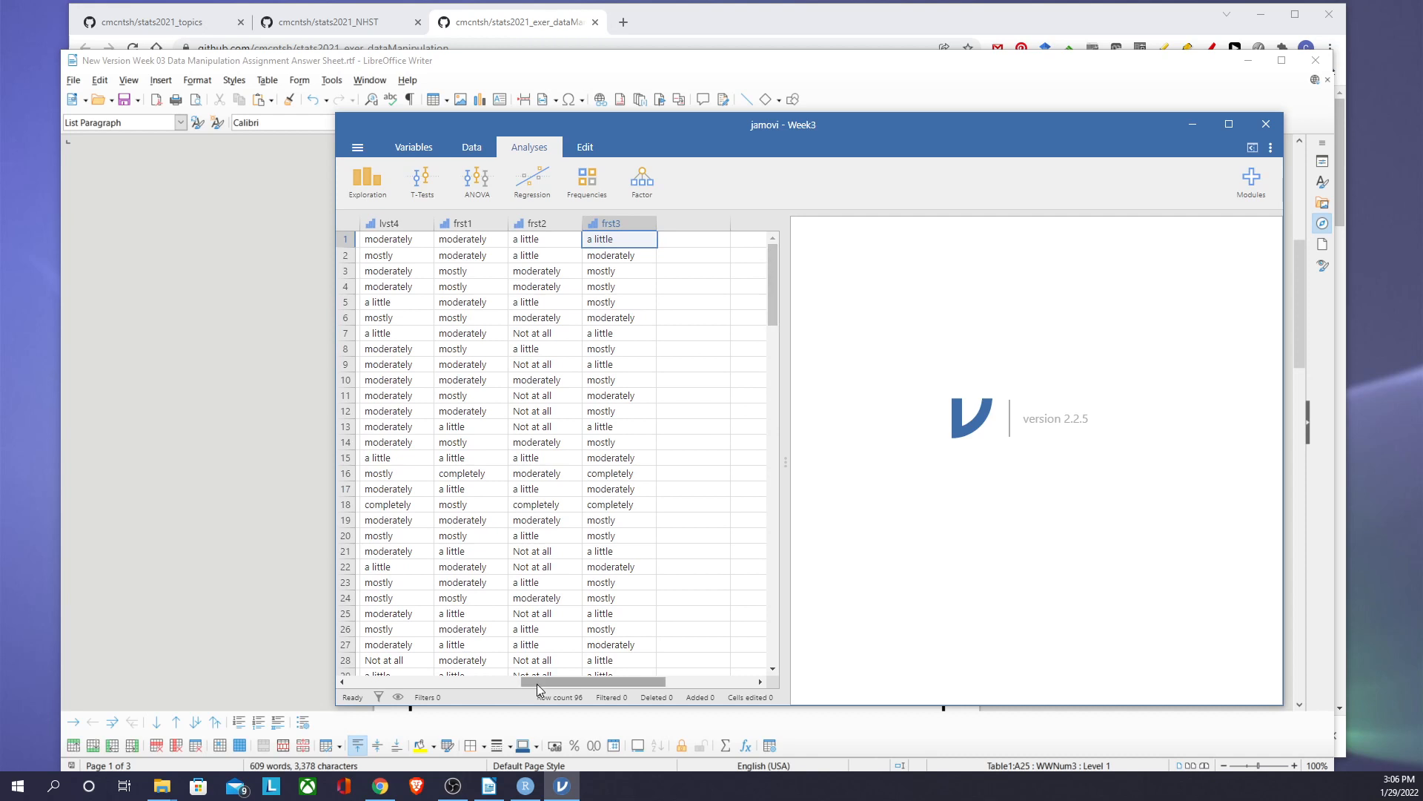
left_click_drag(537, 684, 332, 683)
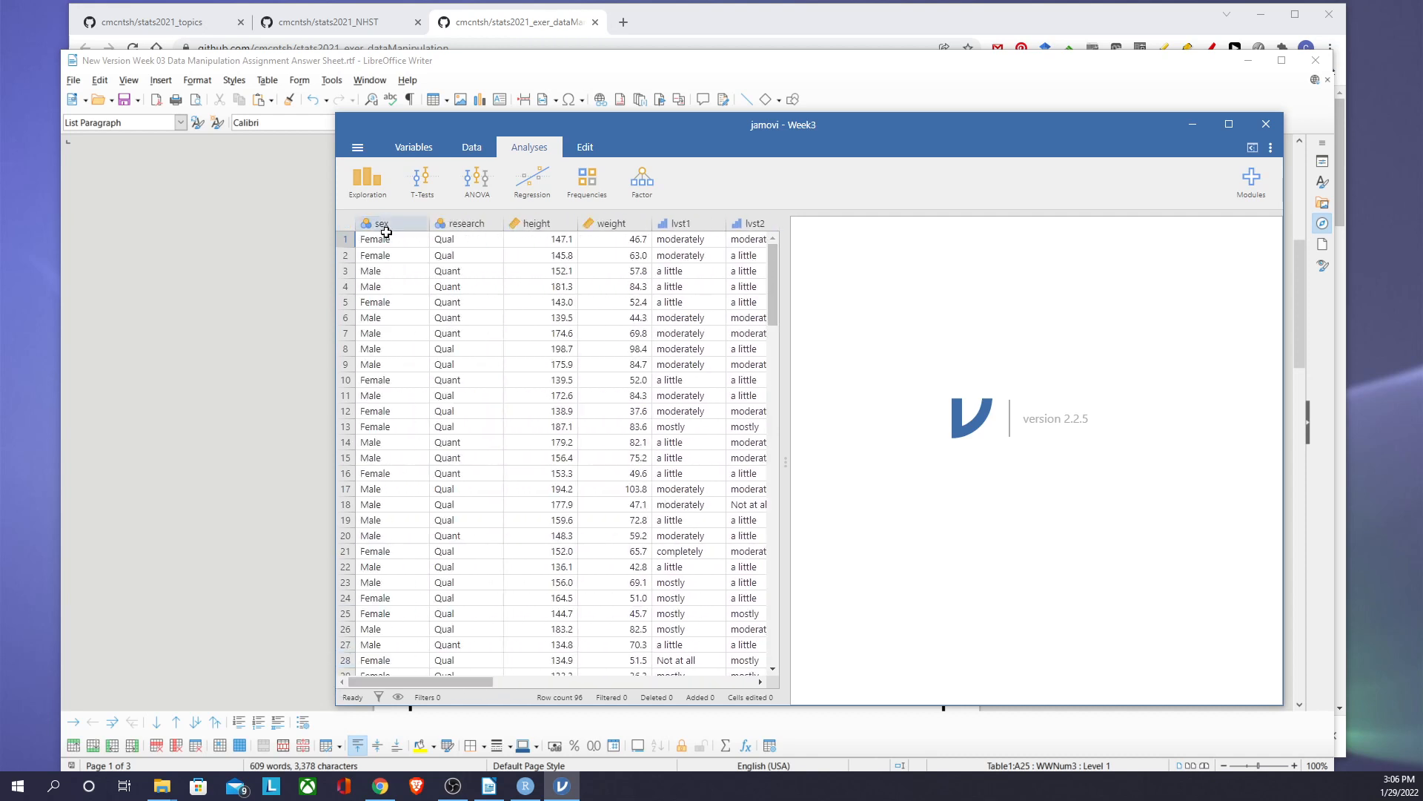
Step: Start a Descriptives analysis with sex and research as its variables
left_click(368, 187)
left_click(368, 215)
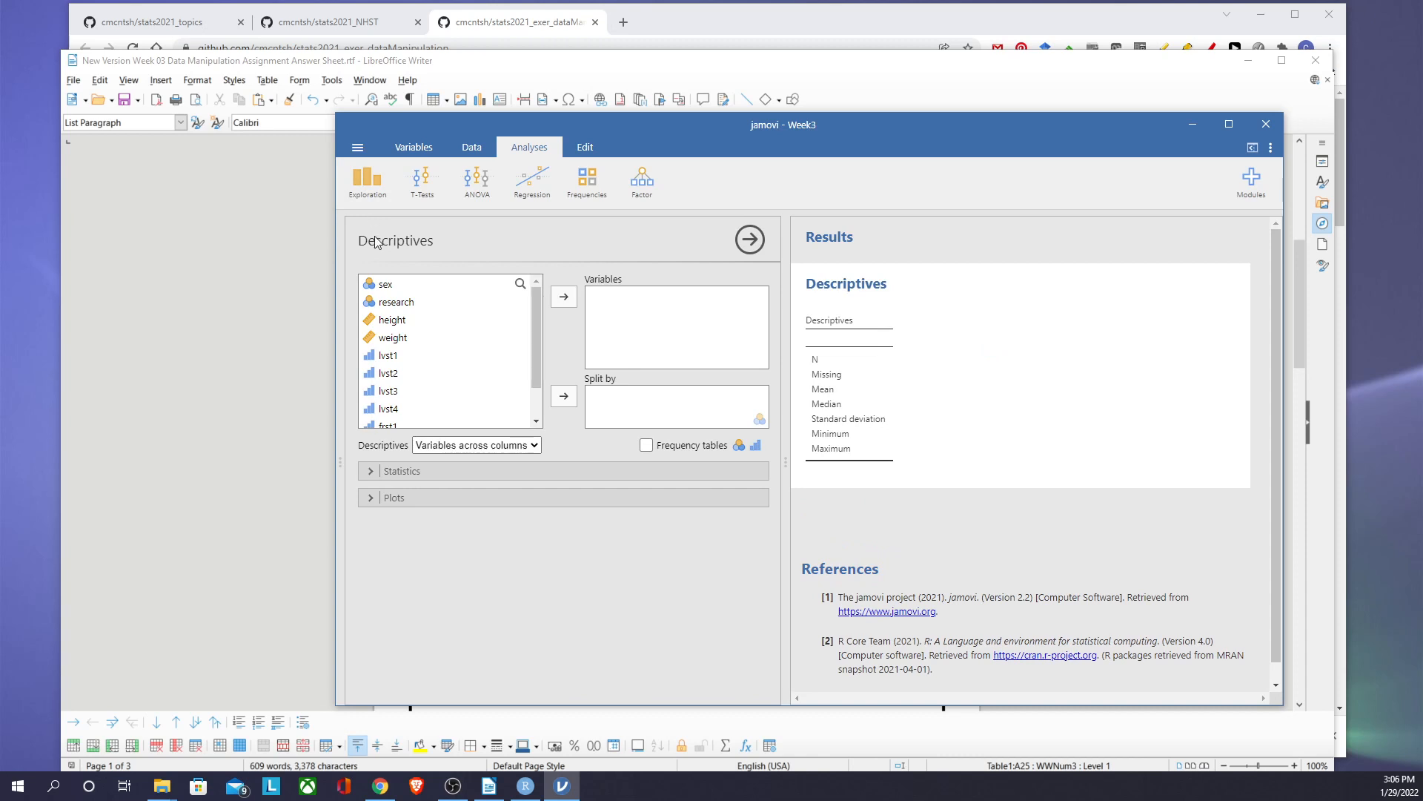
left_click(385, 285)
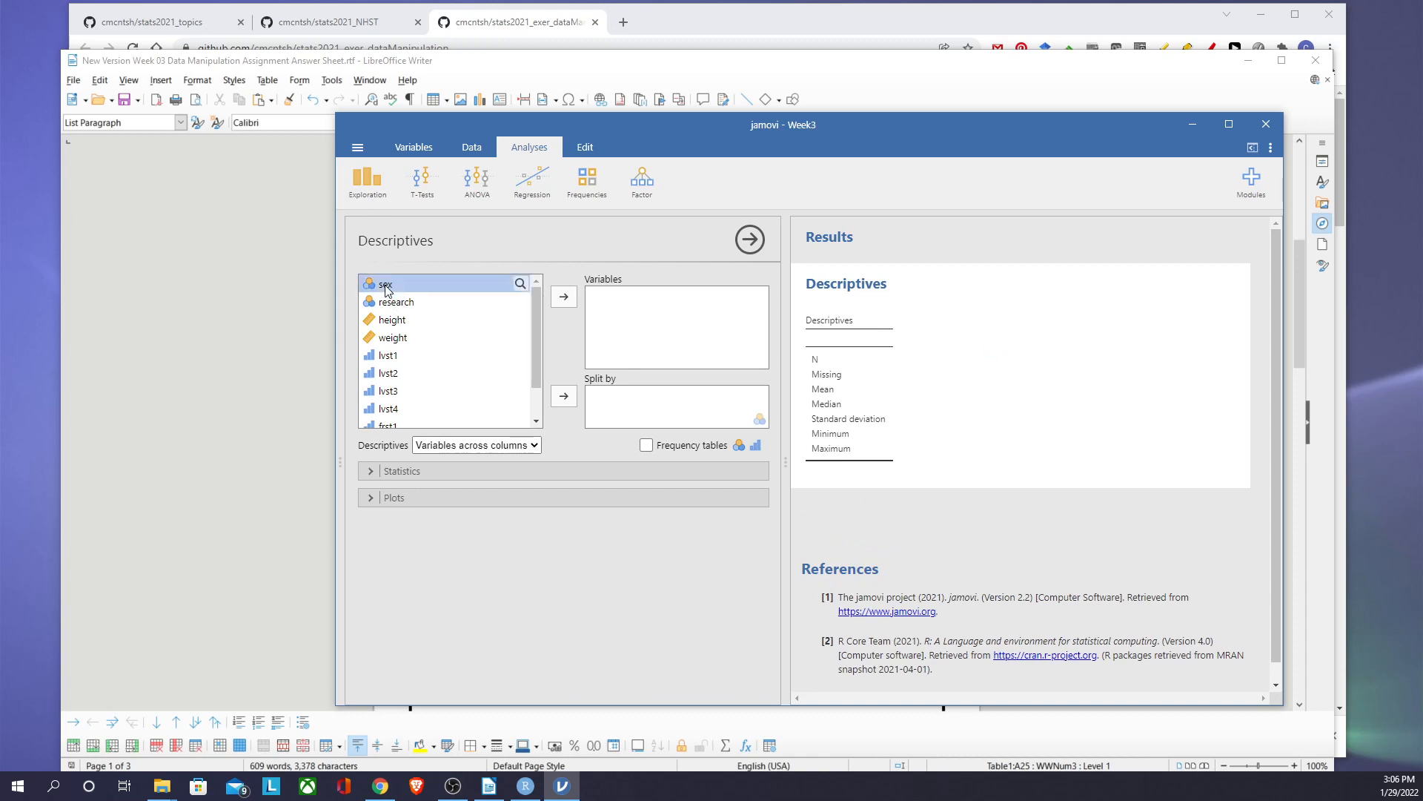
left_click(564, 296)
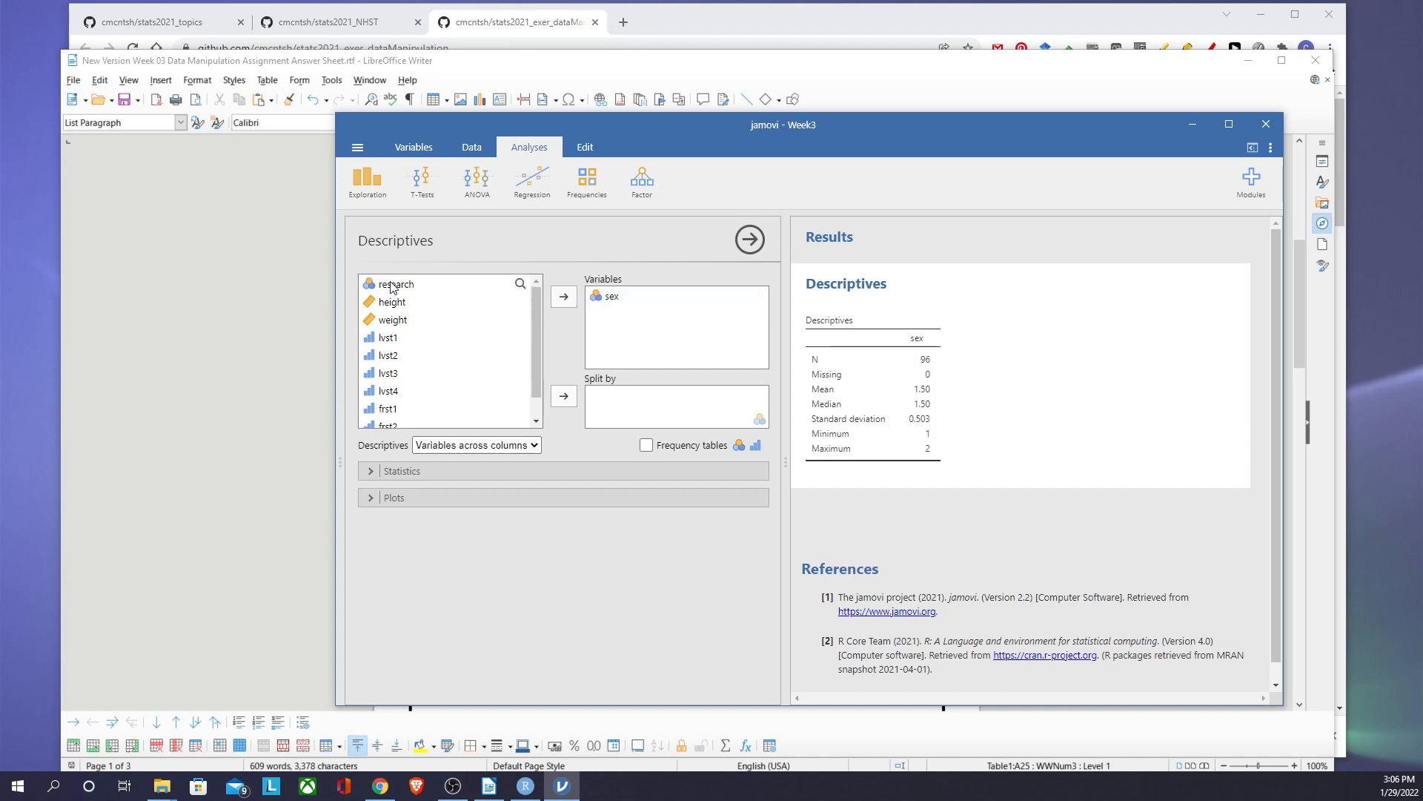
left_click_drag(396, 285, 631, 314)
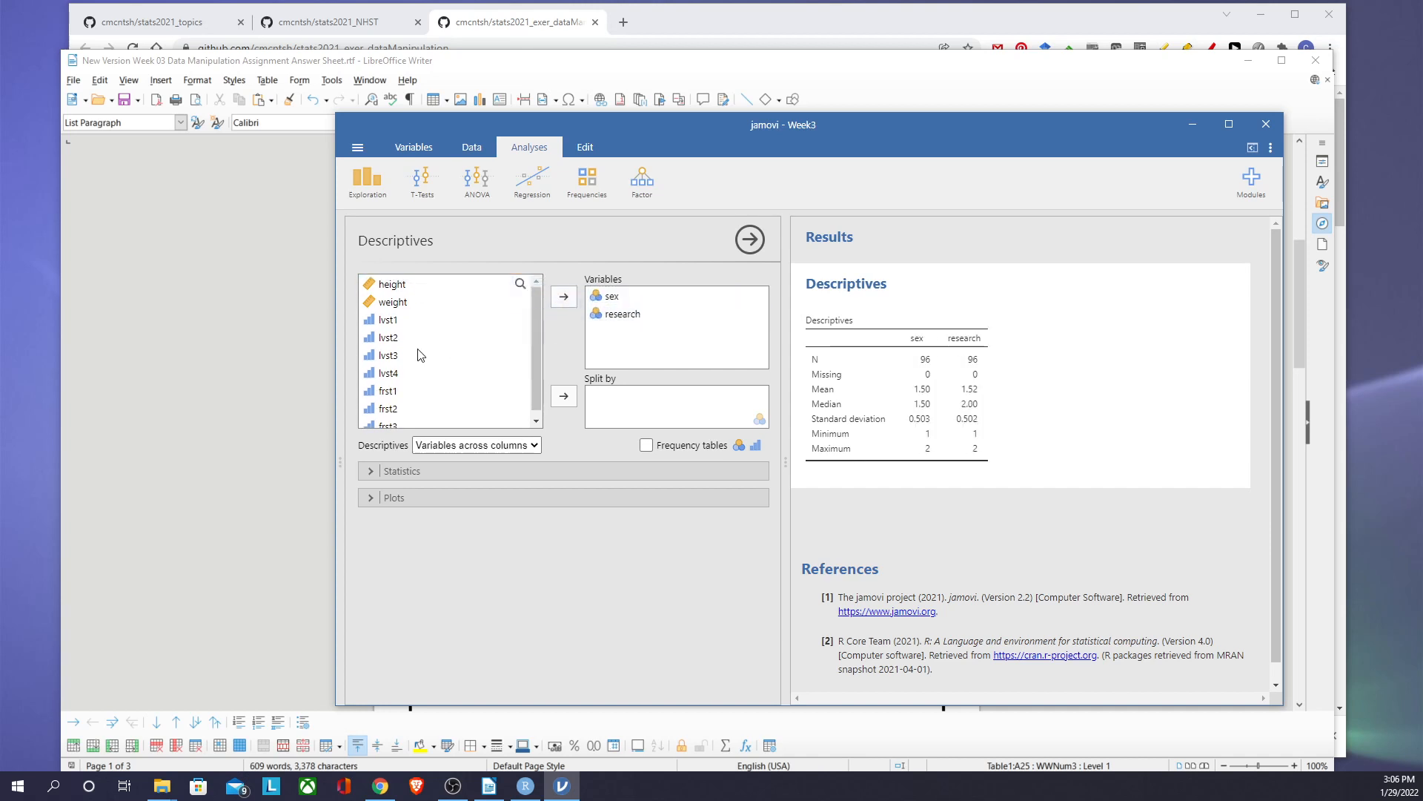
Step: Add all ordinal variables from lvst1 through frst3 to the Descriptives analysis
left_click(382, 321)
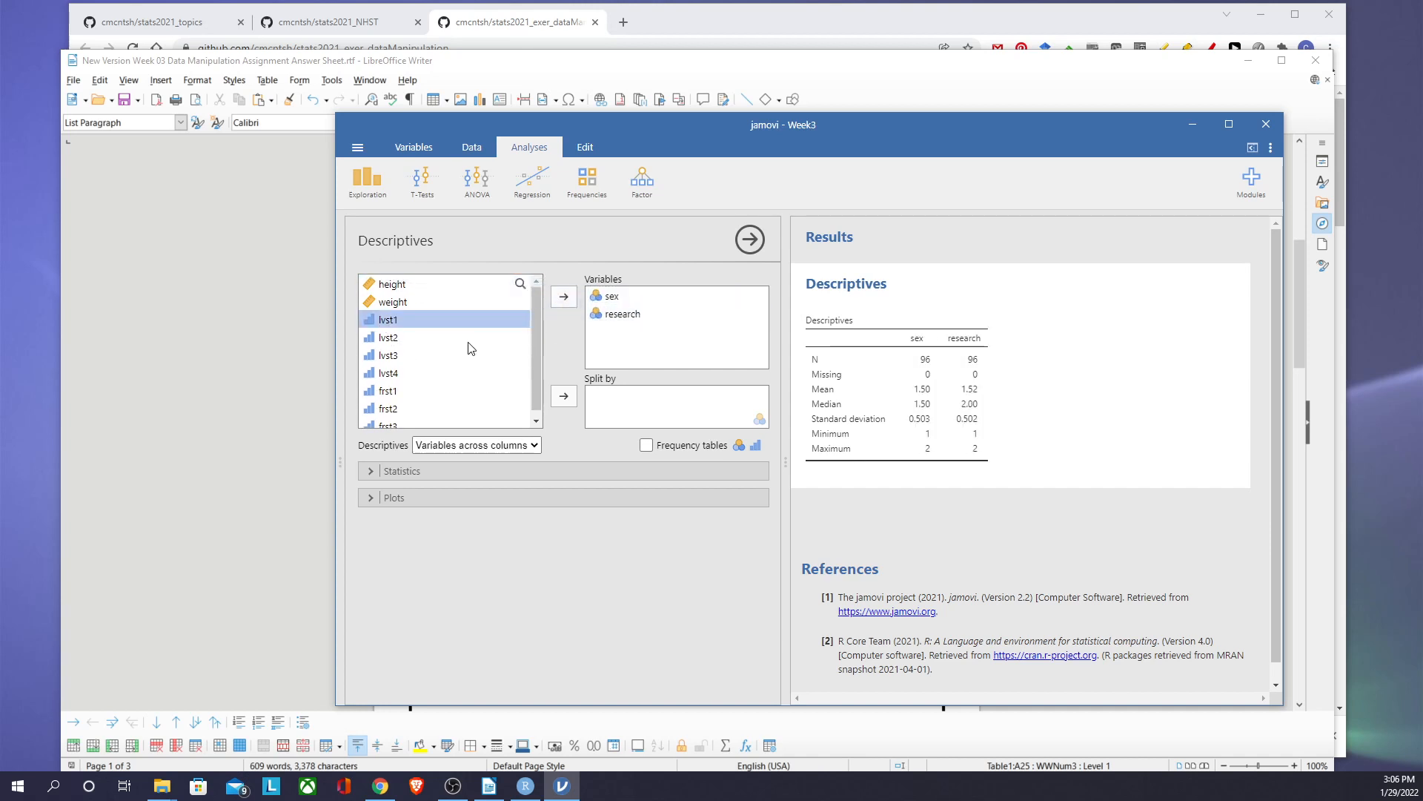
scroll(534, 341, "down", 1)
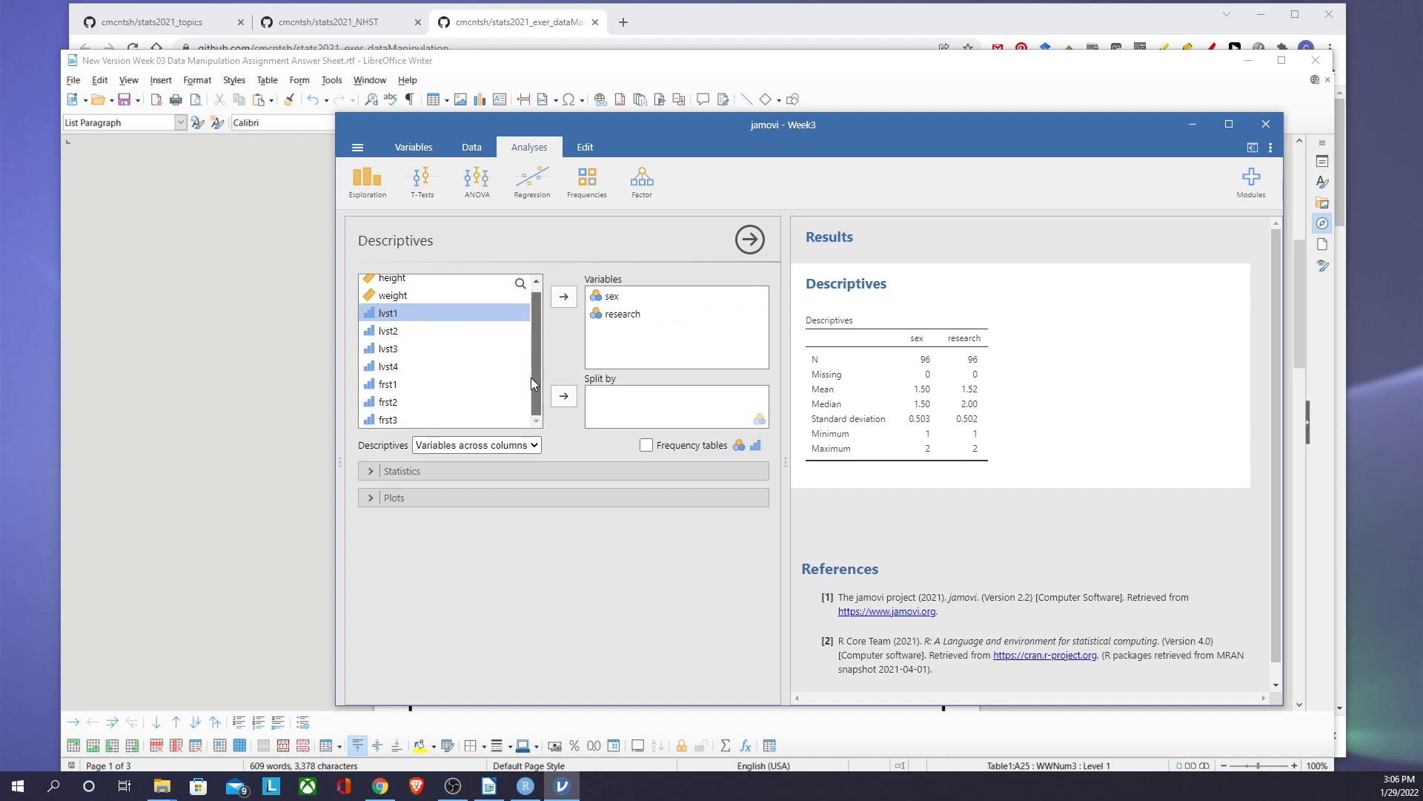
left_click(393, 421, "shift")
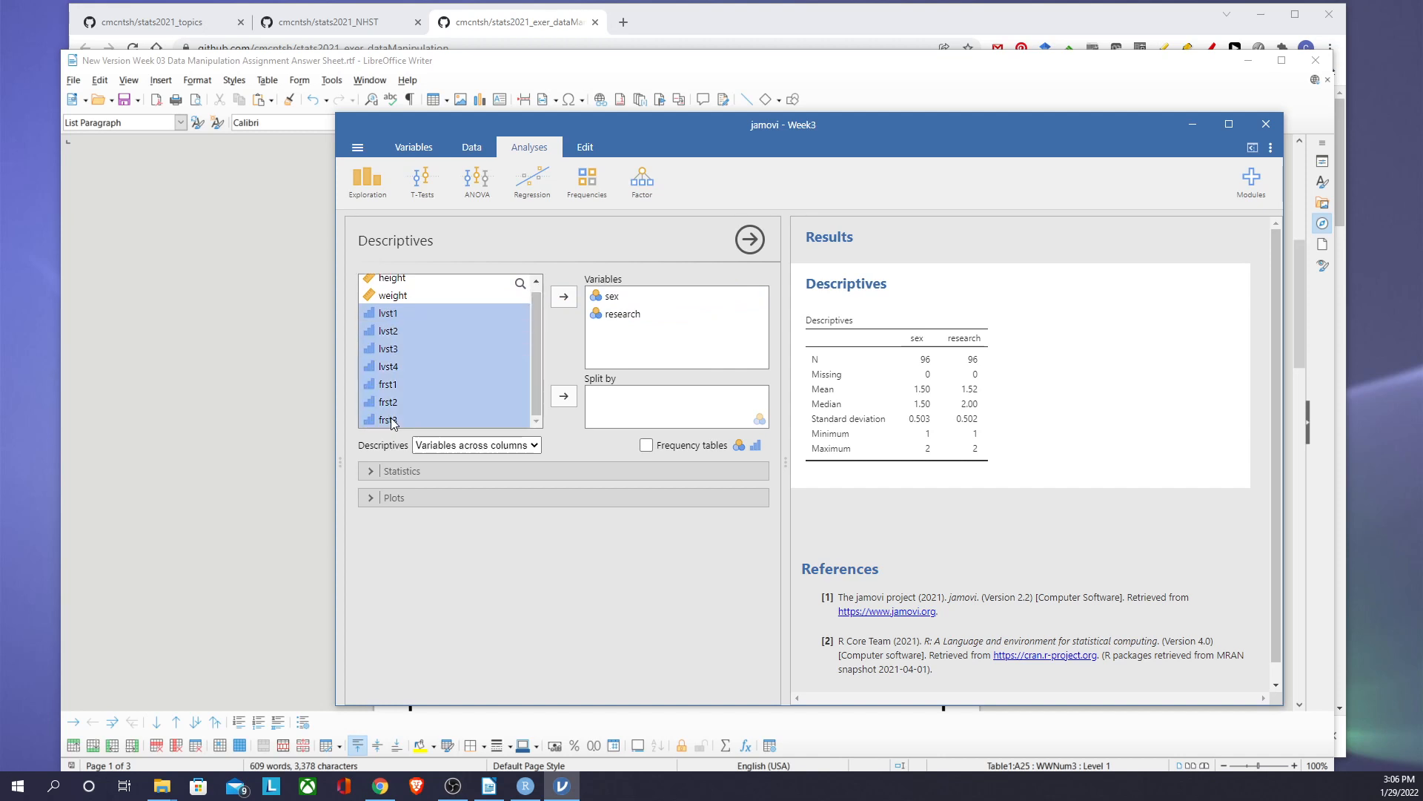
left_click(393, 314)
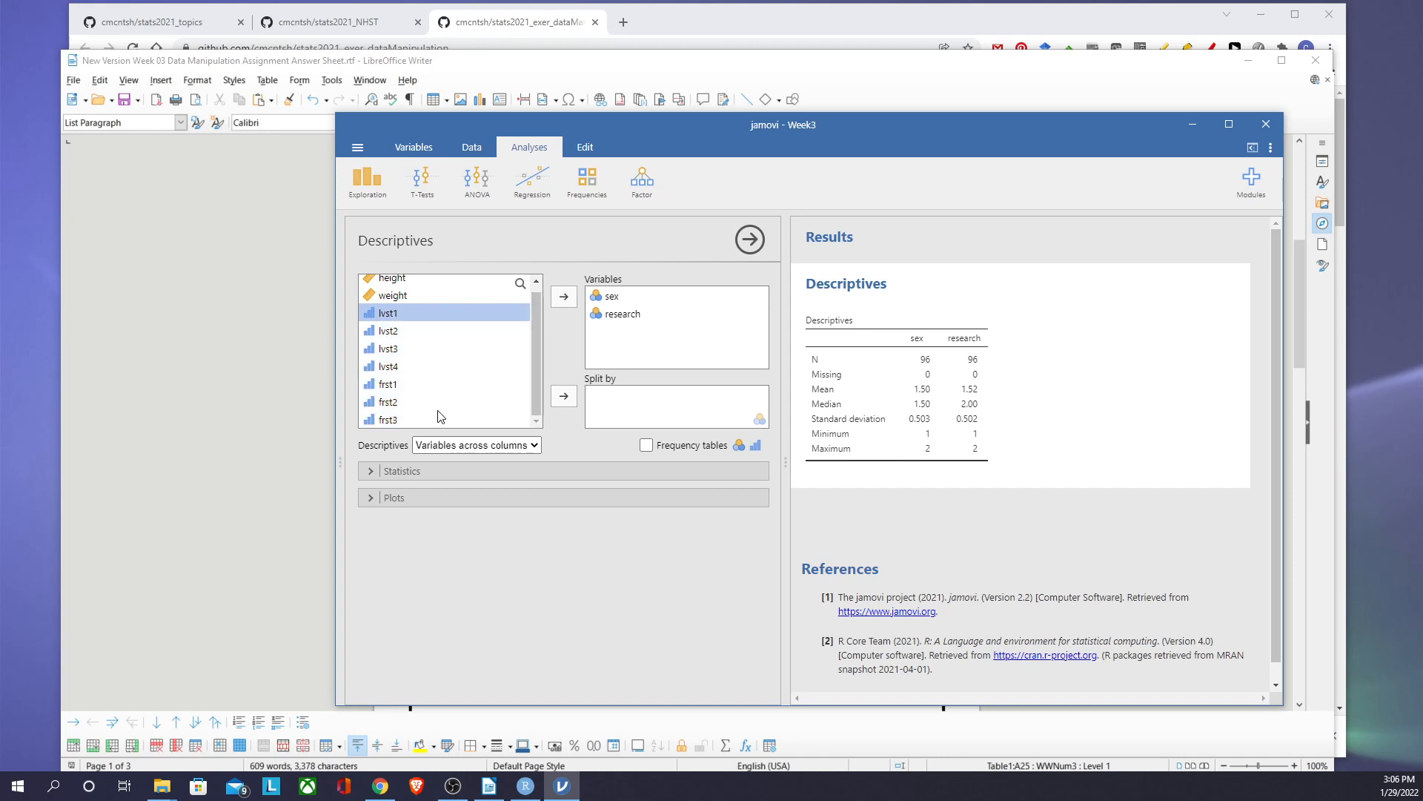
left_click(381, 421, "shift")
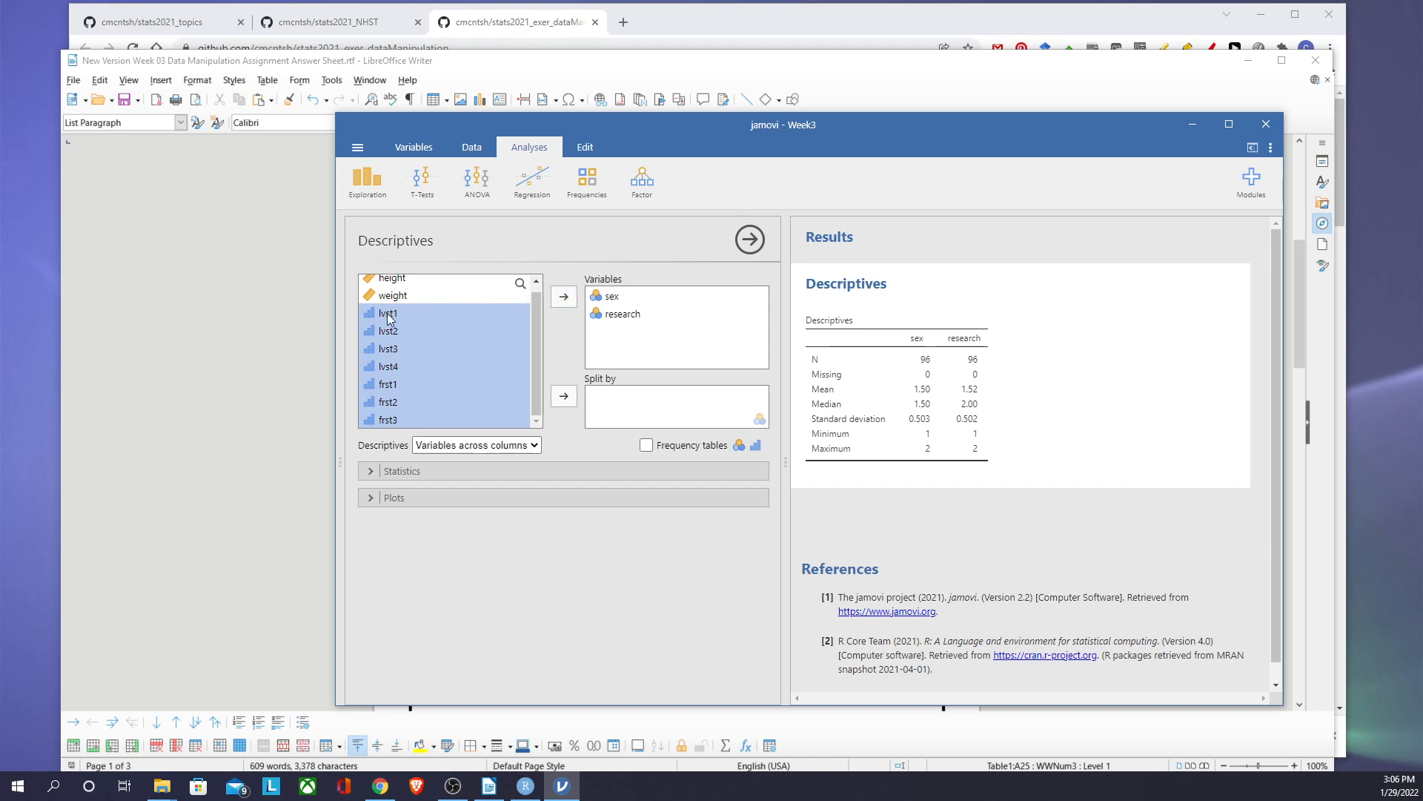
left_click_drag(389, 317, 629, 325)
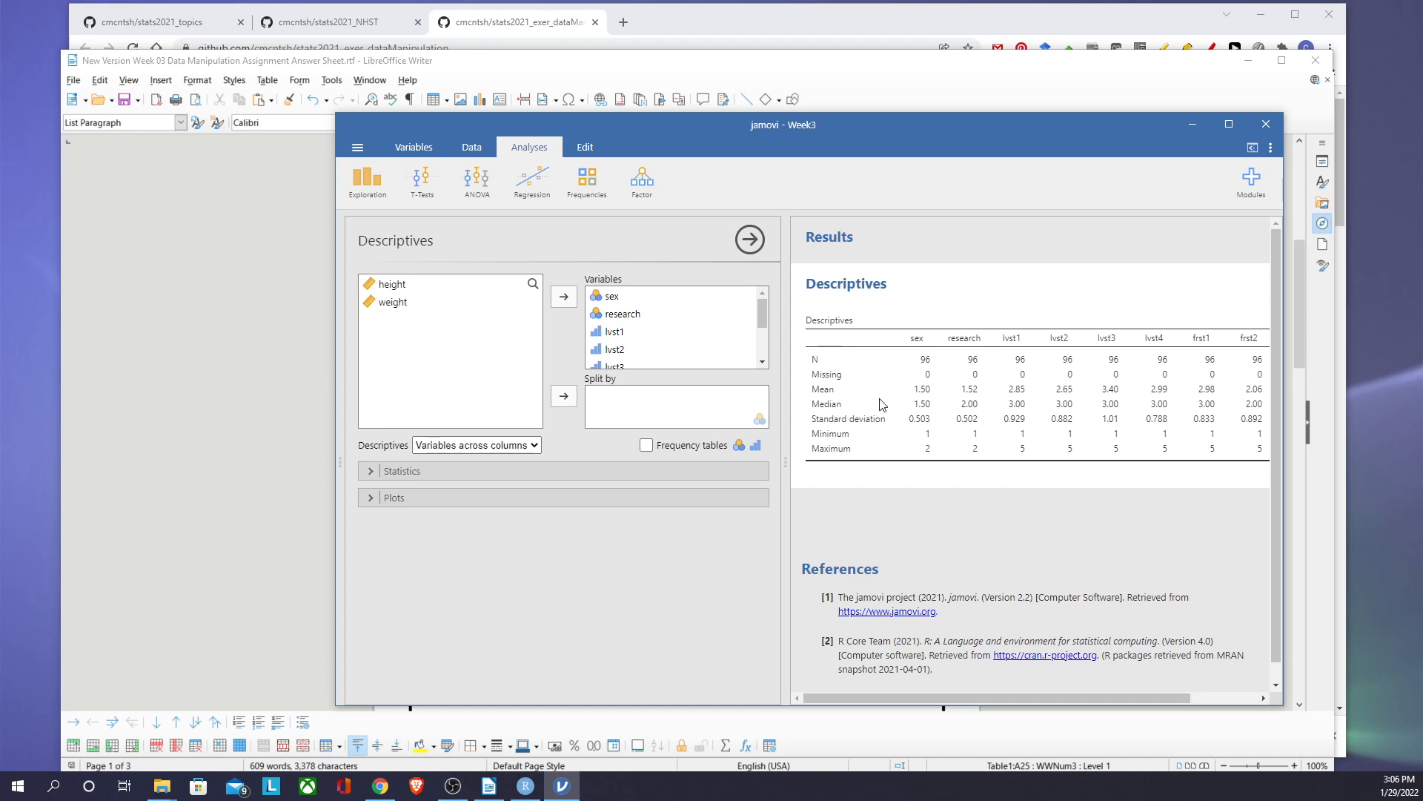
Step: Turn on frequency tables and exclude mean, median, standard deviation, minimum and maximum from the categorical variables' statistics
left_click(646, 446)
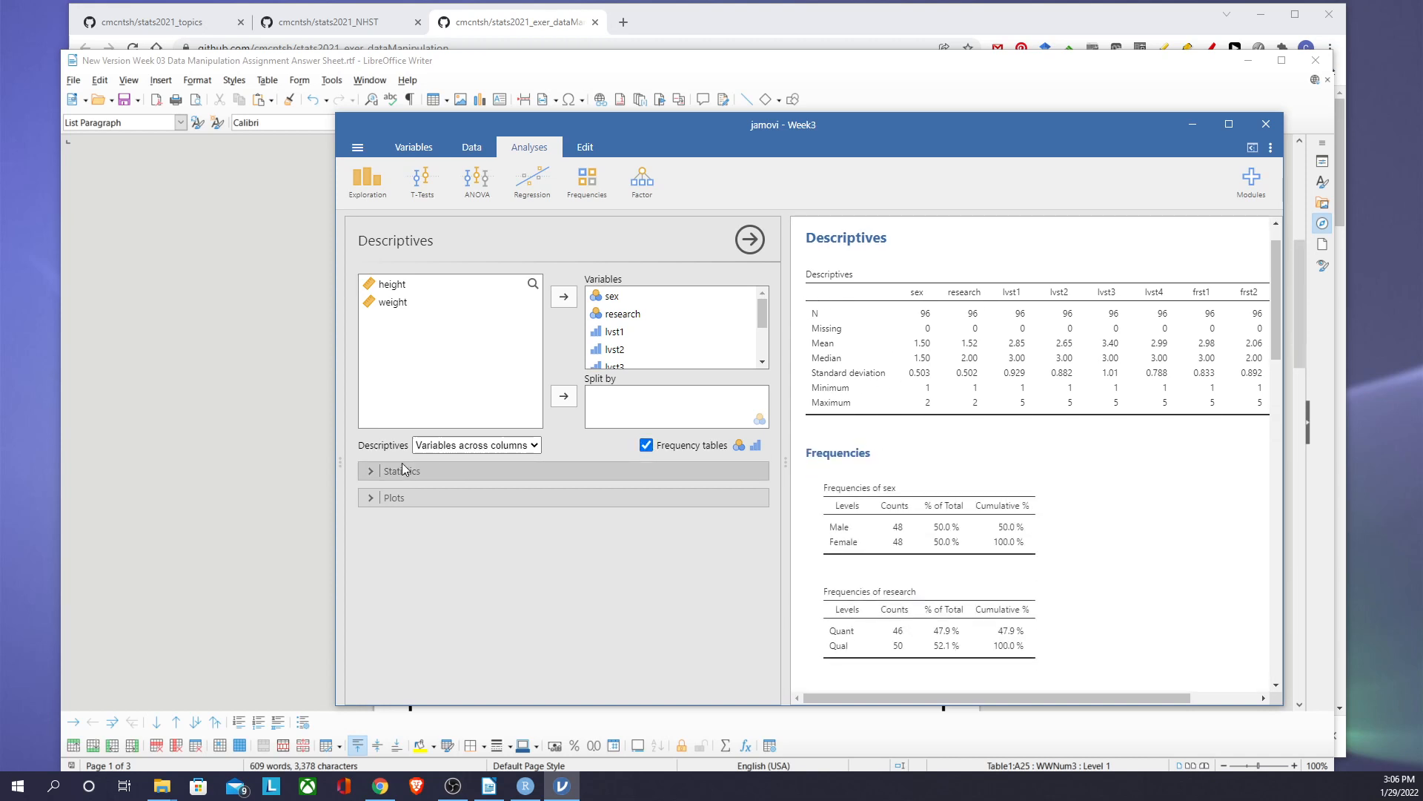
left_click(368, 472)
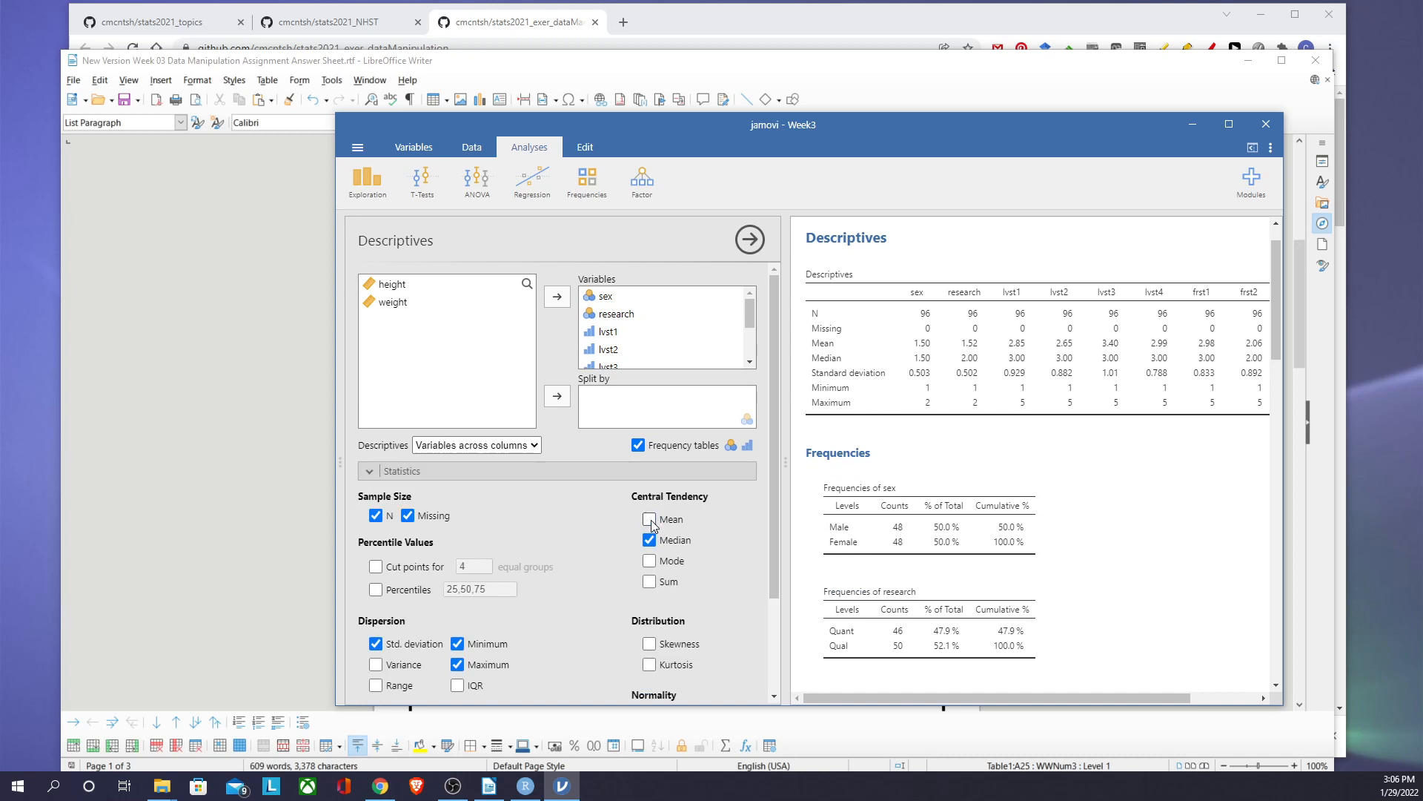
left_click(650, 519)
left_click(649, 540)
left_click(458, 643)
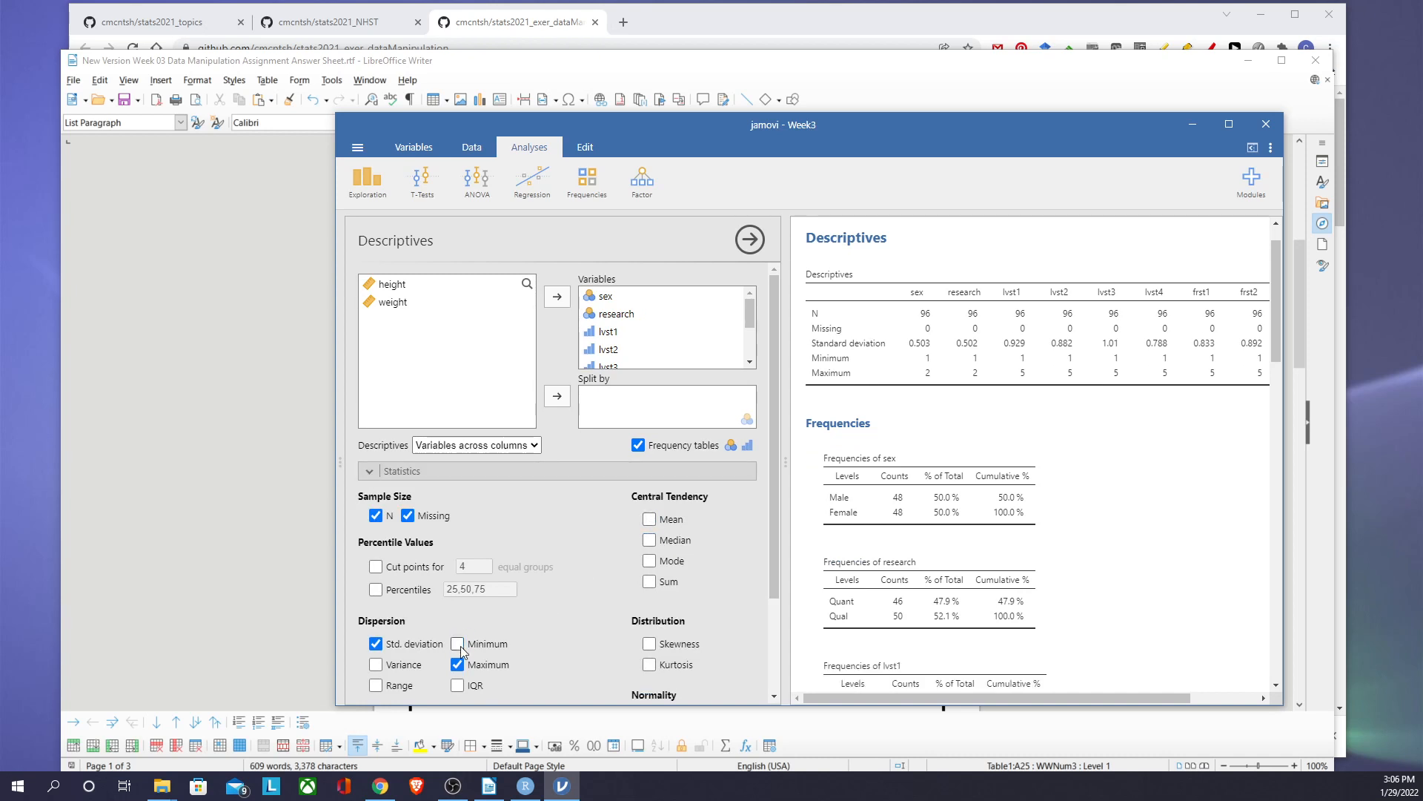
left_click(457, 665)
left_click(376, 644)
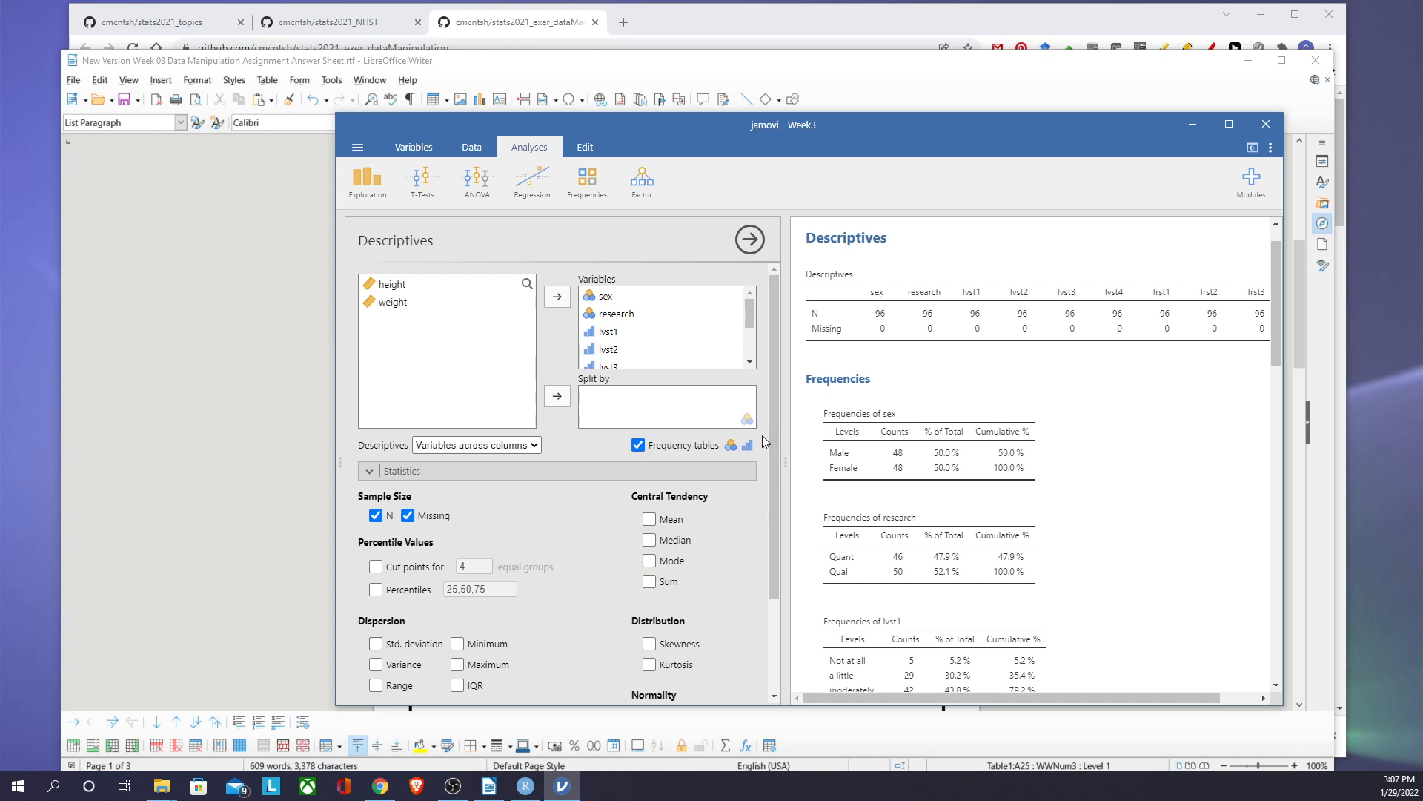
Step: Add bar plots to the Descriptives analysis of the categorical variables
left_click_drag(773, 464, 776, 558)
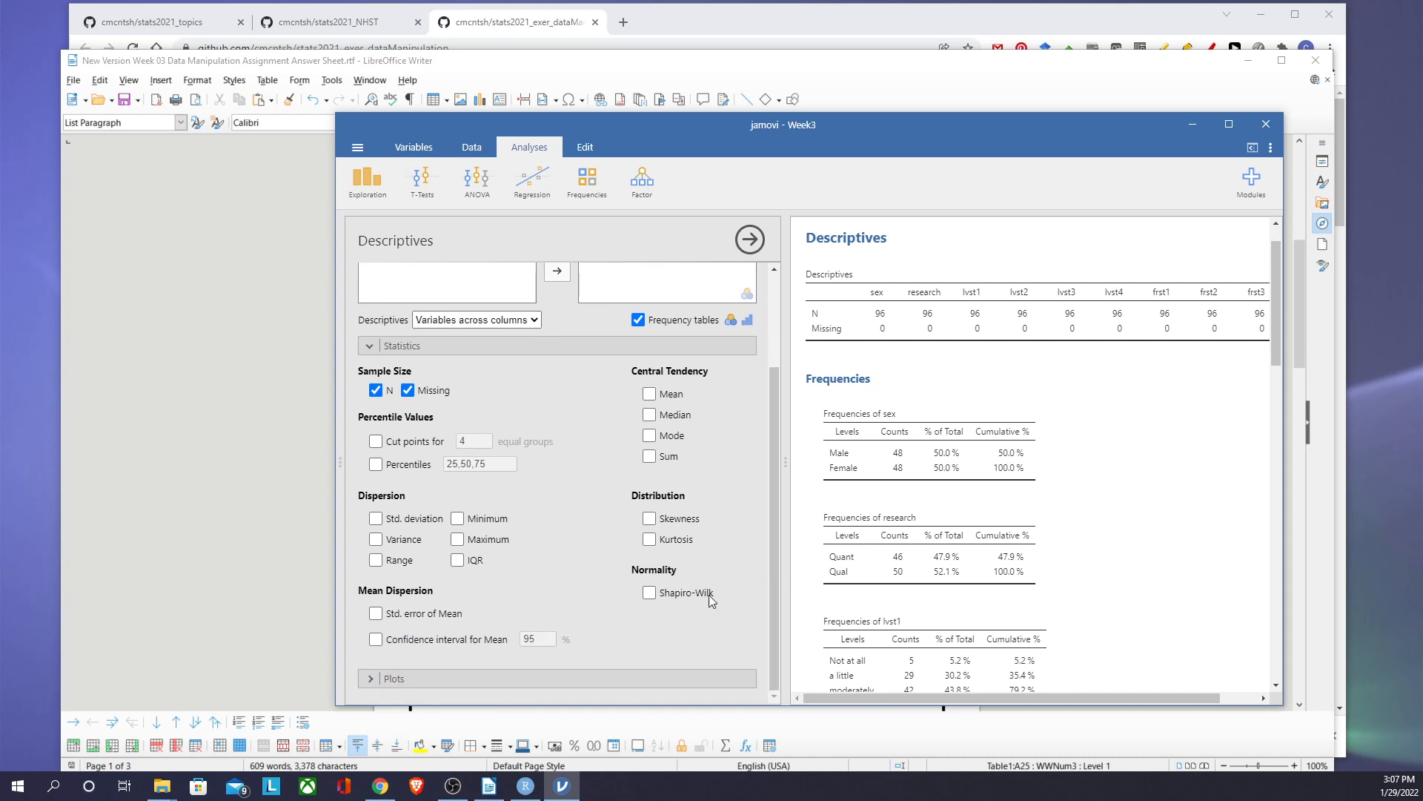
left_click(369, 676)
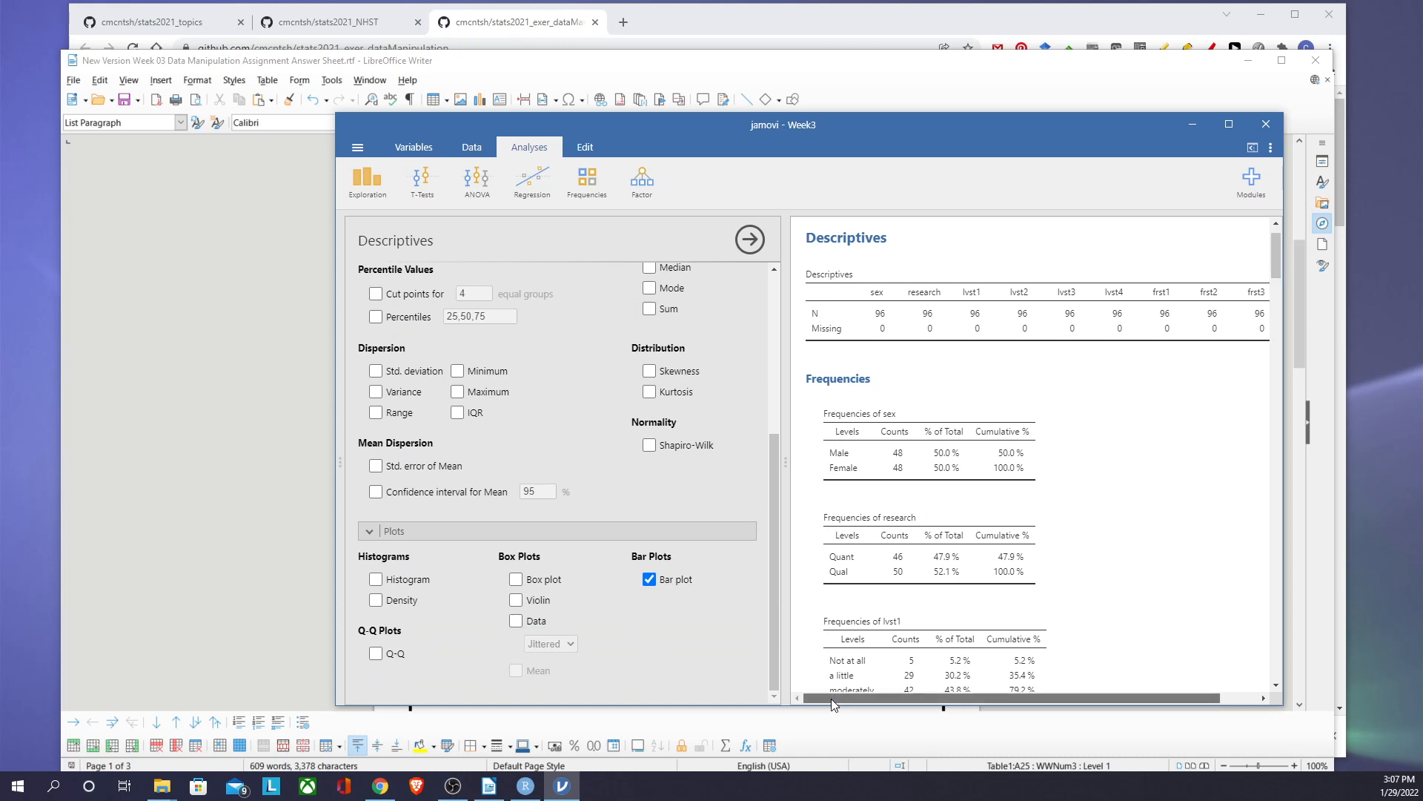
mouse_move(831, 699)
left_mouse_down()
mouse_move(913, 709)
mouse_move(820, 716)
left_mouse_up()
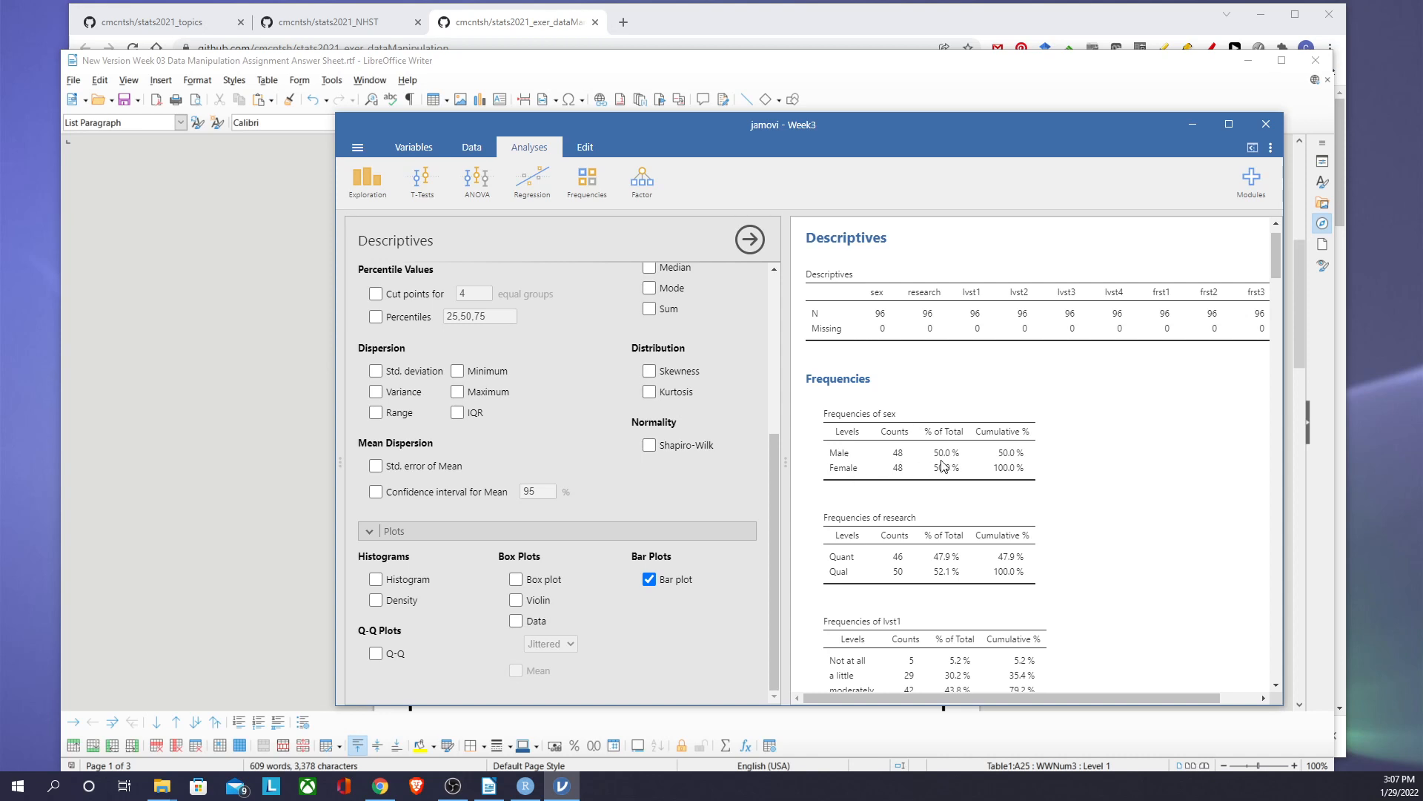
Step: Review the frequency tables for sex, research, lvst1 to lvst4 and frst1 to frst3
scroll(957, 482, "down", 2)
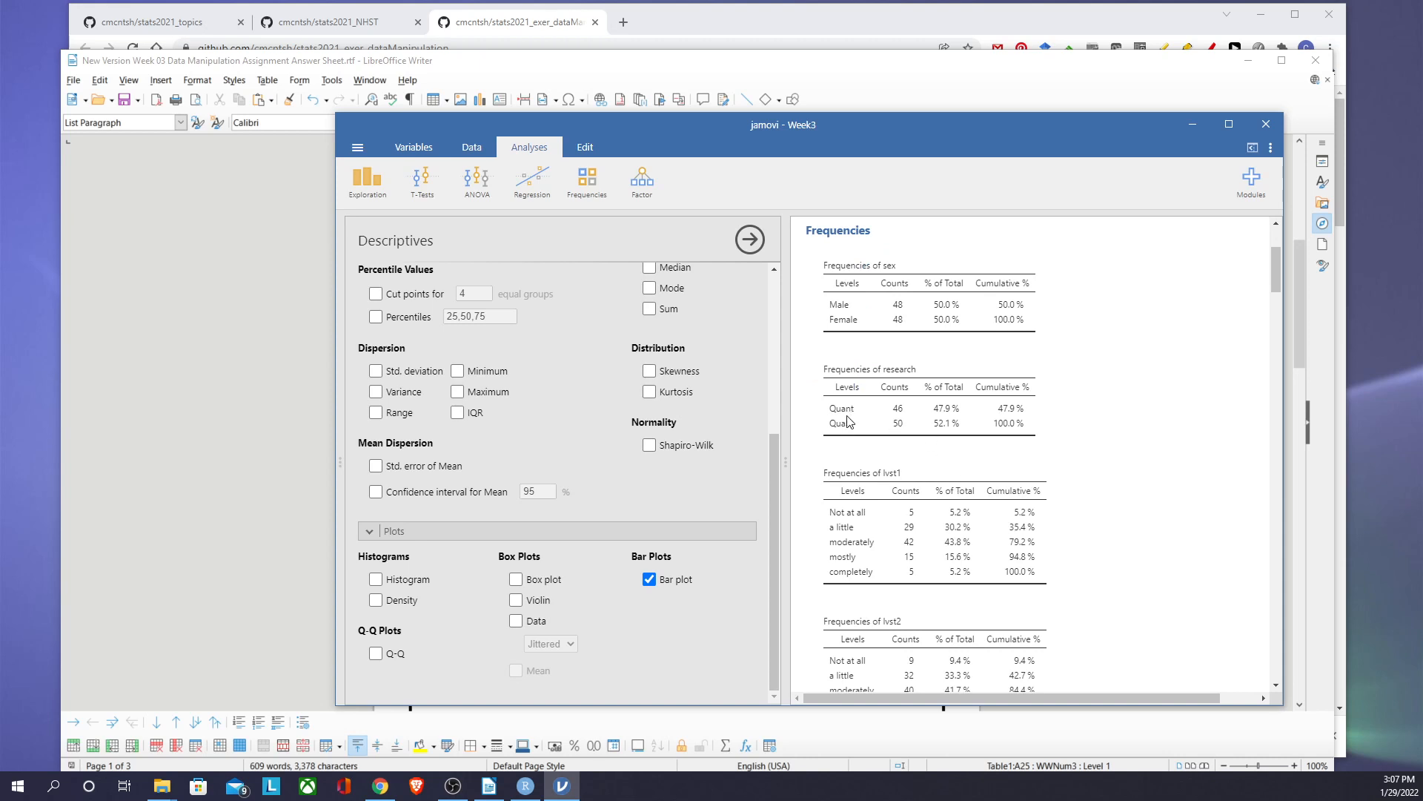
scroll(849, 438, "down", 1)
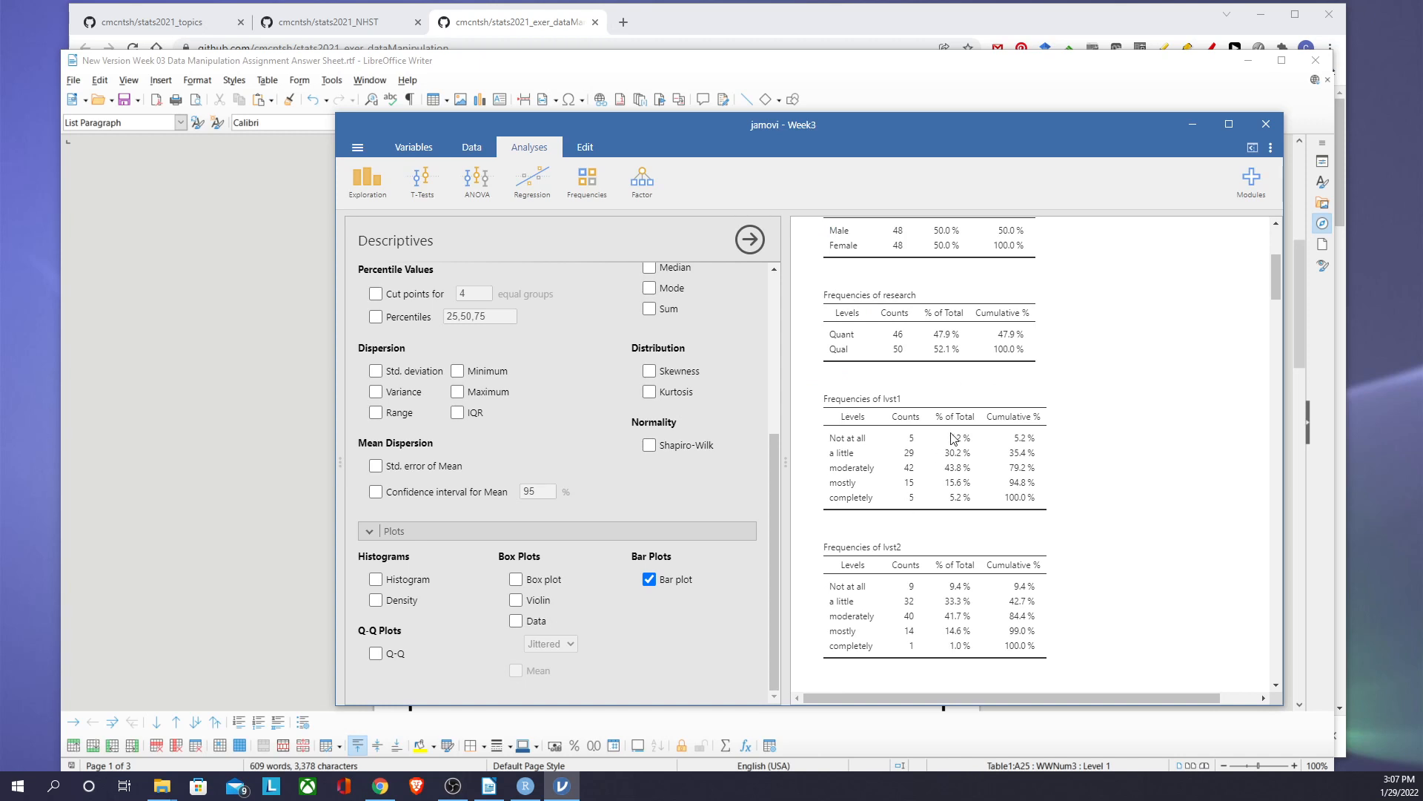
scroll(860, 482, "down", 2)
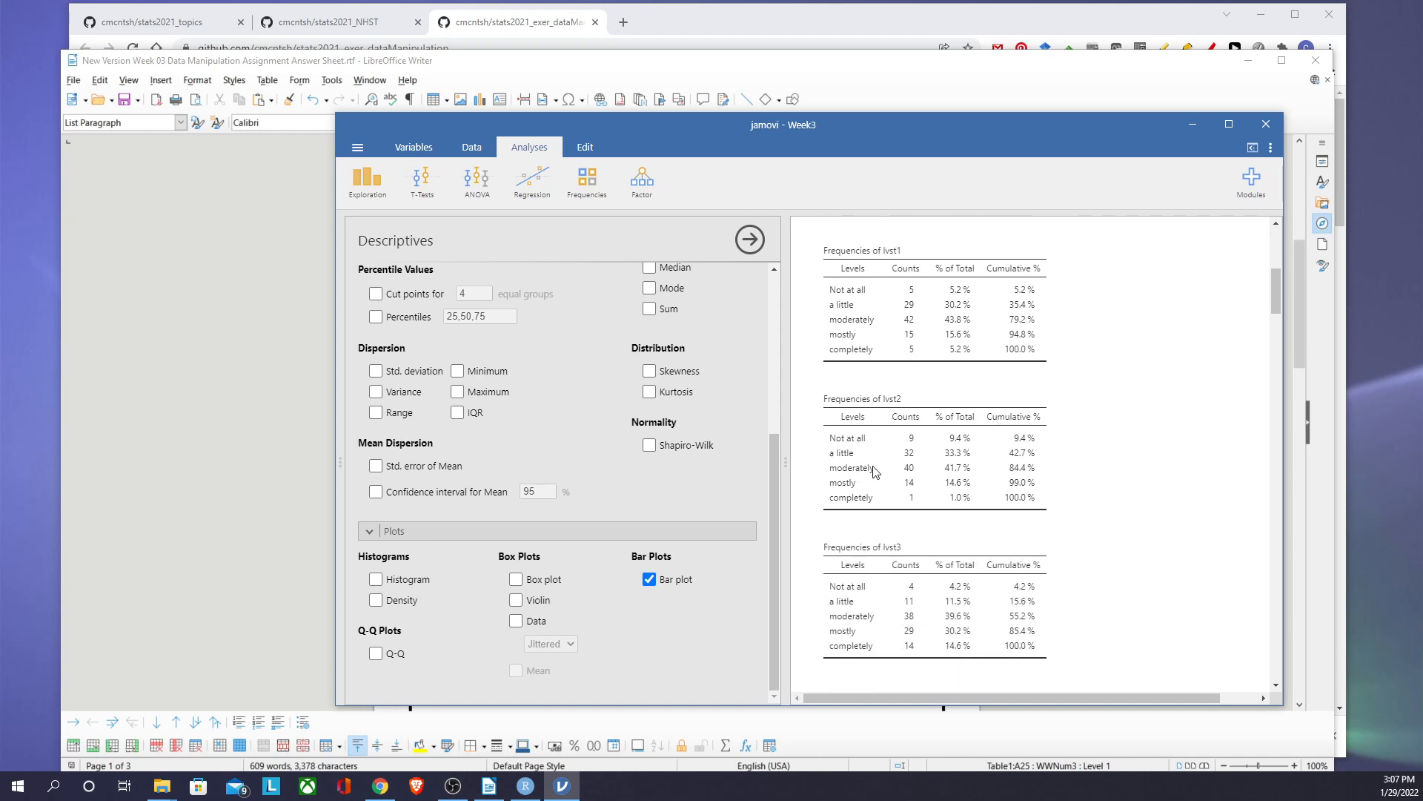
scroll(875, 473, "down", 2)
scroll(875, 473, "down", 3)
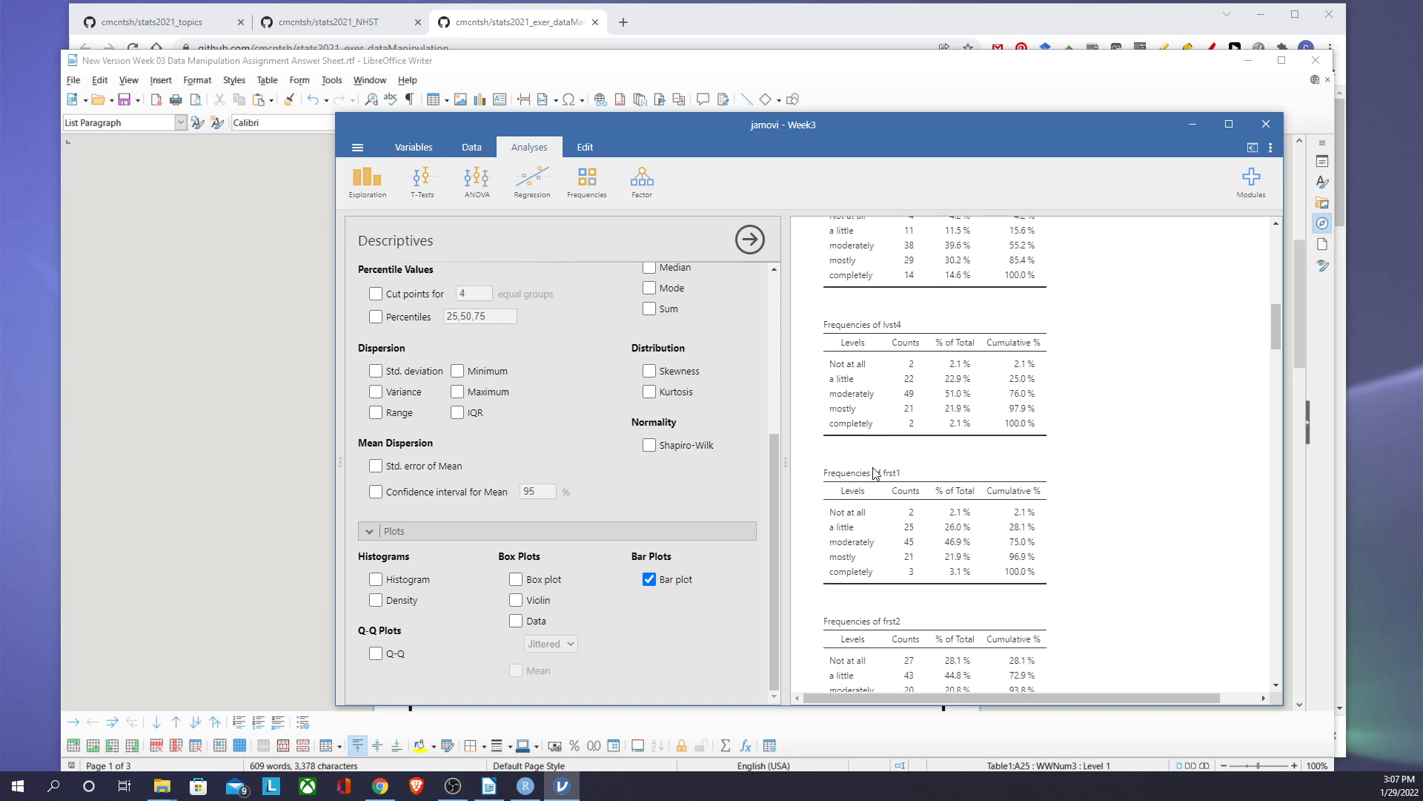
scroll(875, 473, "down", 4)
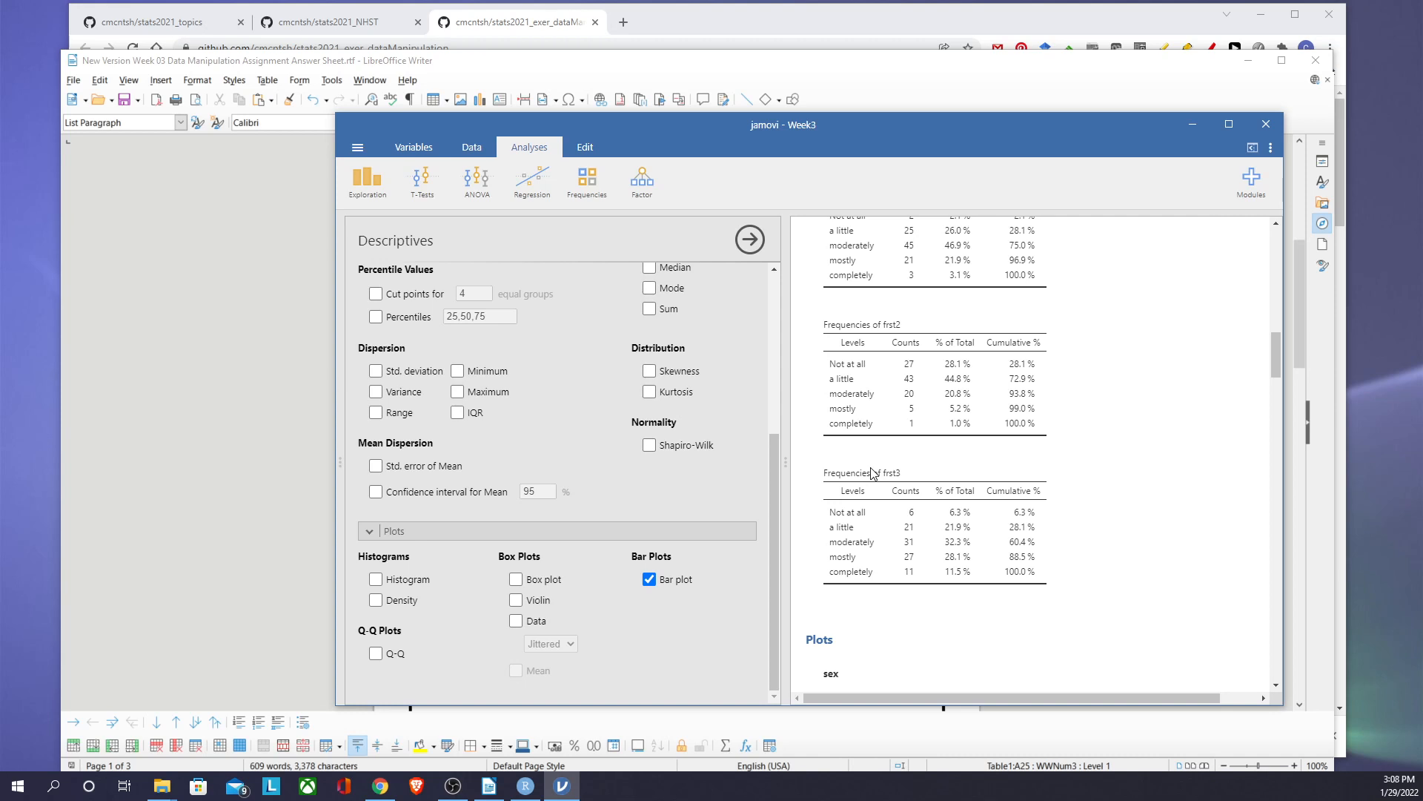
scroll(911, 553, "down", 2)
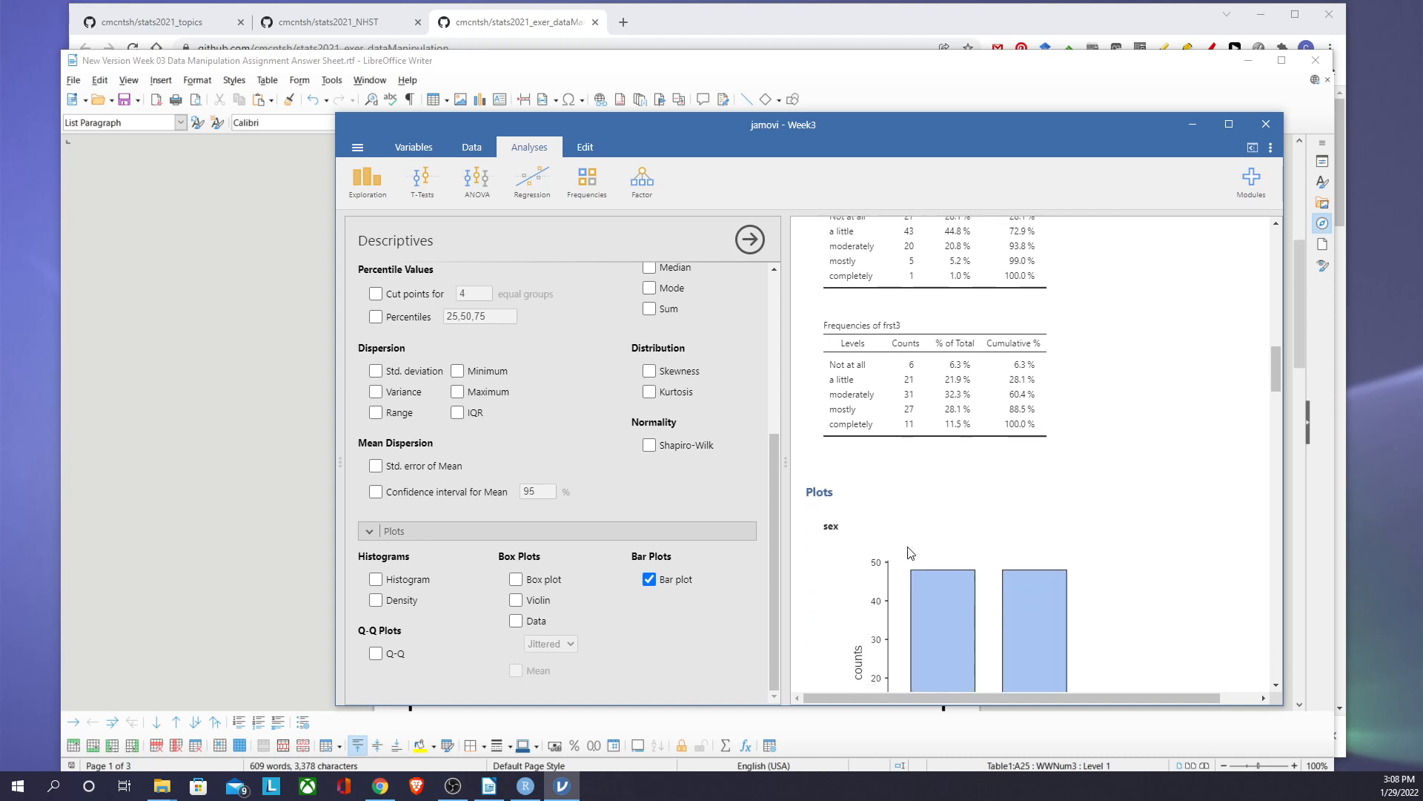
scroll(910, 552, "up", 10)
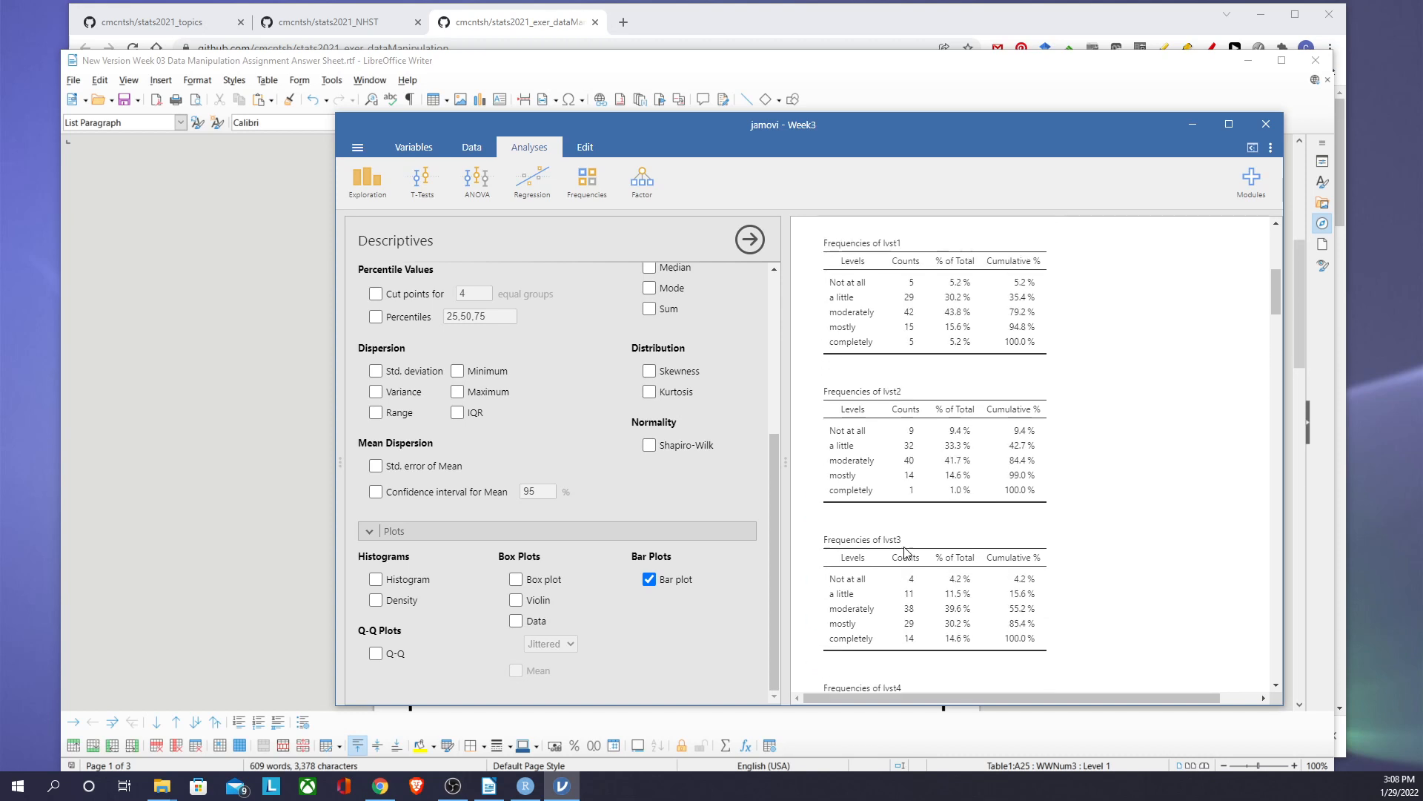
scroll(905, 553, "up", 4)
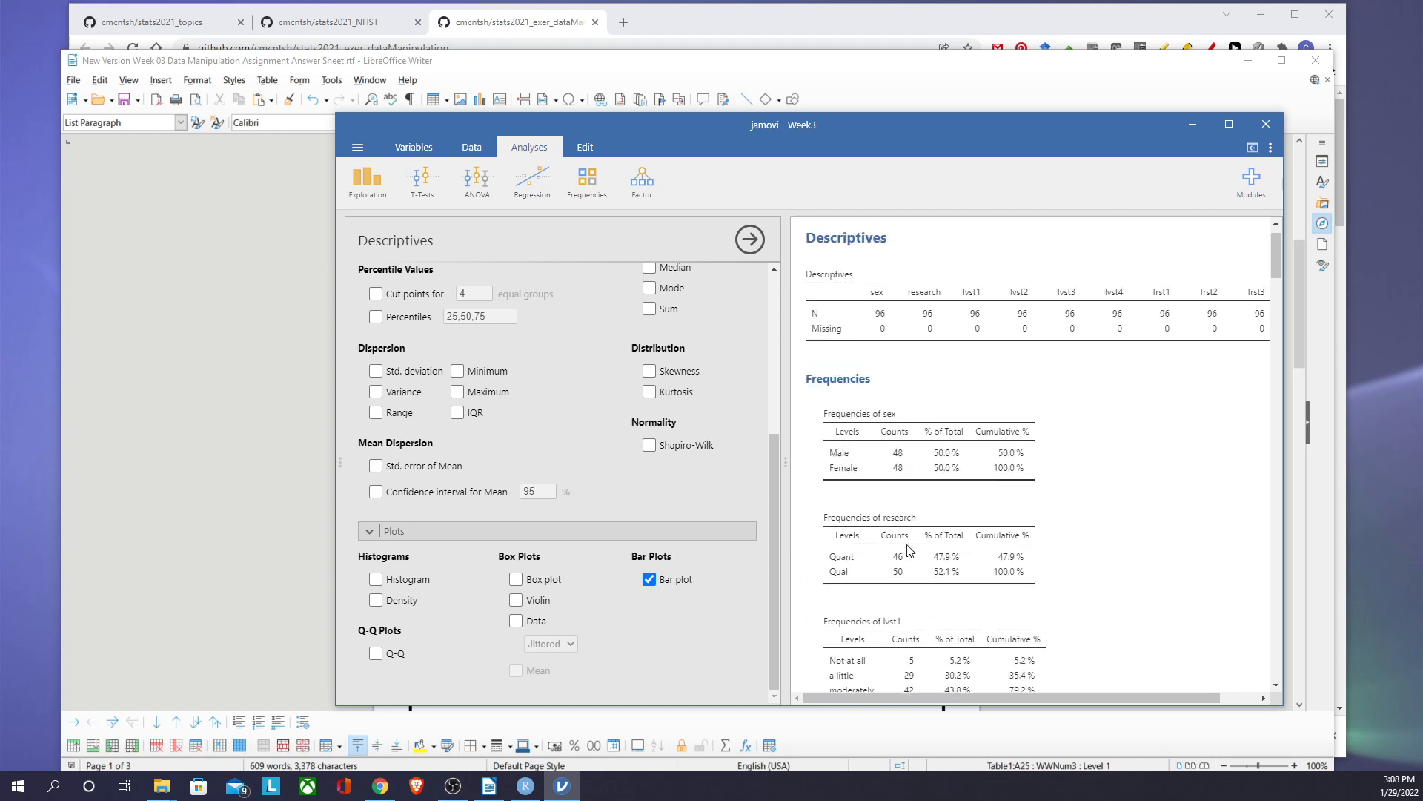
Step: Examine the bar plots of all categorical variables from sex through frst3
scroll(896, 504, "down", 12)
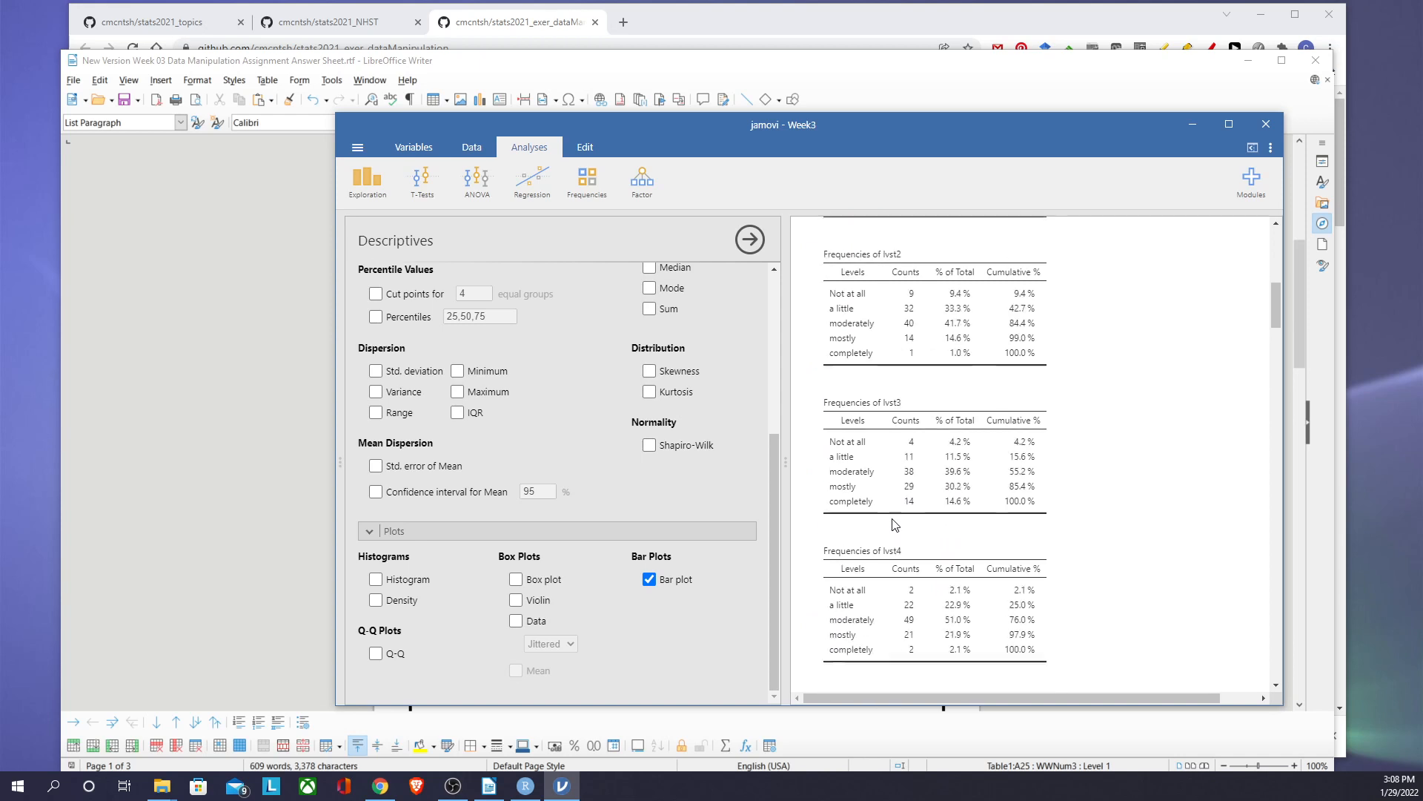
scroll(894, 524, "down", 5)
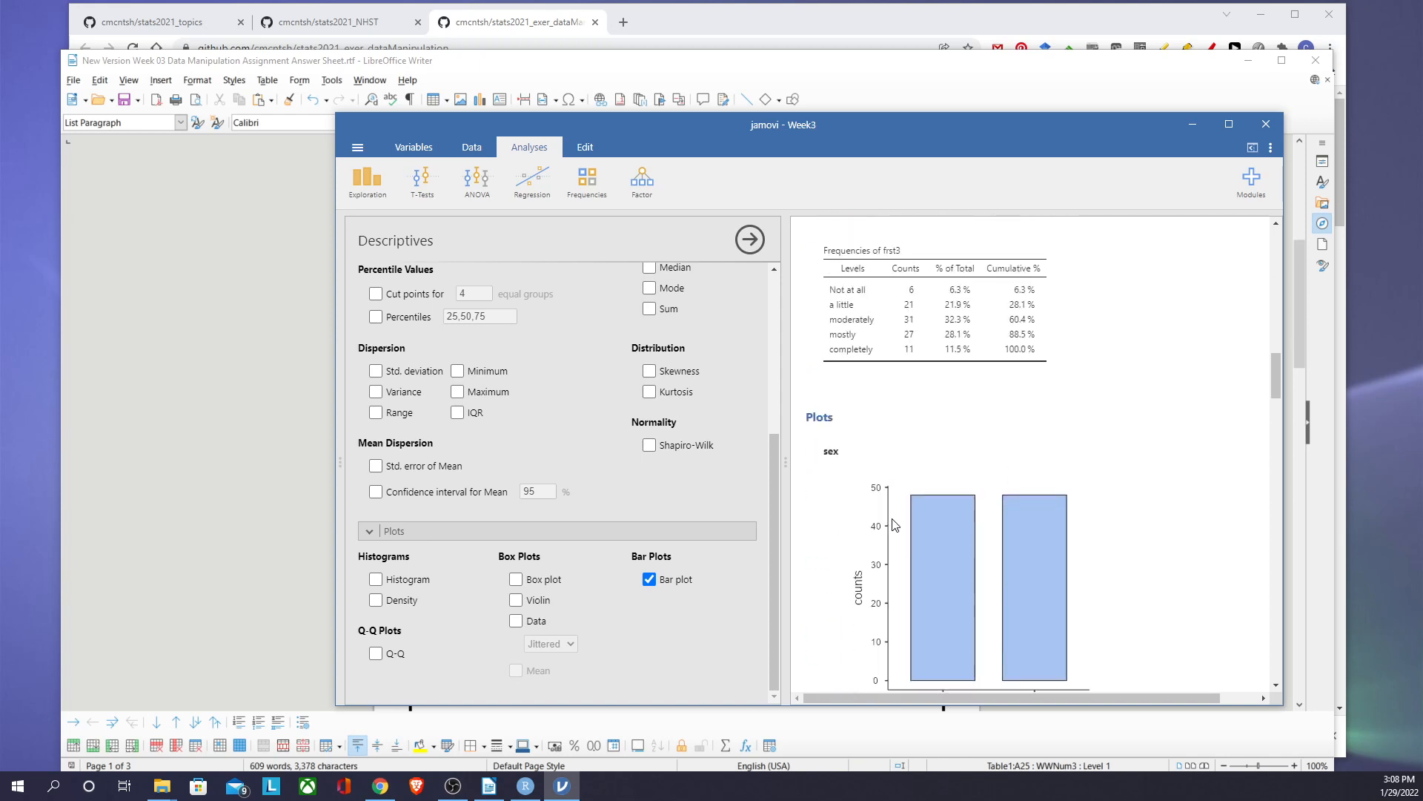
scroll(931, 463, "down", 10)
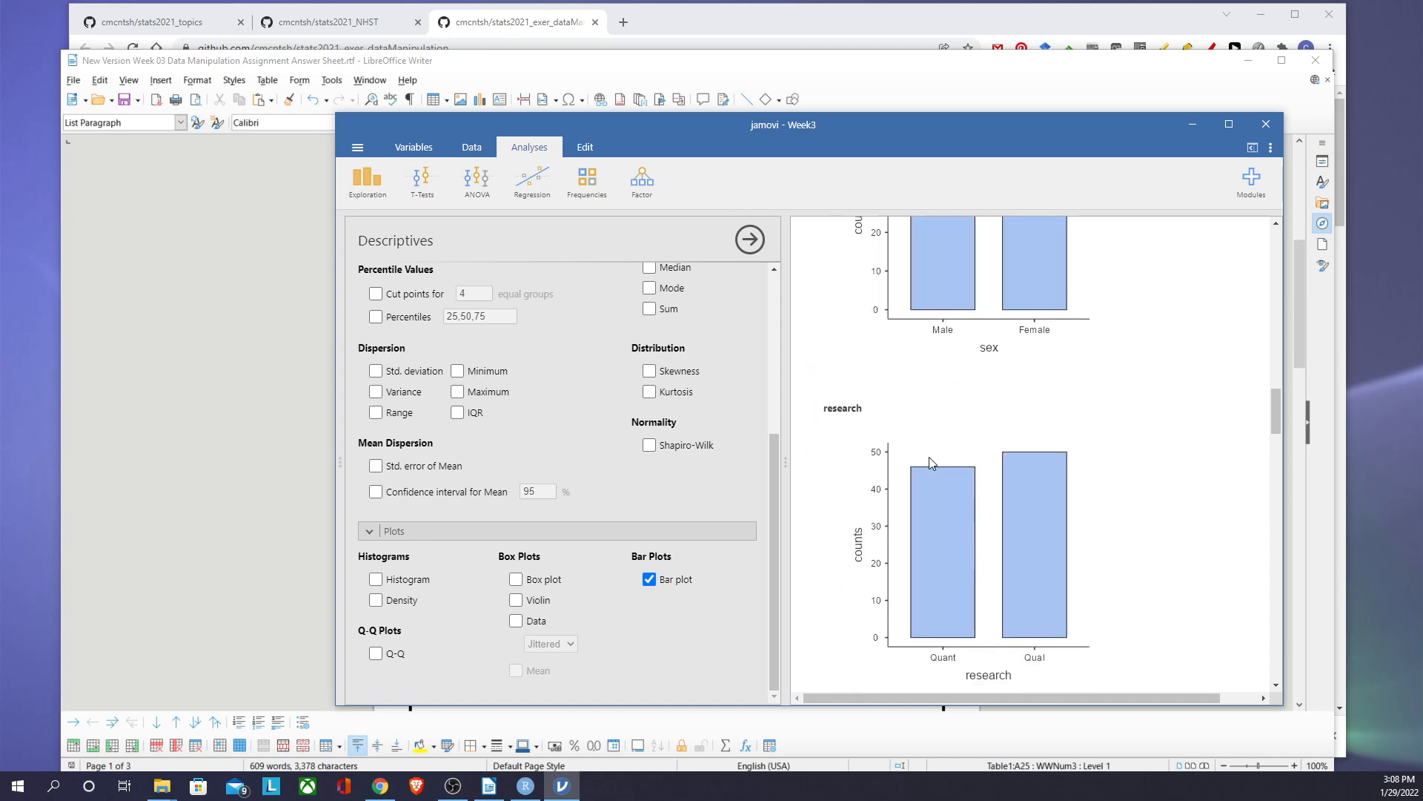
scroll(932, 462, "down", 10)
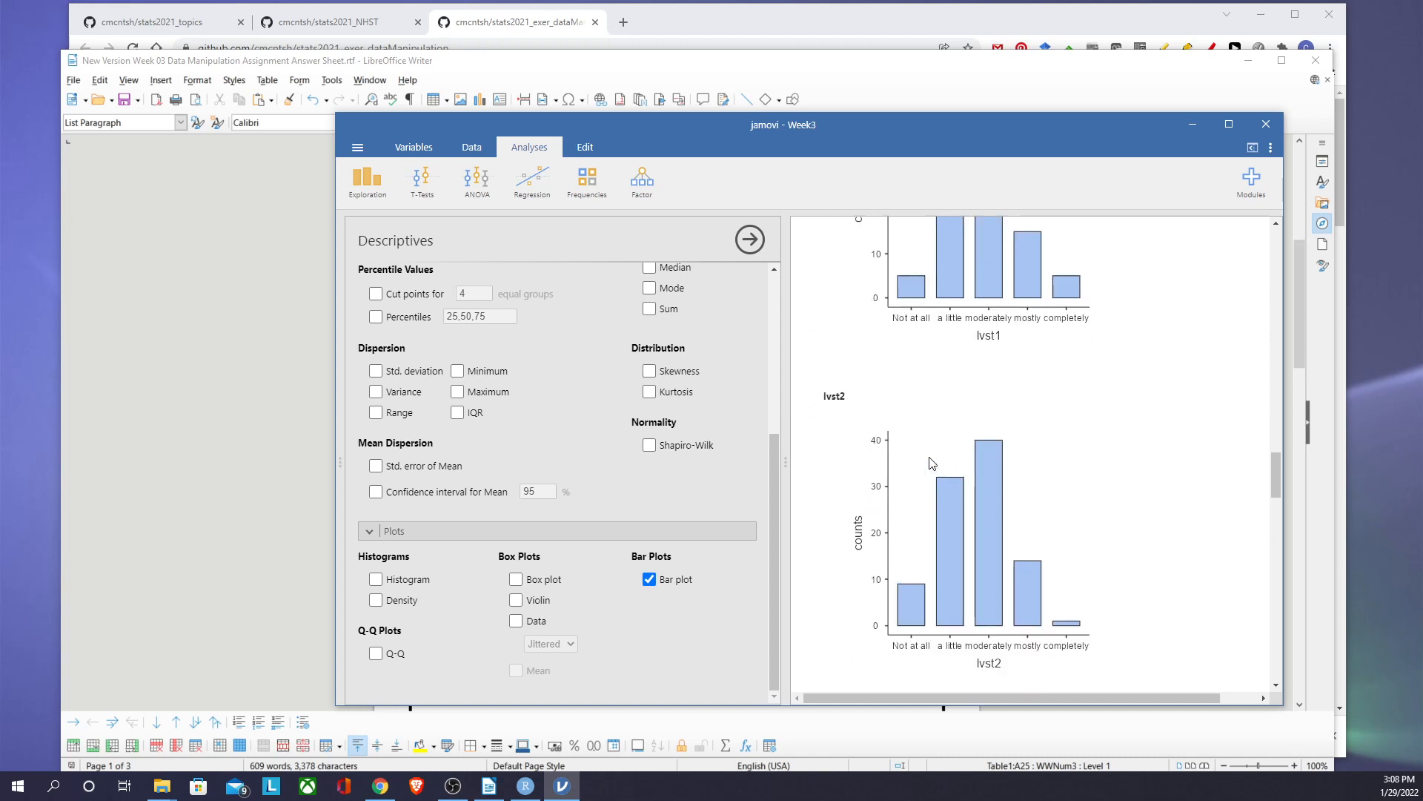
scroll(932, 462, "down", 10)
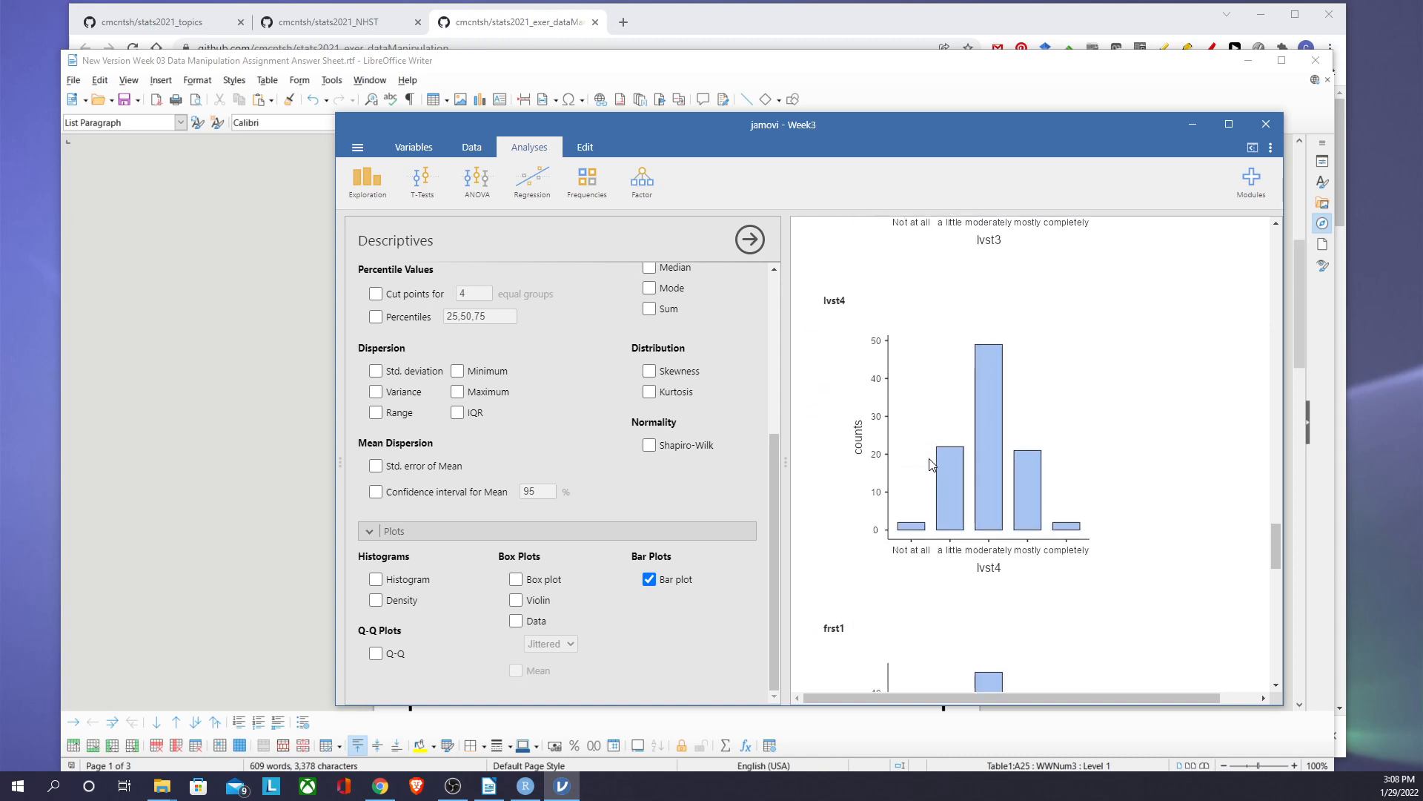
scroll(931, 462, "down", 10)
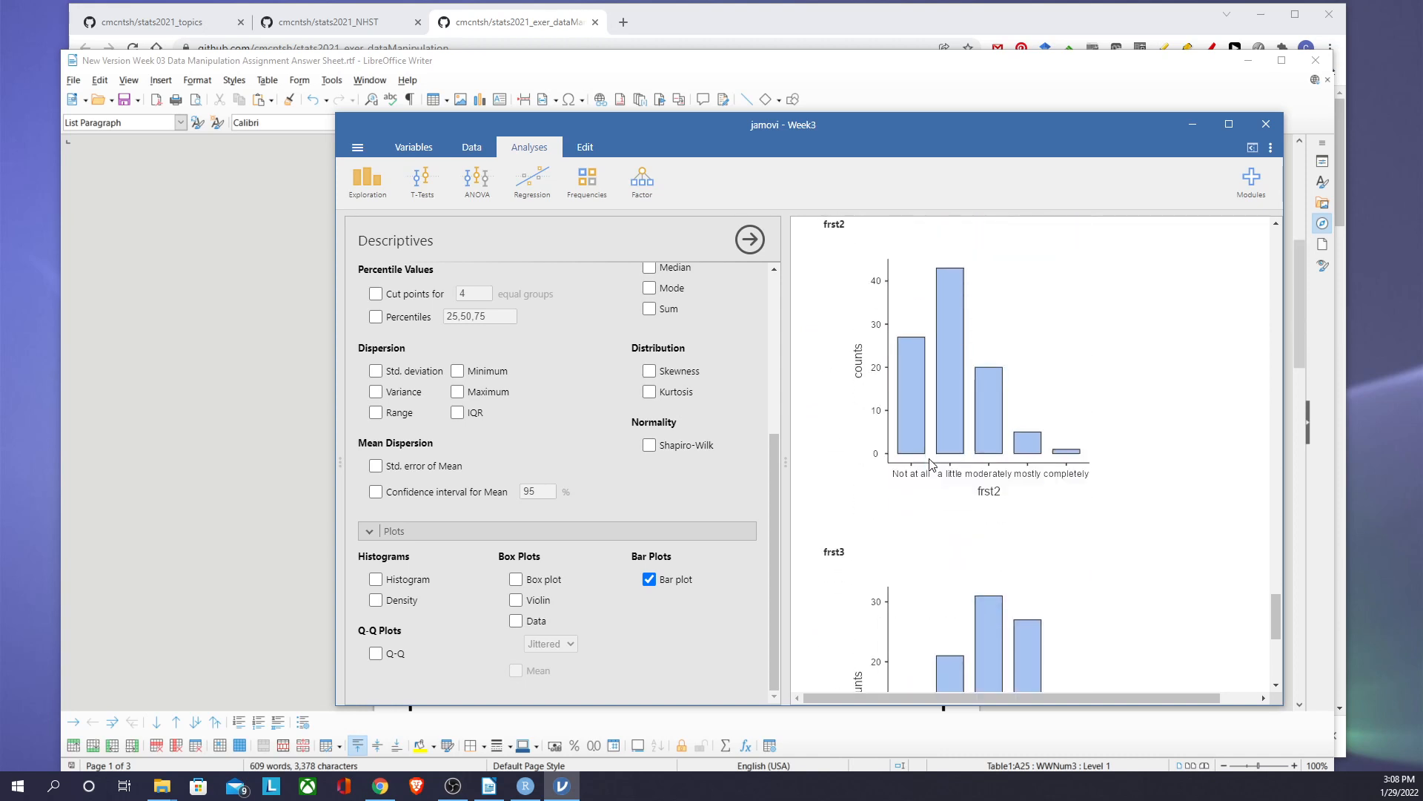
scroll(932, 463, "down", 1)
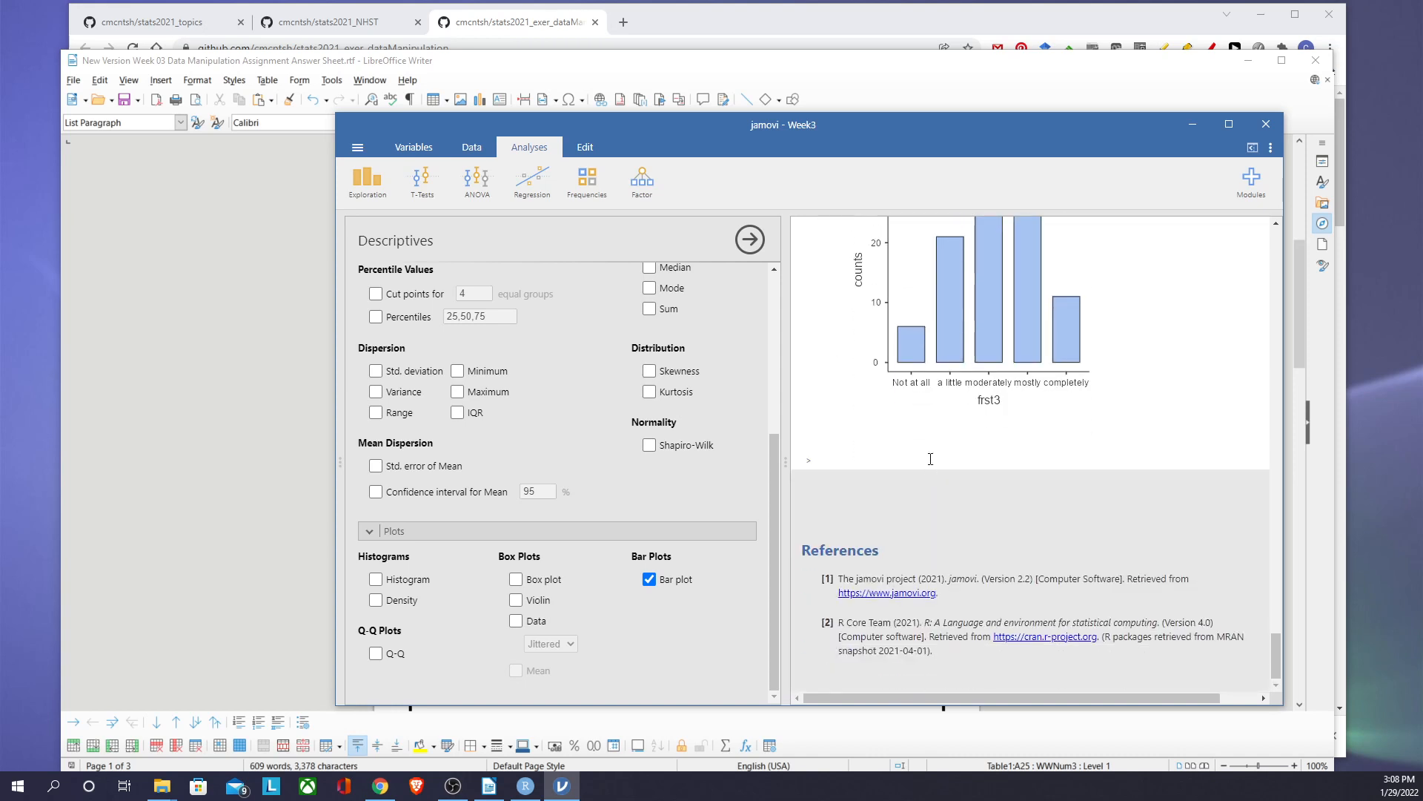
scroll(930, 459, "up", 4)
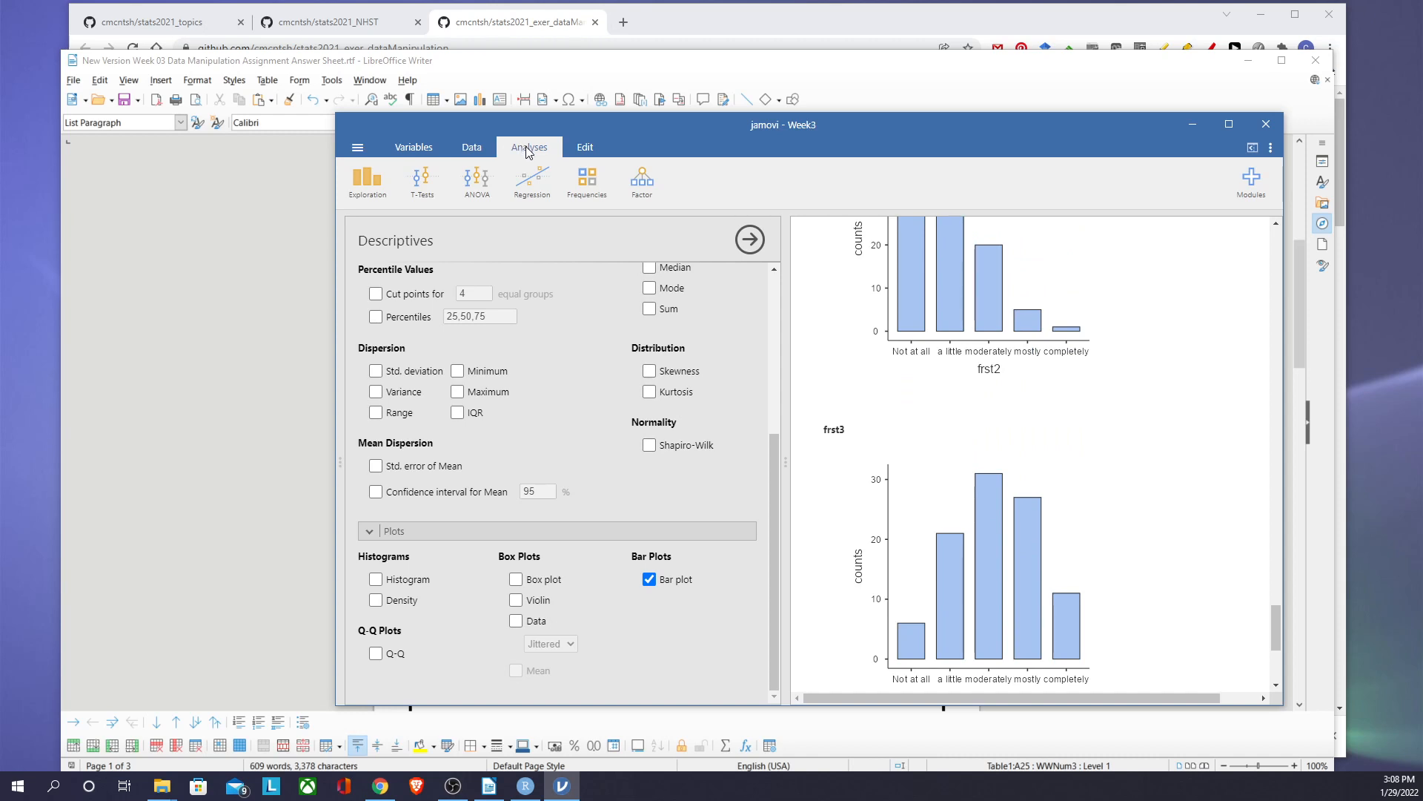
Step: Start a second Descriptives analysis with height and weight as its variables
left_click(367, 185)
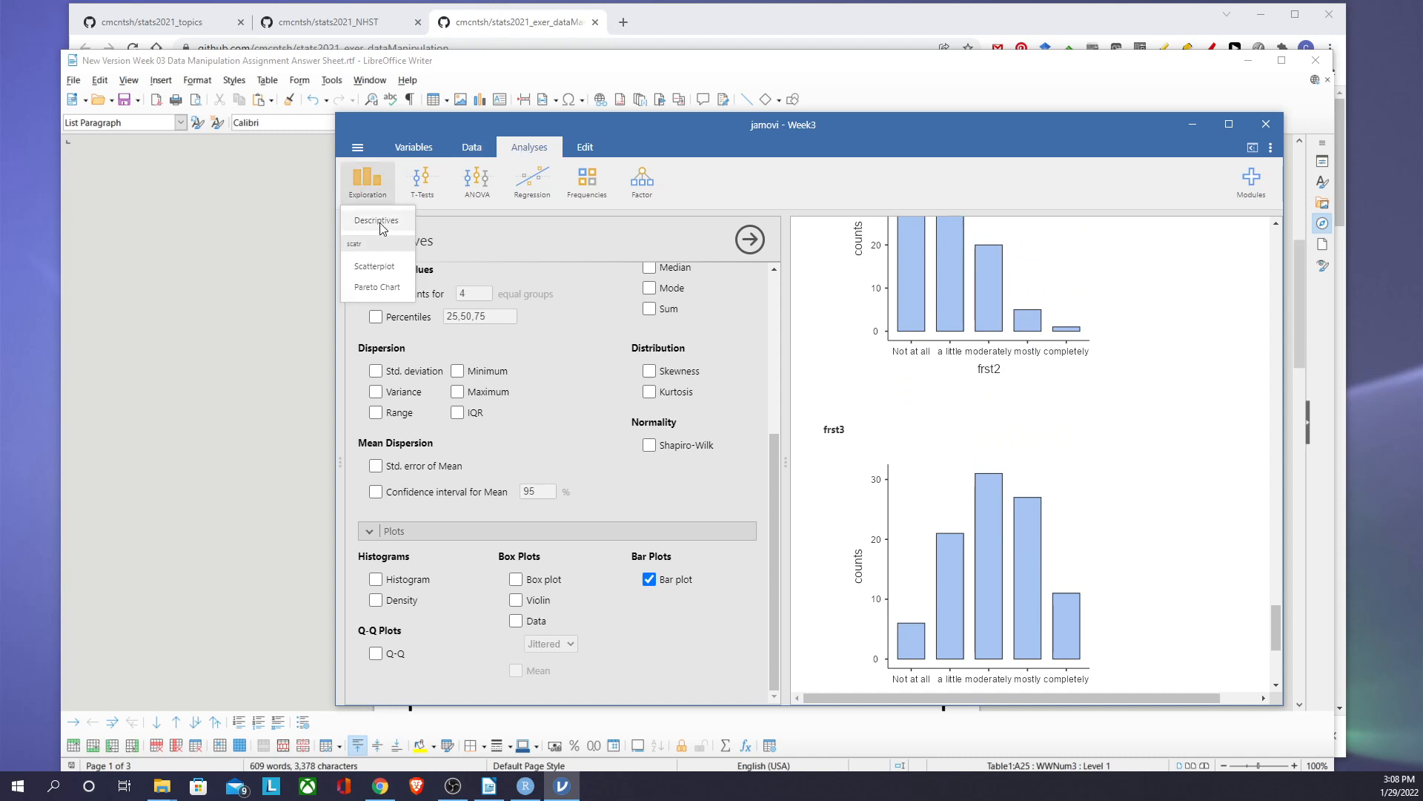
left_click(380, 221)
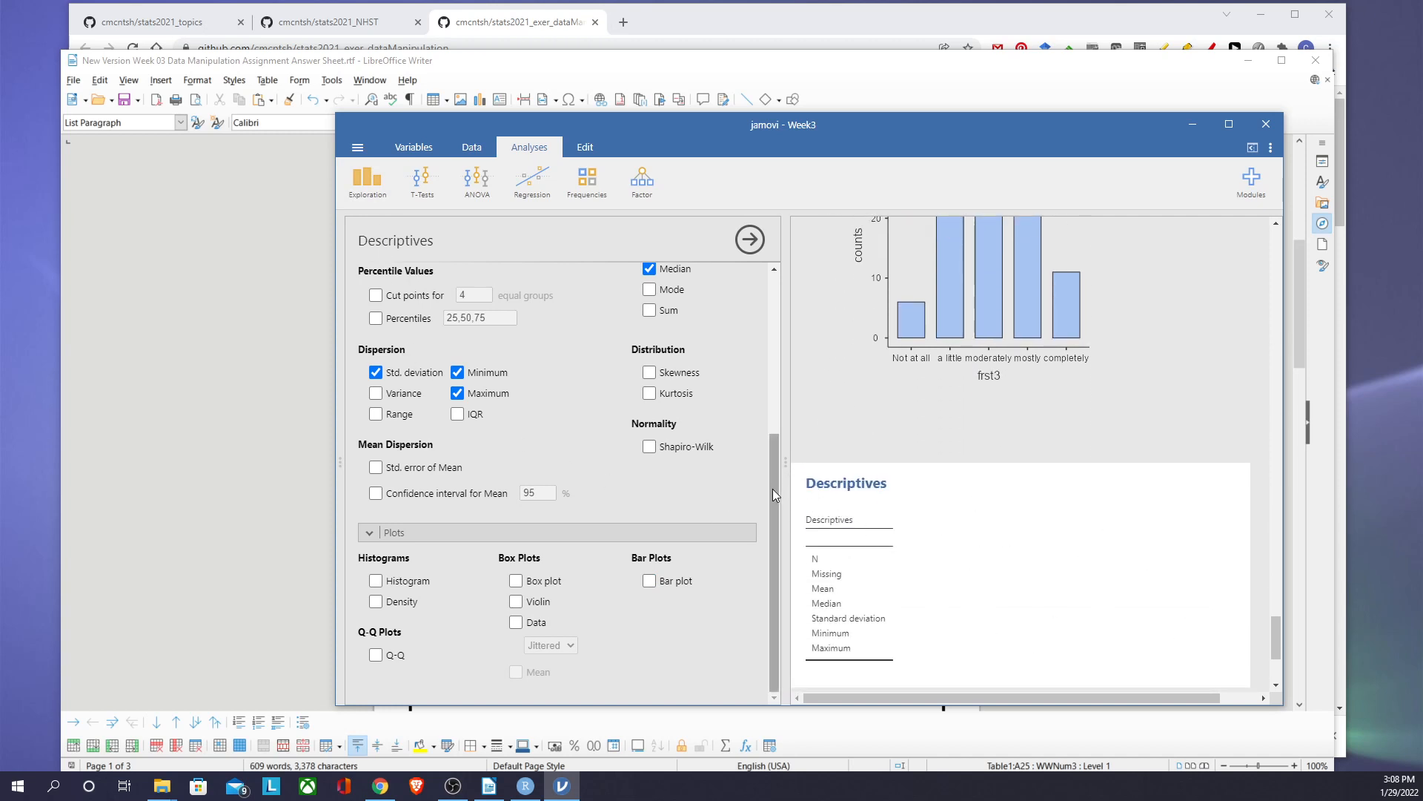
left_click_drag(773, 488, 775, 330)
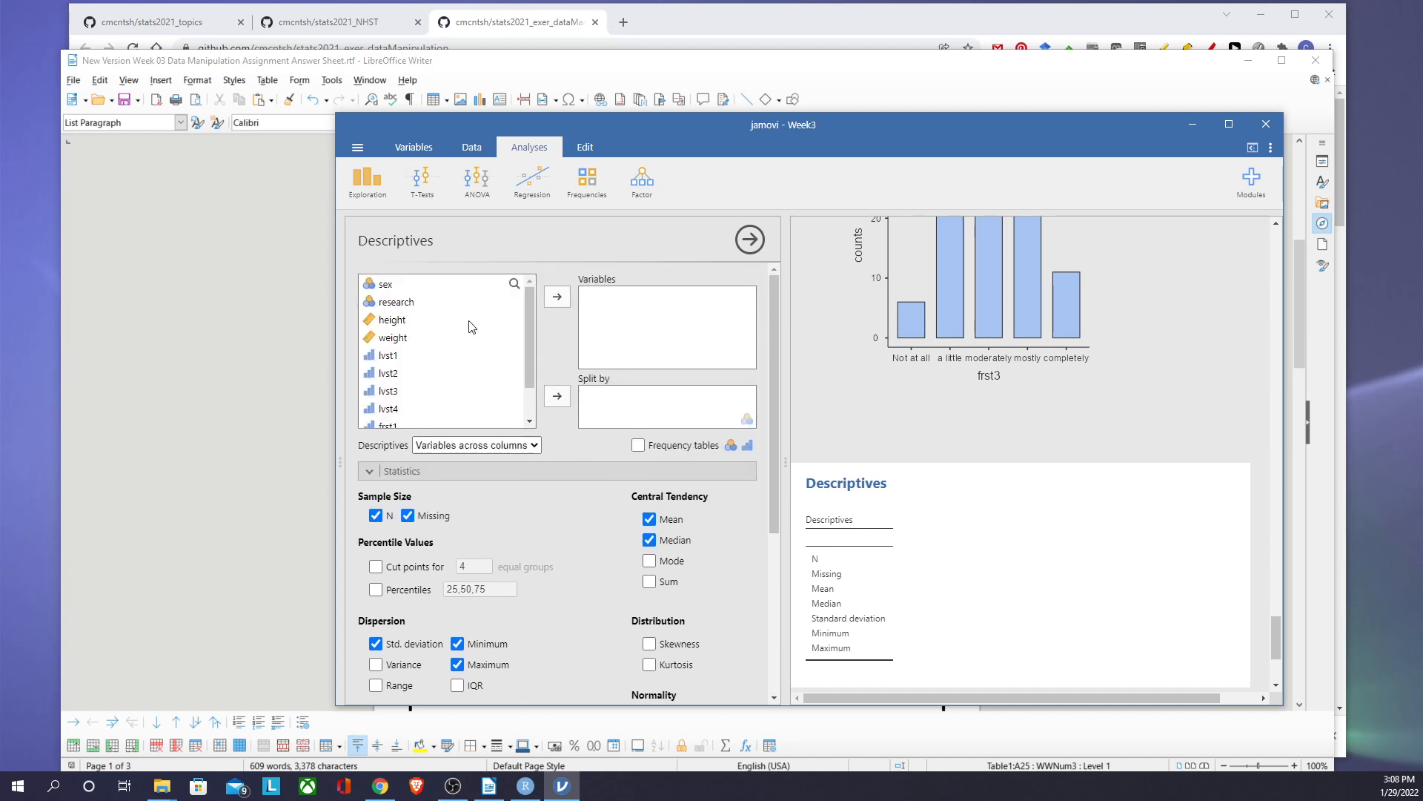
left_click_drag(389, 320, 662, 307)
left_click_drag(393, 319, 662, 342)
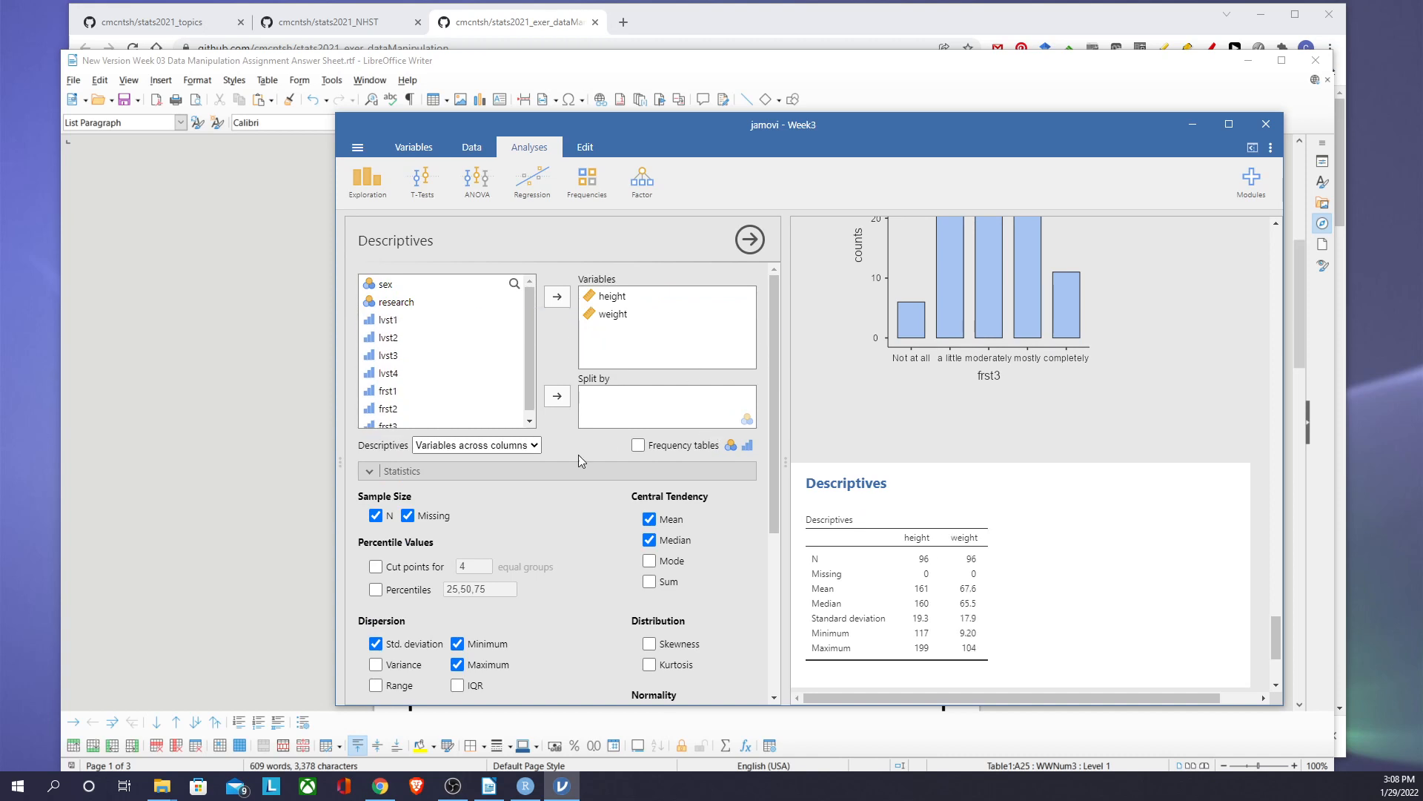
Step: Add skewness, kurtosis, range and the Shapiro-Wilk normality test to the height and weight statistics
scroll(550, 482, "down", 1)
scroll(551, 482, "down", 1)
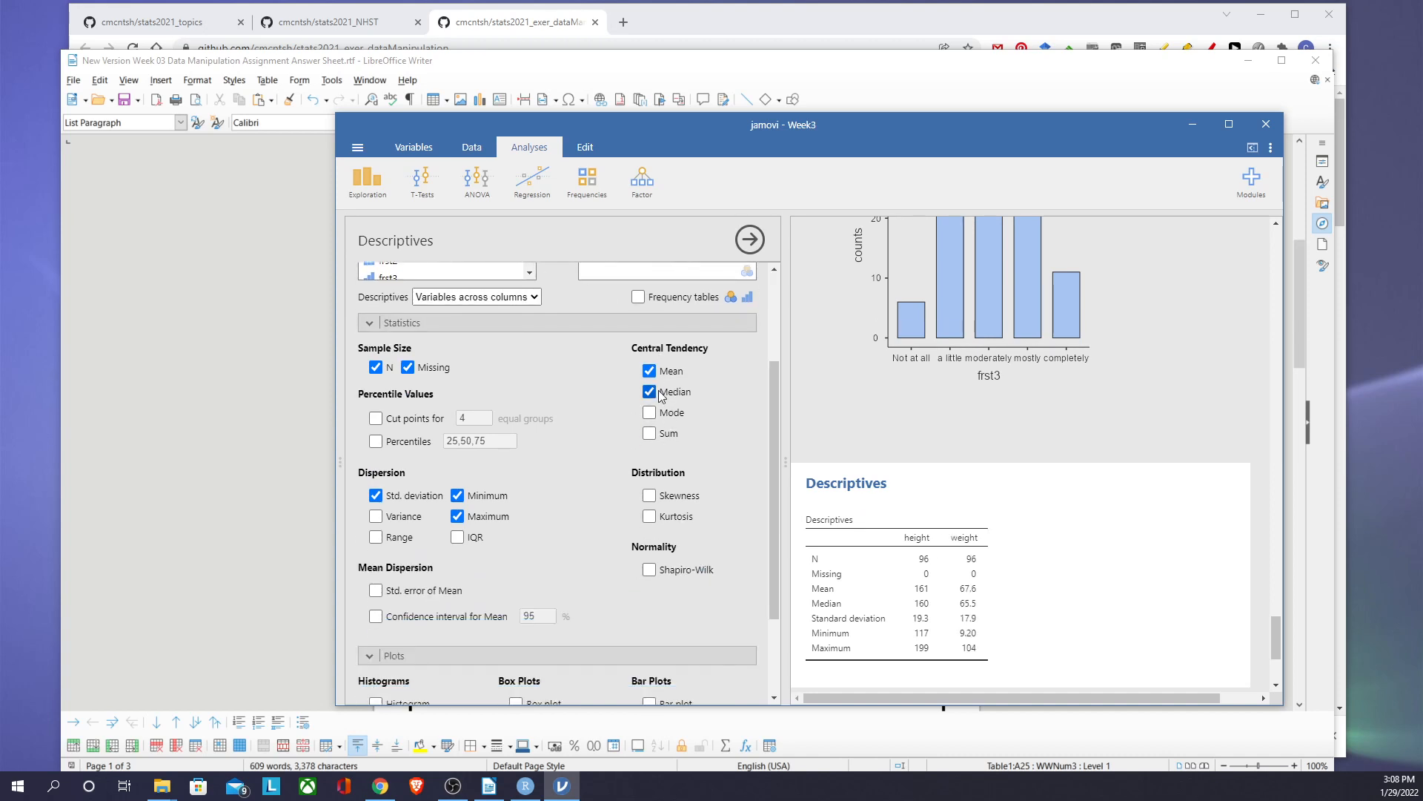
left_click(648, 498)
left_click(650, 516)
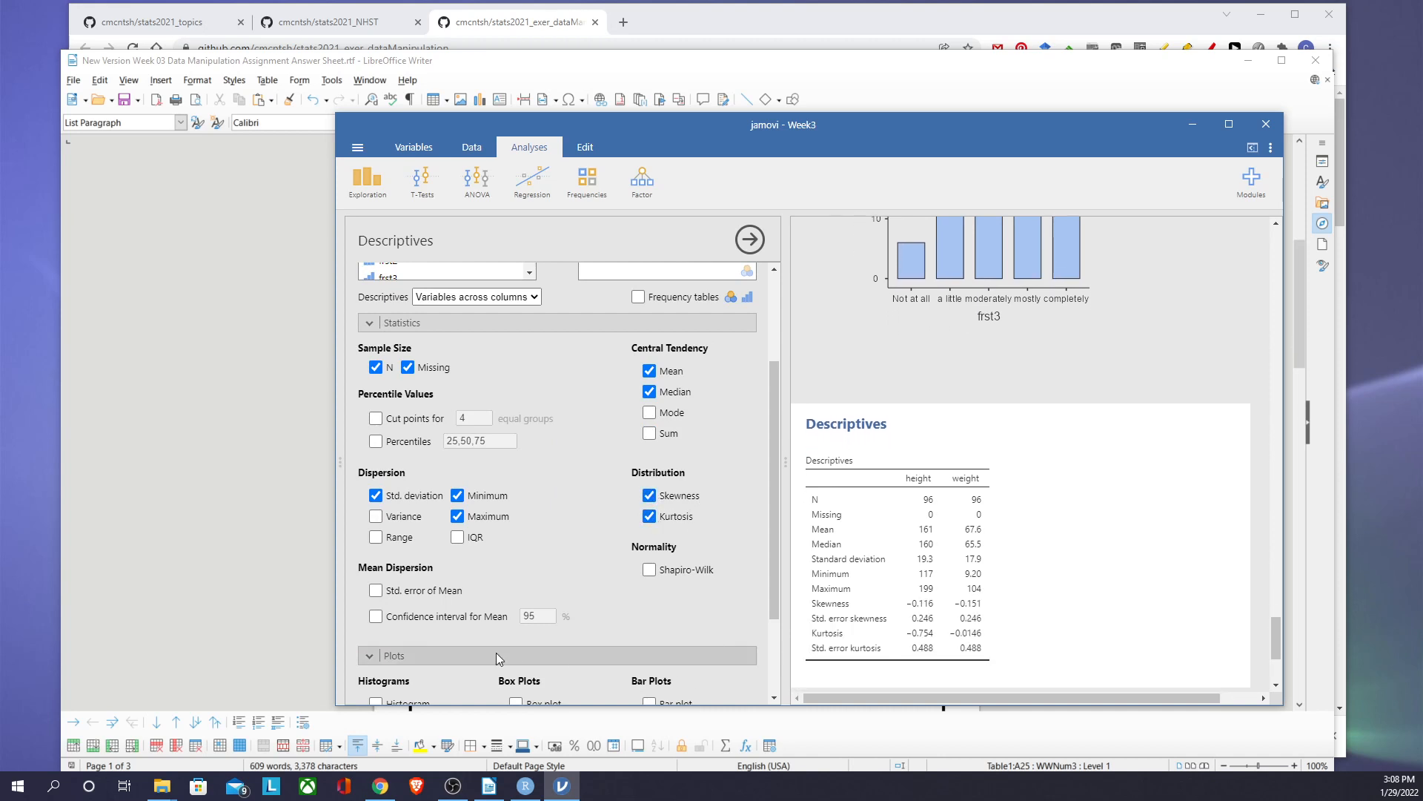
left_click(377, 538)
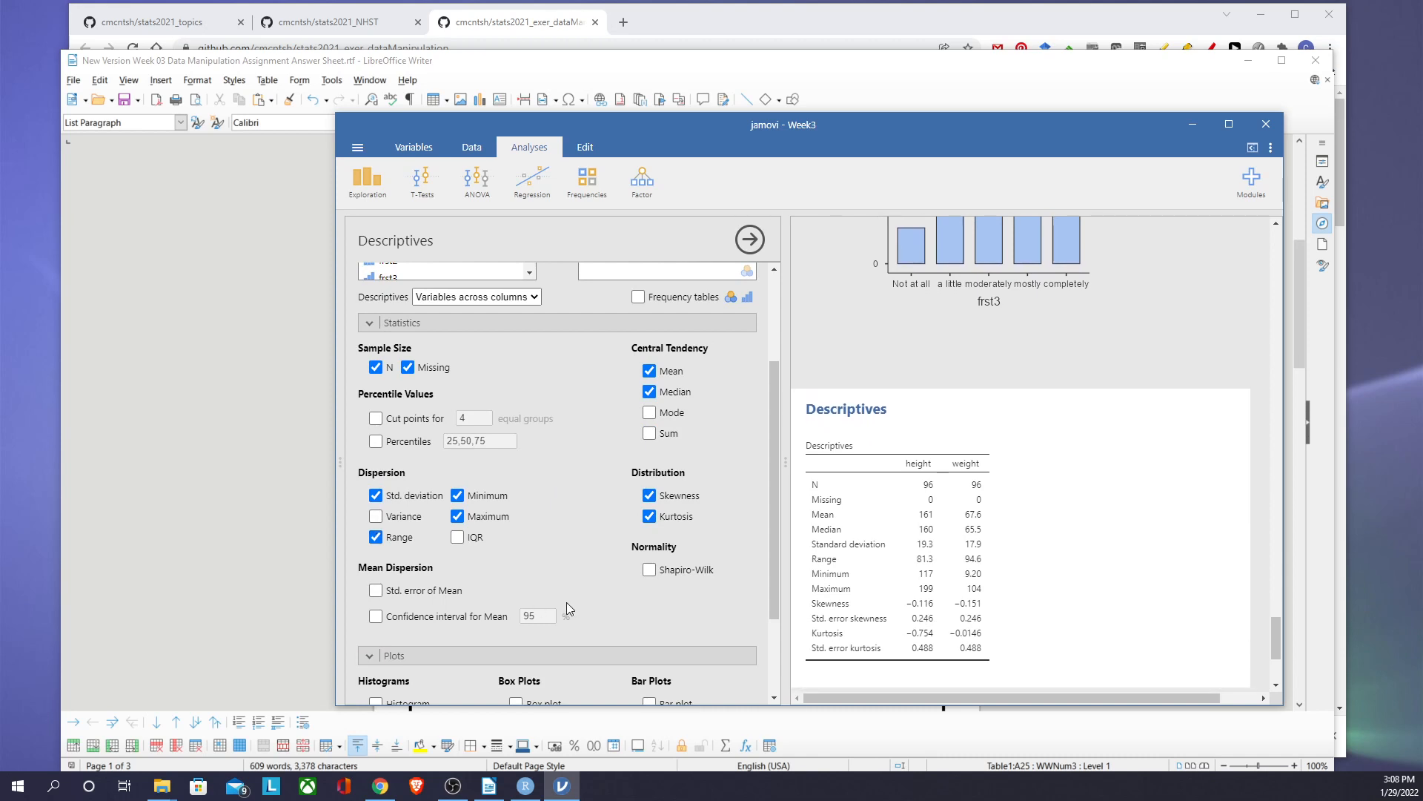
scroll(598, 586, "down", 3)
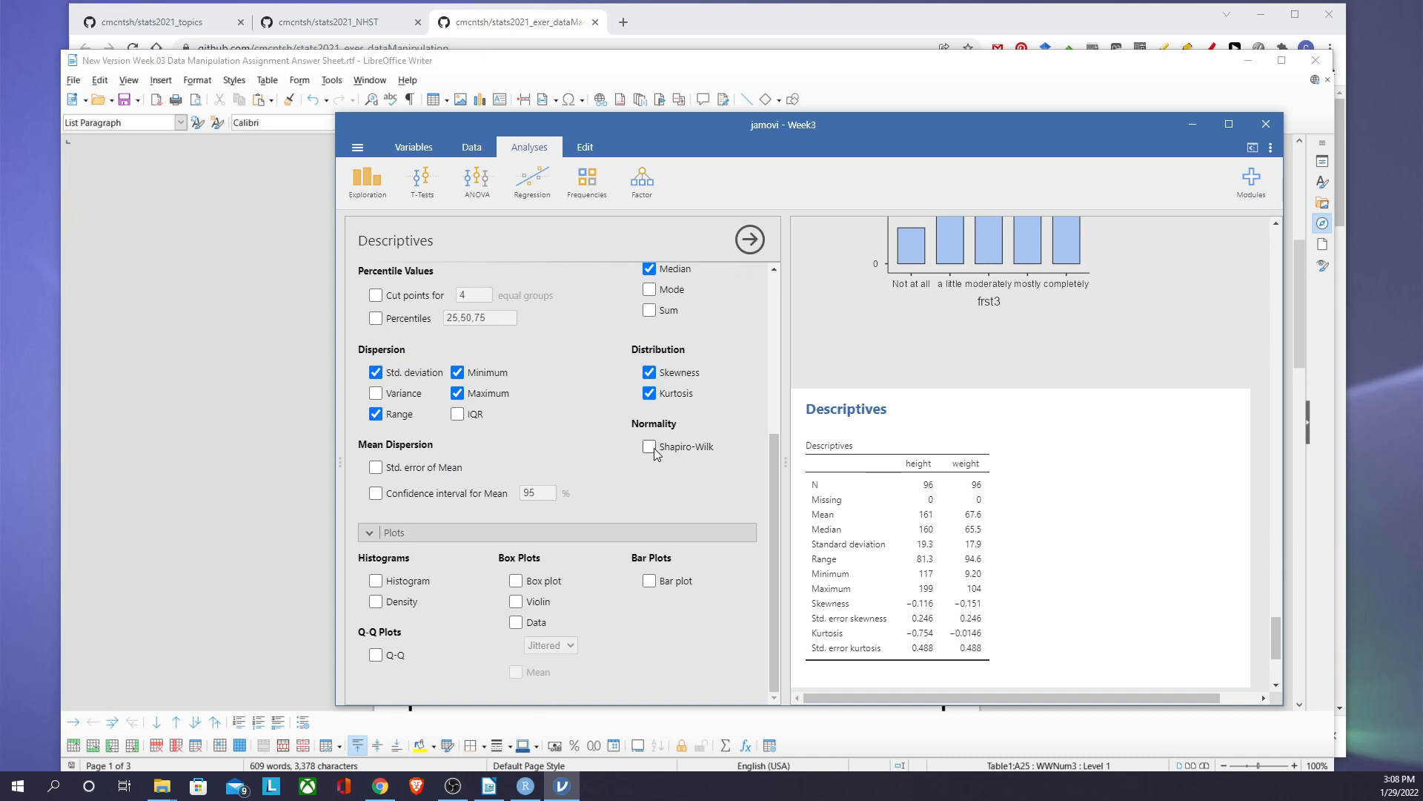
left_click(649, 447)
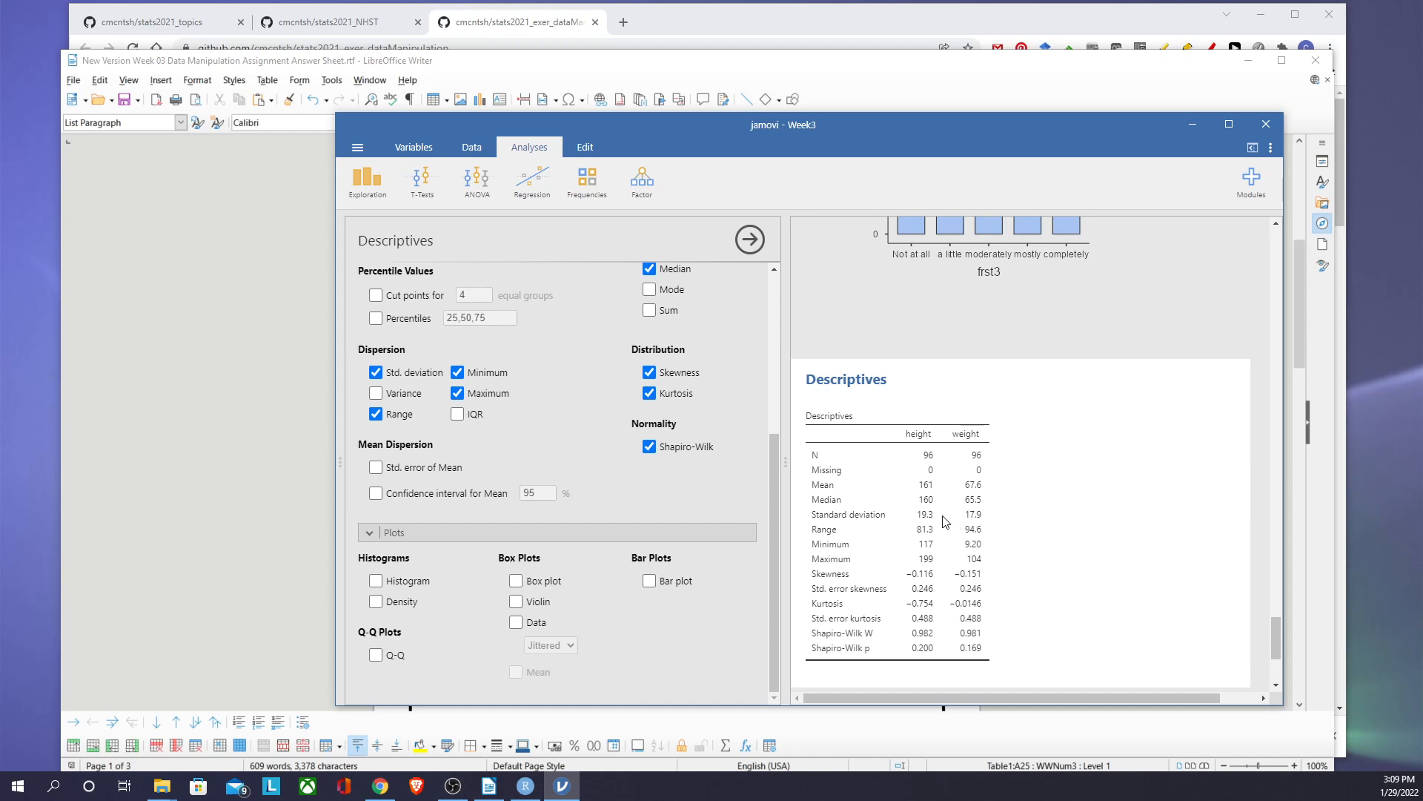
Step: Add histograms and box plots for height and weight
scroll(938, 519, "down", 1)
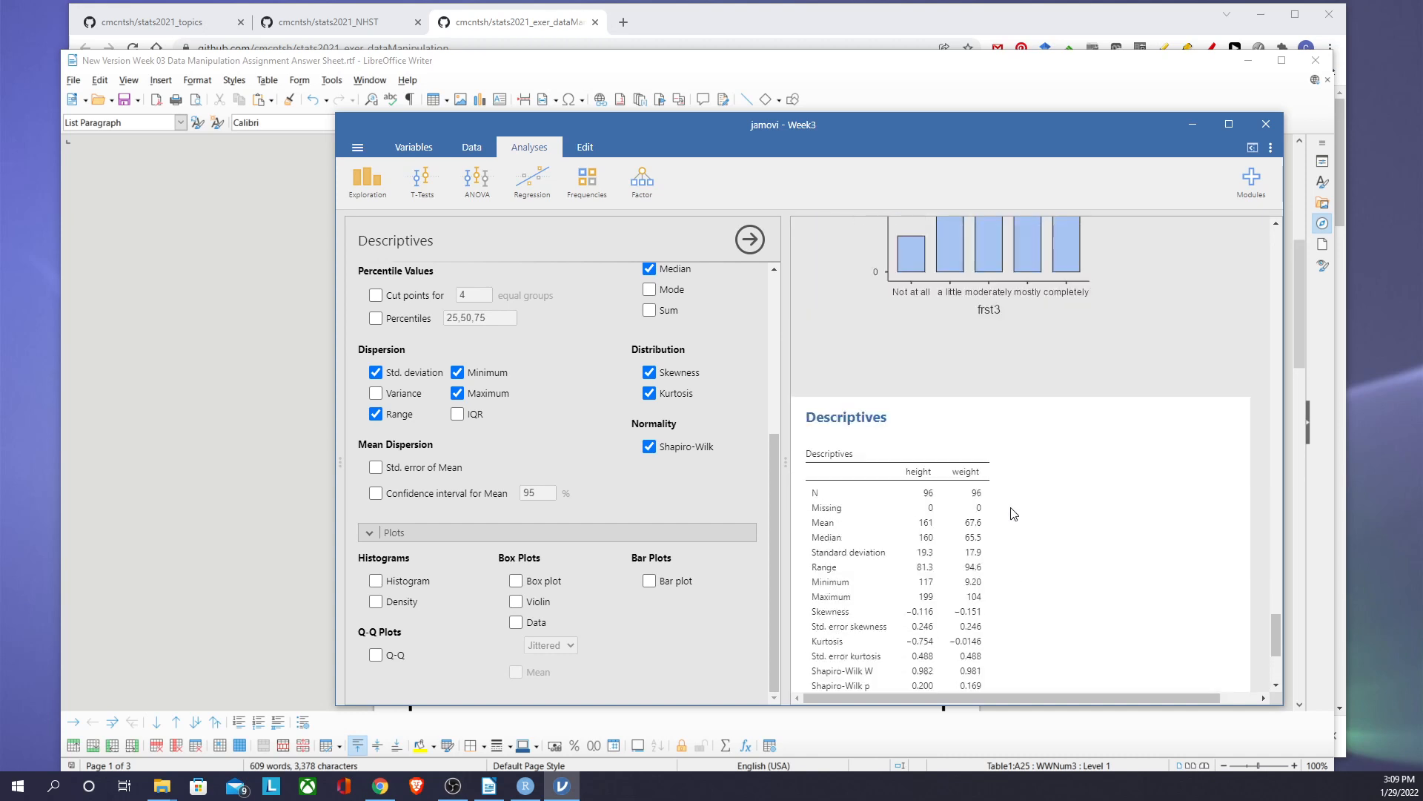
scroll(1011, 507, "down", 2)
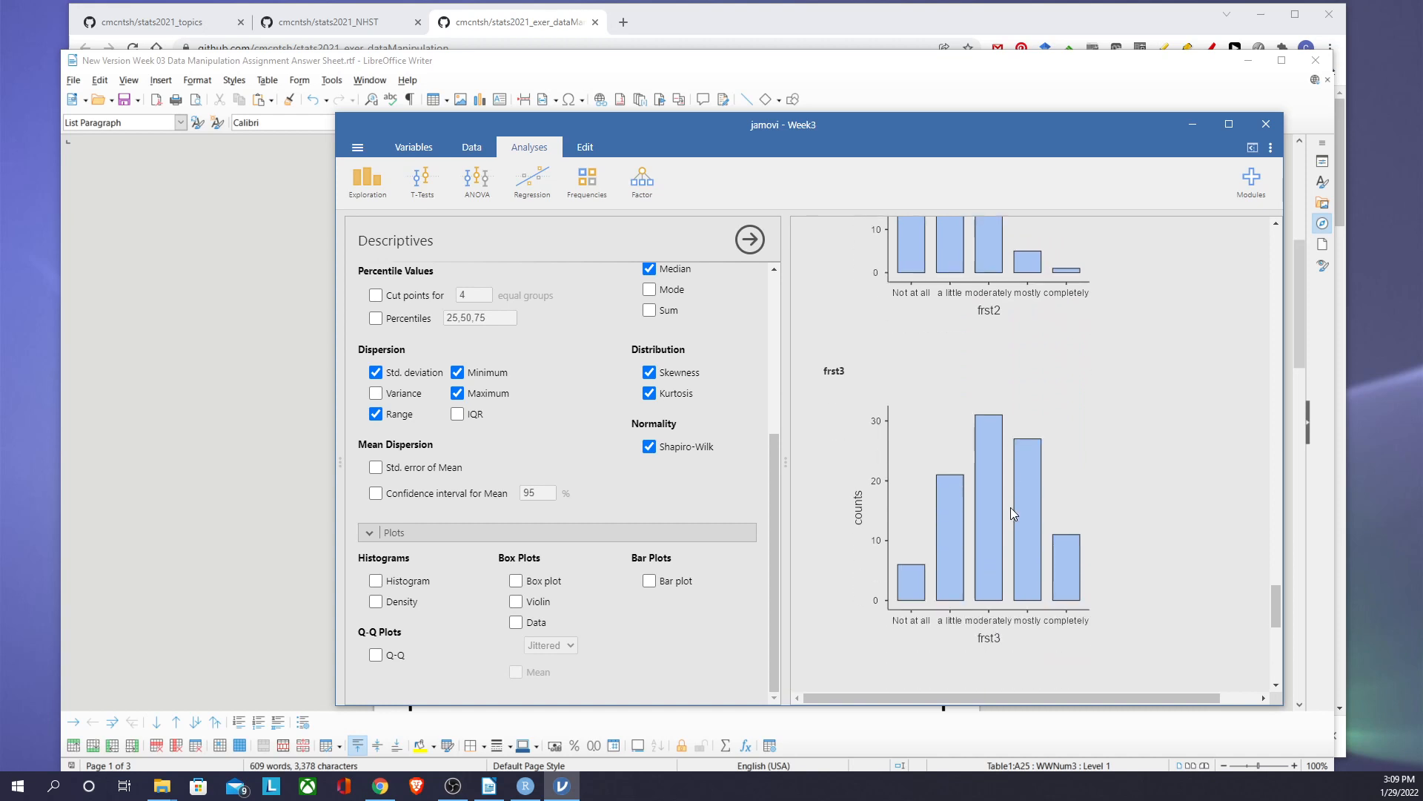
left_click(376, 583)
left_click(516, 581)
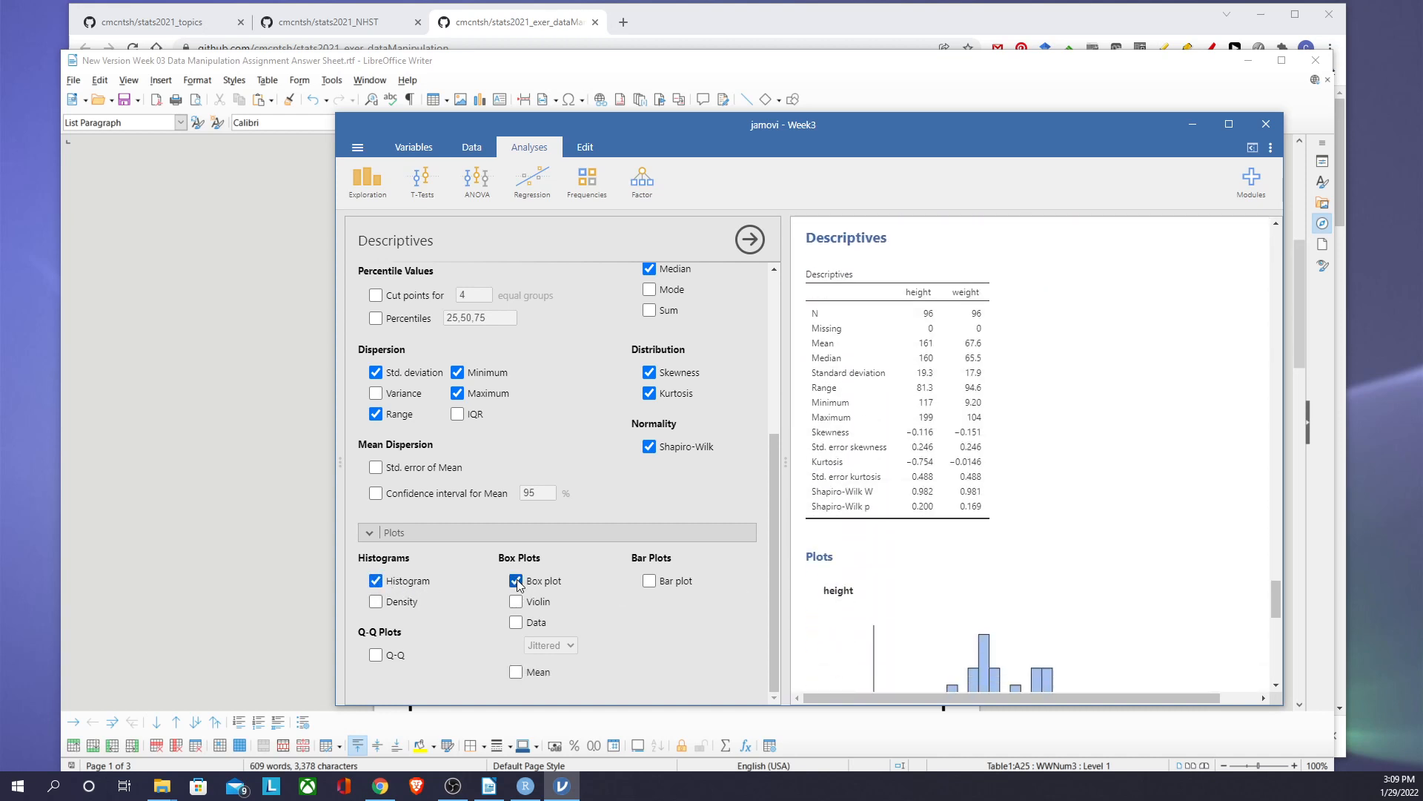
Step: Examine the histograms and box plots of height and weight and their descriptive statistics table
scroll(1062, 527, "down", 4)
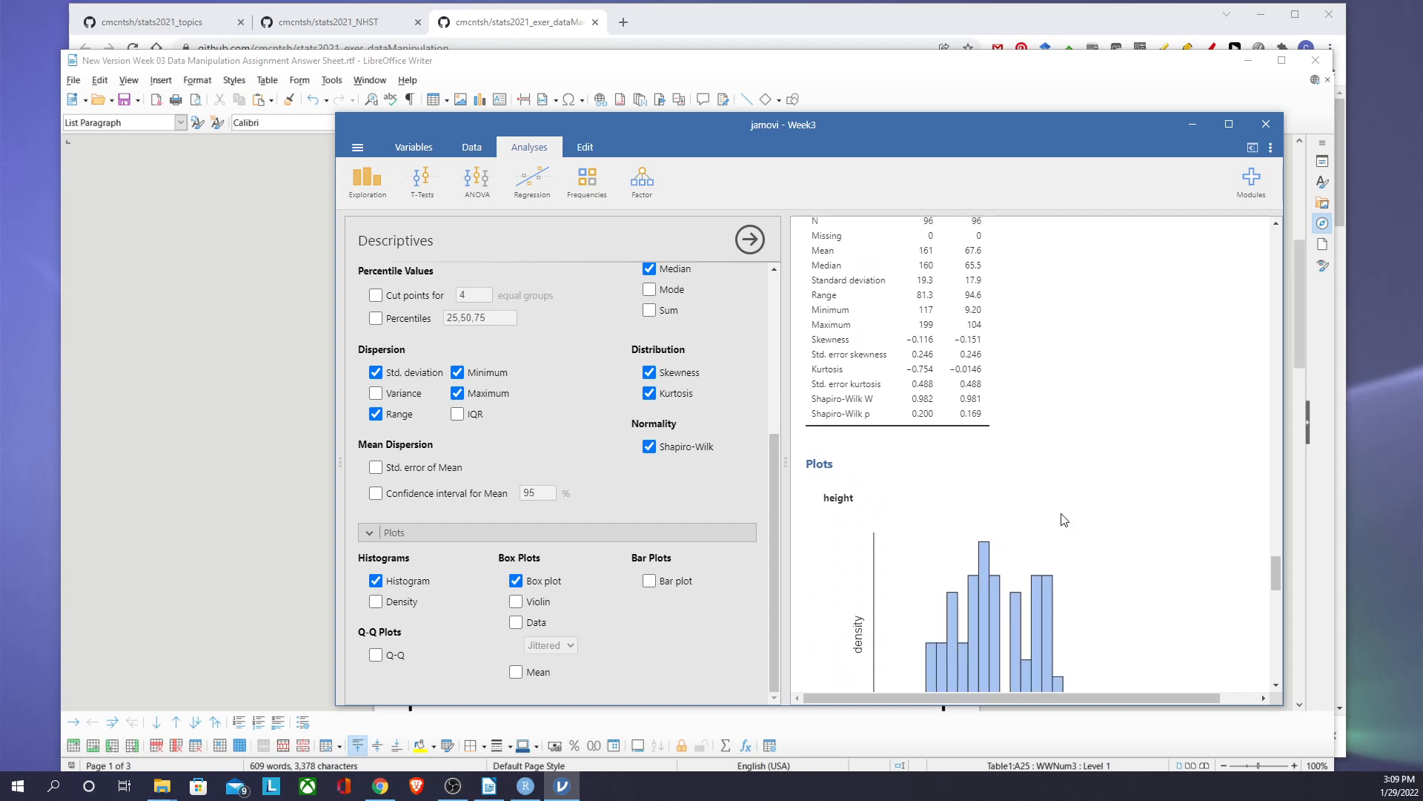
scroll(1062, 519, "down", 10)
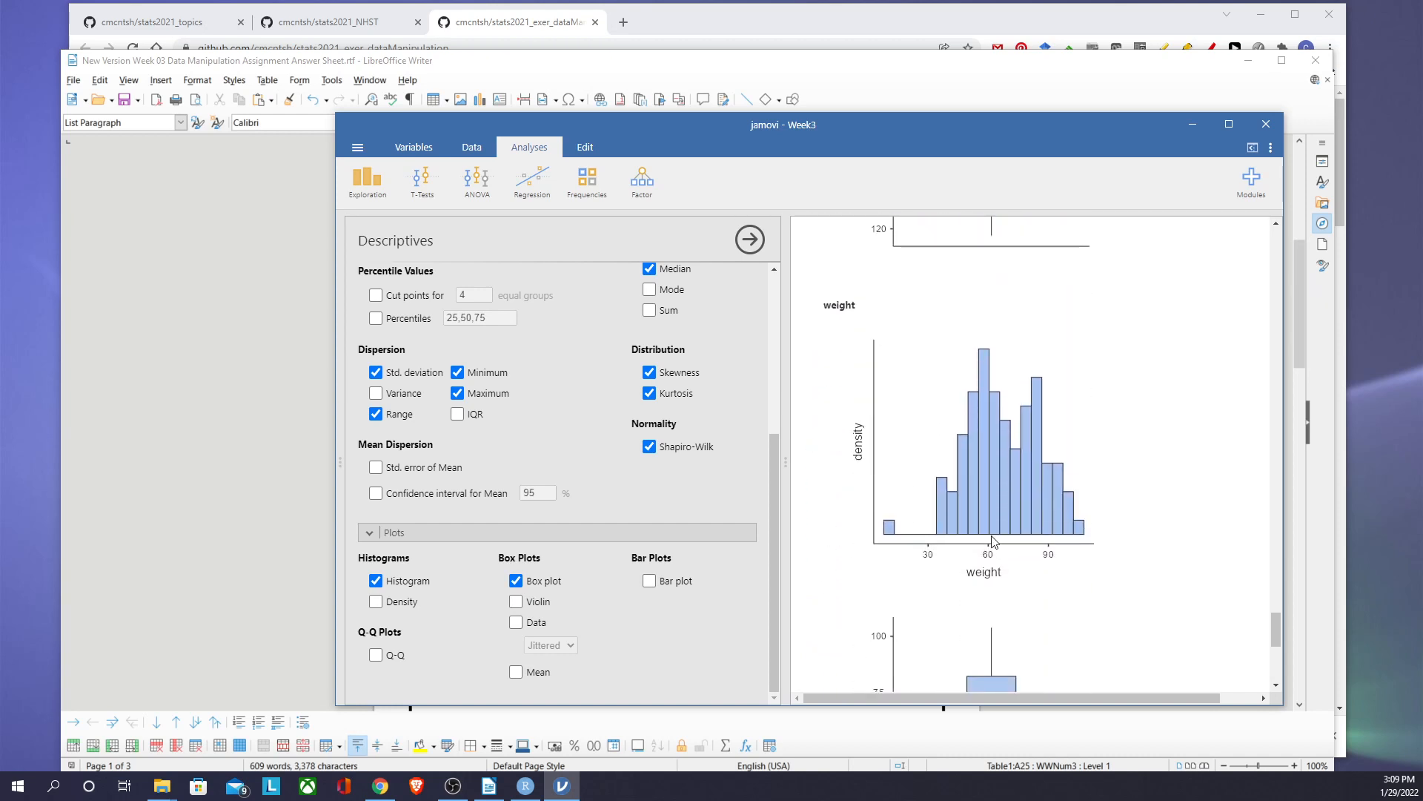
scroll(995, 541, "down", 4)
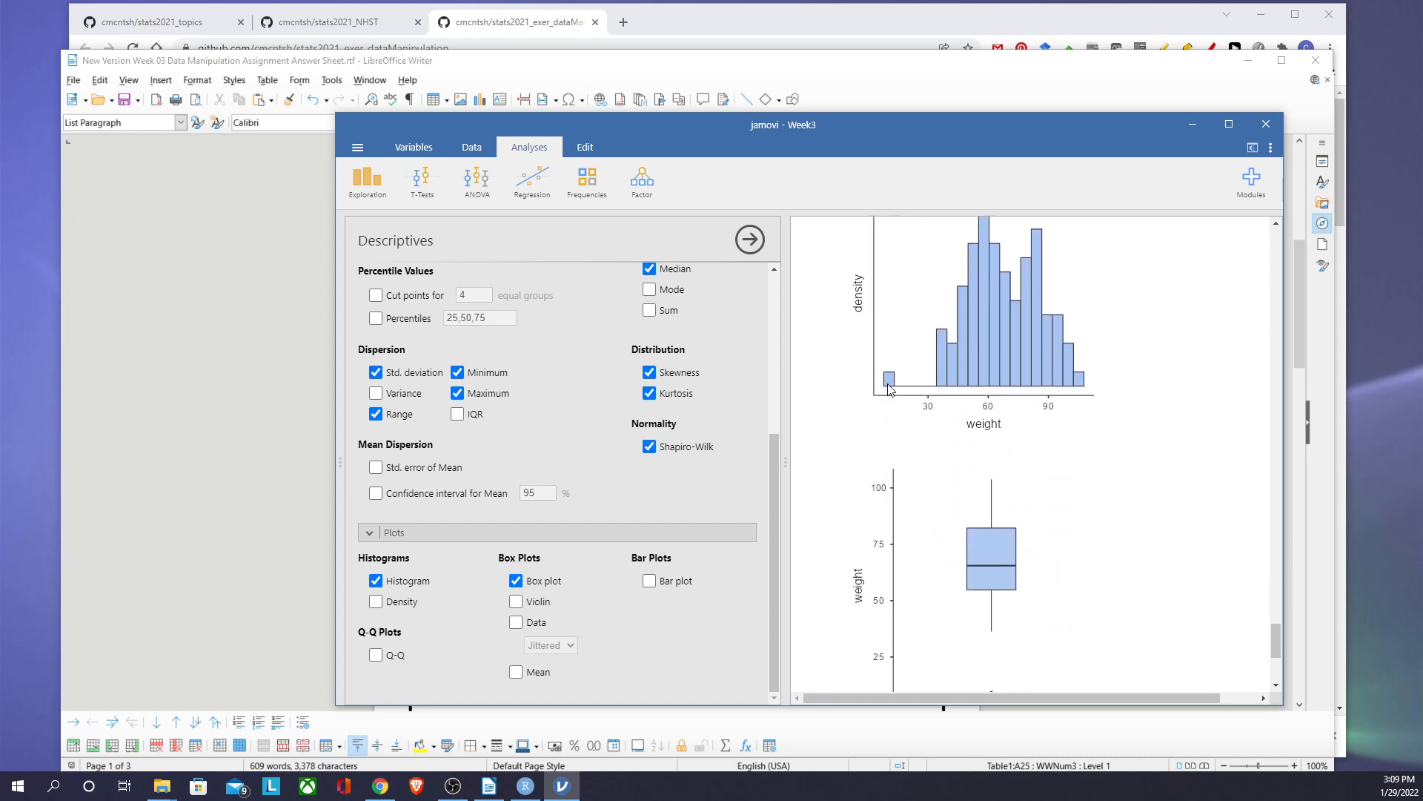
scroll(975, 512, "down", 6)
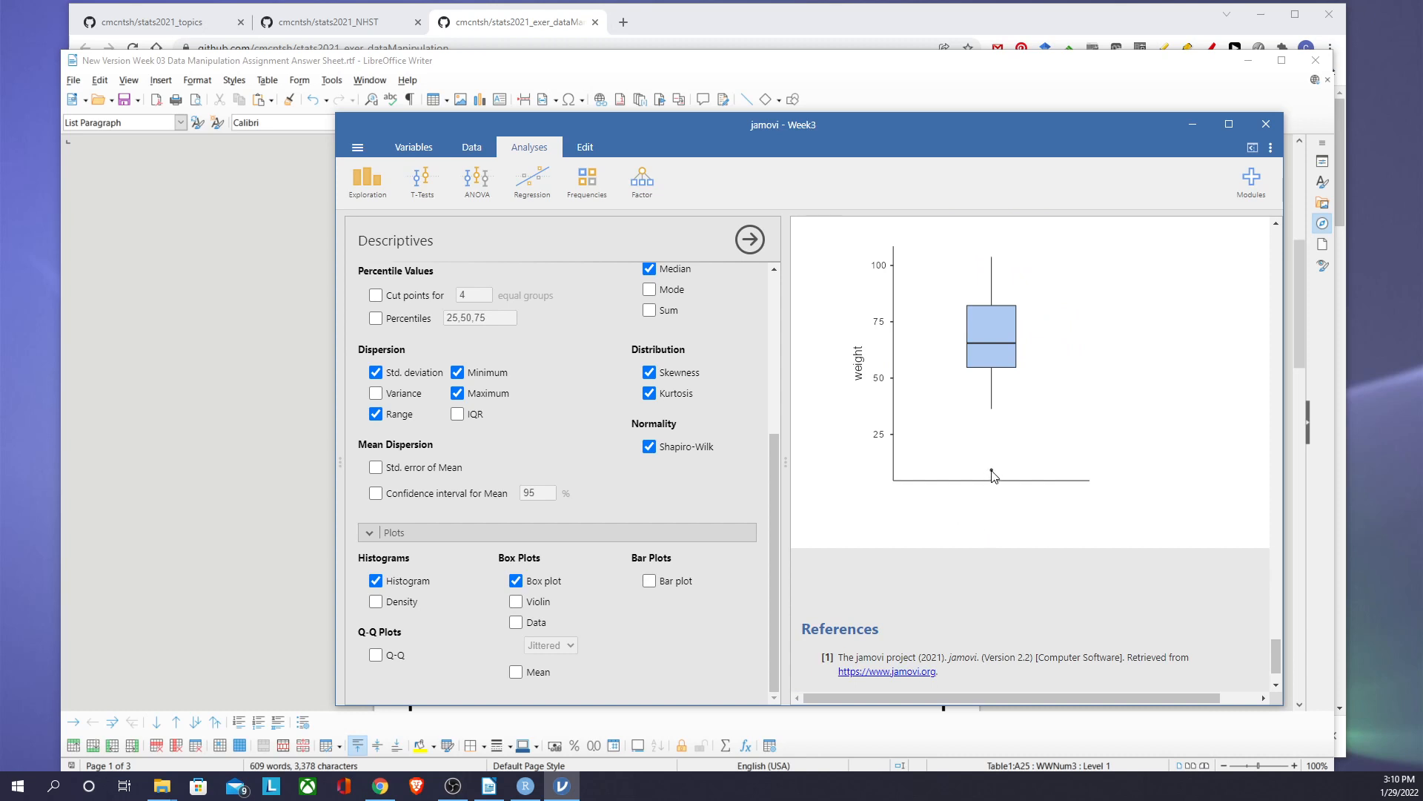
scroll(993, 476, "up", 12)
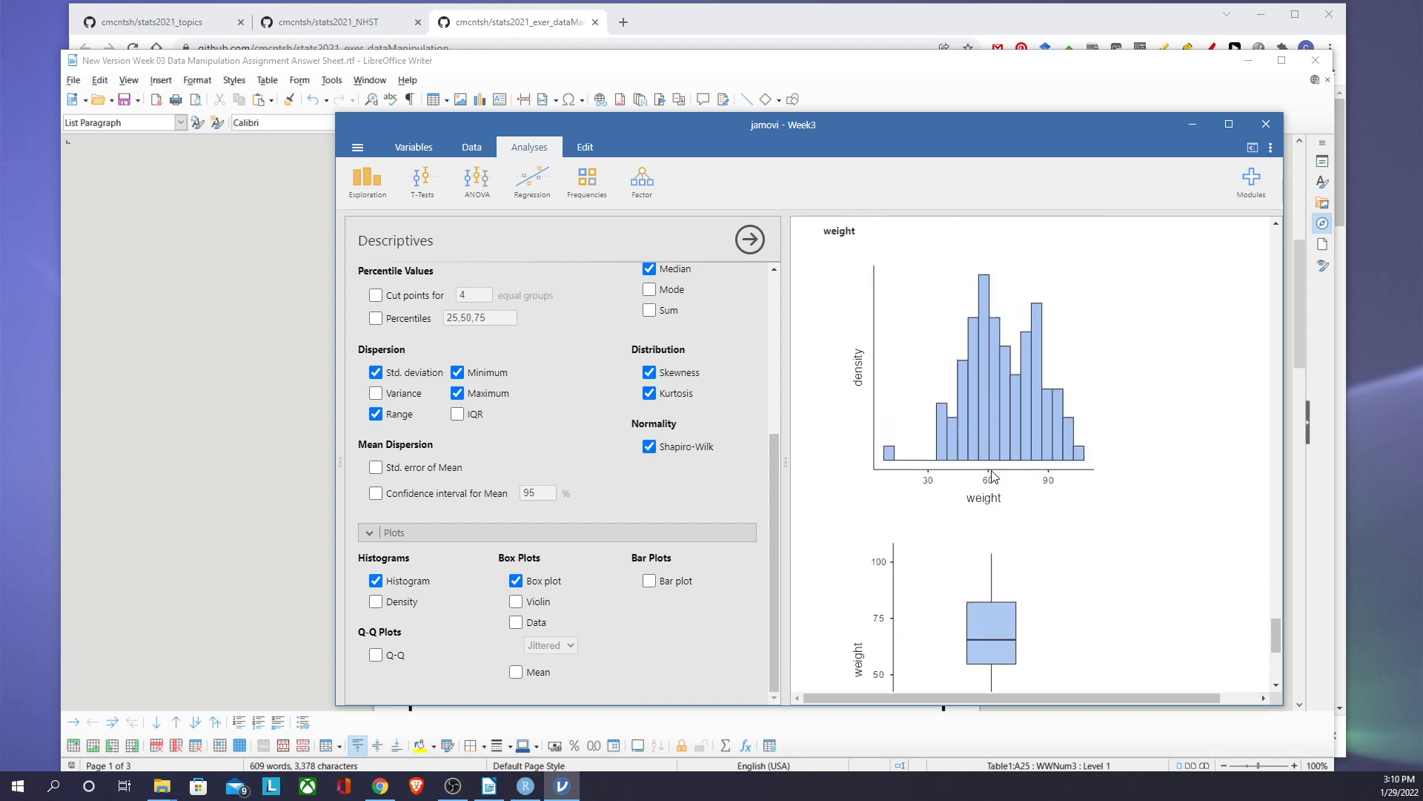
scroll(990, 480, "up", 10)
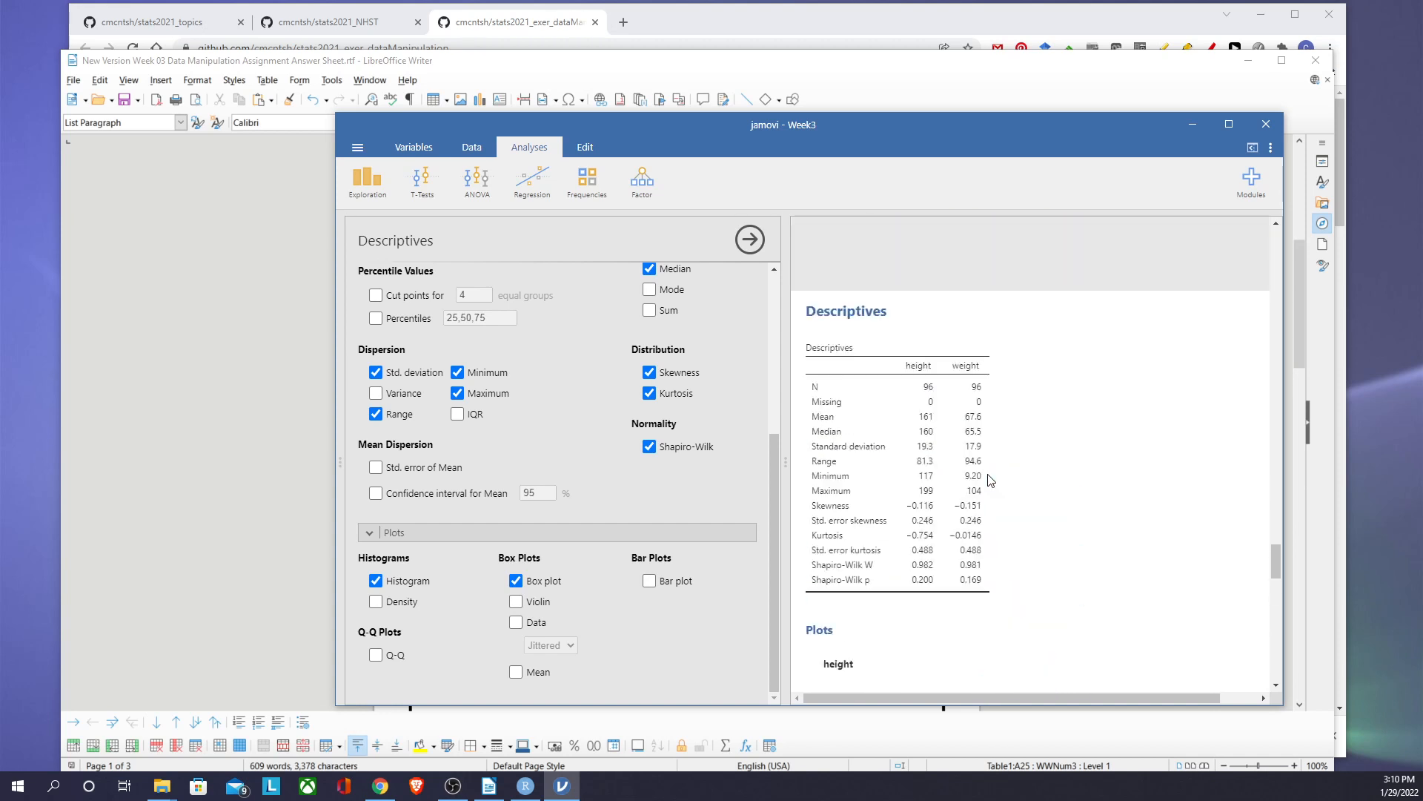
scroll(991, 480, "down", 2)
Step: Review the frst1, frst2 and frst3 bar plots and the weight histogram and box plot for irregular values
scroll(990, 480, "up", 10)
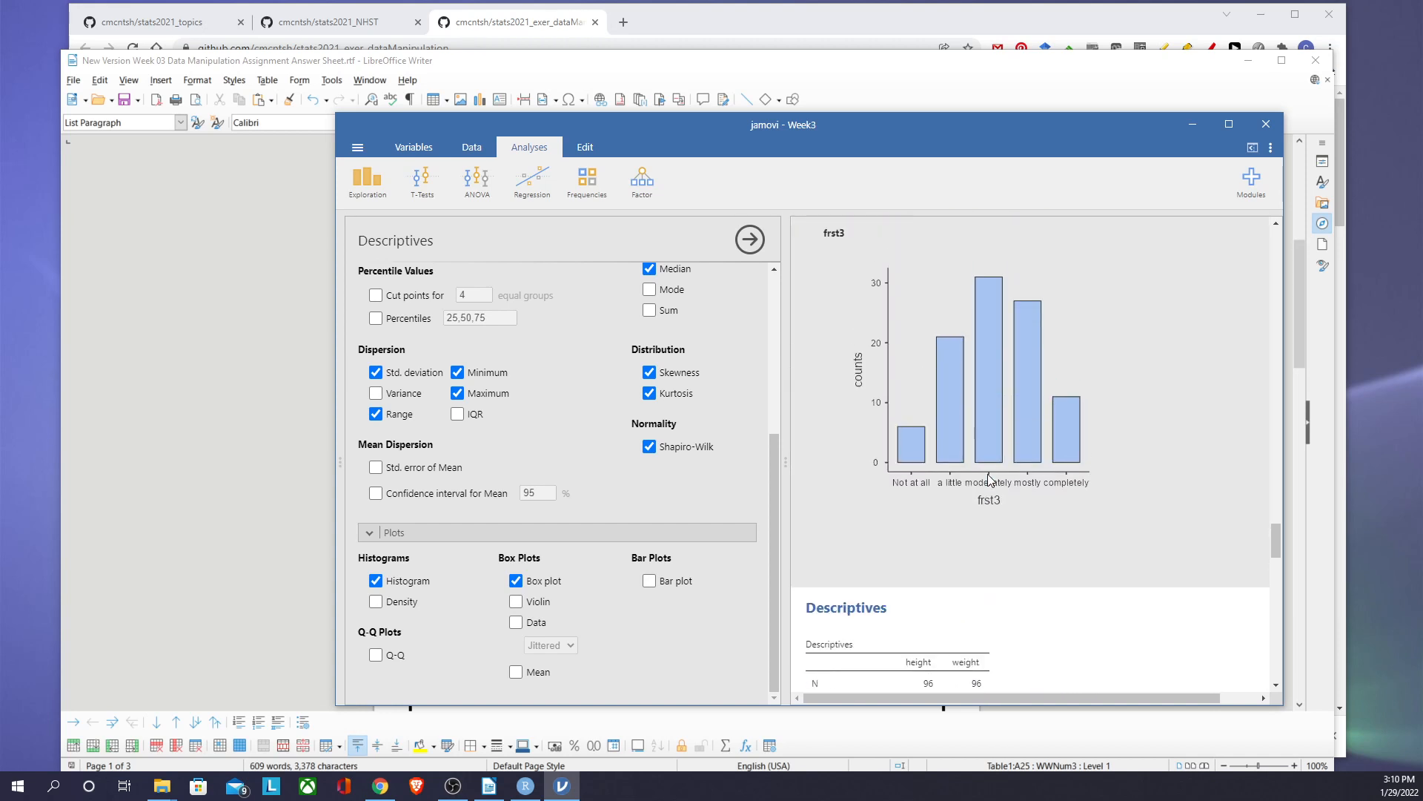
scroll(988, 479, "up", 7)
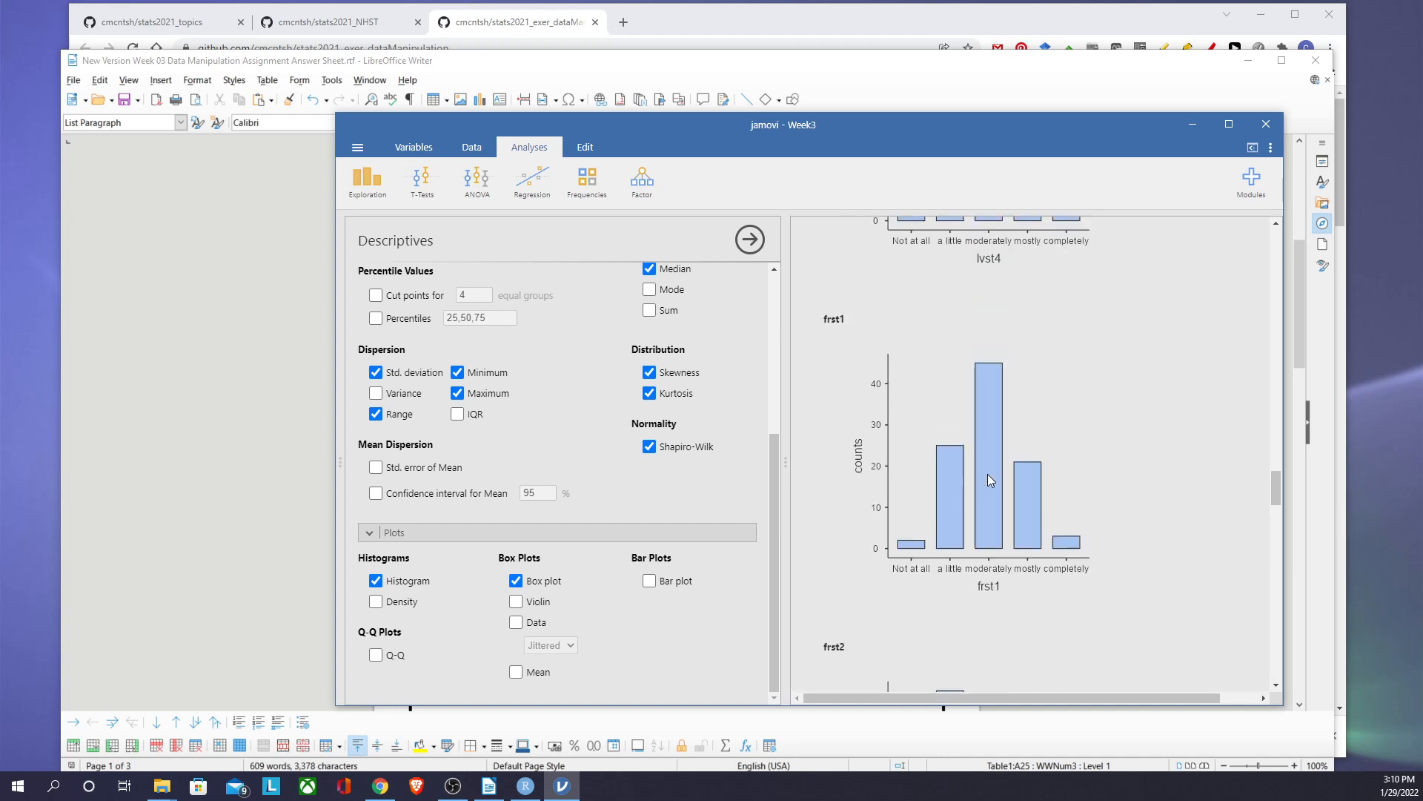
scroll(989, 479, "down", 5)
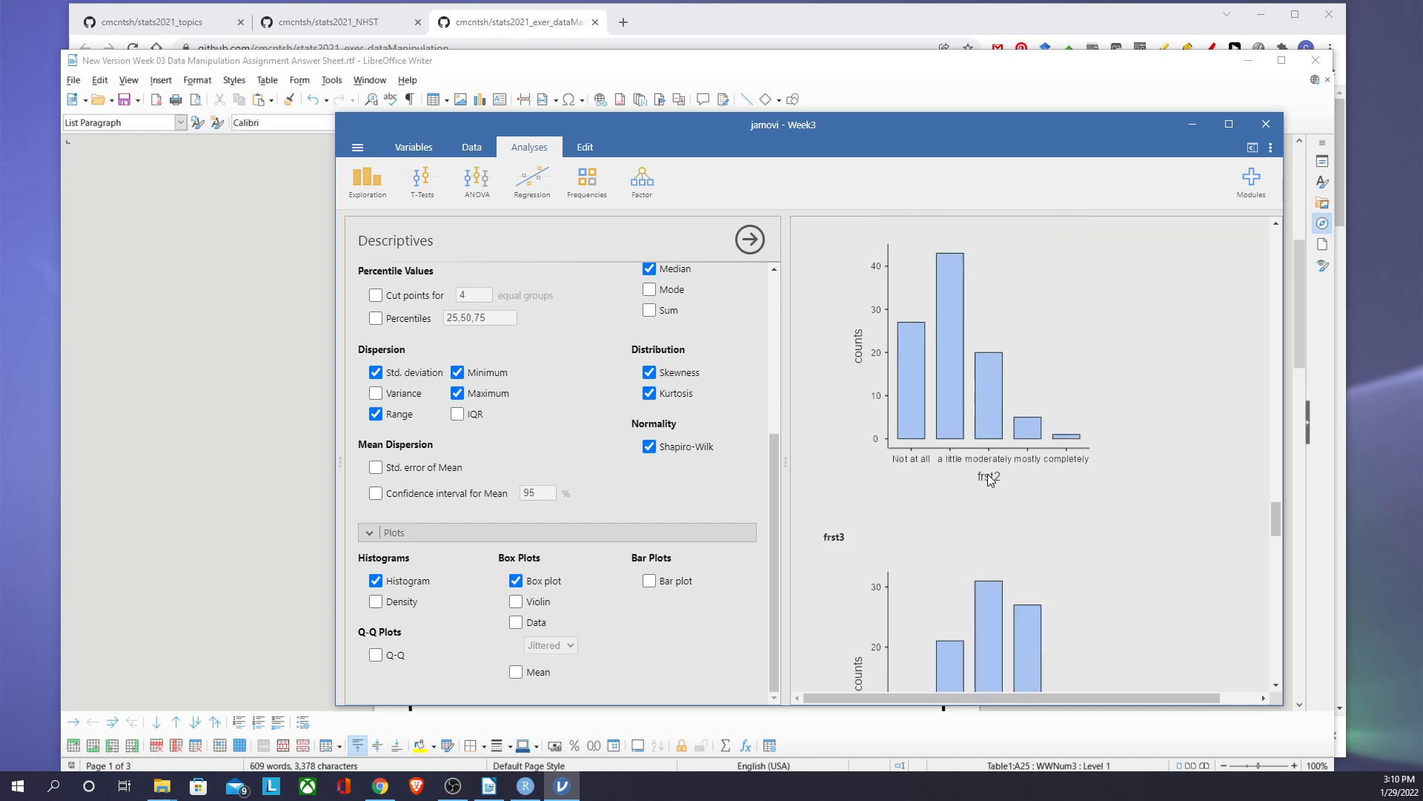
scroll(987, 479, "down", 5)
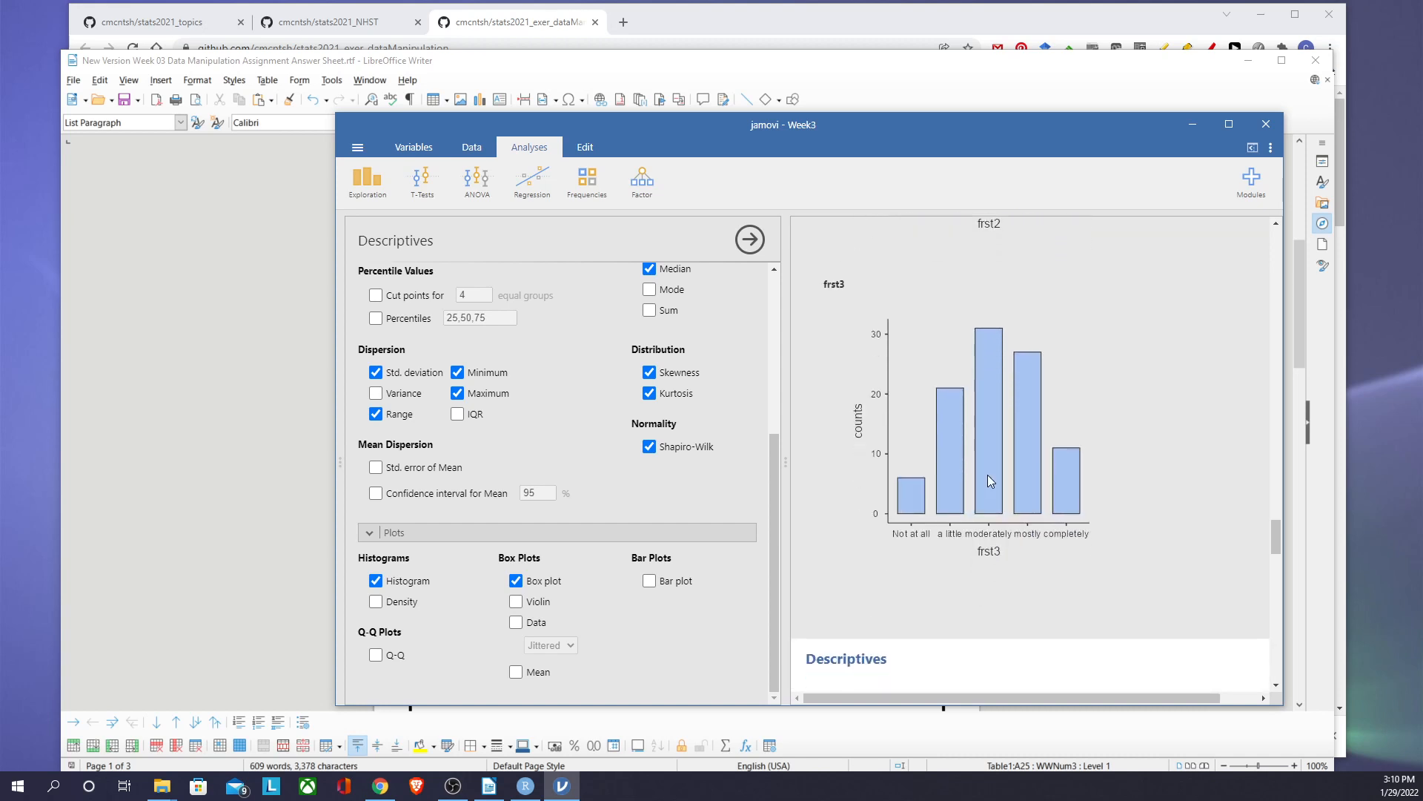
scroll(988, 479, "down", 6)
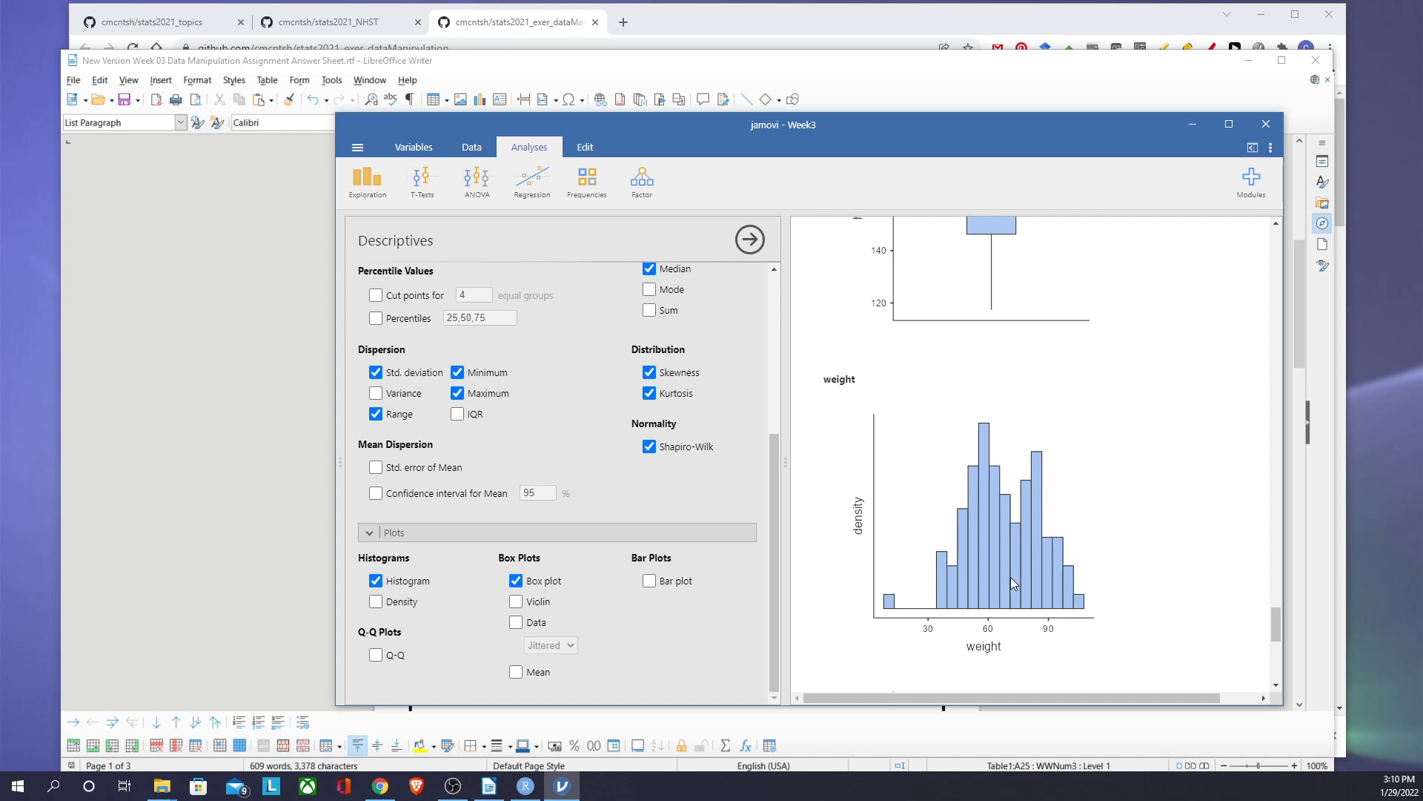
scroll(1016, 571, "down", 2)
scroll(1013, 584, "down", 2)
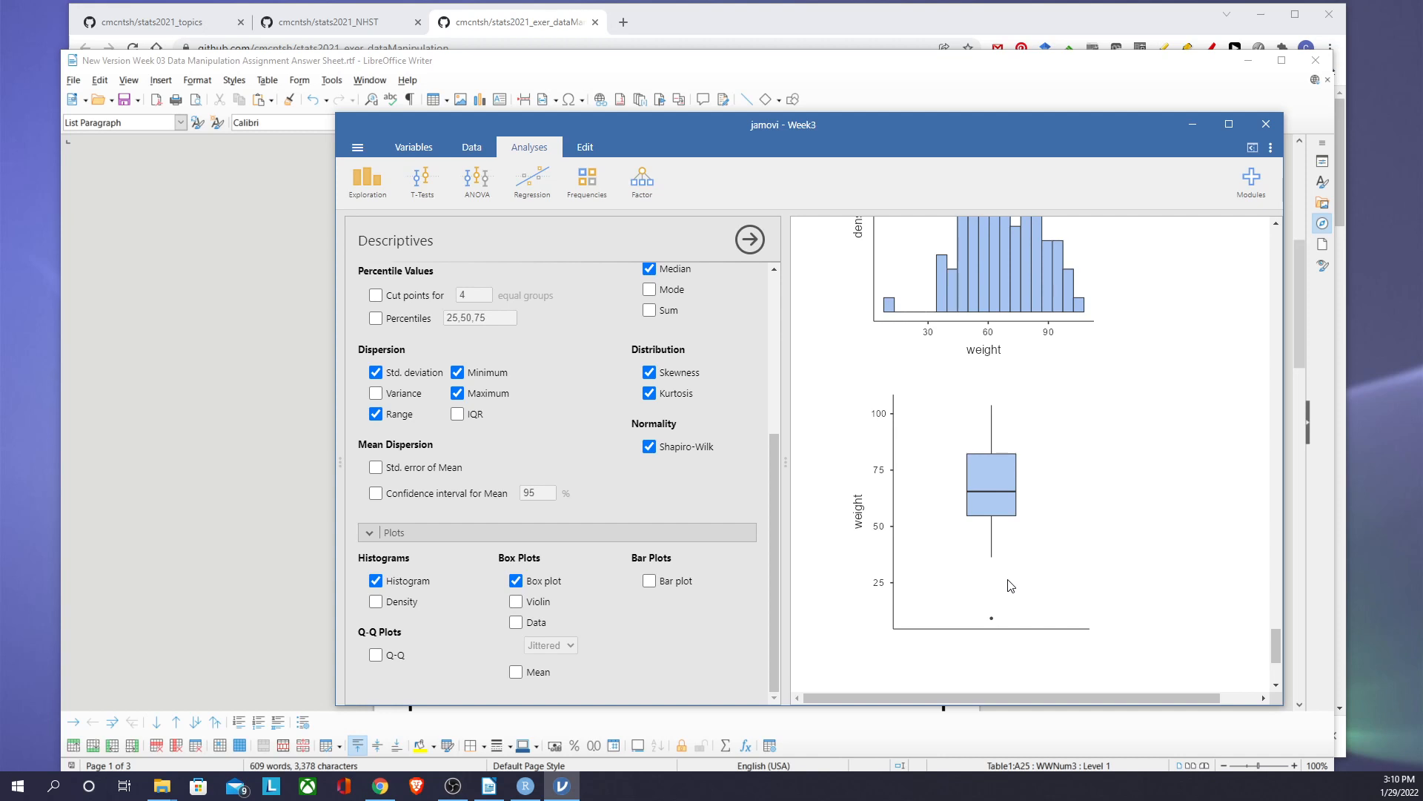
scroll(1009, 586, "up", 2)
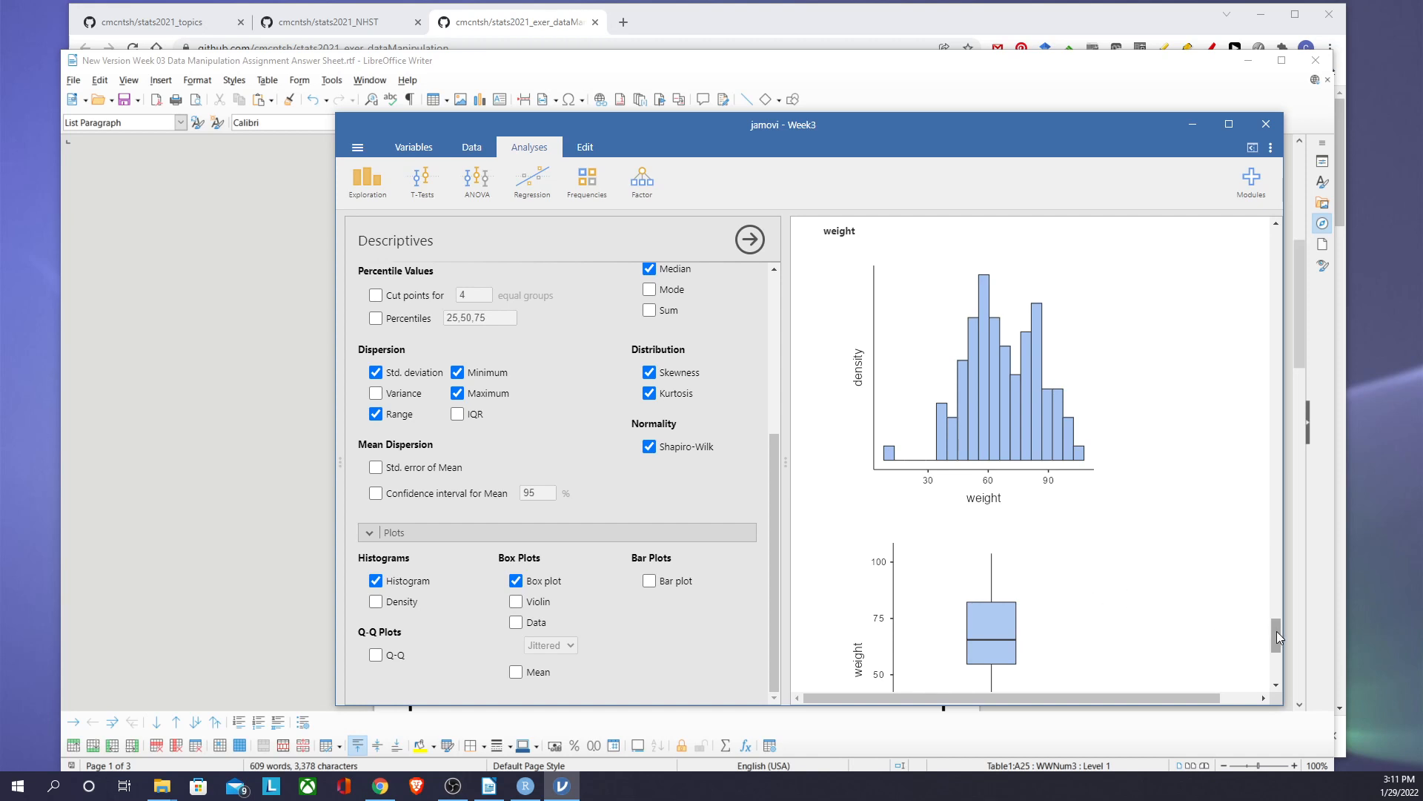
mouse_move(1277, 630)
left_mouse_down()
mouse_move(1278, 518)
mouse_move(1278, 626)
left_mouse_up()
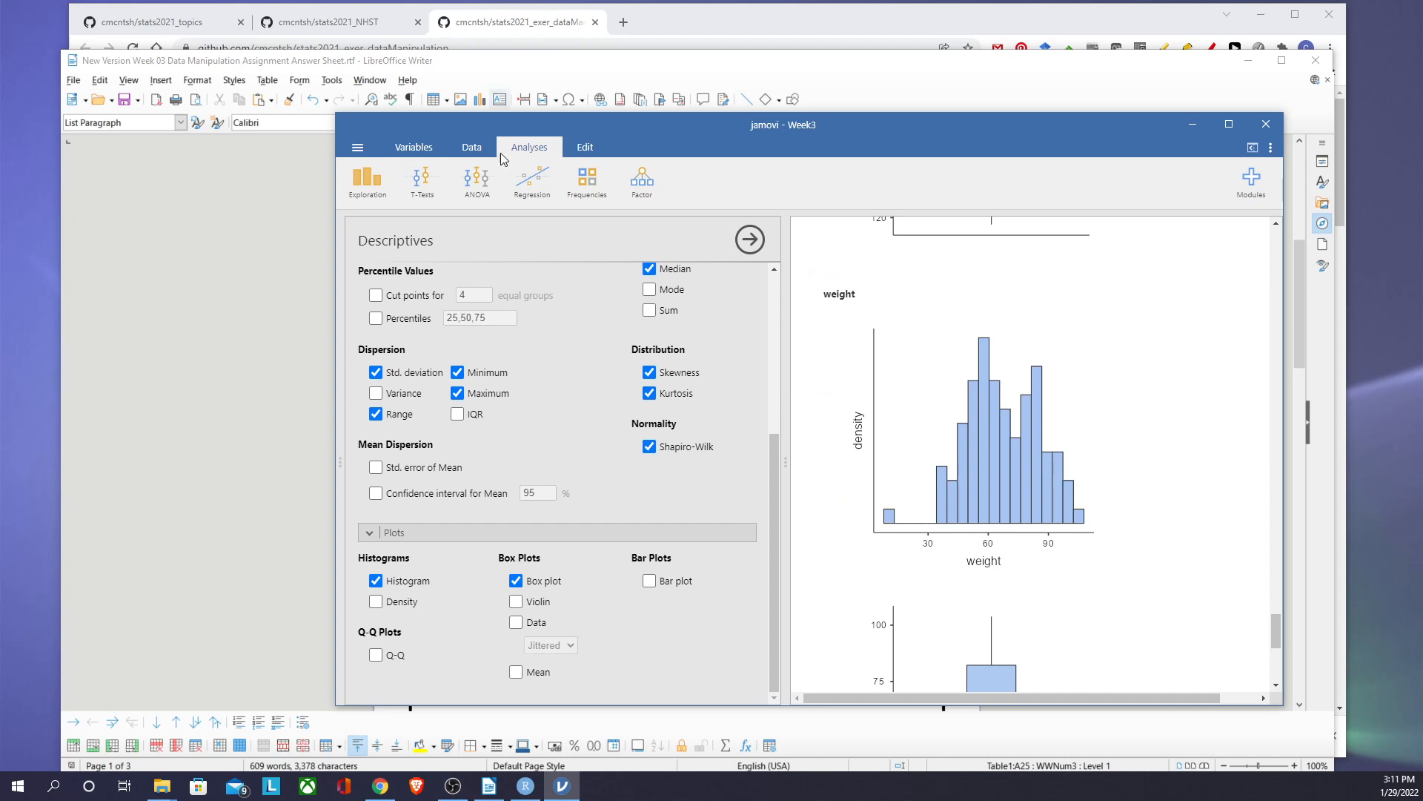
Step: Switch to the LibreOffice Writer answer sheet to read the BMI variable instructions, and return to jamovi
mouse_move(490, 789)
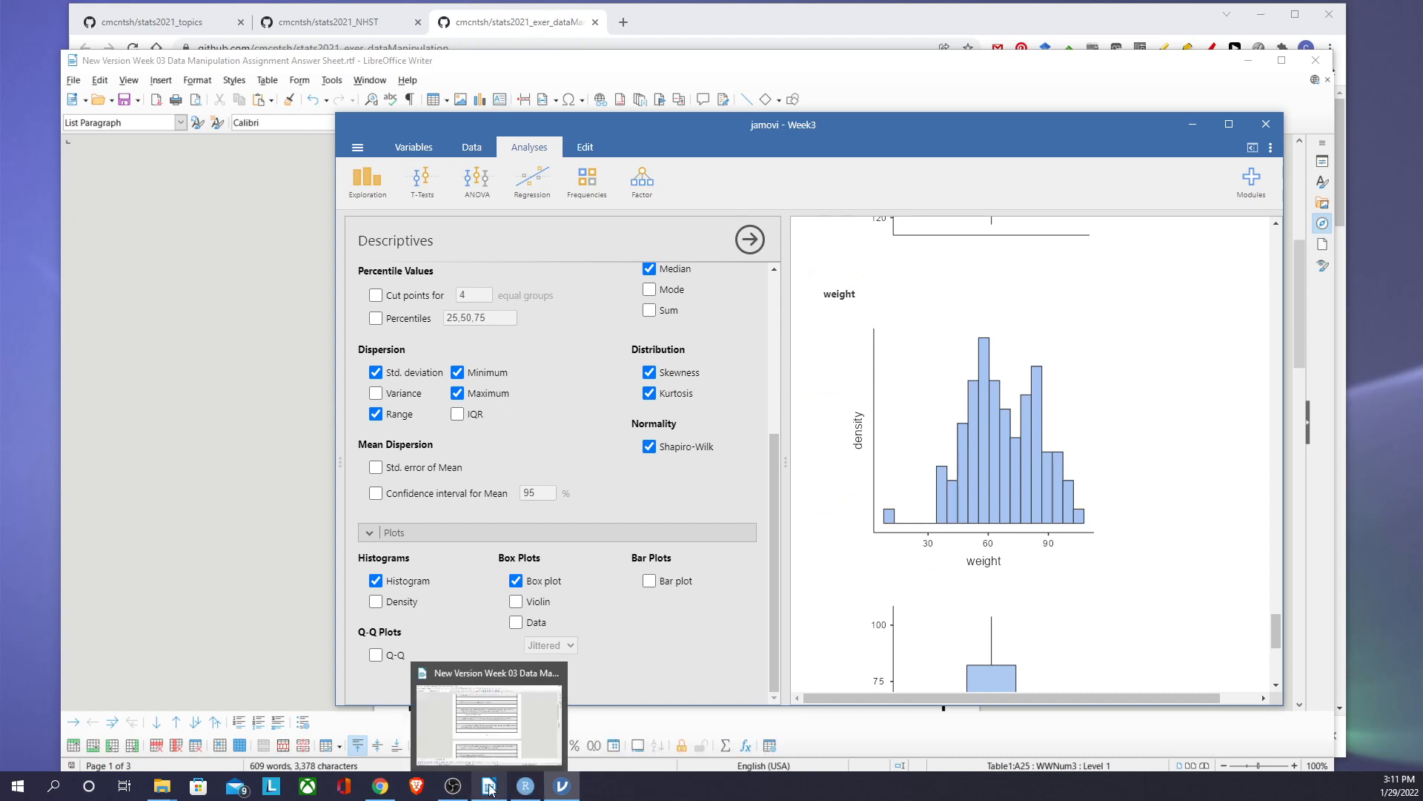
left_click(495, 736)
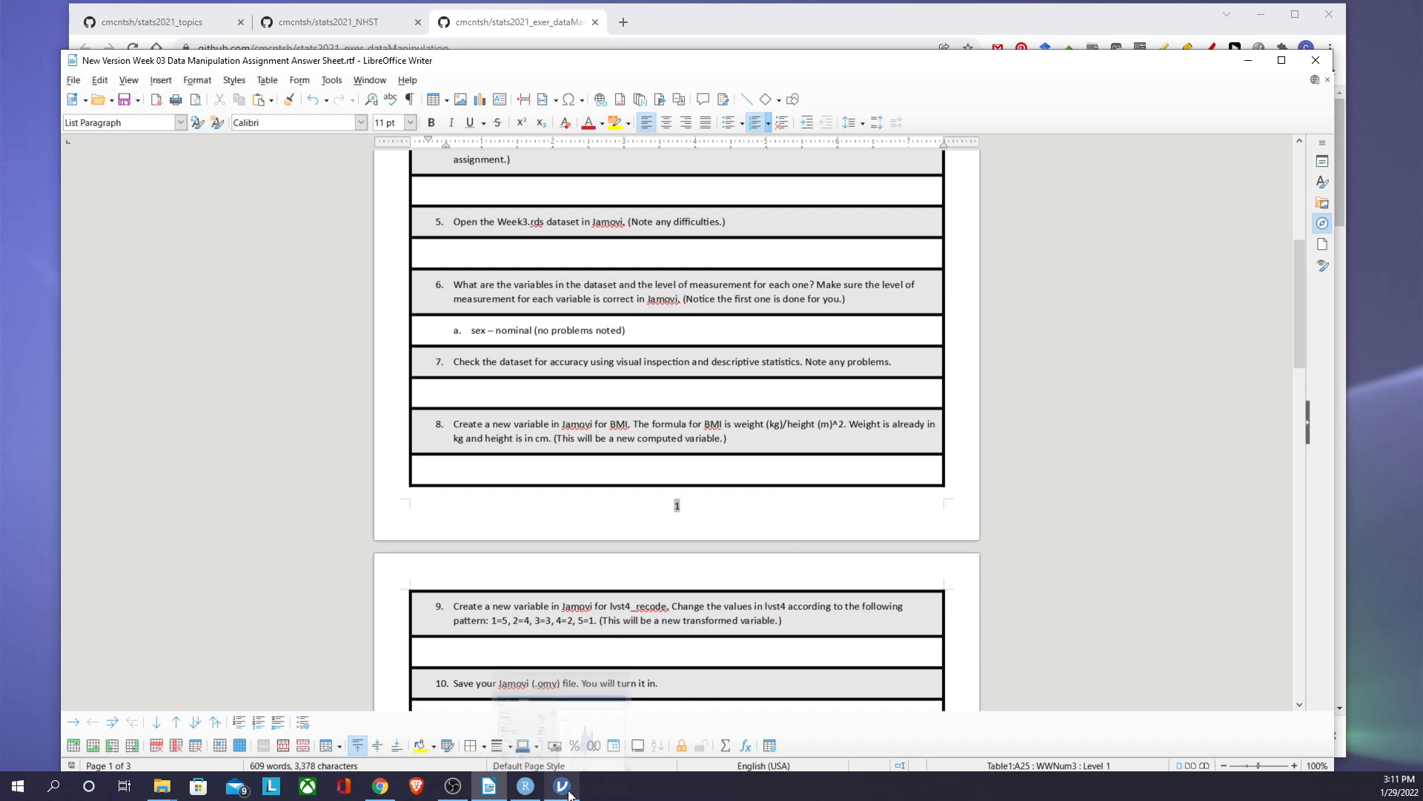
mouse_move(562, 785)
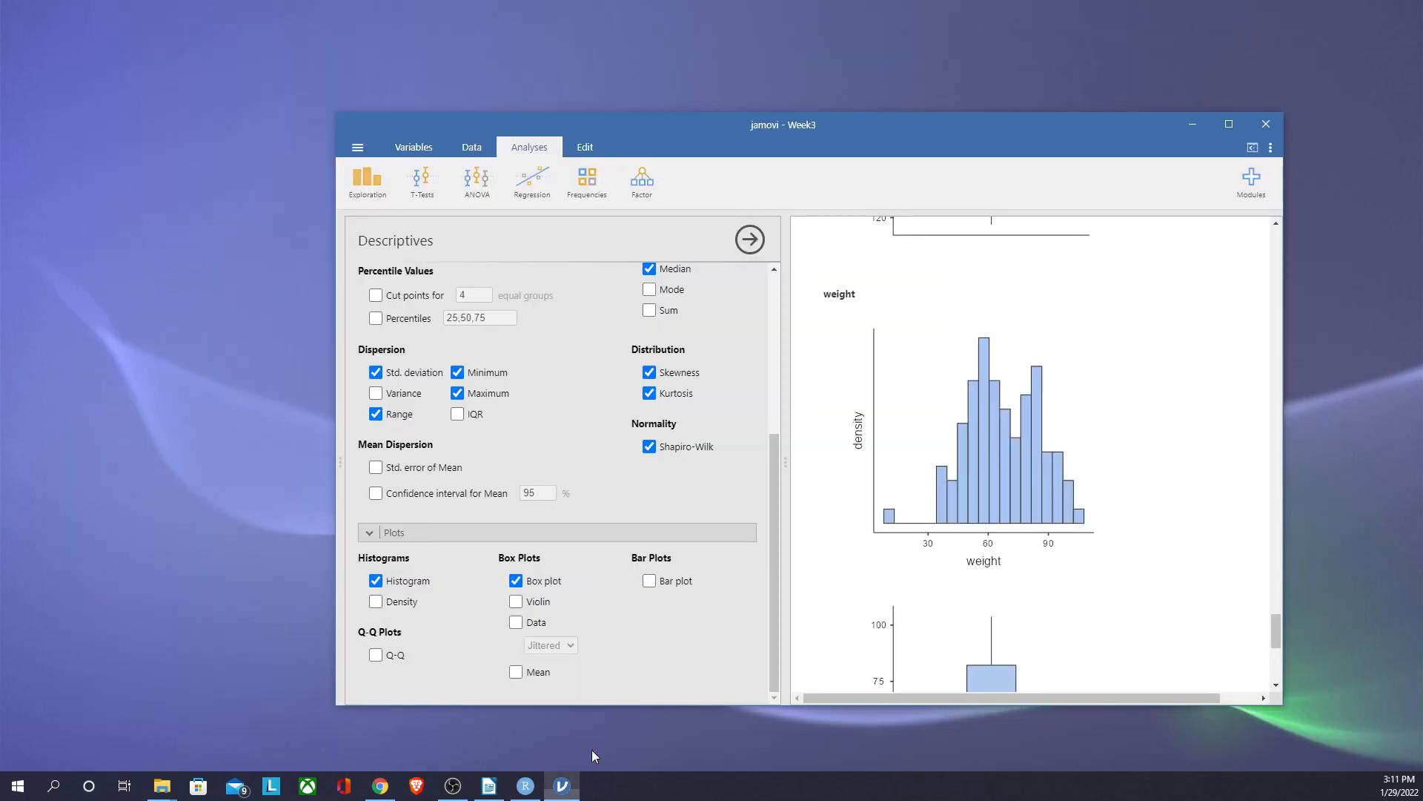
left_click(591, 750)
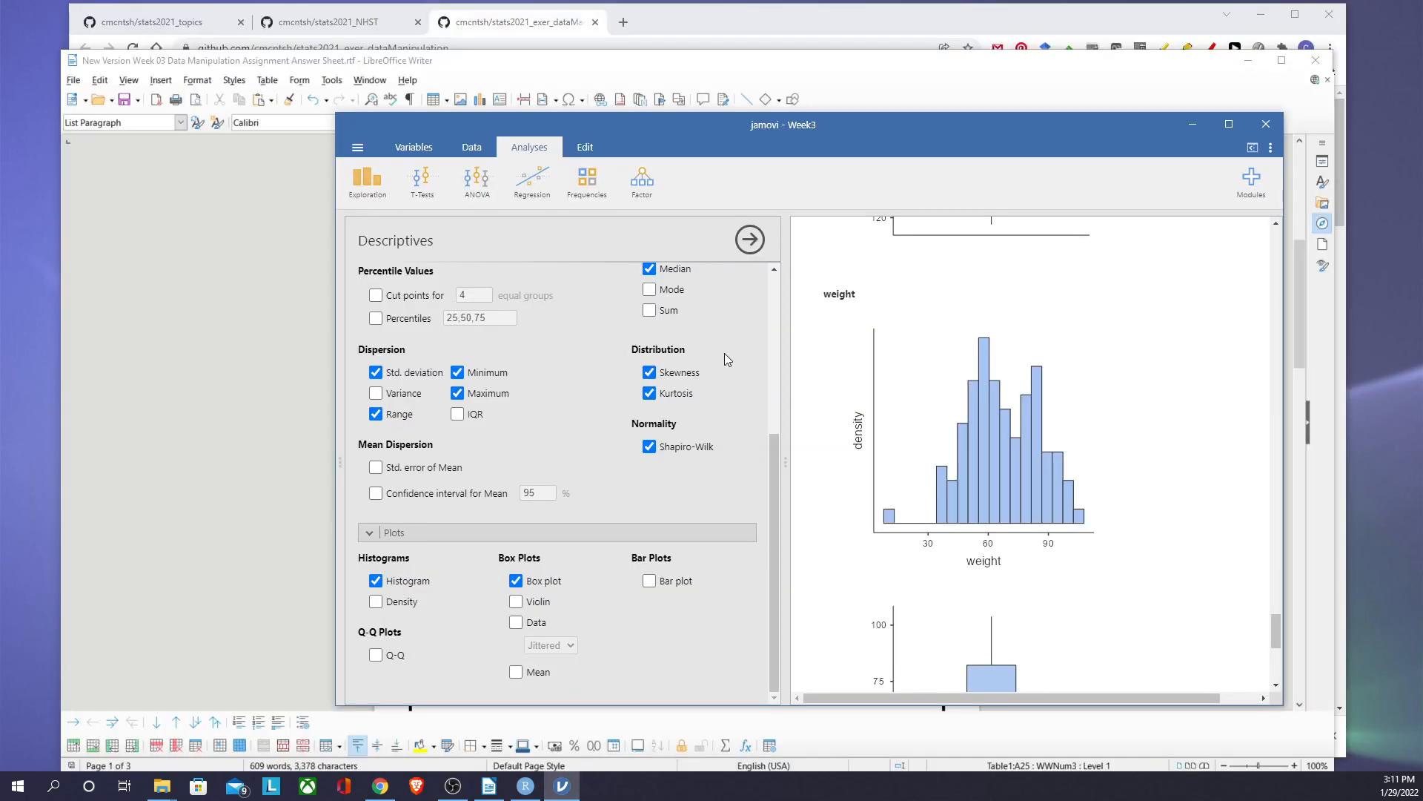
Step: Open the height variable's settings in the data sheet and add an empty computed variable after height
left_click_drag(777, 464, 781, 261)
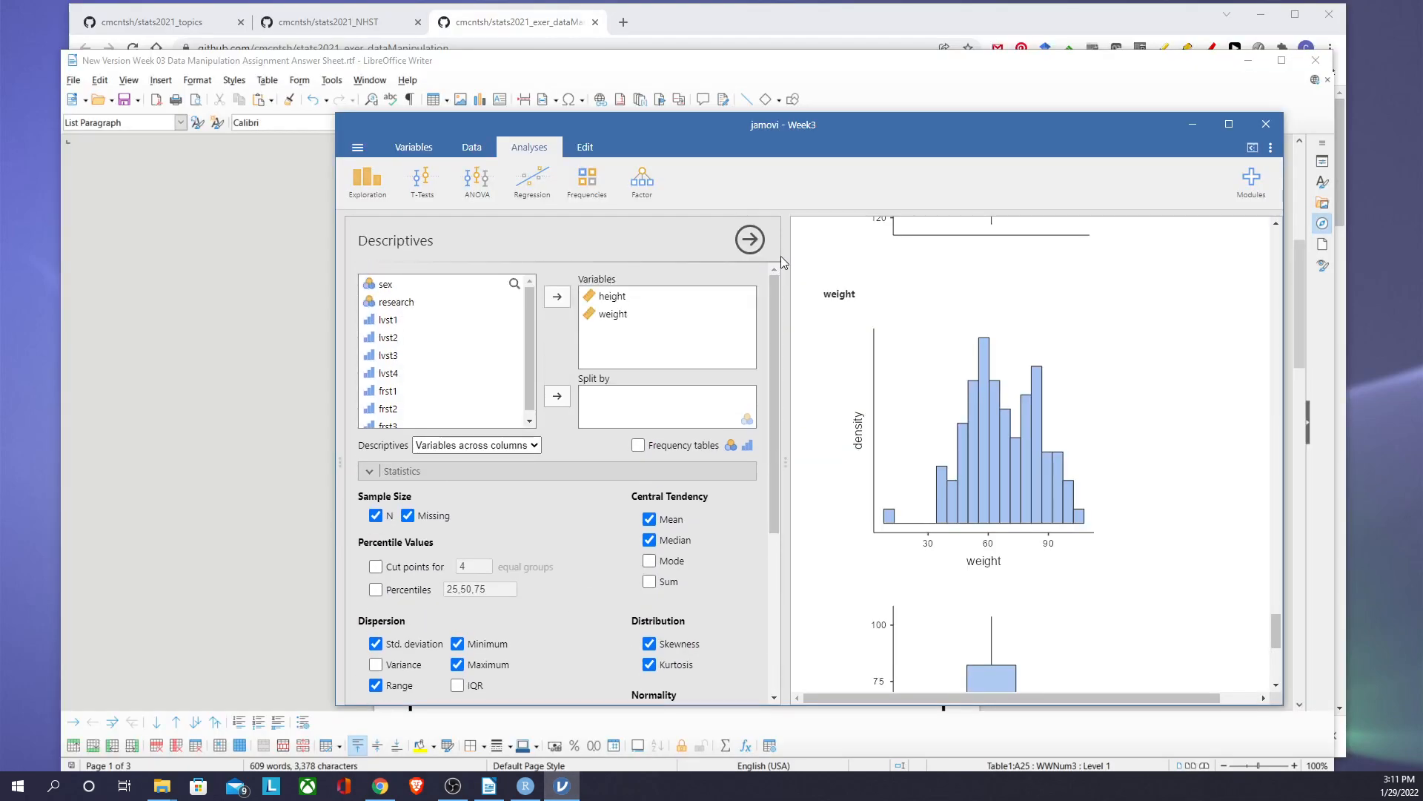
left_click(469, 151)
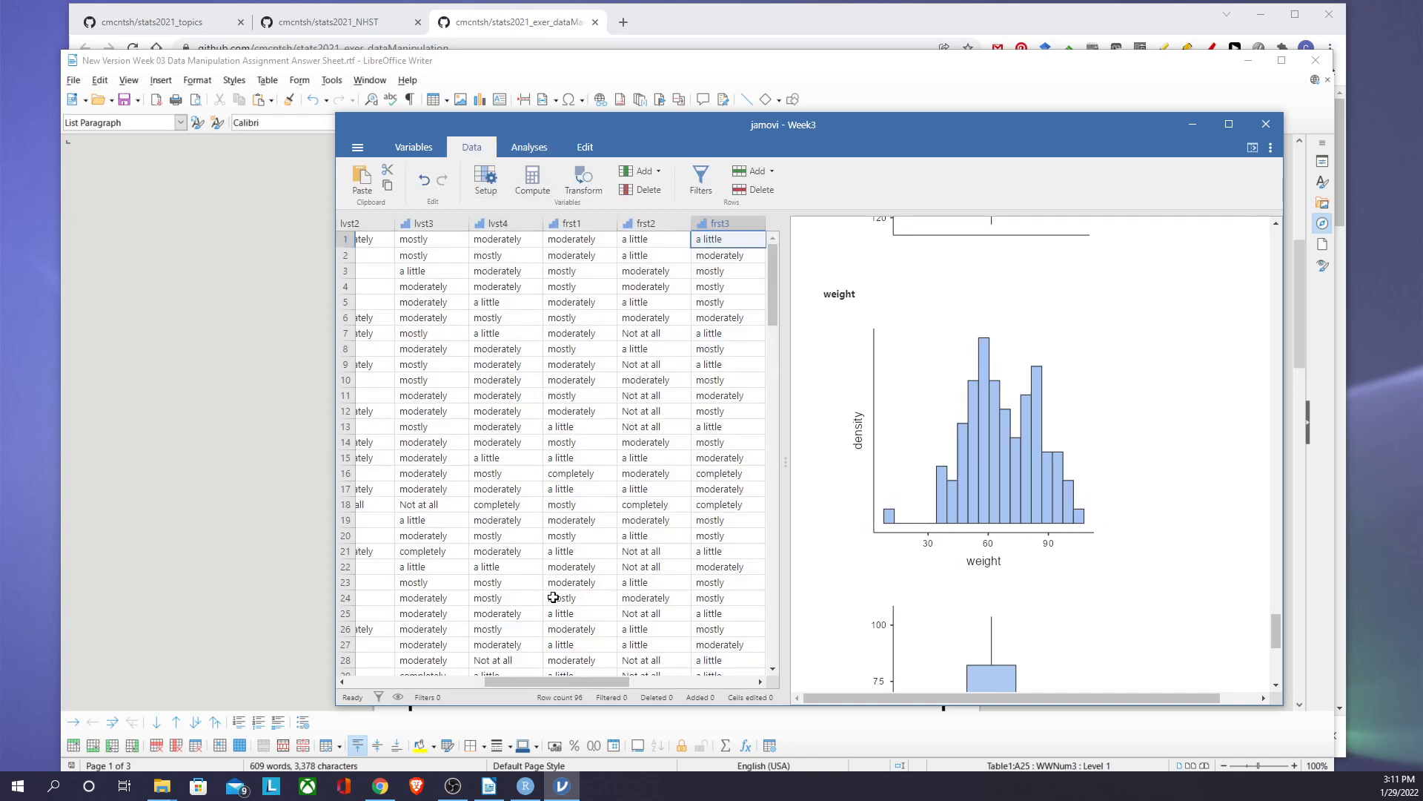
left_click_drag(547, 681, 427, 669)
double_click(507, 224)
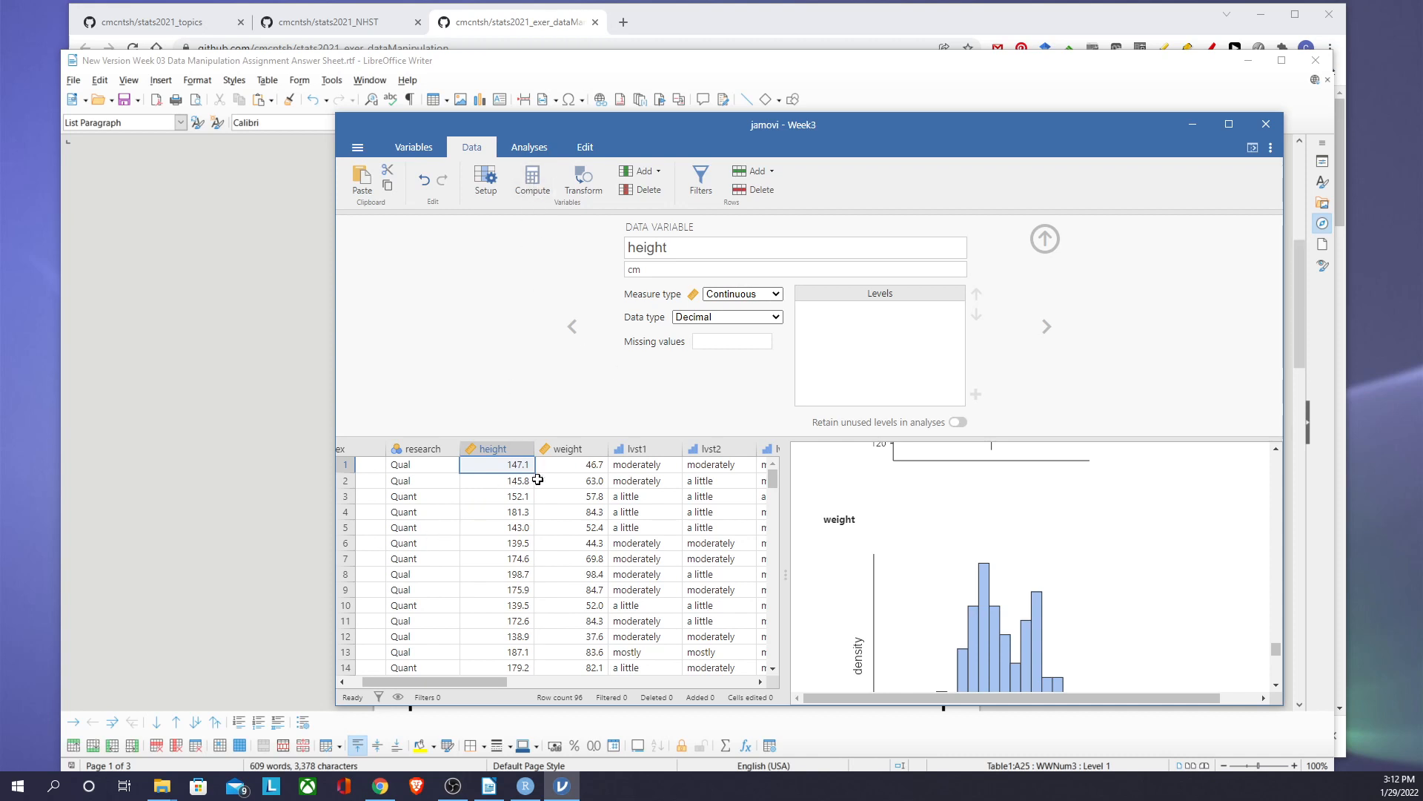
left_click(533, 184)
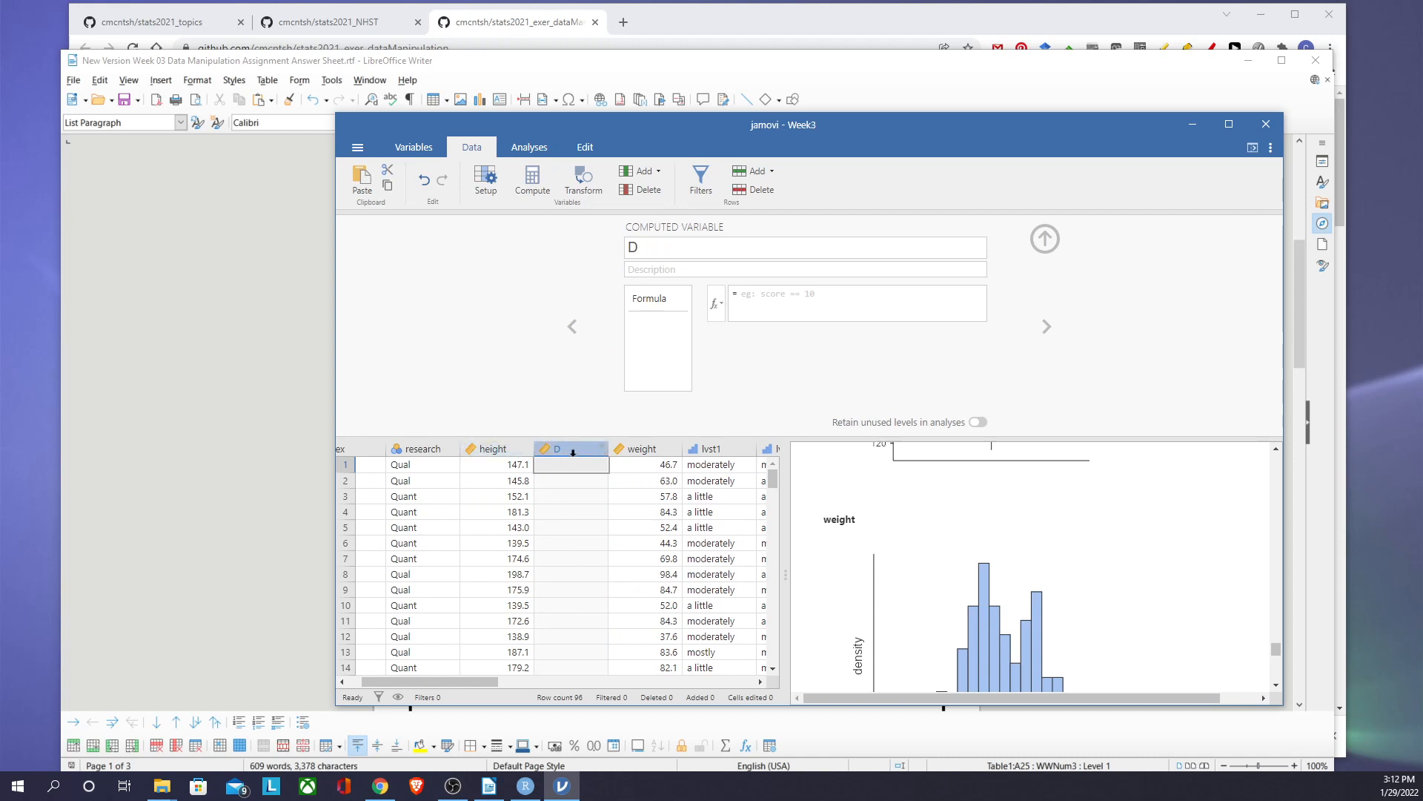
Step: Add a transformed variable based on height and name it height_meters
left_click(495, 449)
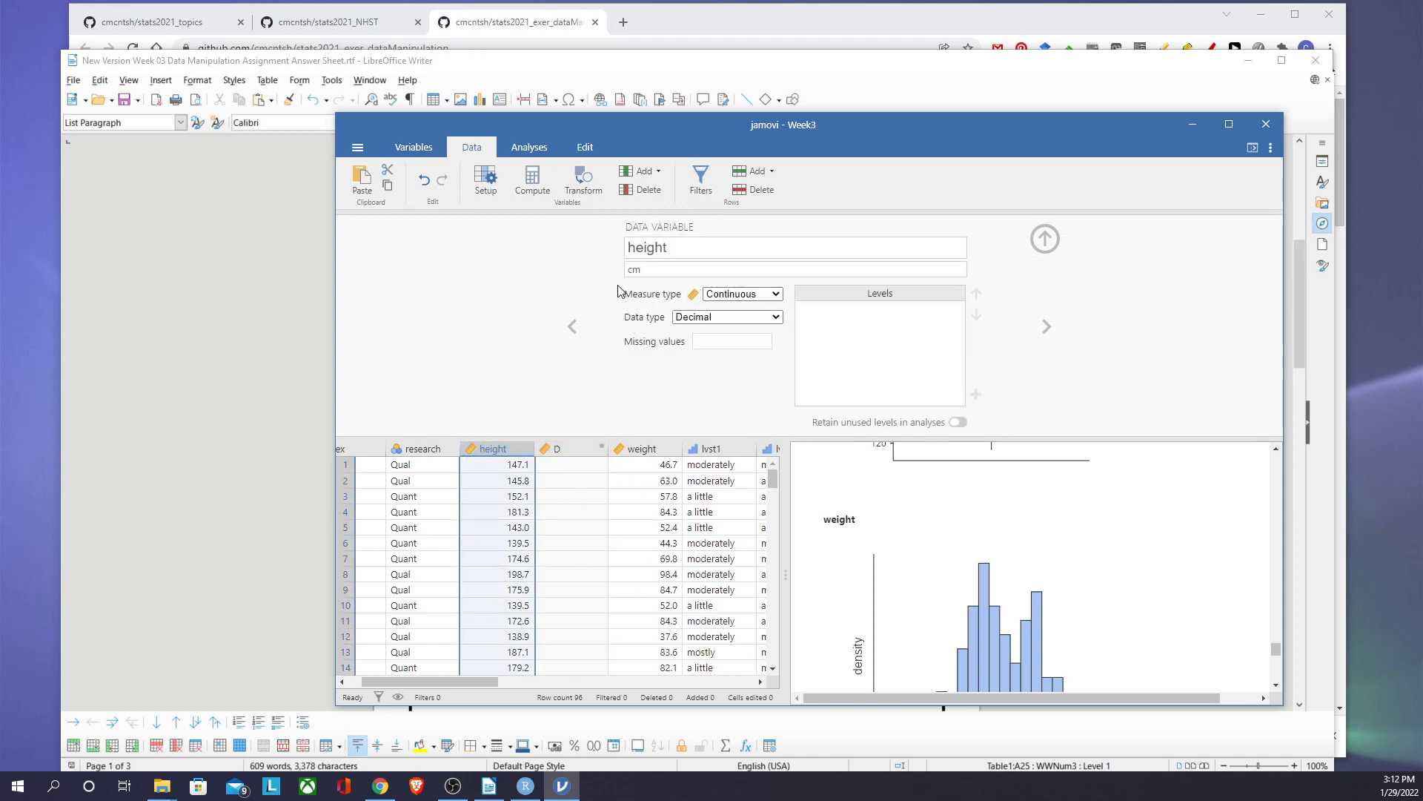
left_click(579, 181)
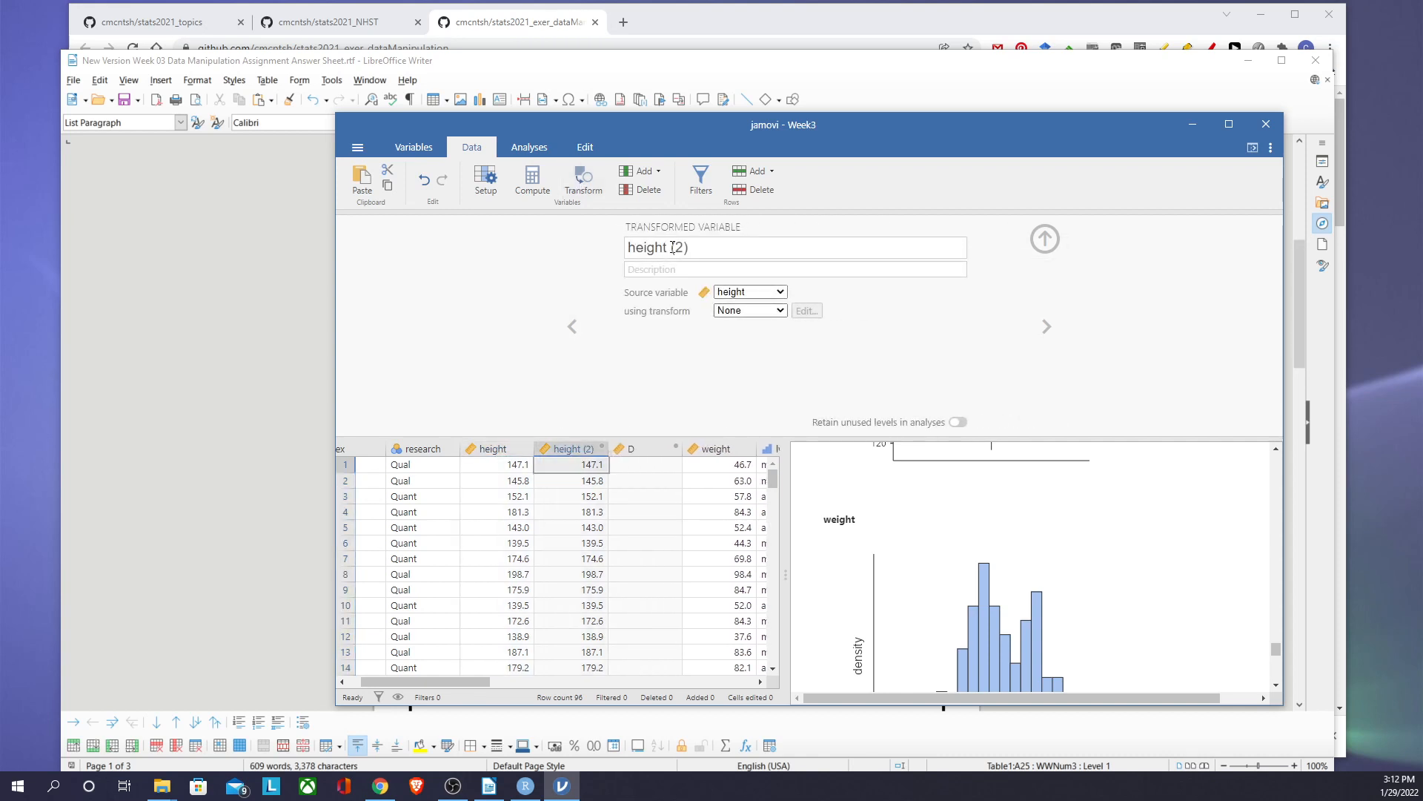
left_click(673, 248)
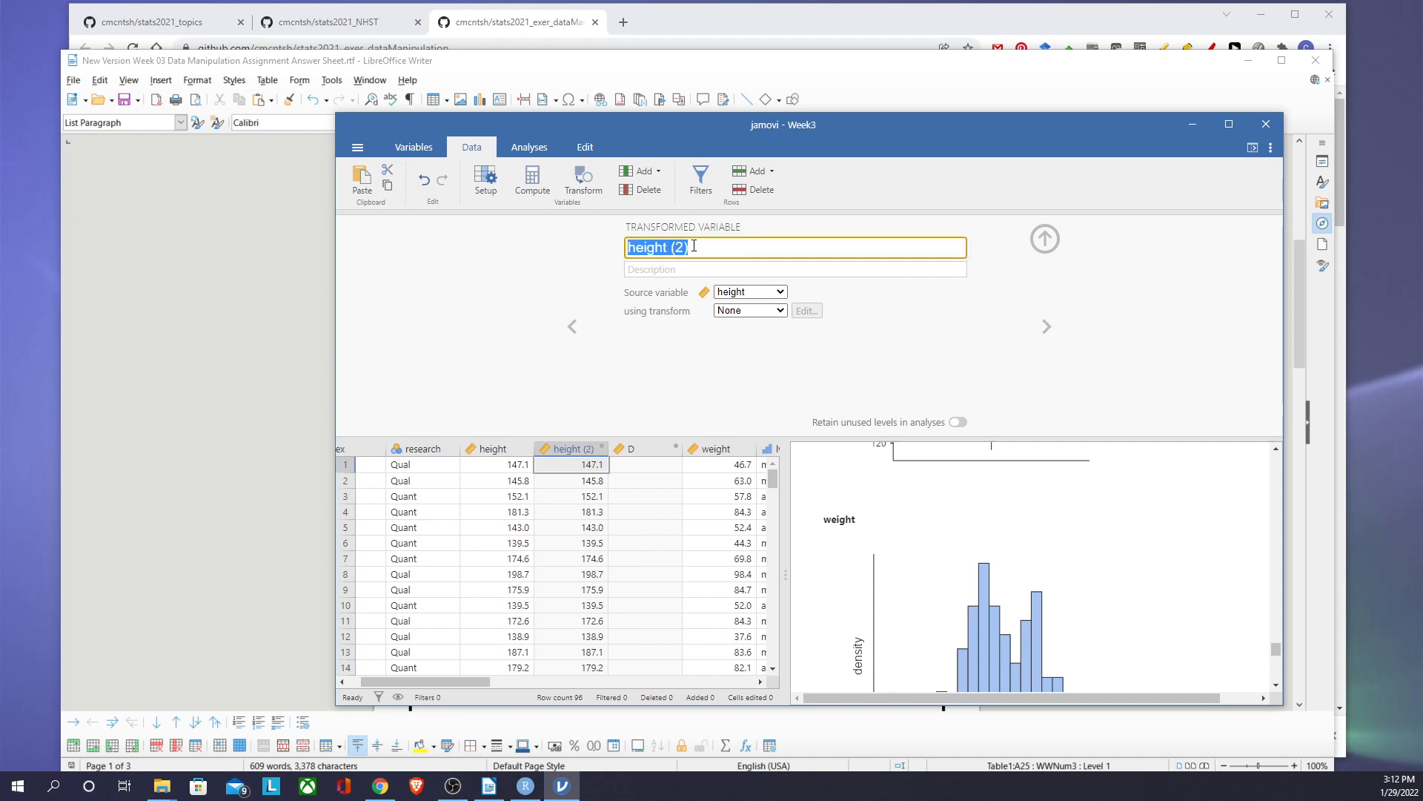
left_click(695, 247)
key("shift+Left")
key("BackSpace")
key("BackSpace")
key("BackSpace")
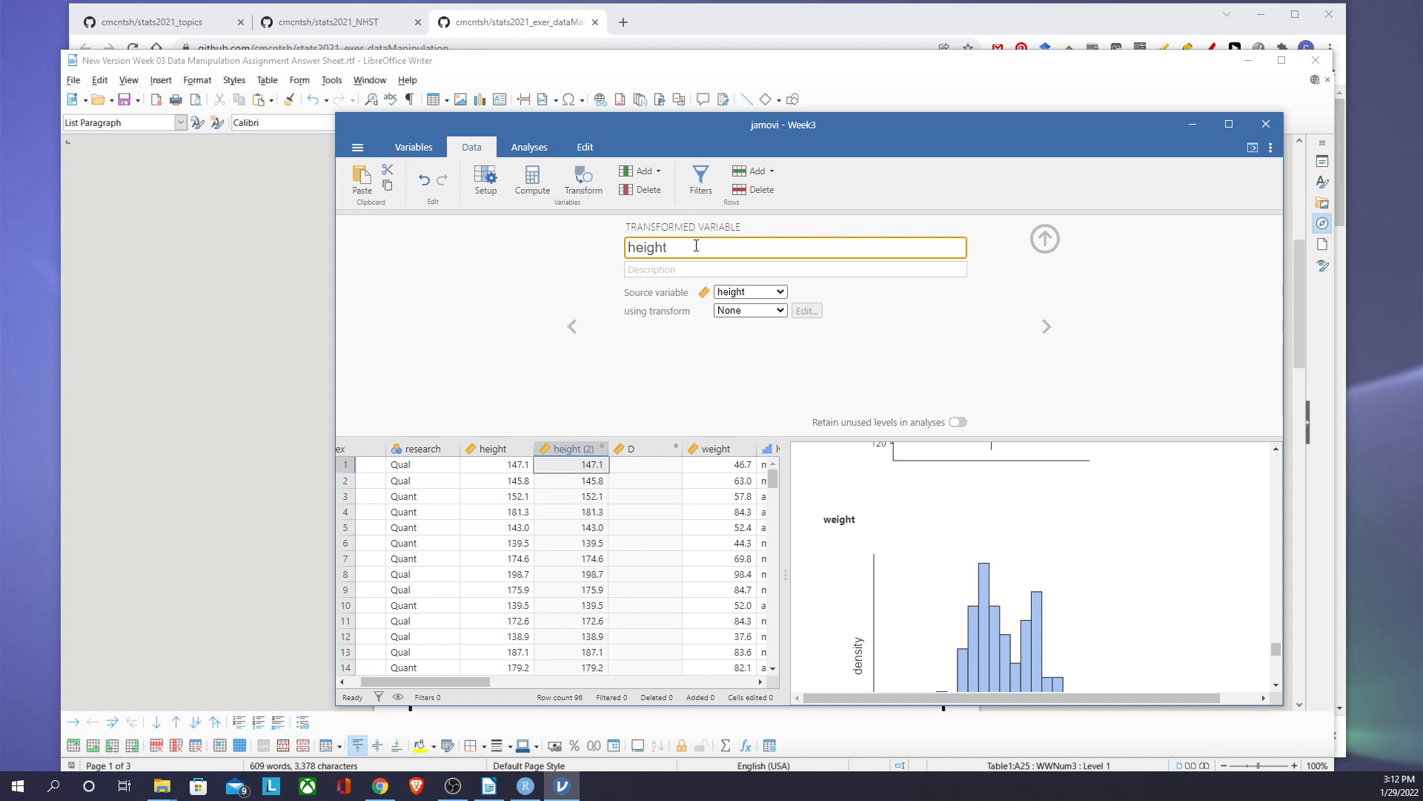
type(")_")
type(")")
type("_me")
type("ters")
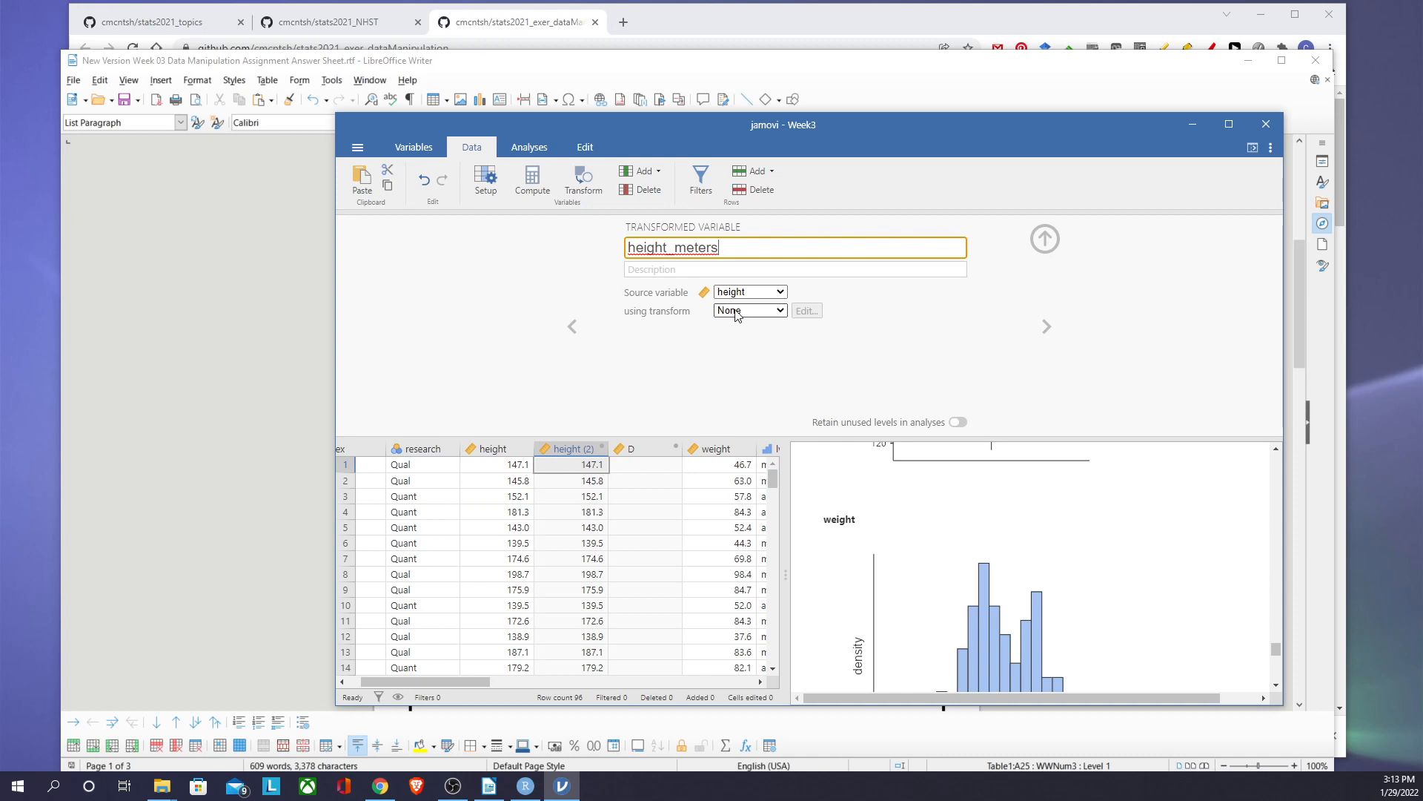
Step: Create a new transform for height_meters with the formula $source/100
left_click(784, 312)
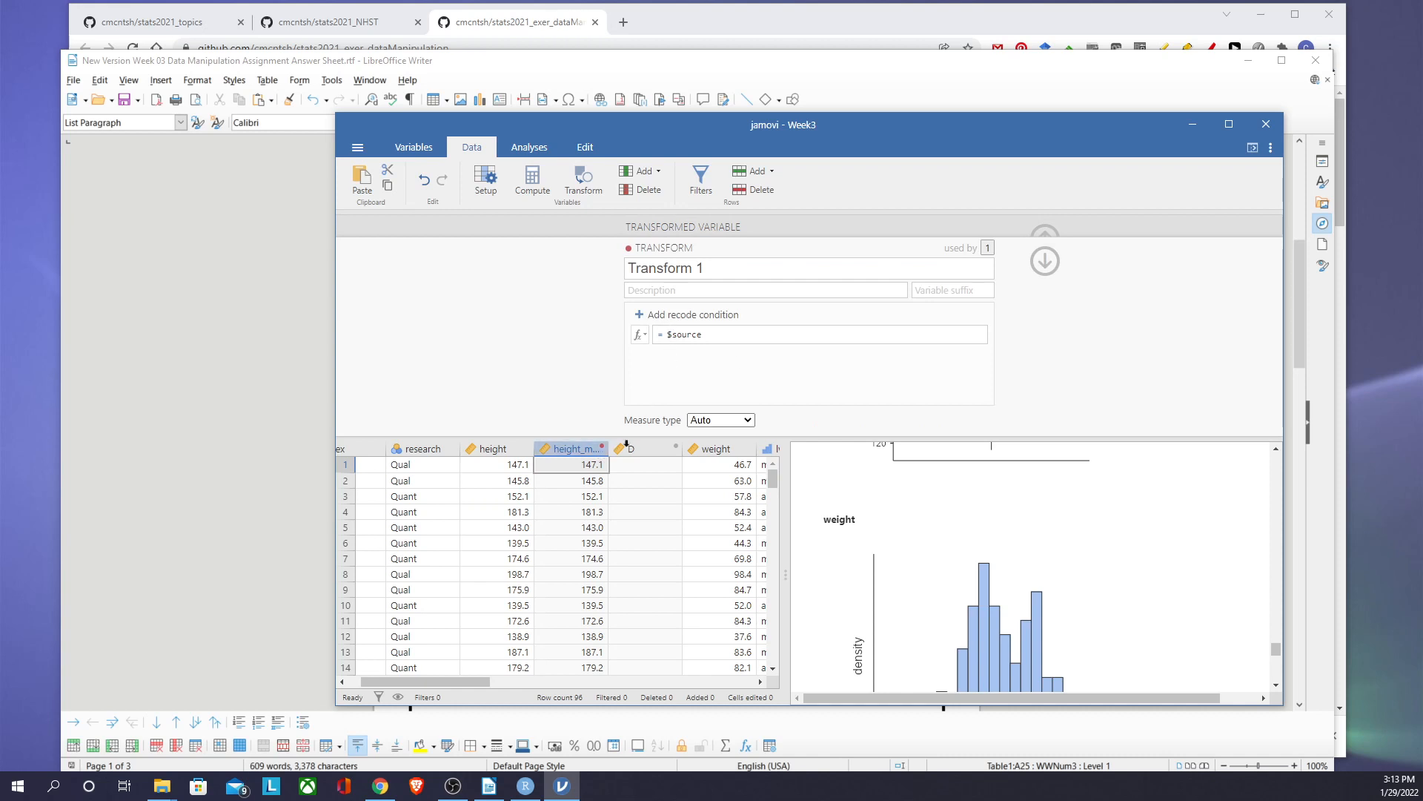
left_click(713, 334)
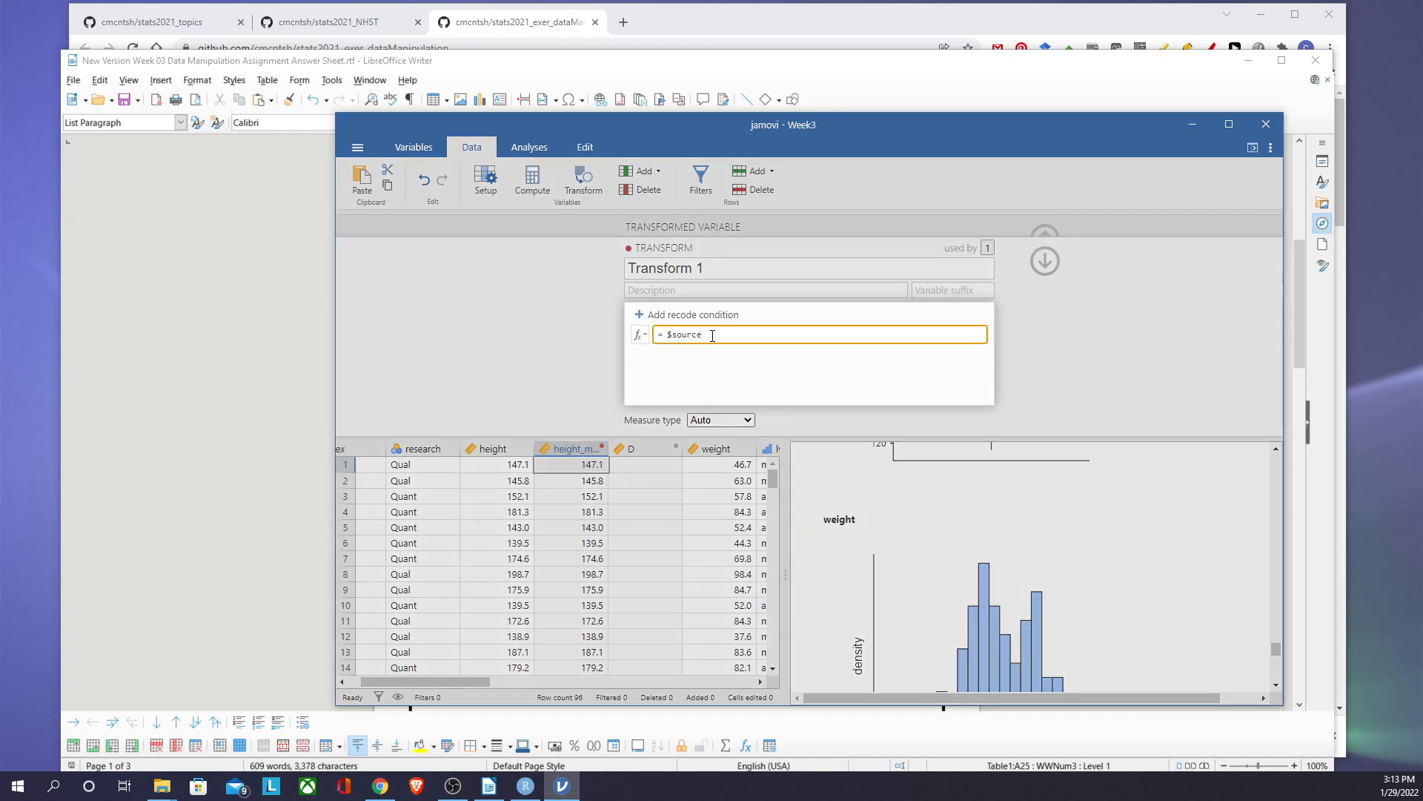
type("/100")
left_click(1063, 348)
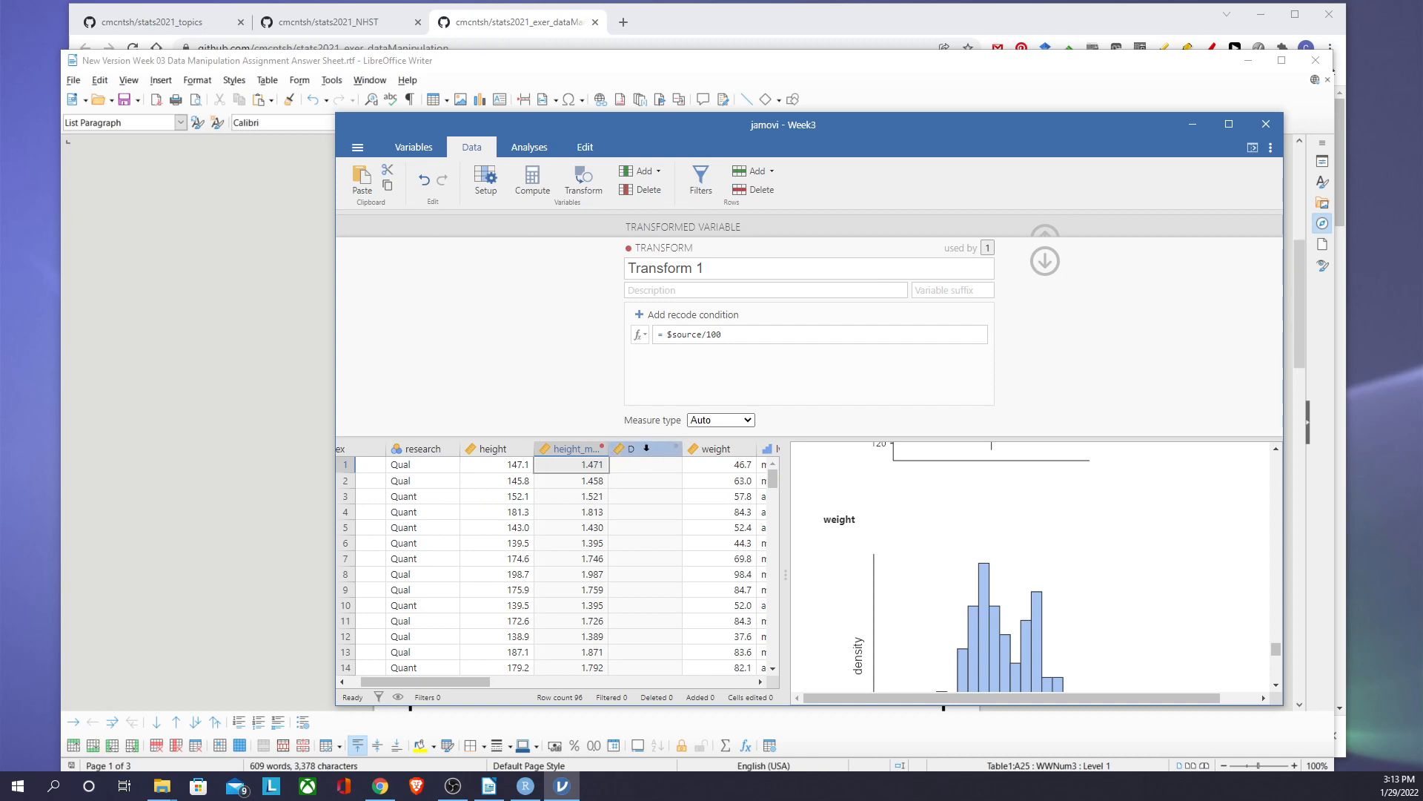
Step: Delete the empty computed variable D and open the settings of height_meters
right_click(646, 448)
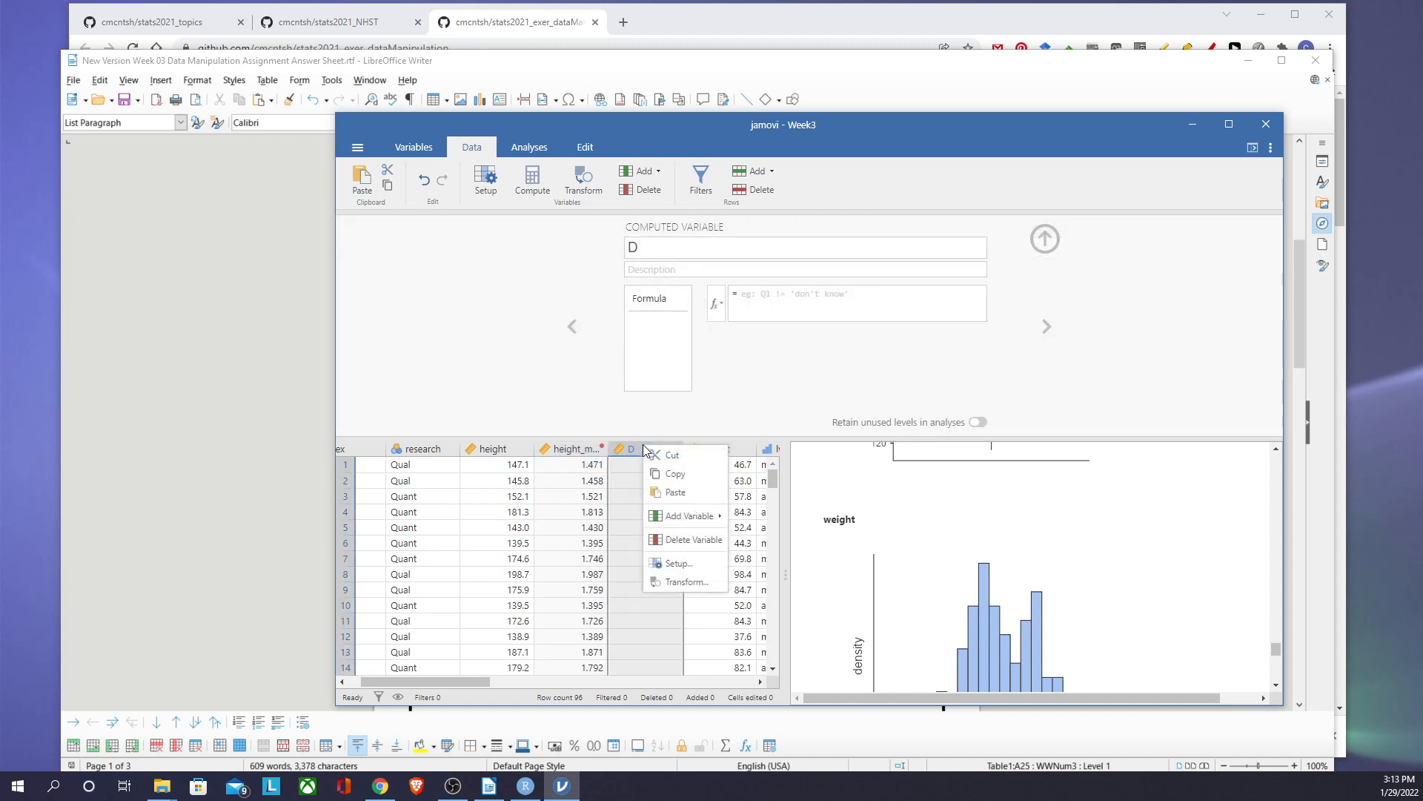
left_click(683, 543)
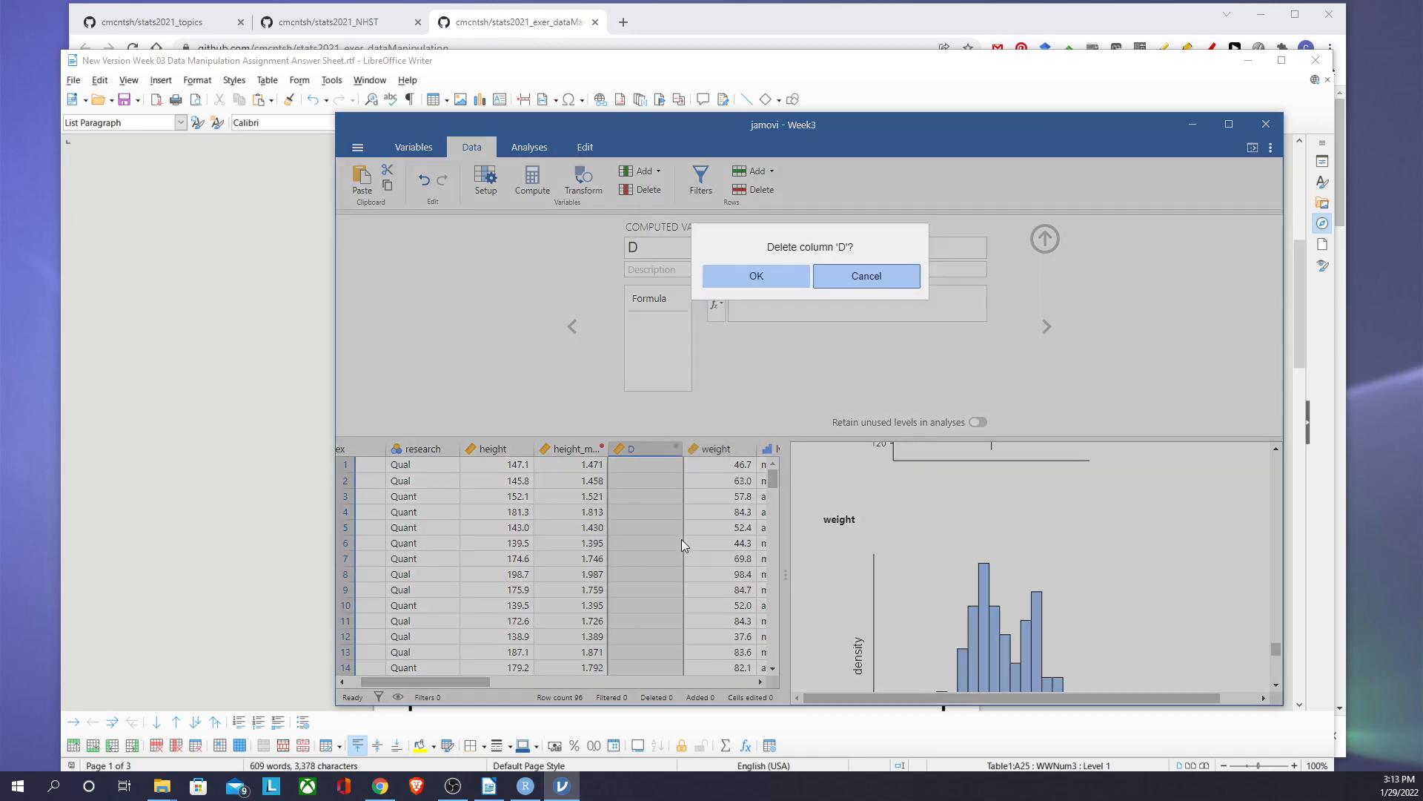
left_click(777, 274)
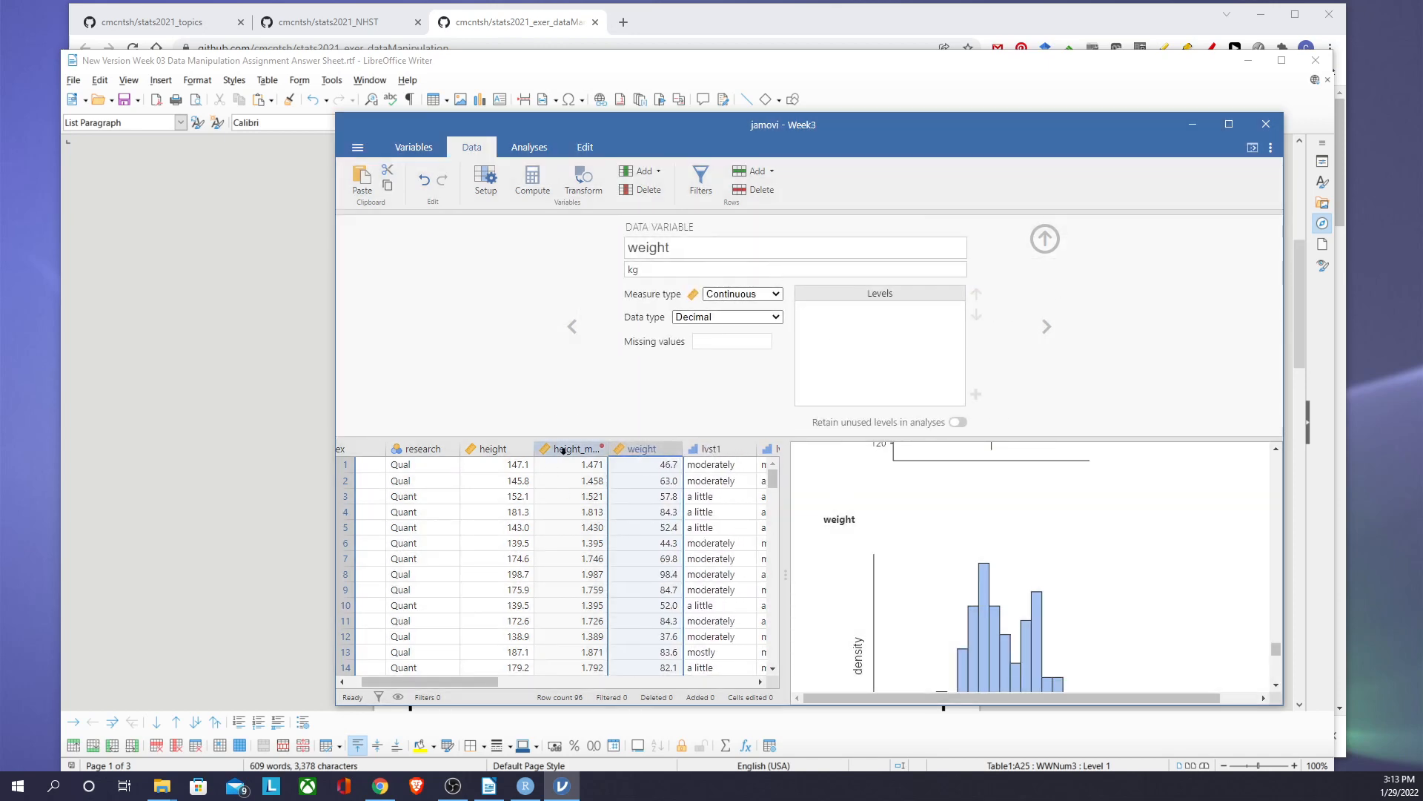
left_click(497, 450)
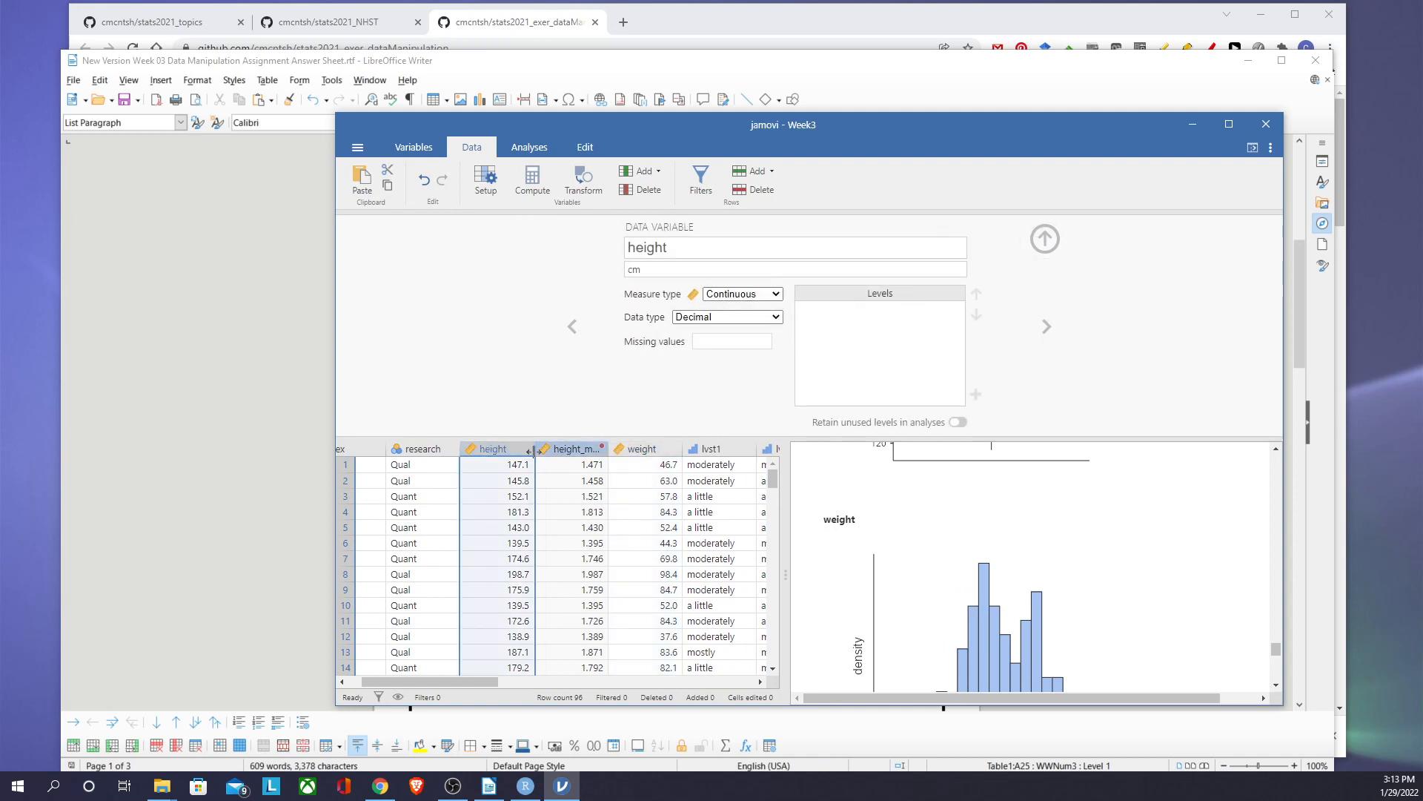
left_click(575, 450)
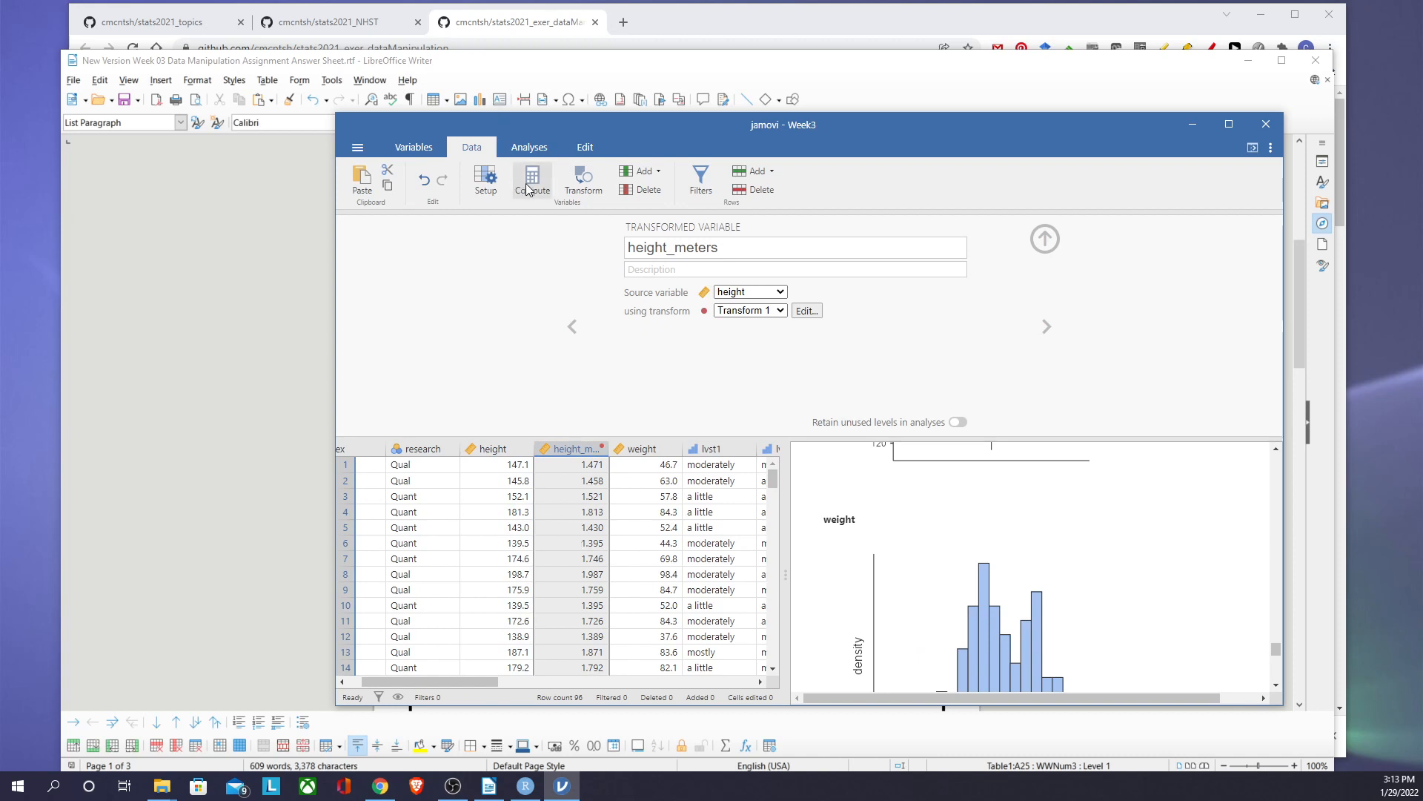
Step: Add a new computed variable after weight in the data sheet and name it BMI
left_click(647, 450)
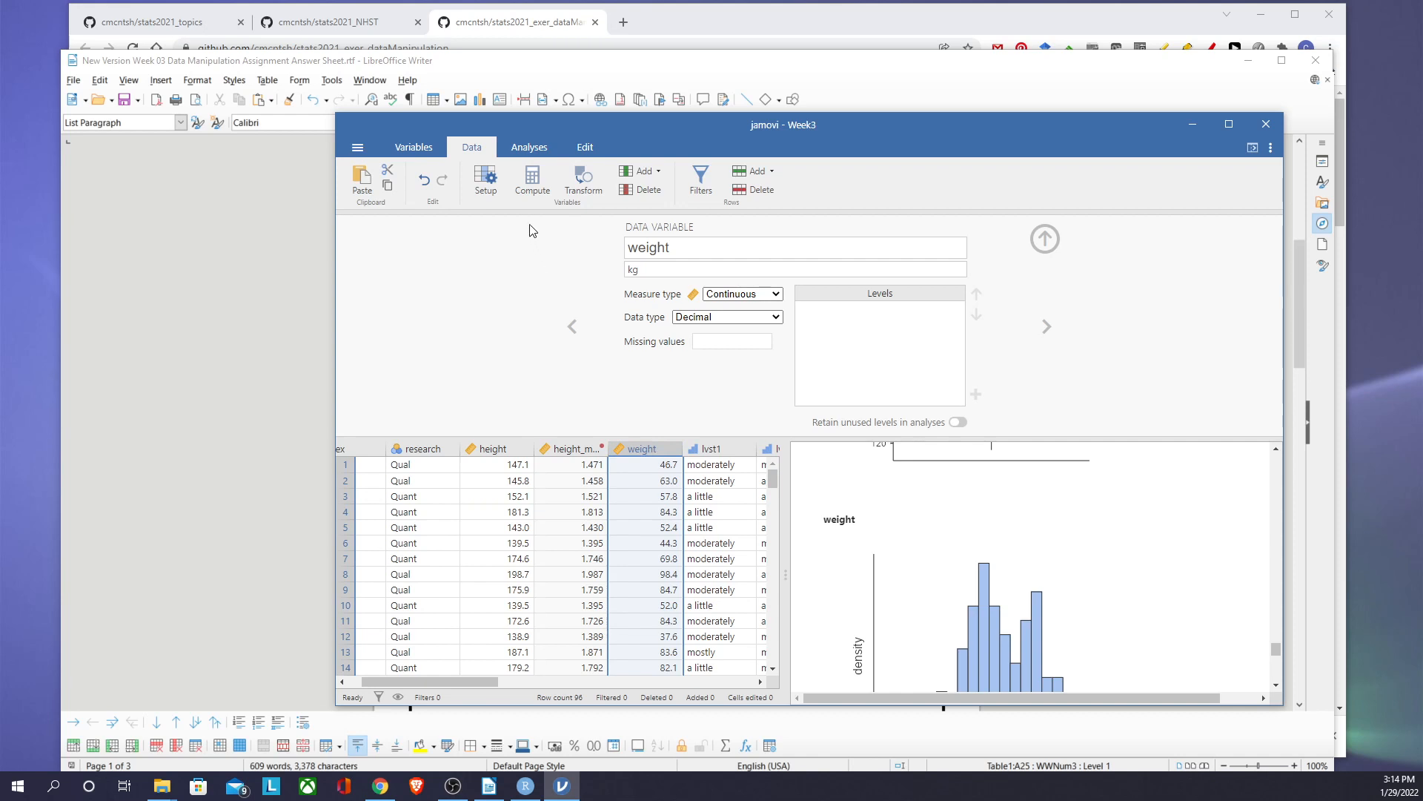
left_click(533, 182)
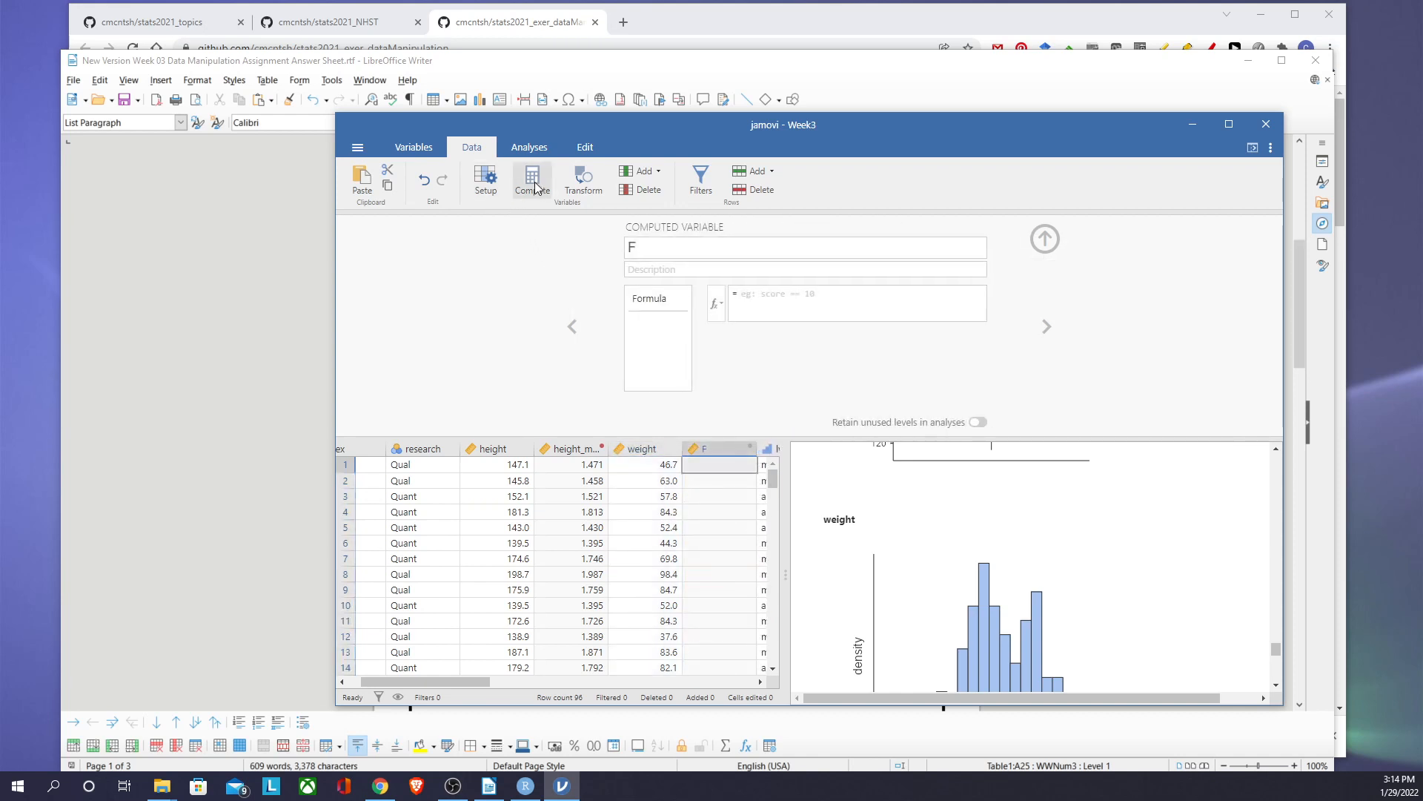
double_click(630, 247)
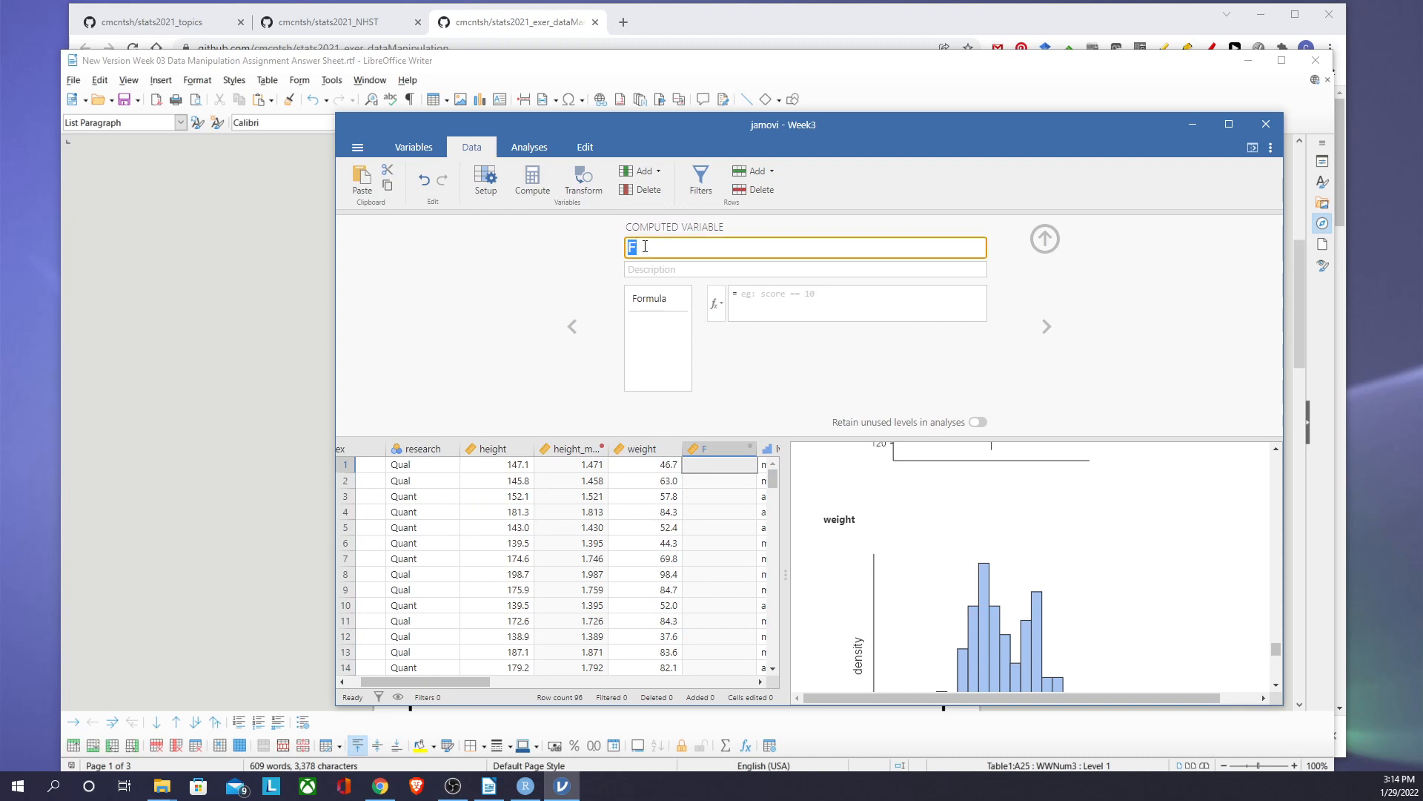
type("BMI")
Step: Enter the formula weight/height_meter^2 for the BMI variable, moving the jamovi window aside
left_click(750, 295)
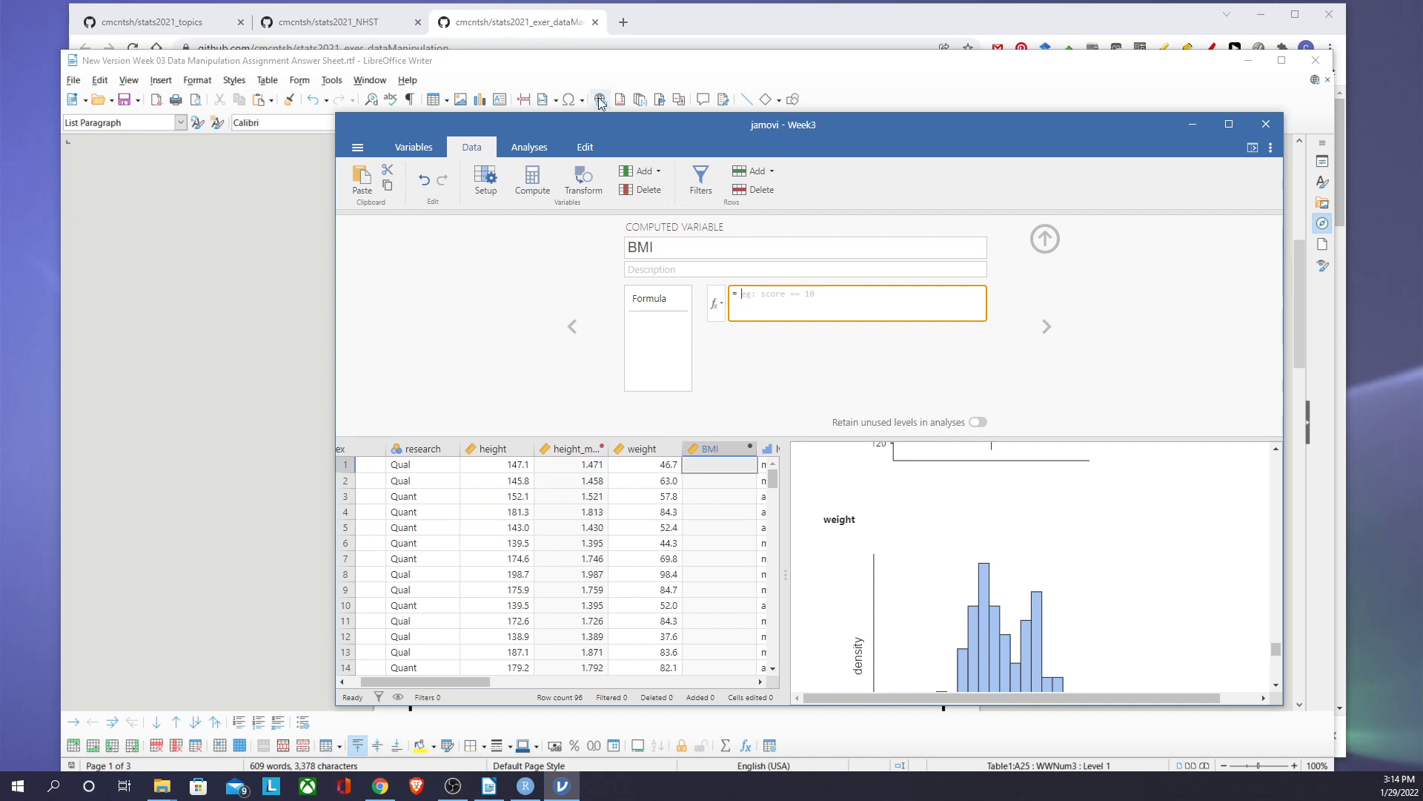
left_click_drag(554, 120, 487, 100)
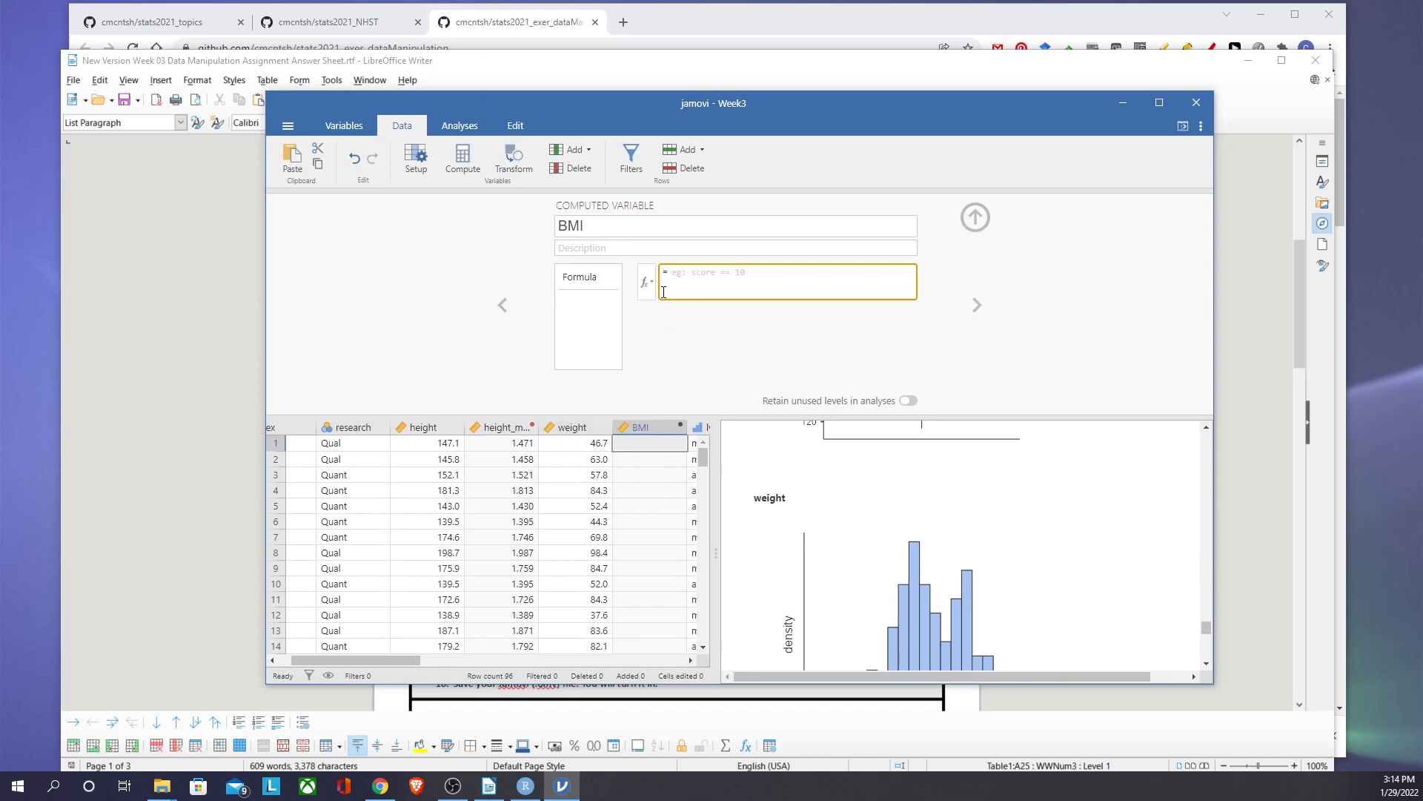
type("weight/height")
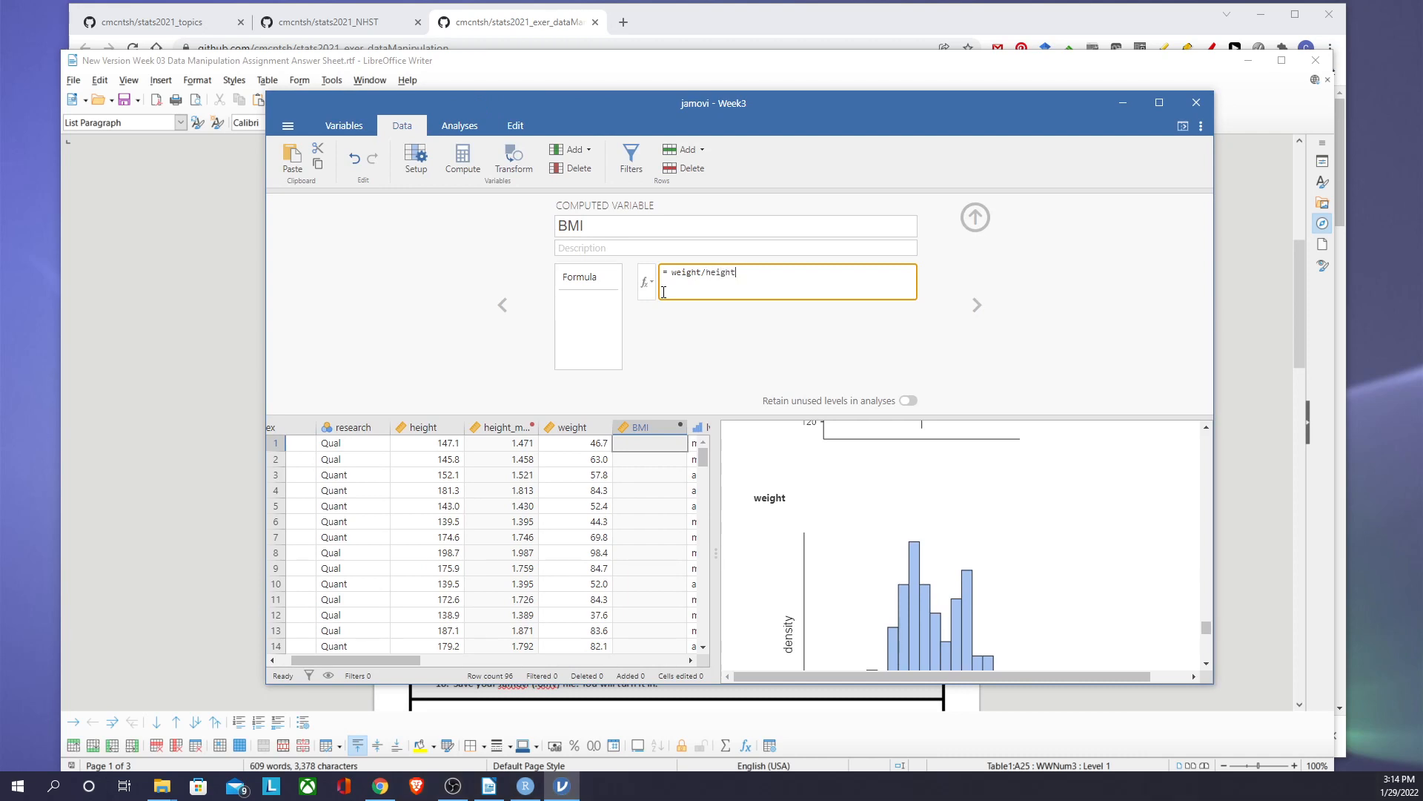
type("_meter^2")
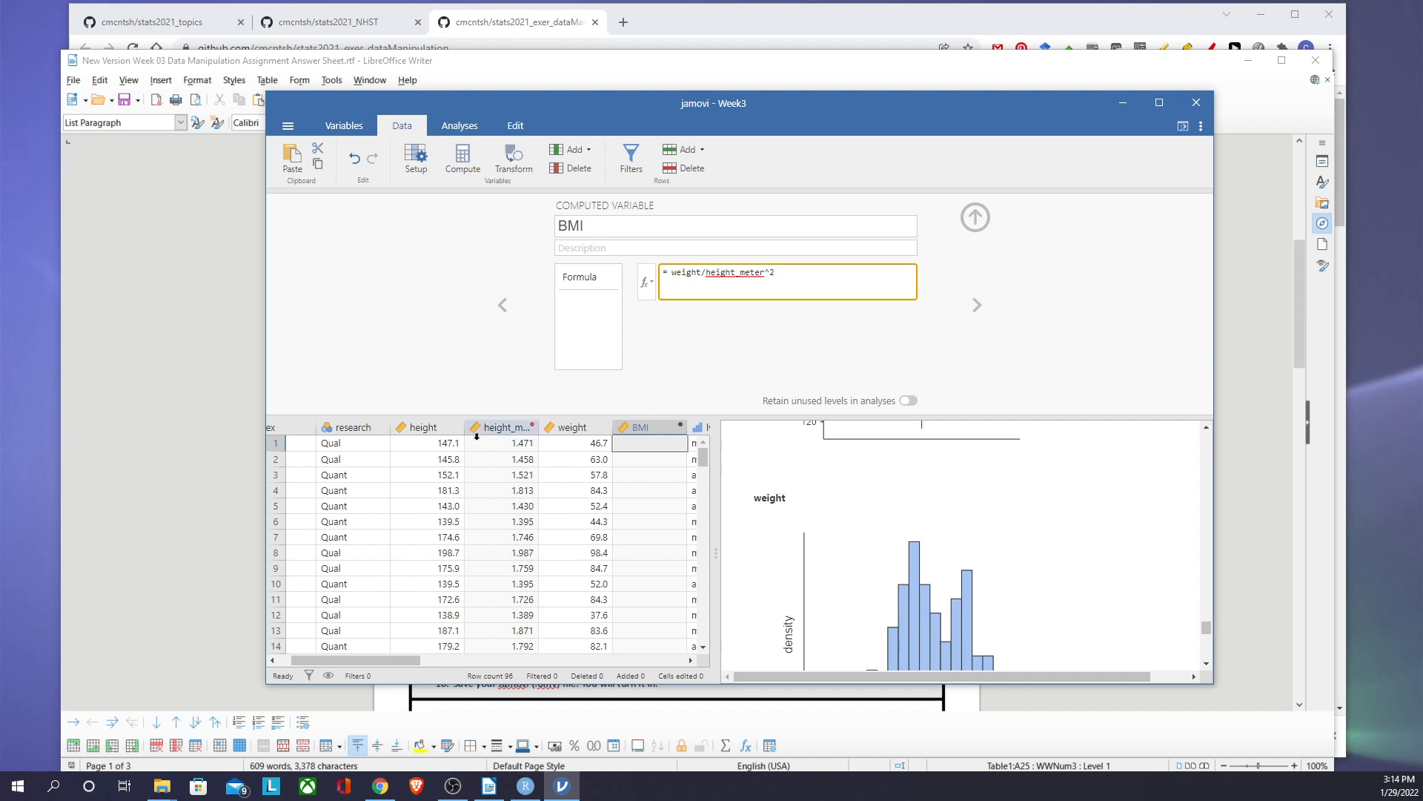
left_click(785, 363)
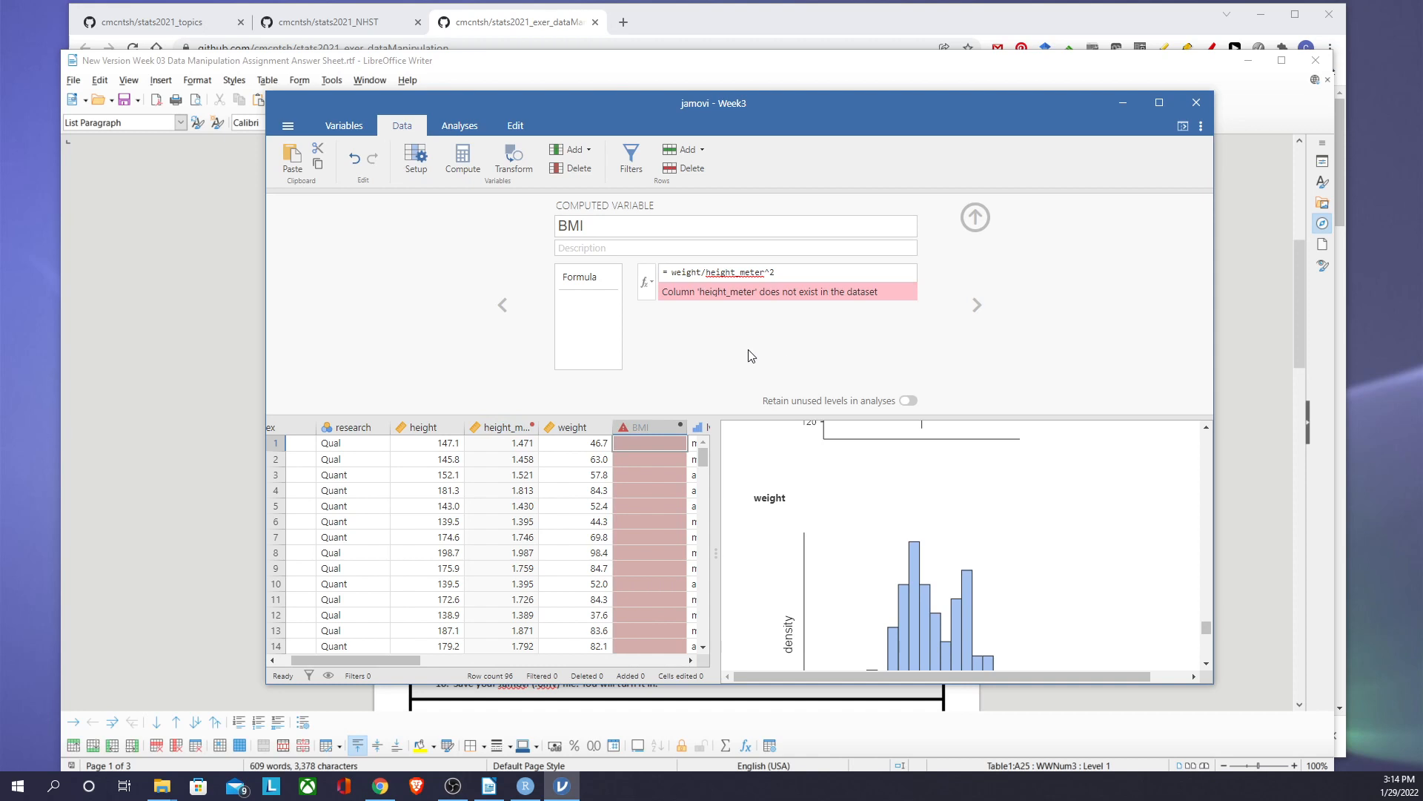
Step: Check the name of the height-in-meters variable, correct the BMI formula to weight/height_meters^2, and review the computed column
left_click(497, 428)
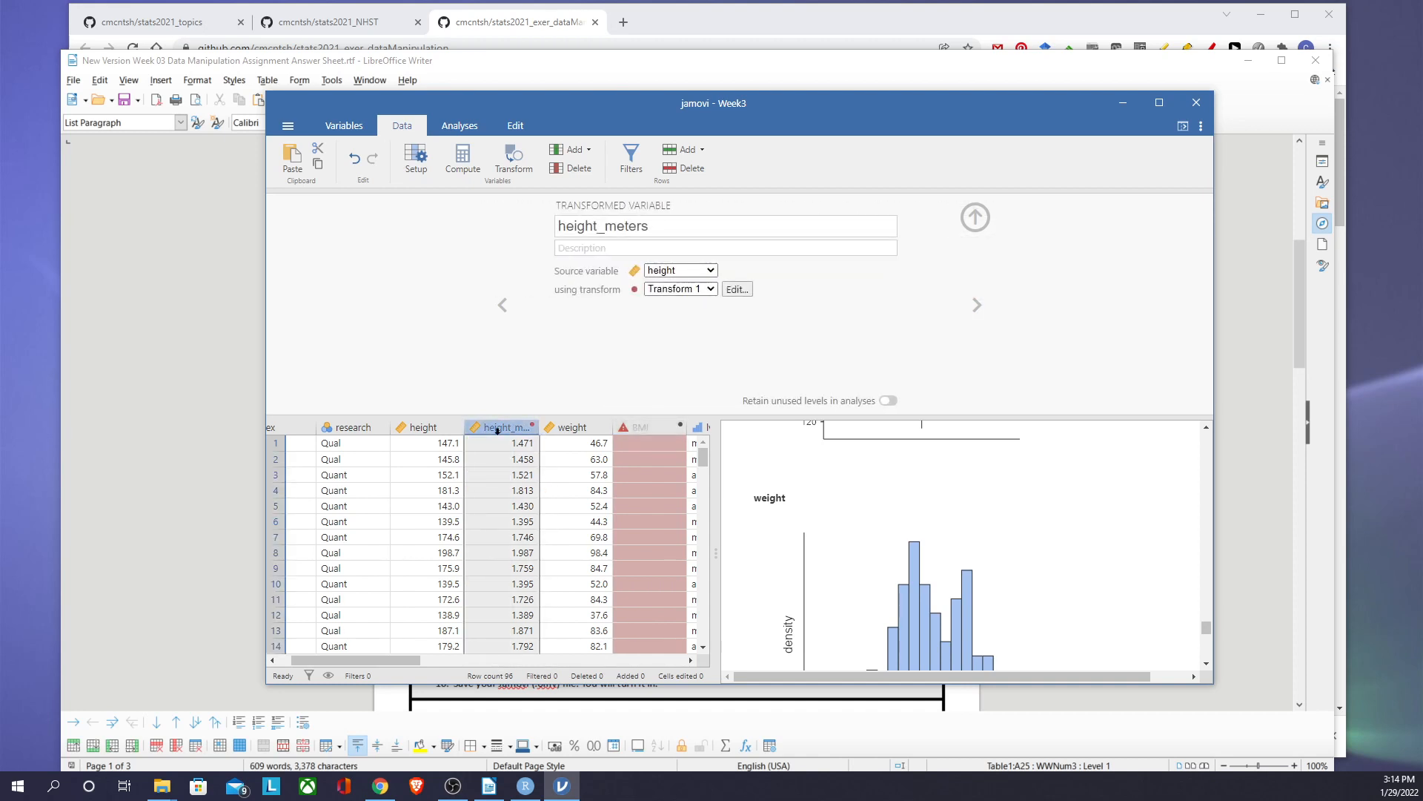
left_click(646, 427)
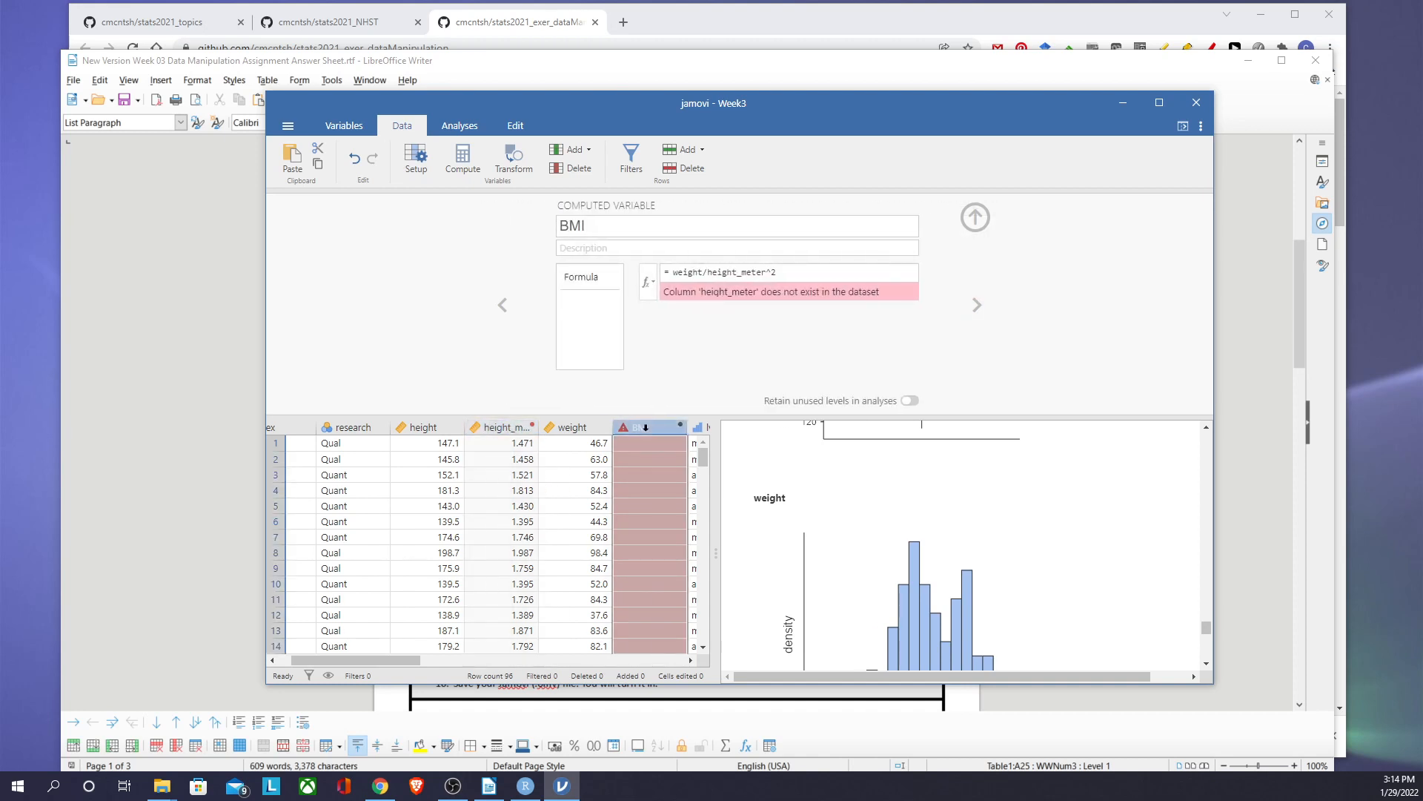
left_click(765, 271)
type("s")
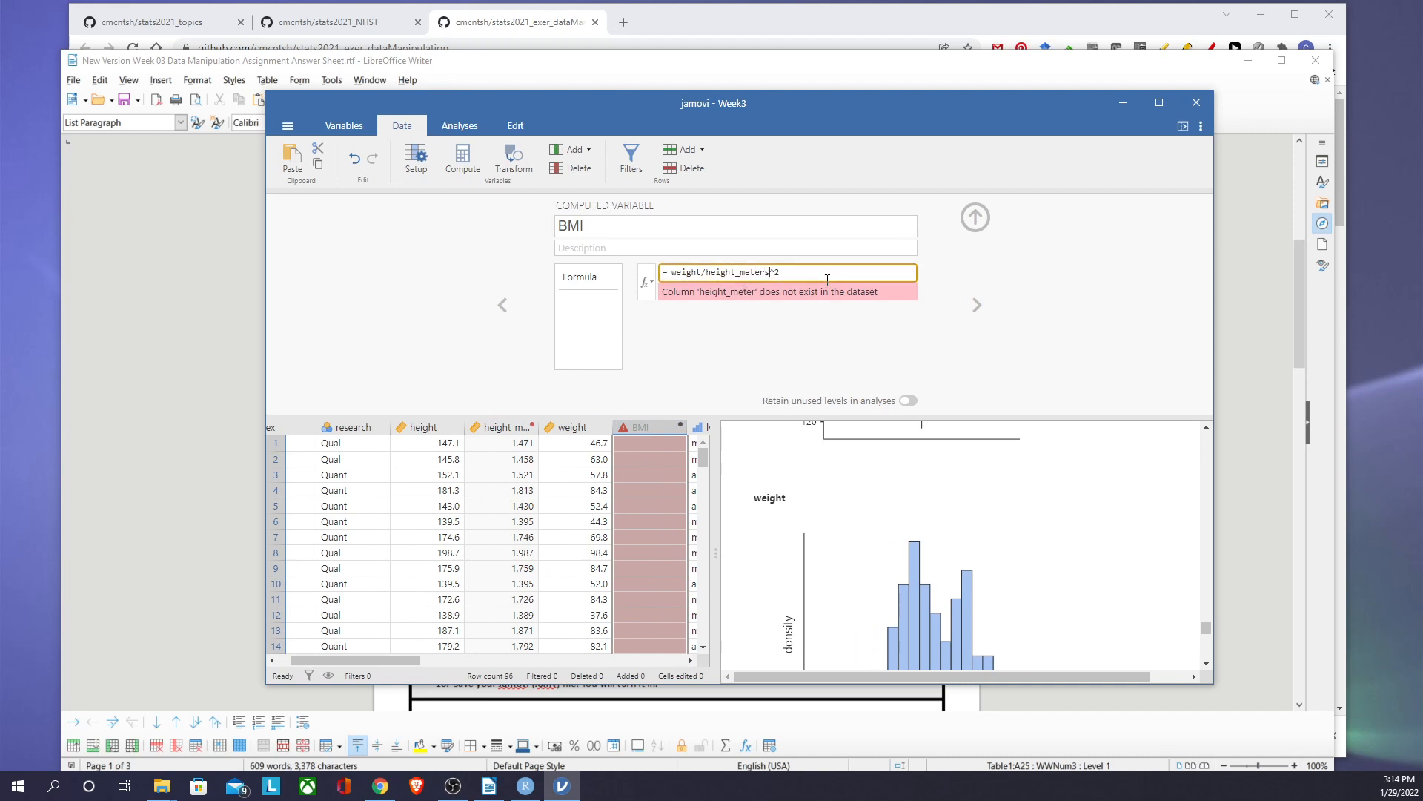
key("Return")
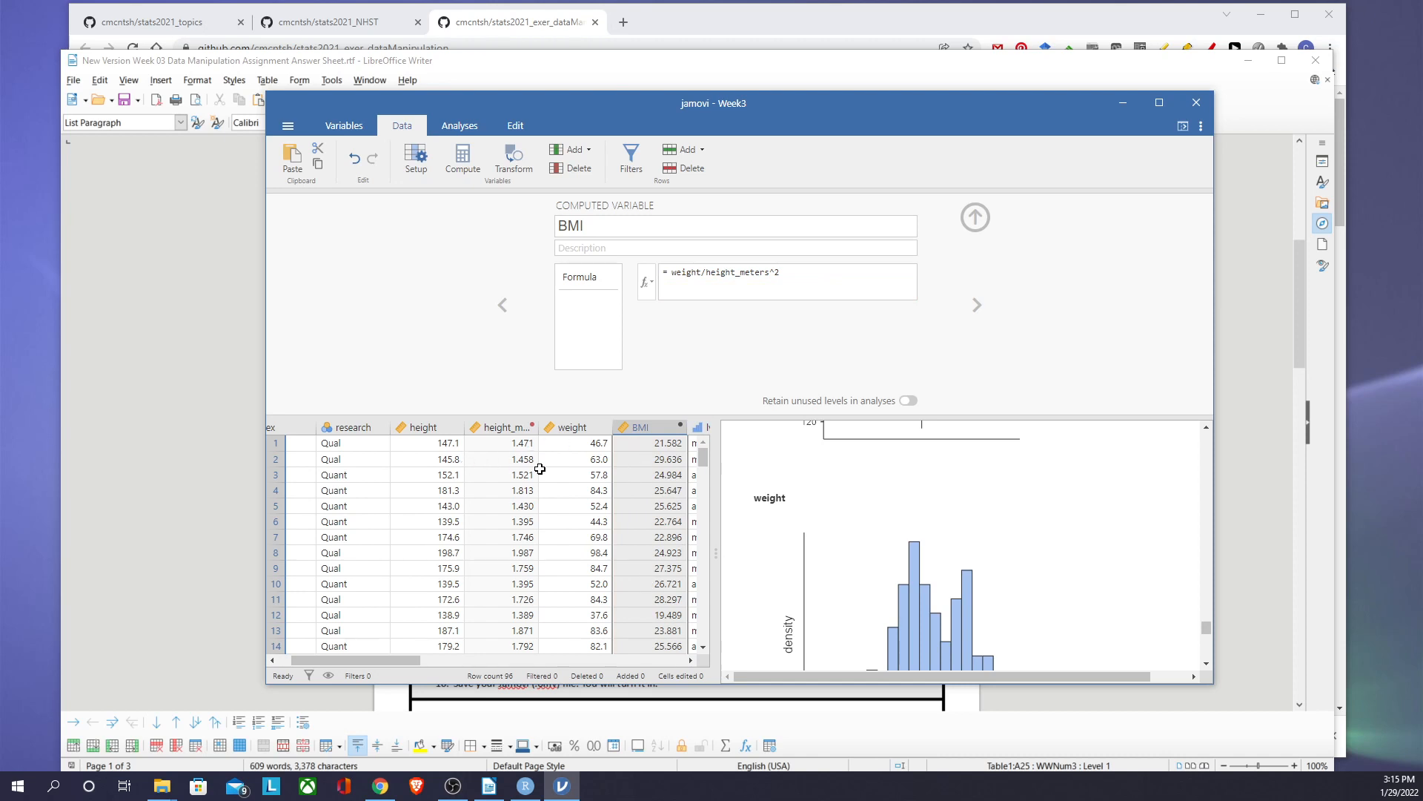
scroll(653, 505, "down", 5)
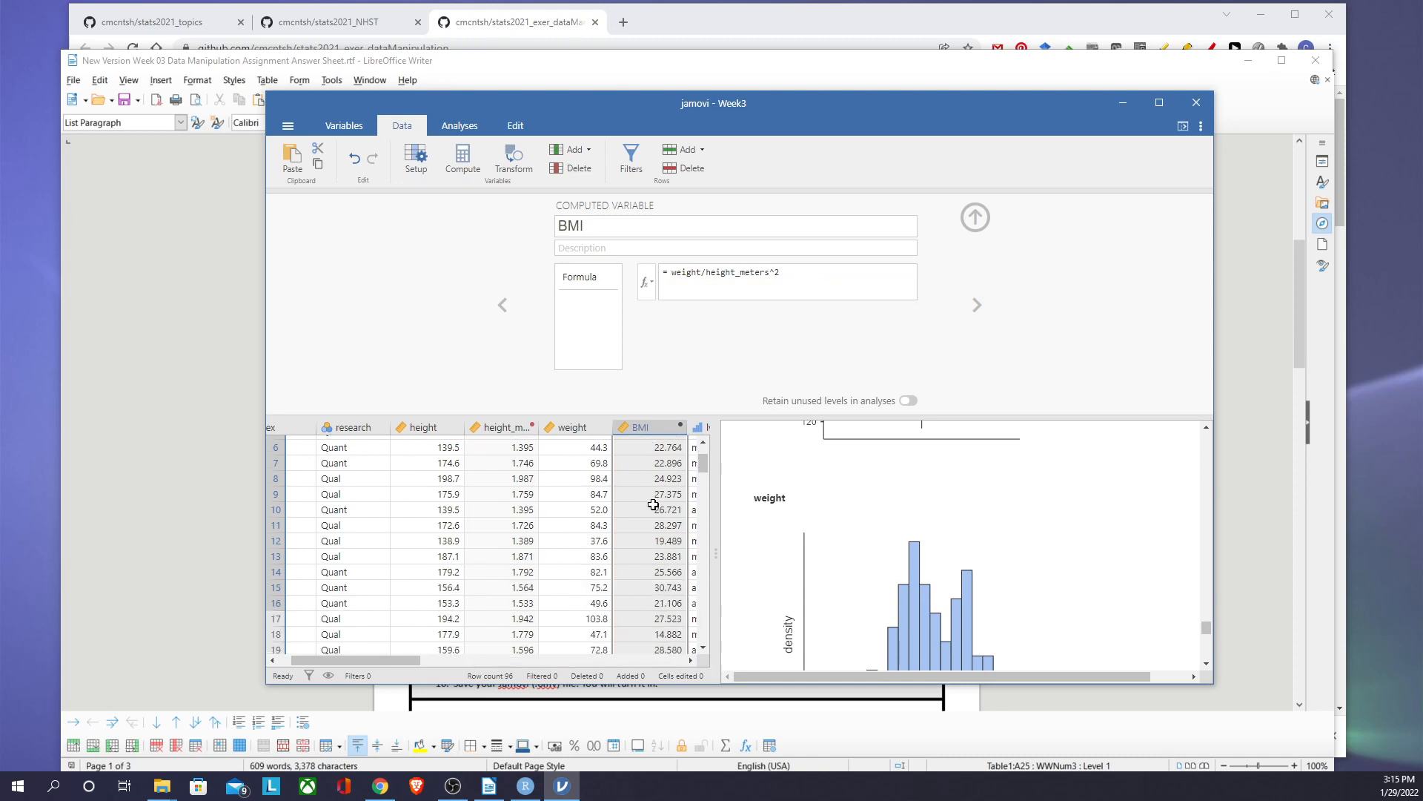
scroll(651, 505, "up", 5)
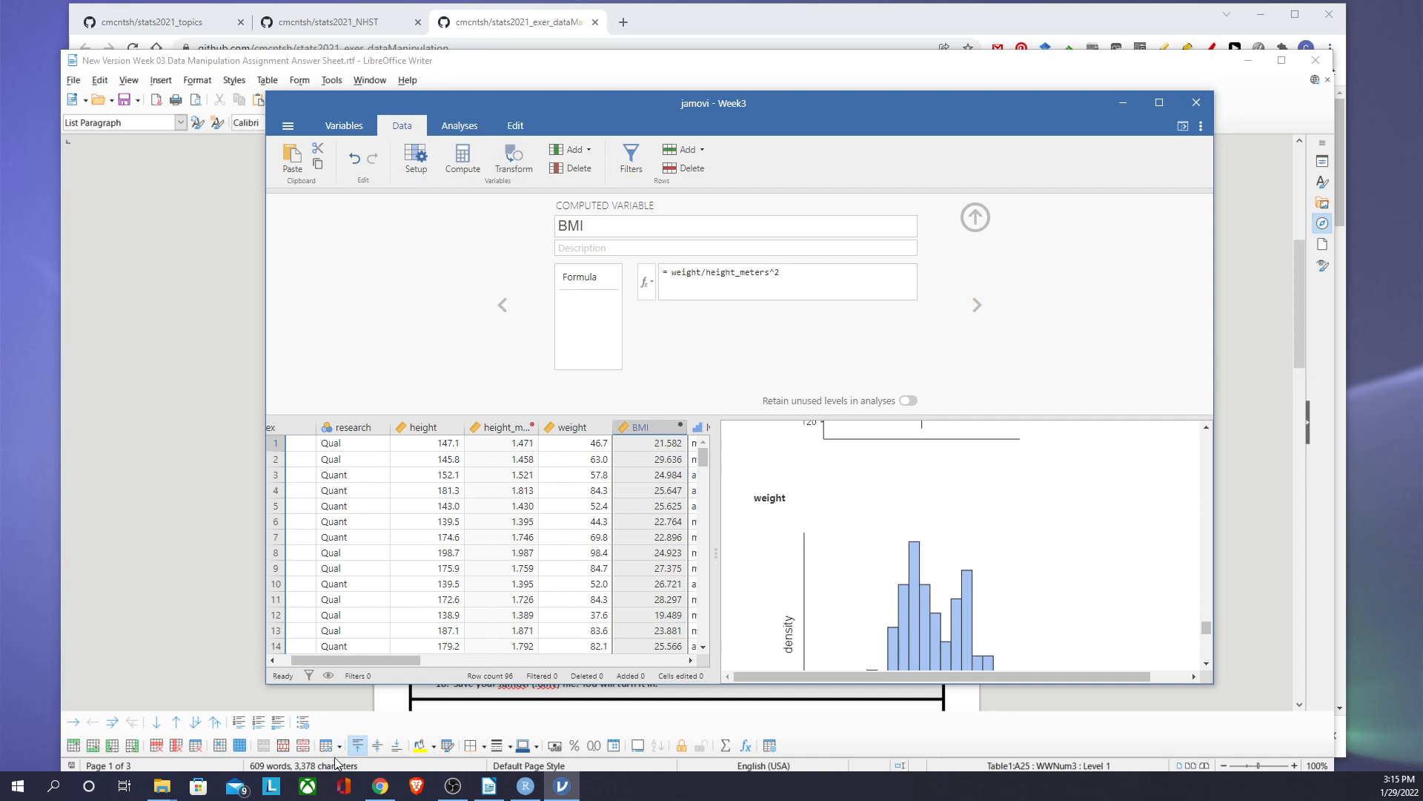
Step: Read question 9 in the Writer answer sheet, and add a transformed variable based on lvst4 in jamovi
mouse_move(485, 791)
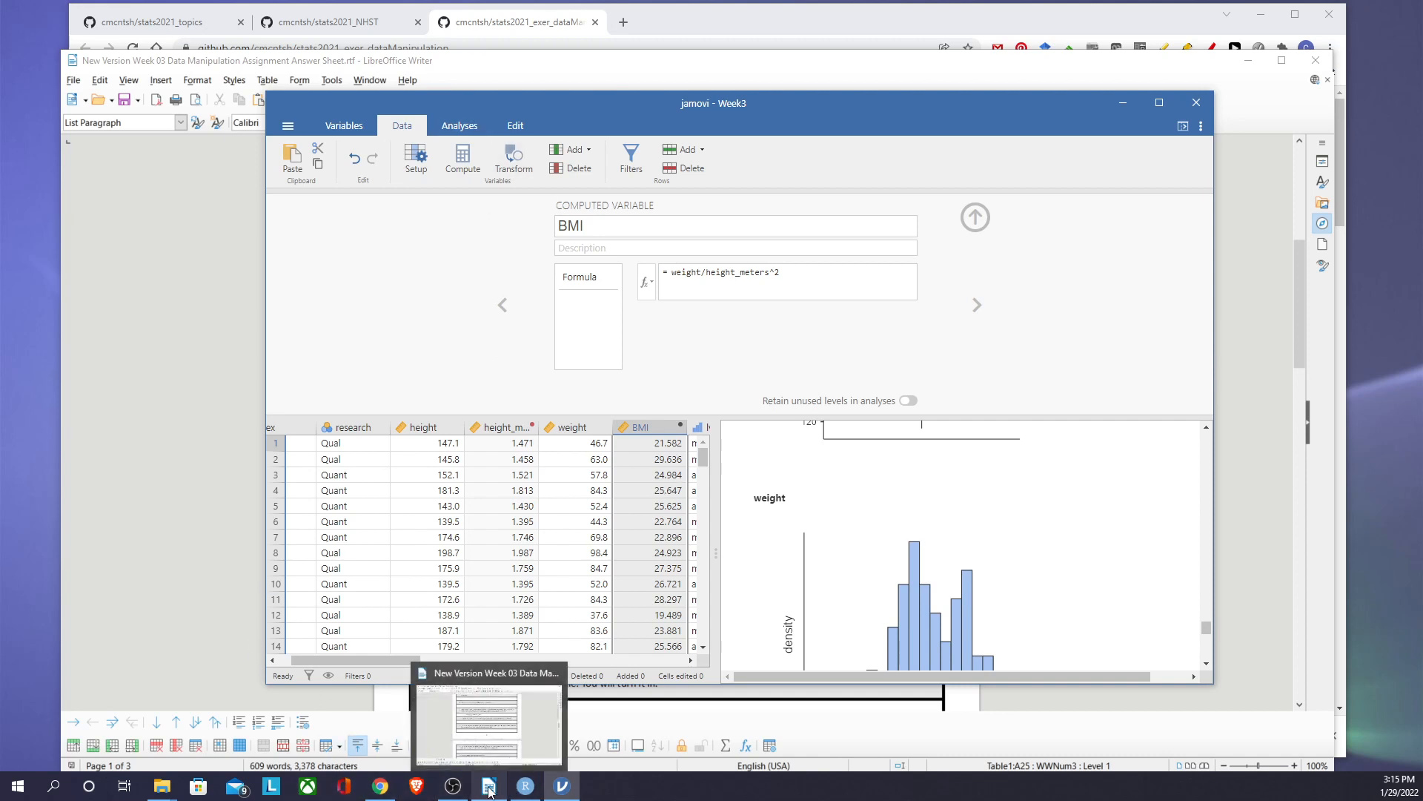
left_click(478, 740)
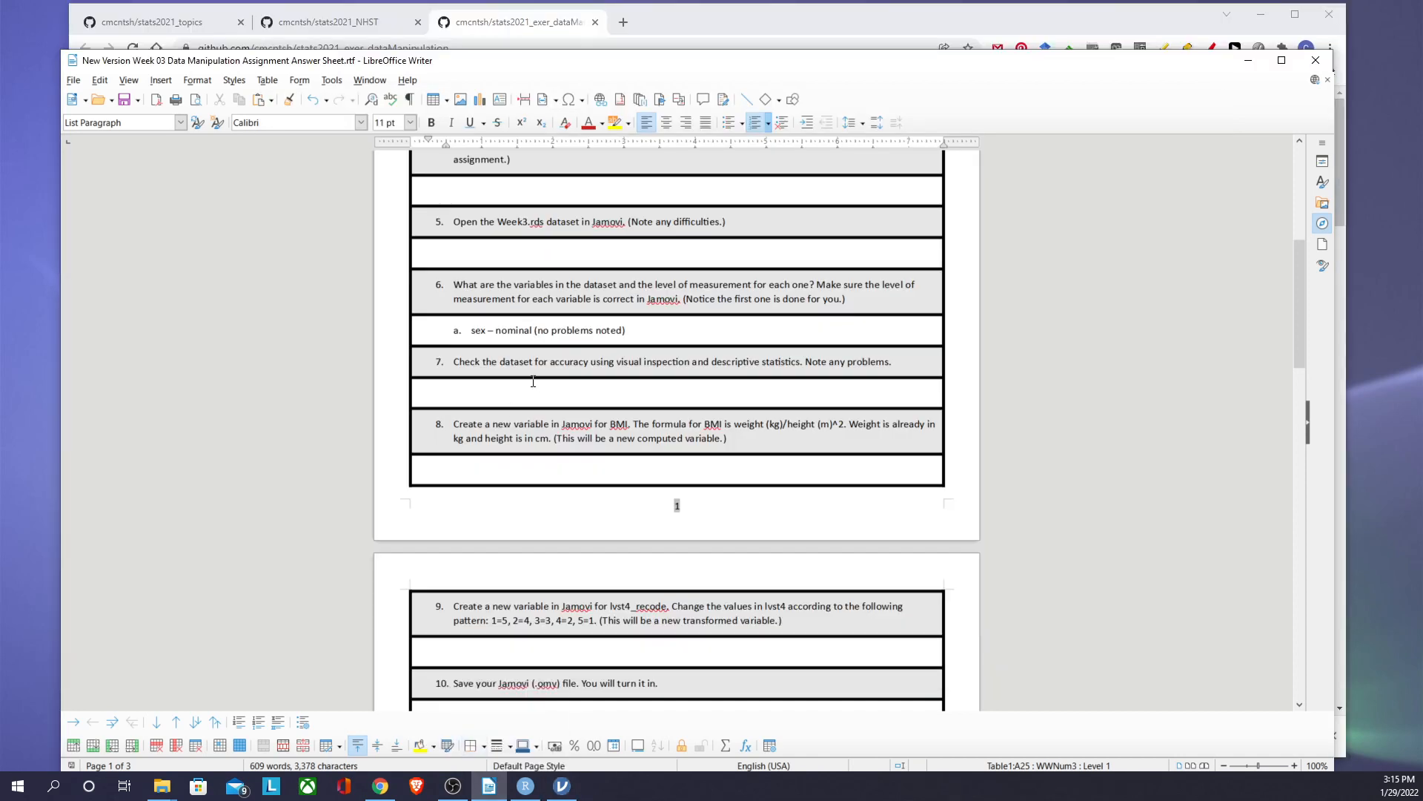
scroll(533, 382, "down", 3)
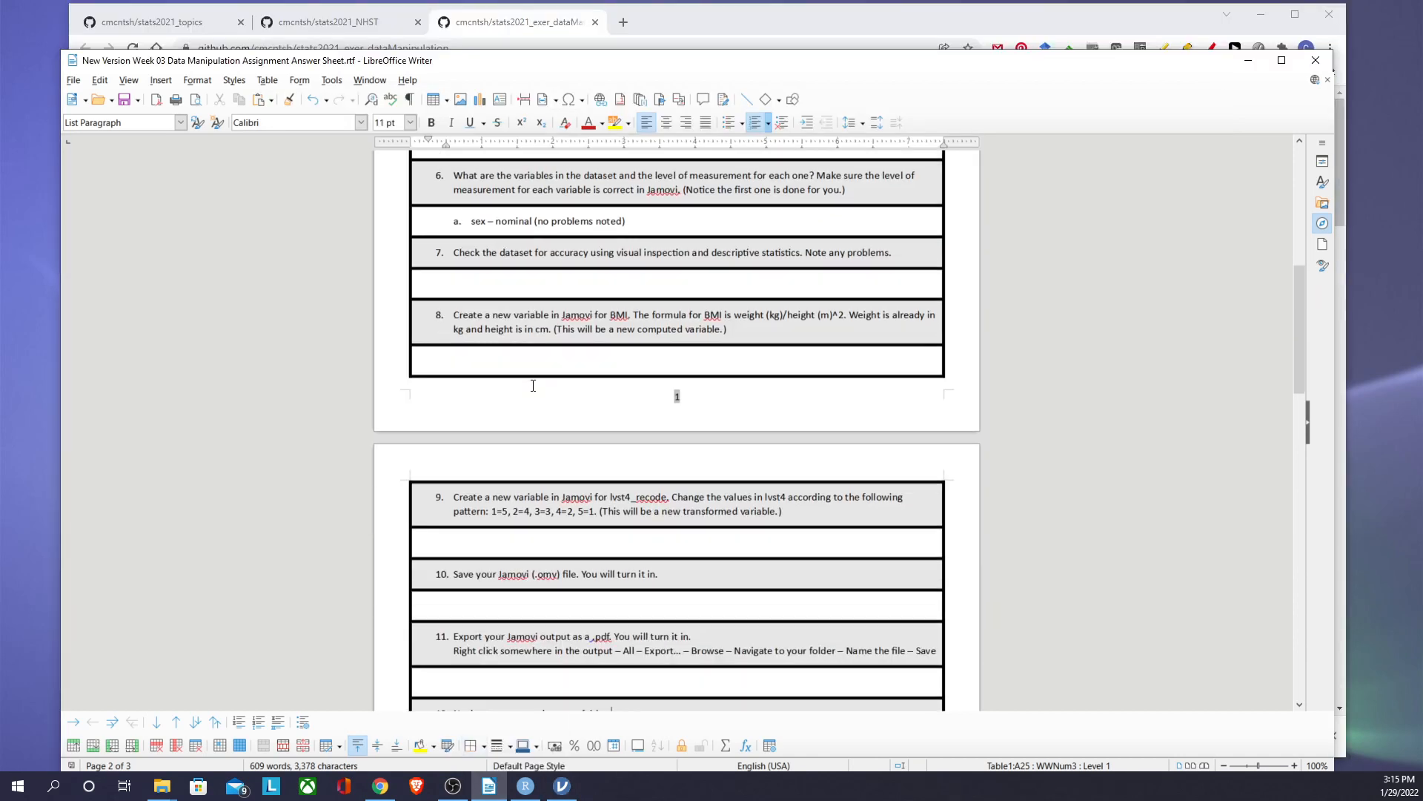
scroll(533, 386, "down", 3)
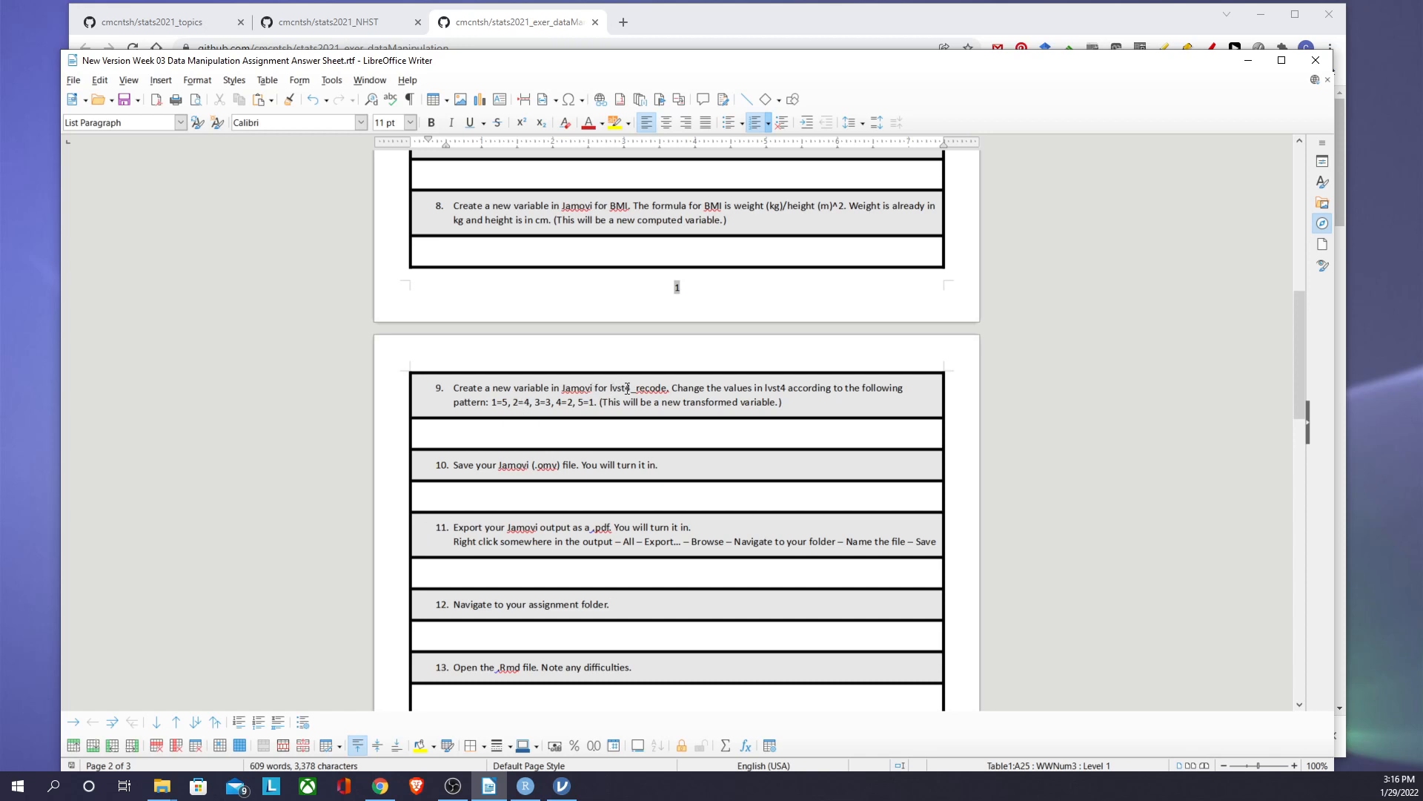
left_click(565, 790)
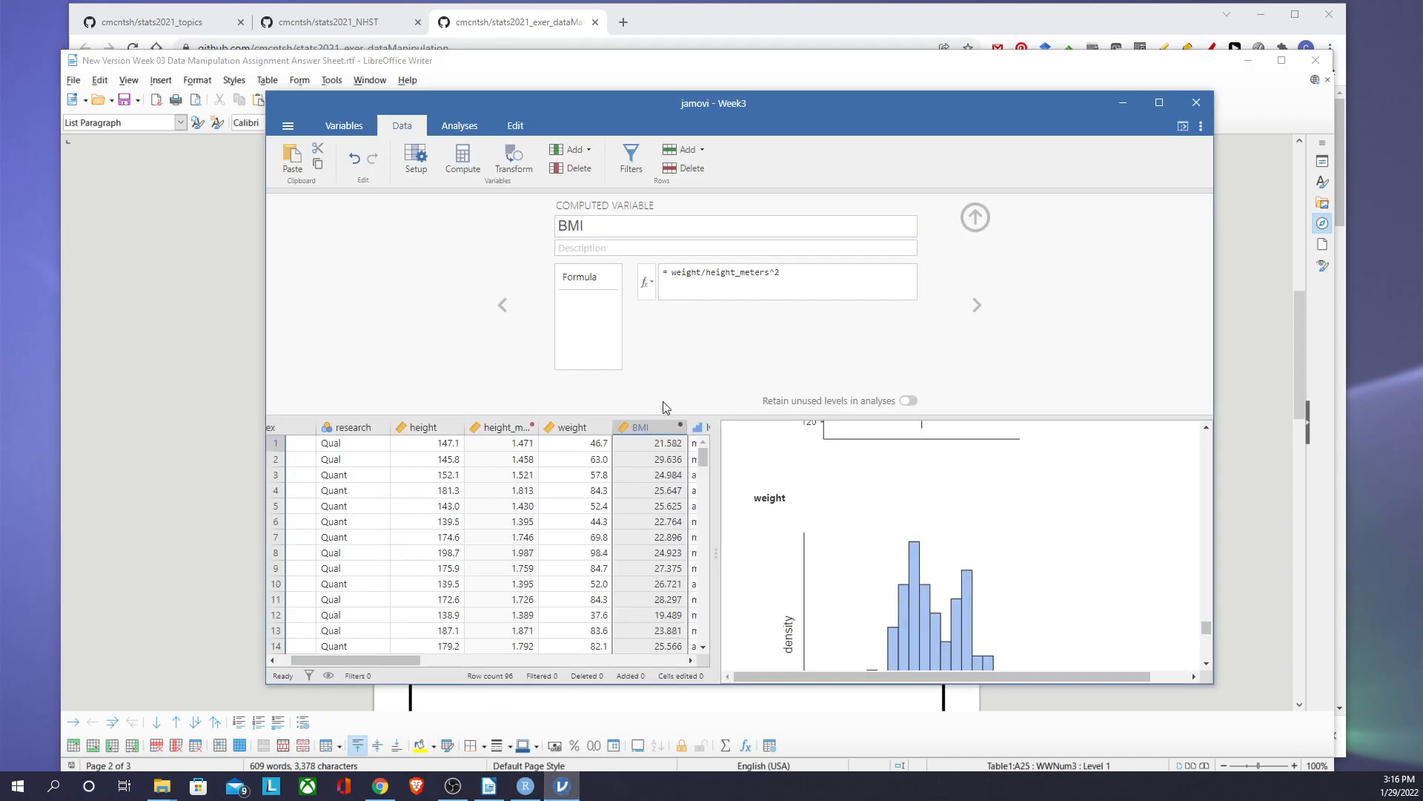
left_click_drag(381, 660, 503, 671)
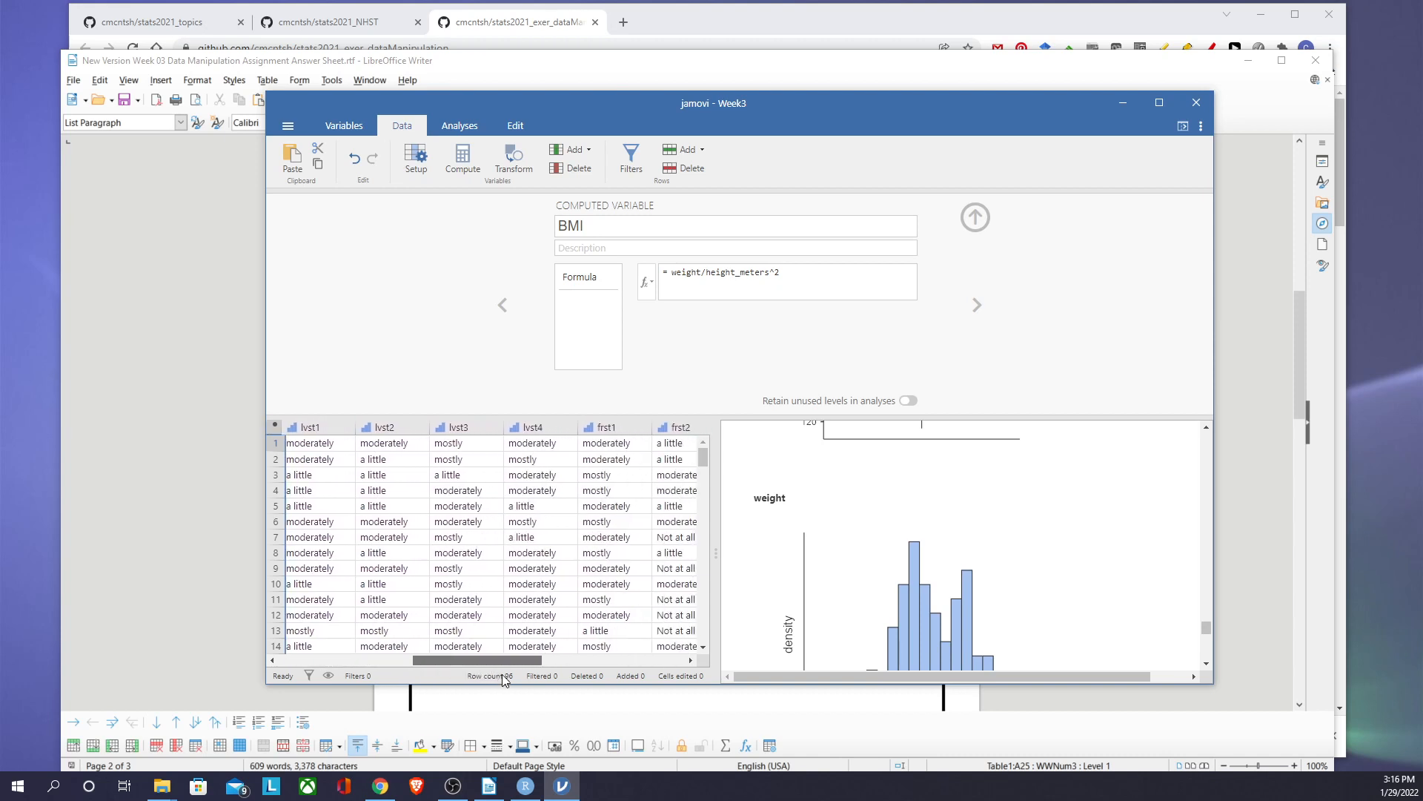
left_click(559, 429)
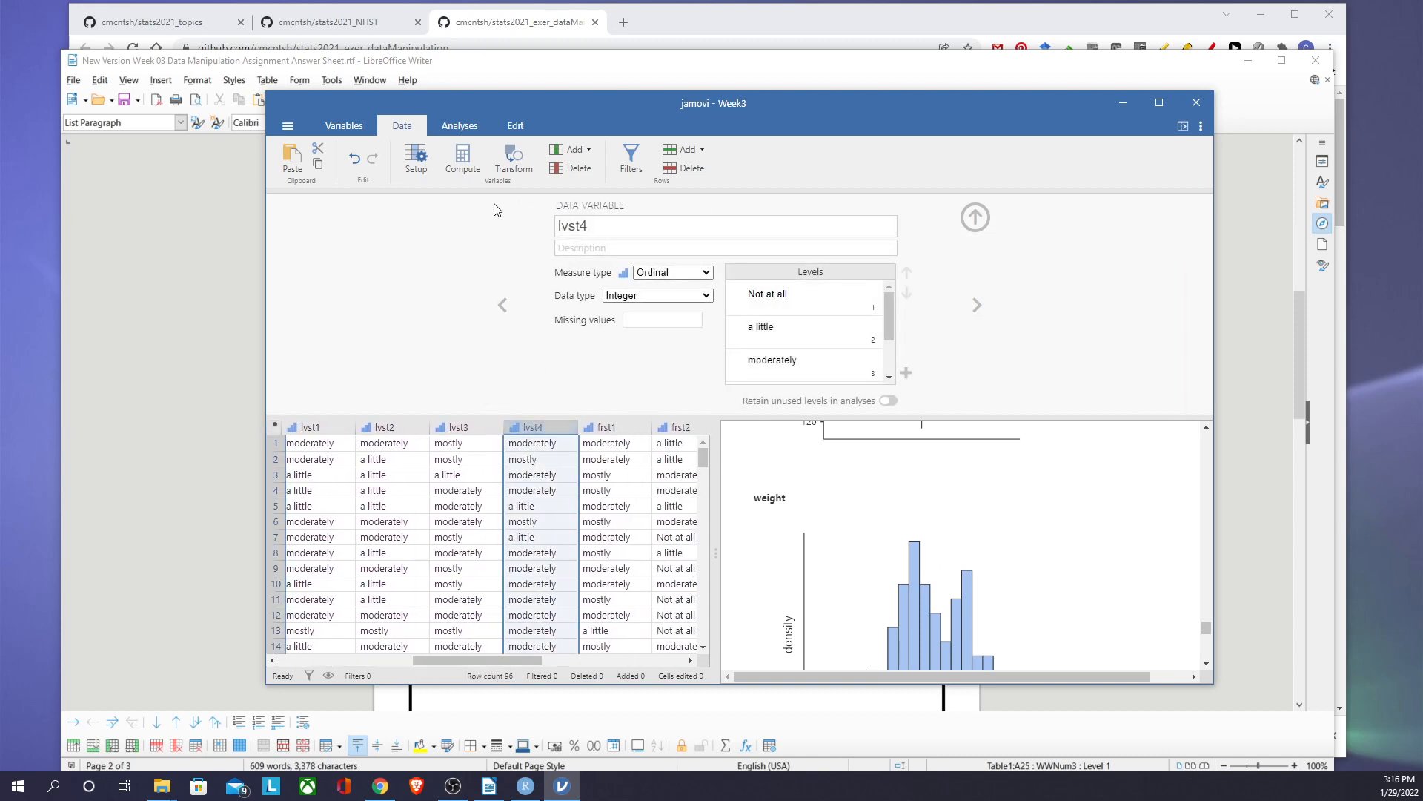
left_click(514, 160)
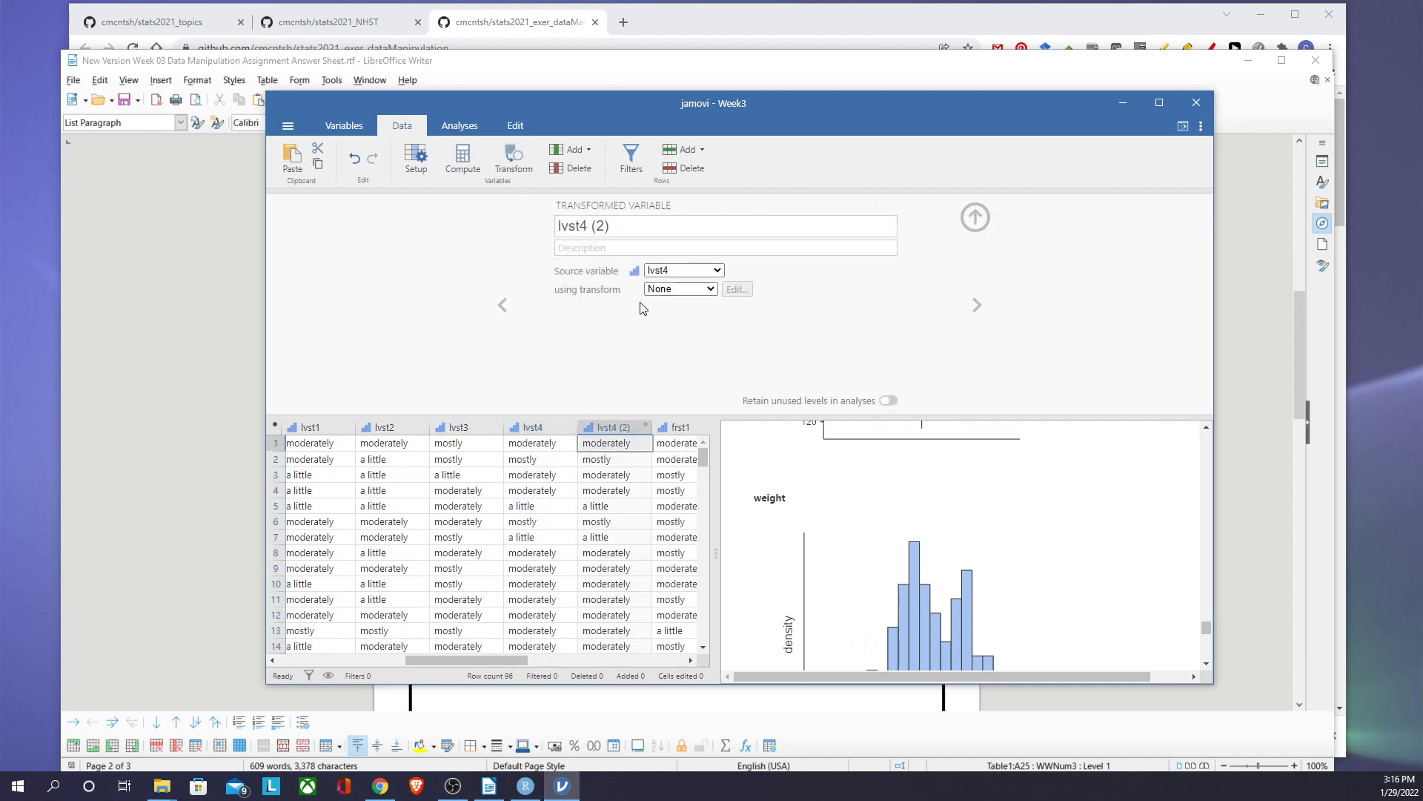
Step: Create a new transform for the lvst4 transformed variable with the formula 6 - $source
left_click(709, 290)
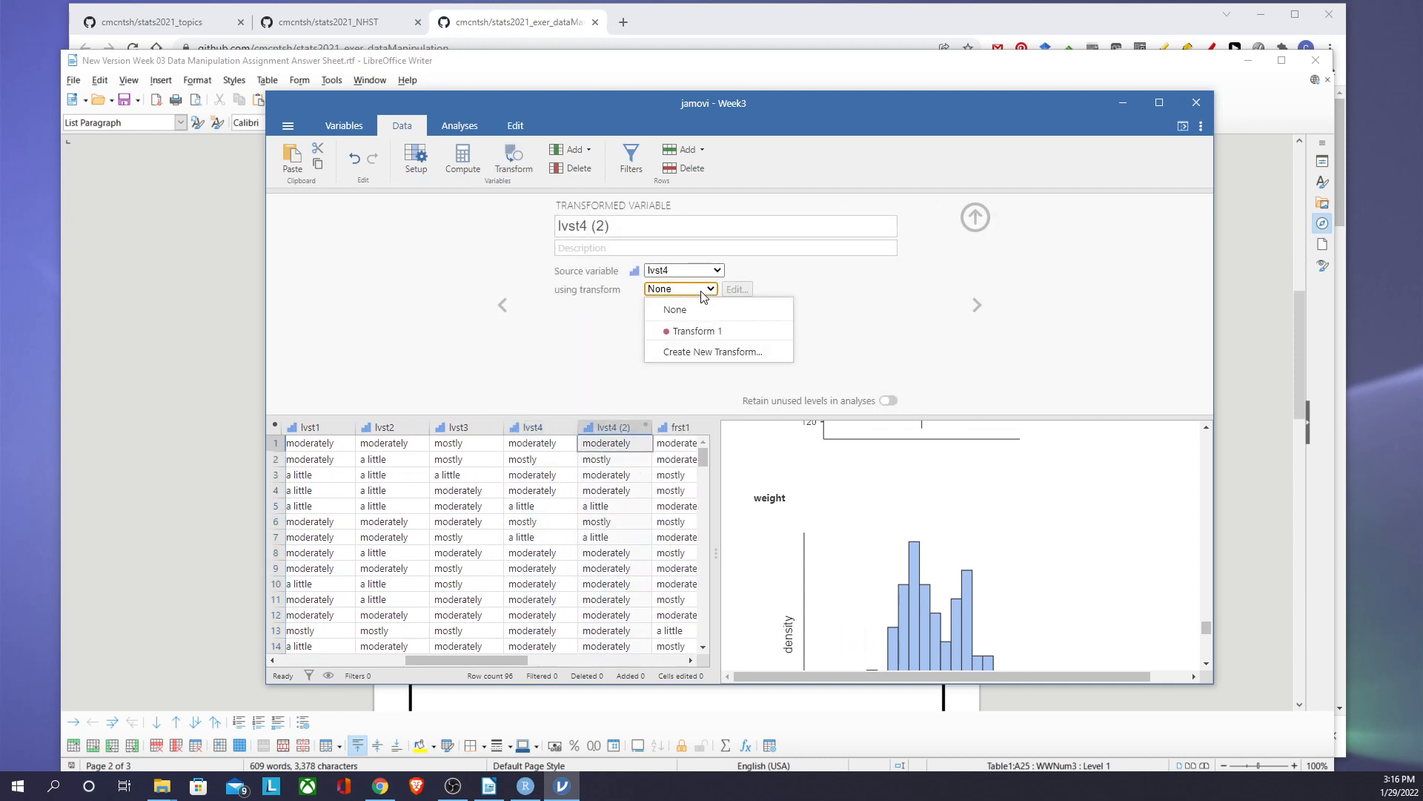
left_click(702, 353)
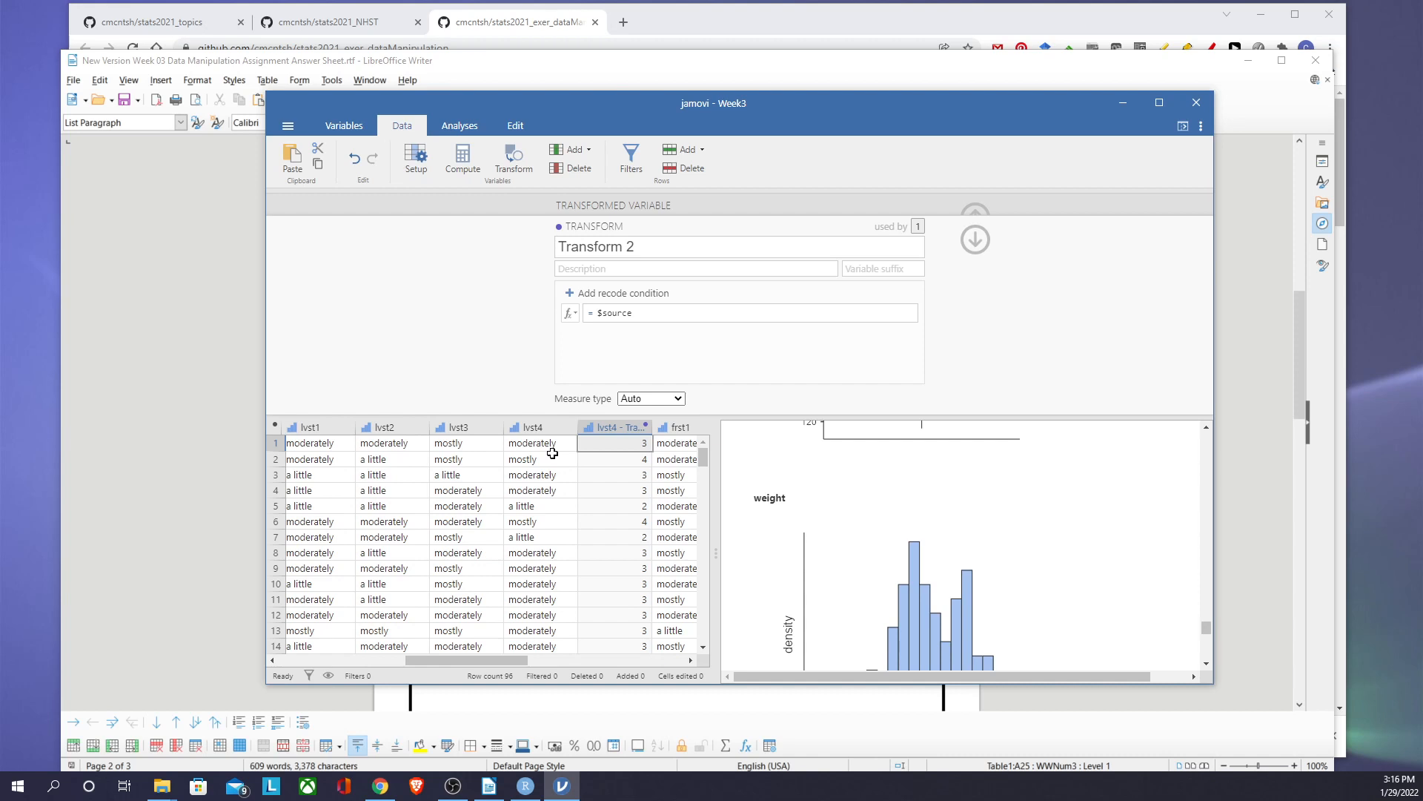
left_click(597, 312)
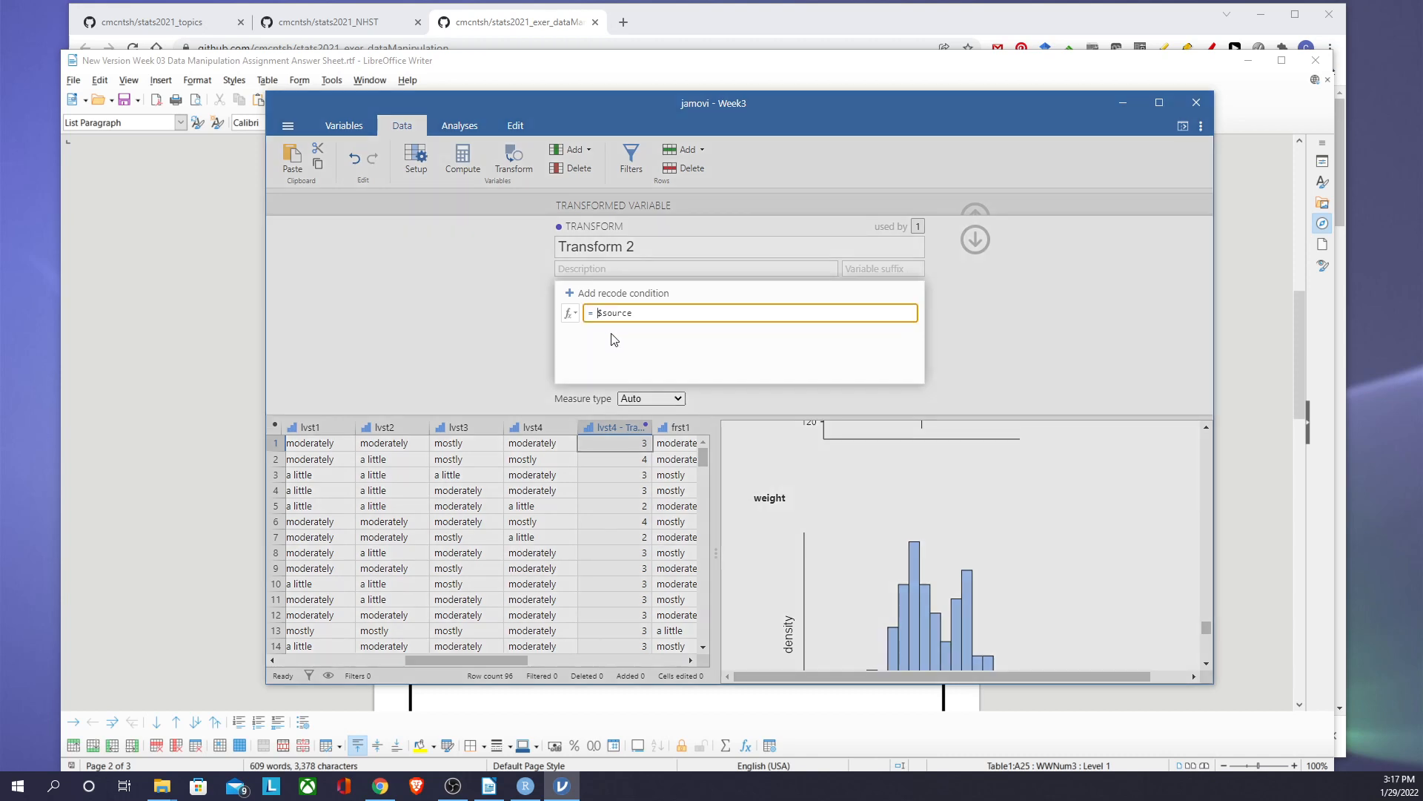
type("6 -")
key("Return")
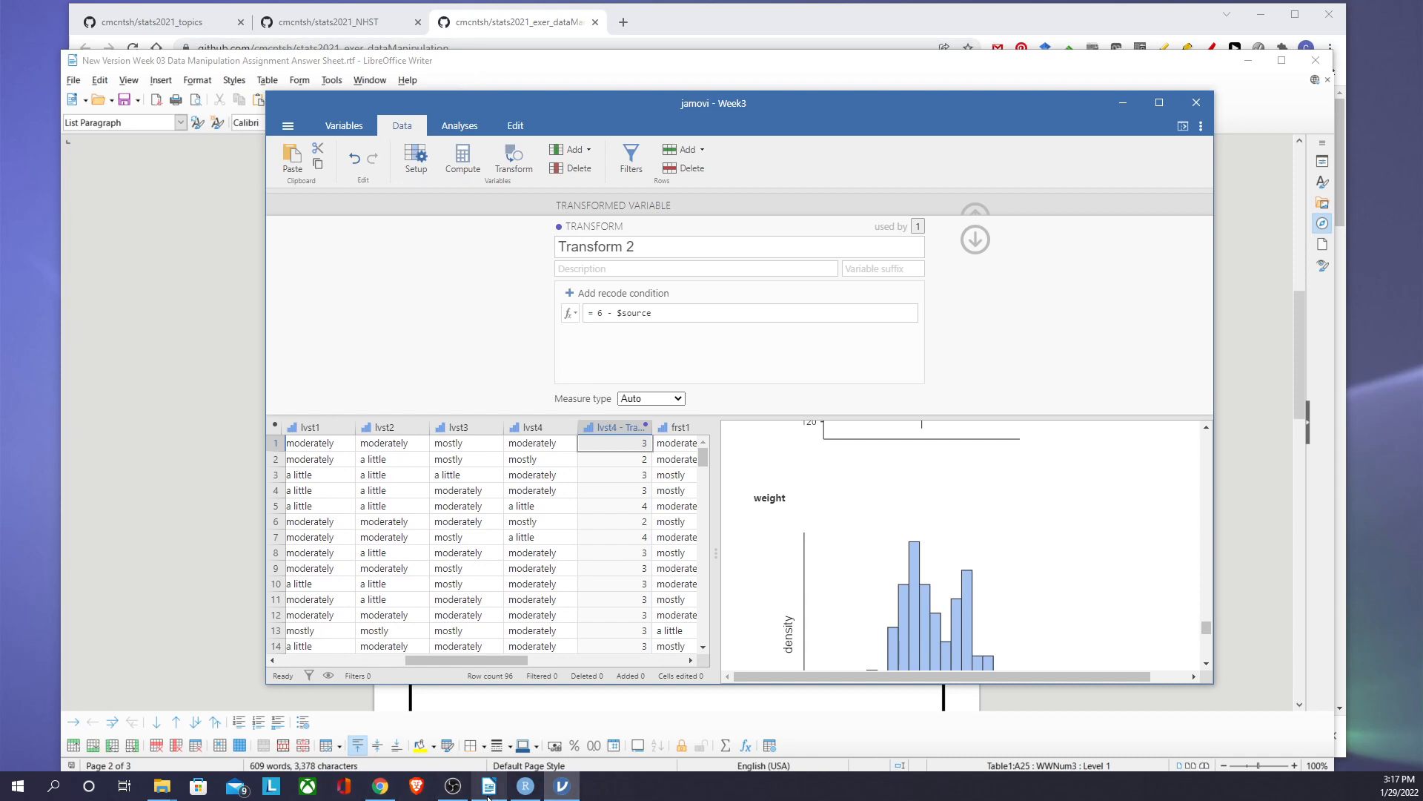
Step: Check the next answer sheet tasks in Writer, and save the jamovi file as Week3.omv in the stats2021_exer_dataManipulation-main folder
mouse_move(489, 787)
left_click(528, 704)
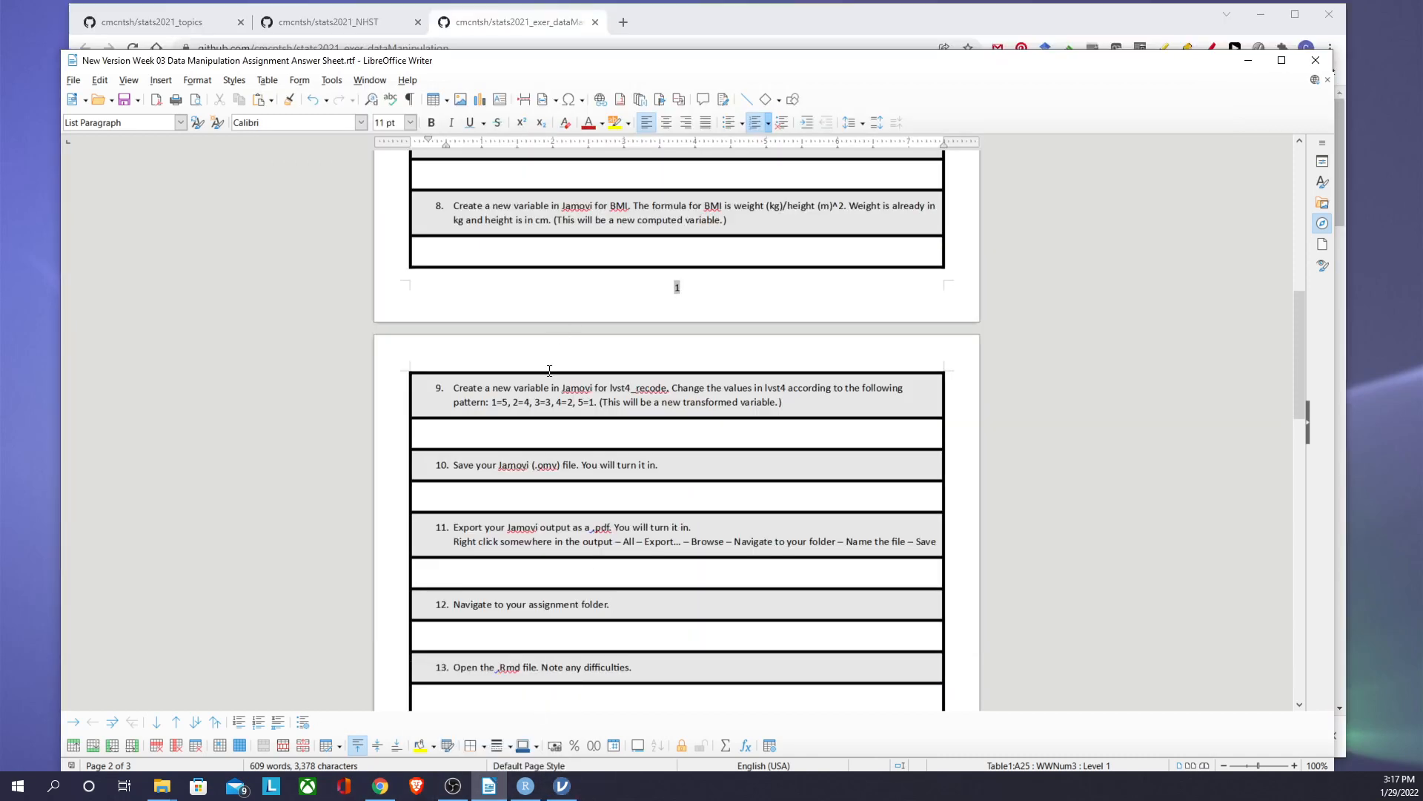
scroll(522, 445, "down", 1)
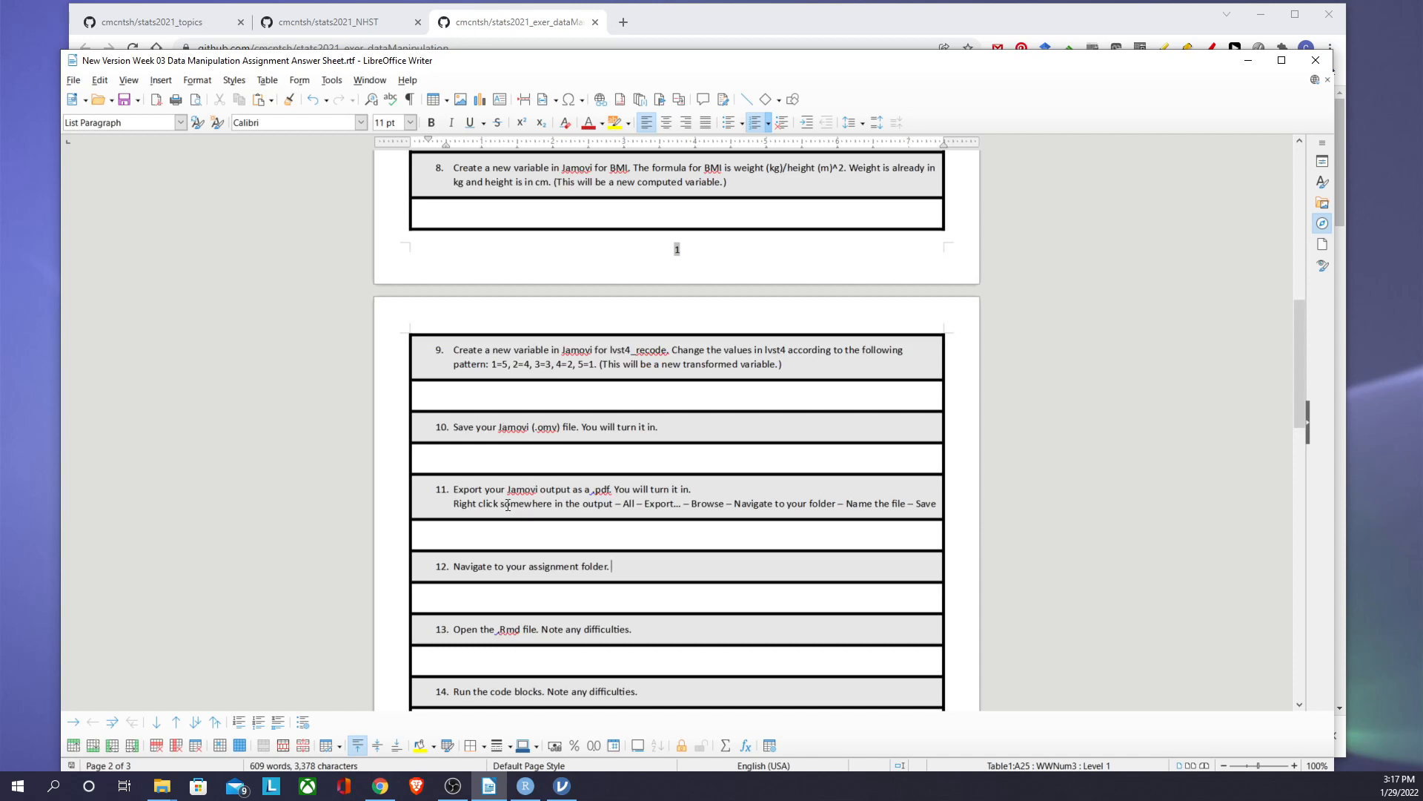
mouse_move(562, 786)
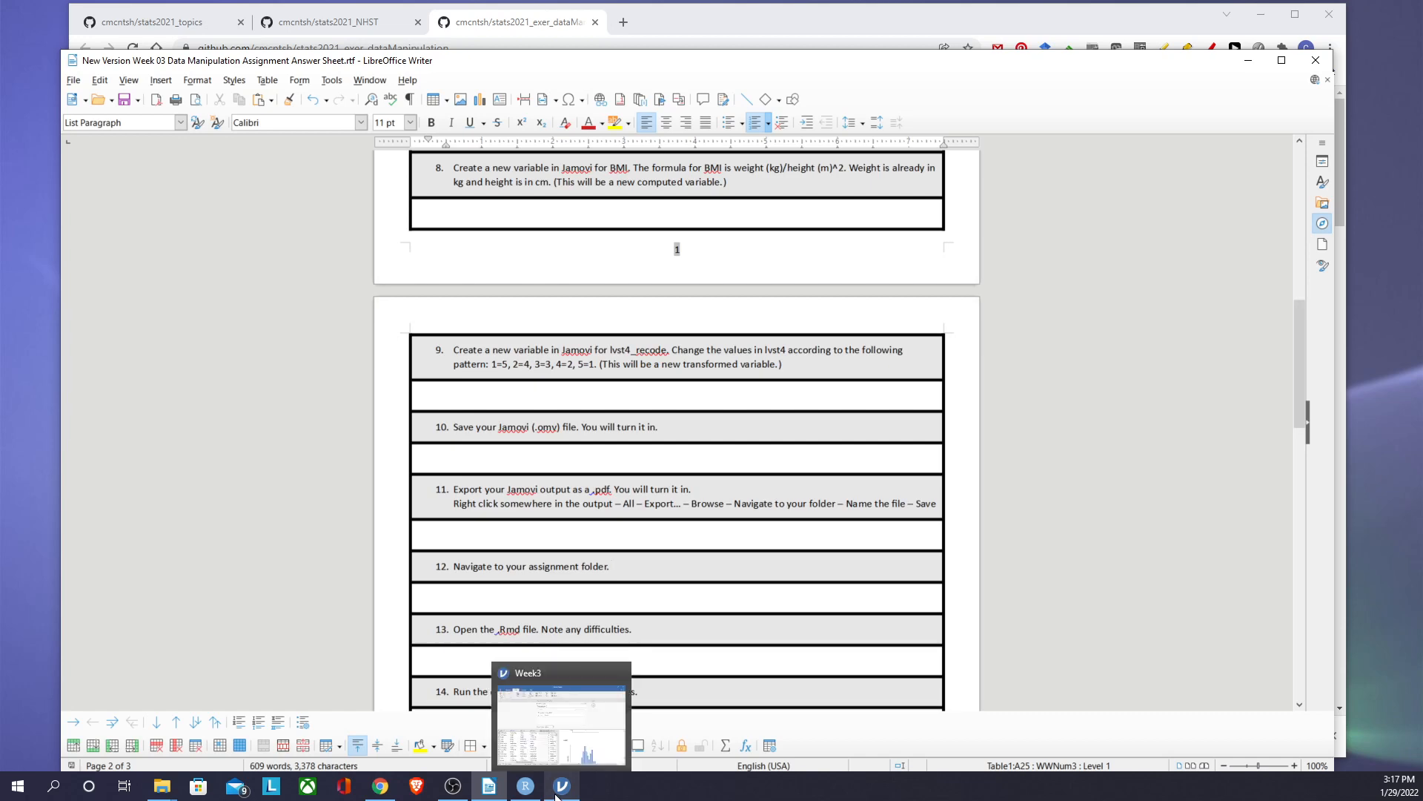
left_click(575, 745)
left_click(287, 127)
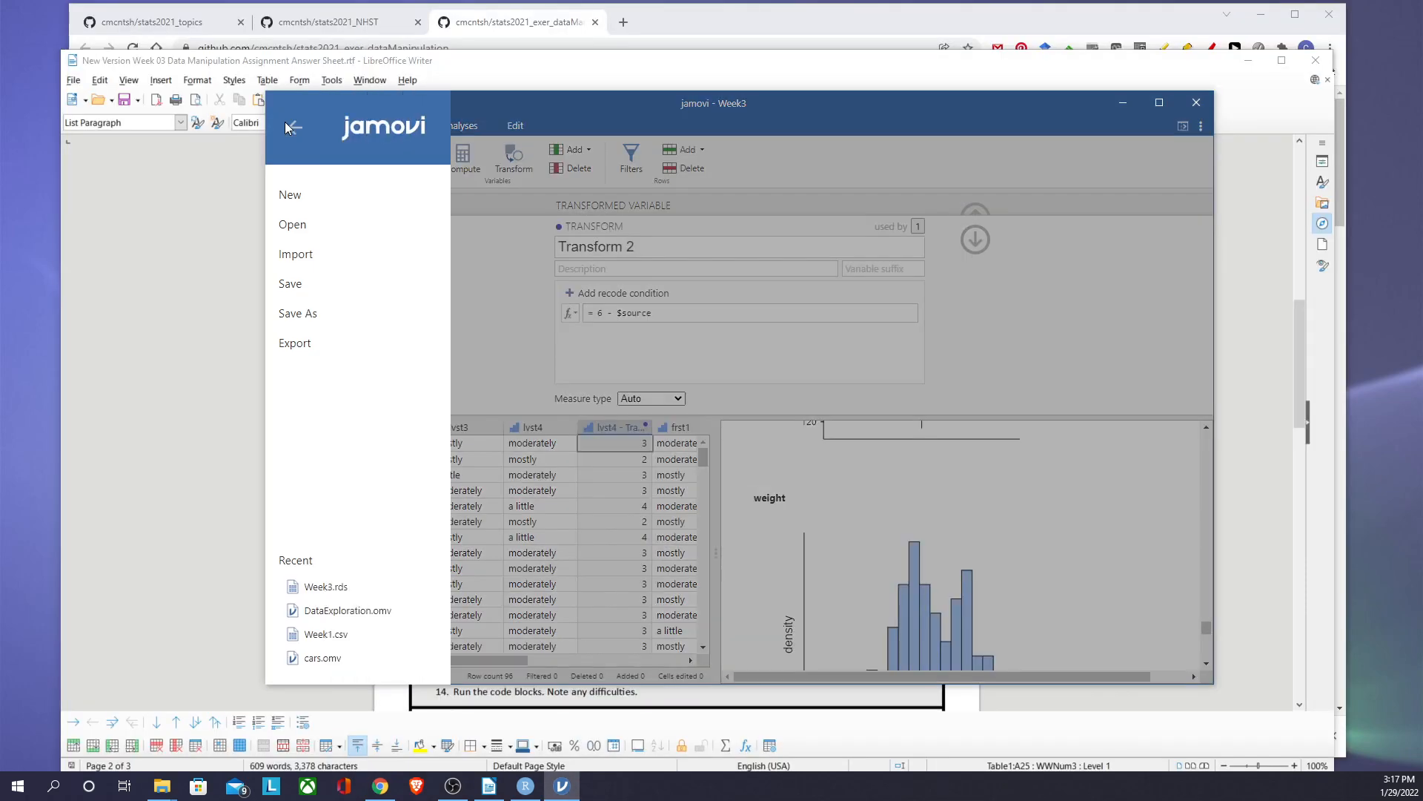
left_click(331, 309)
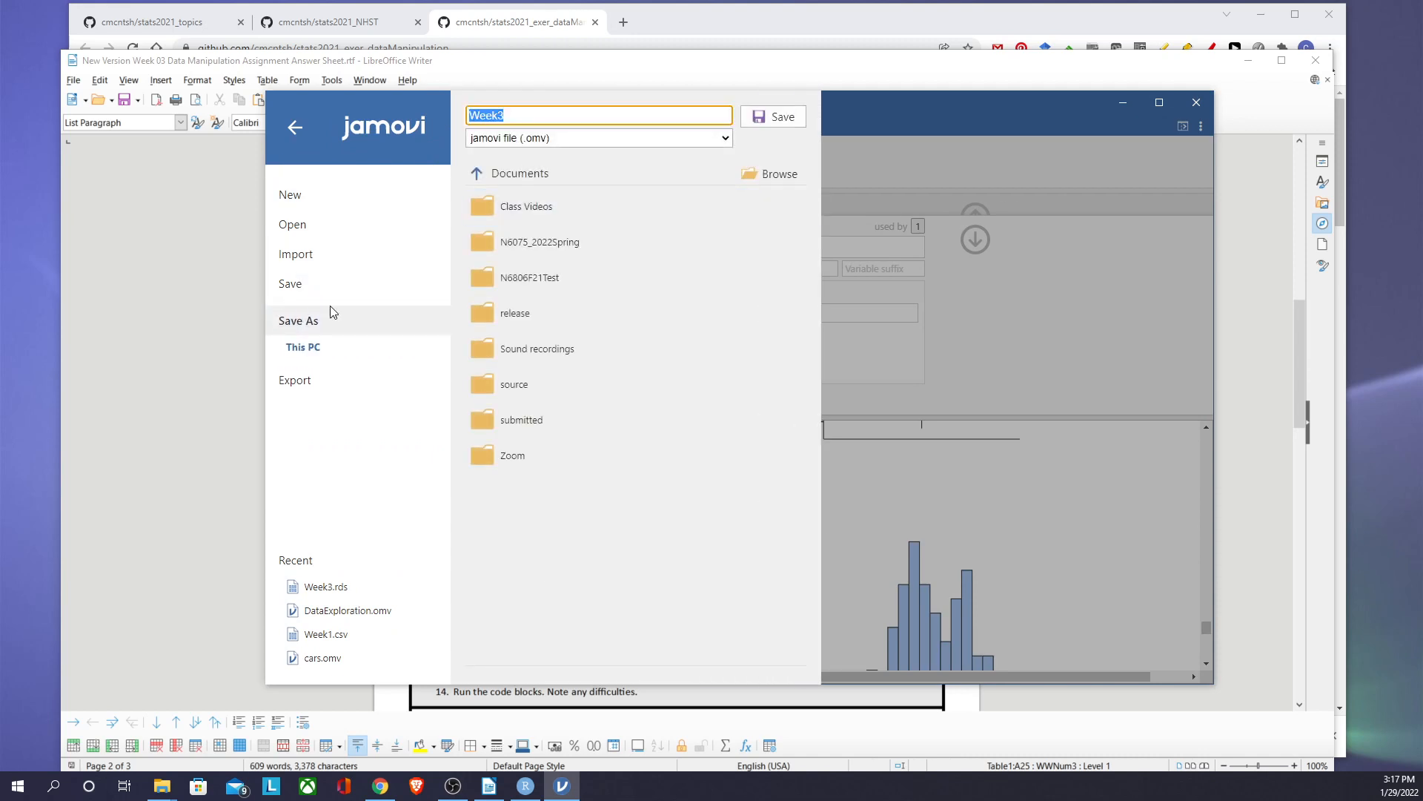
left_click(767, 175)
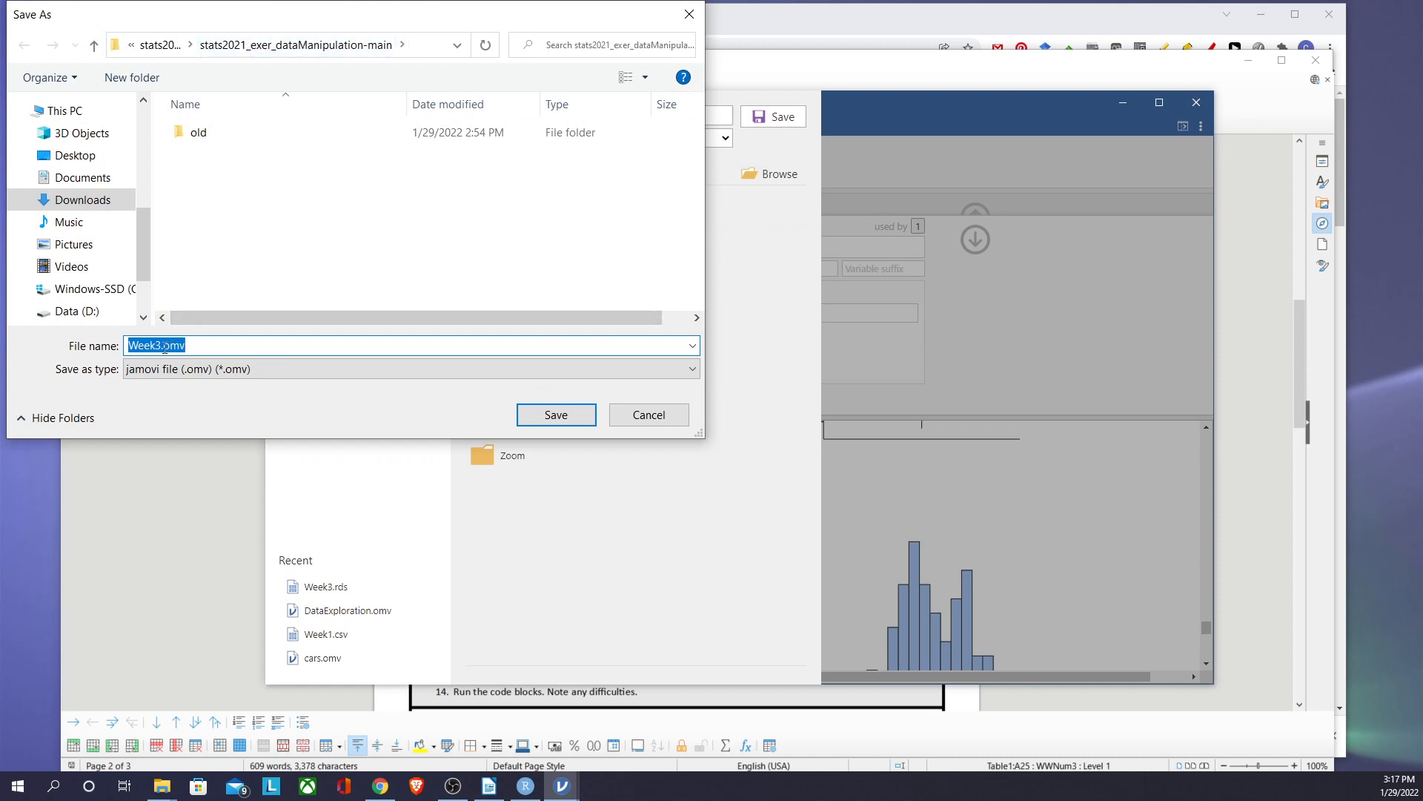
left_click(557, 416)
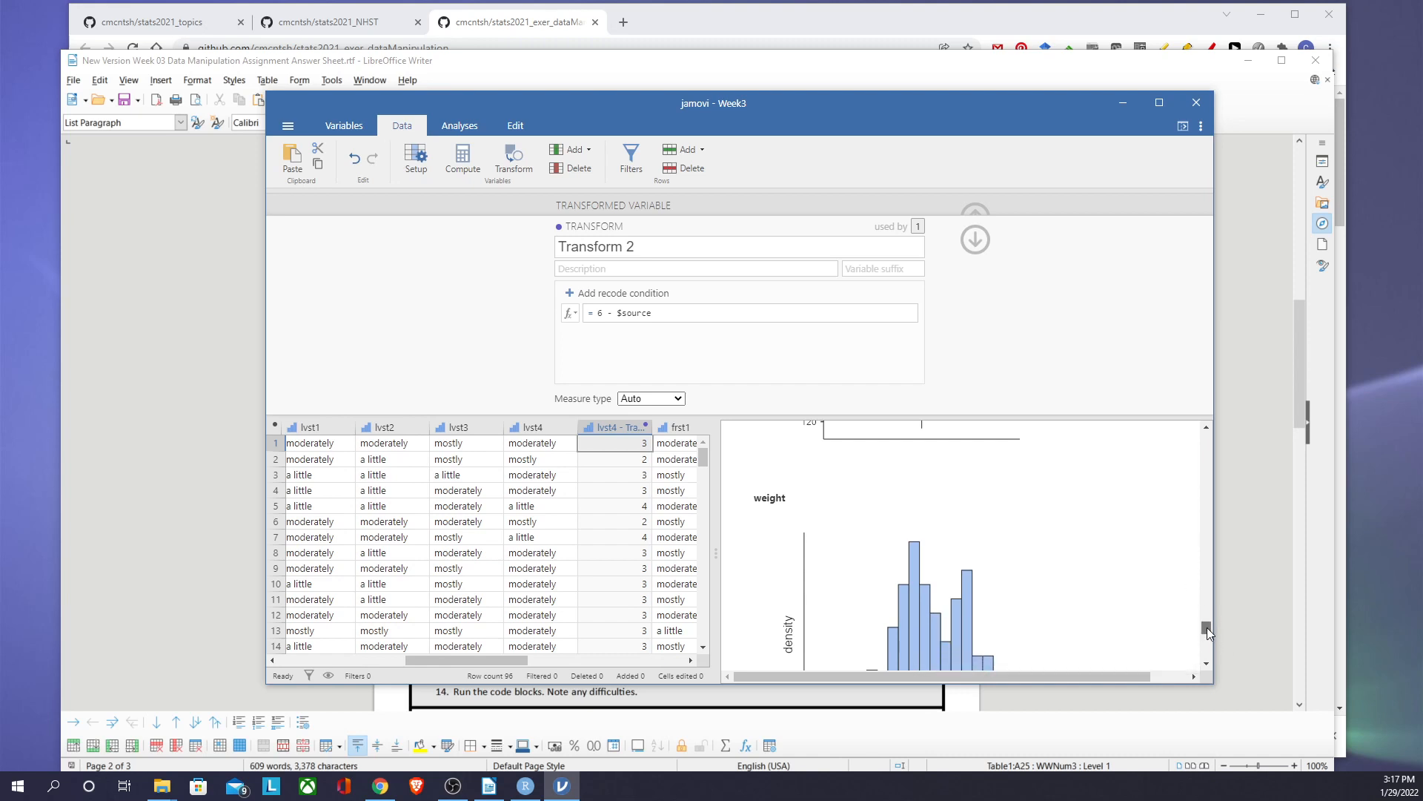
Step: Bring the frst1 and frst2 plots into view in the results, and close the transform editor and the variable settings
left_click_drag(1207, 627, 1224, 565)
left_click(972, 238)
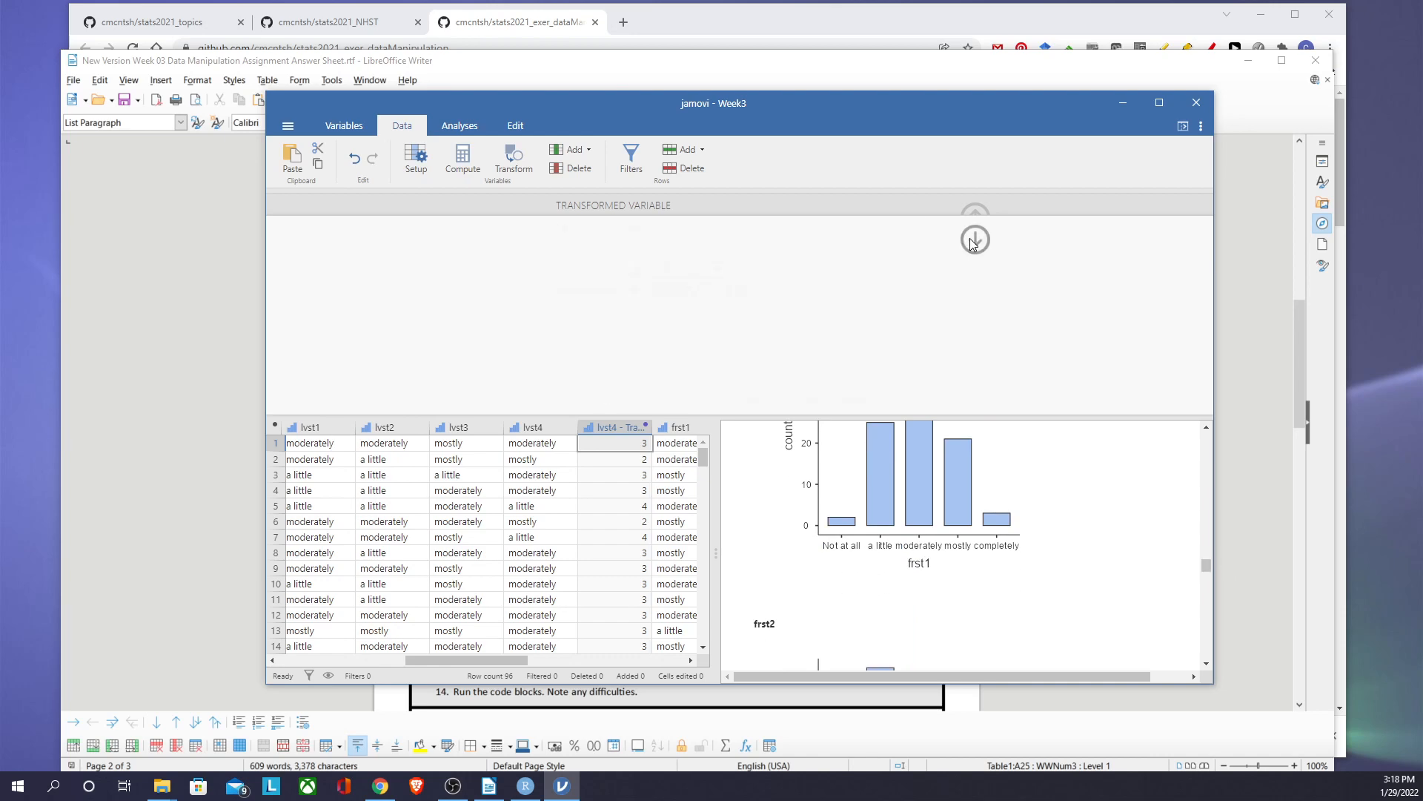
left_click(976, 217)
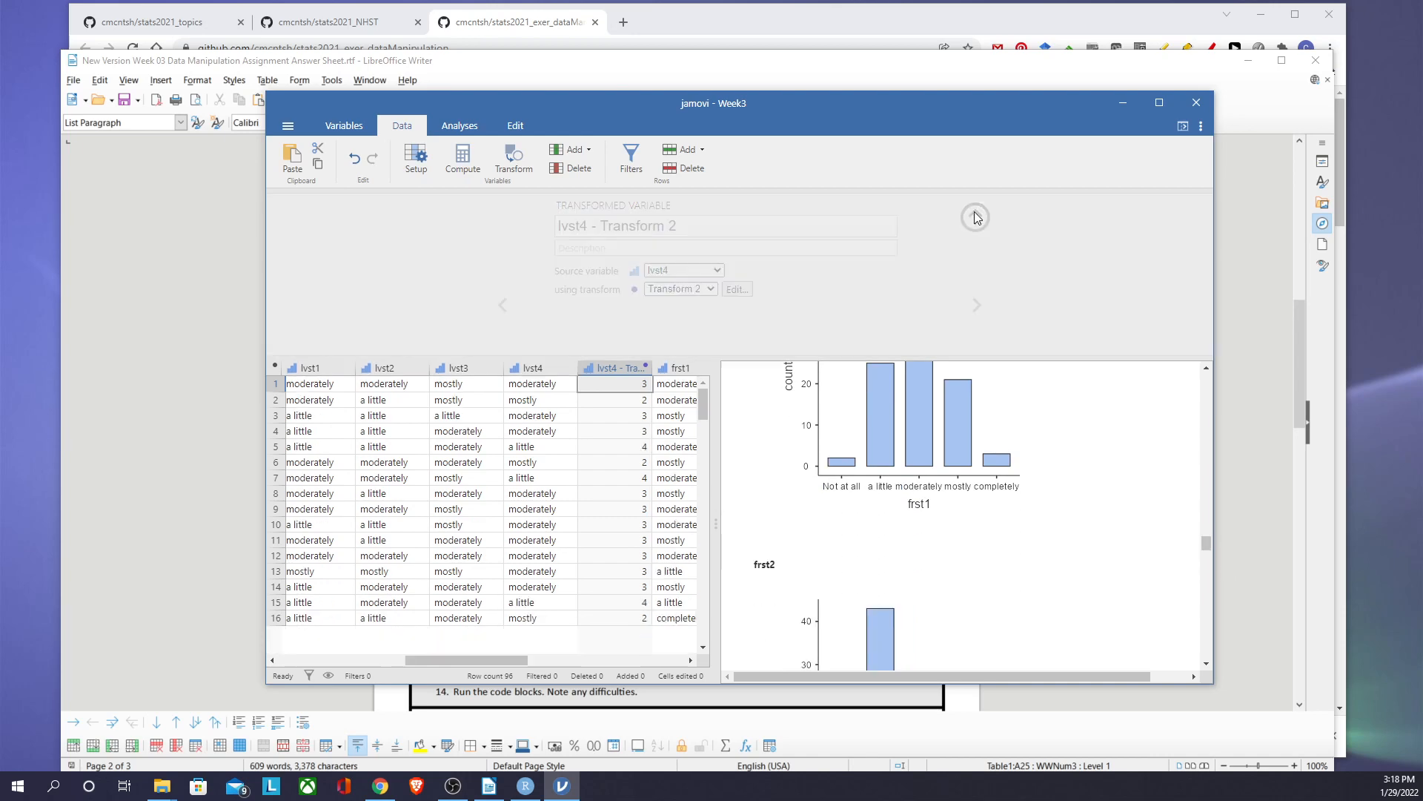
Step: Review the plots and tables of both Descriptives analyses in the jamovi results, including the one for height and weight
left_click(459, 127)
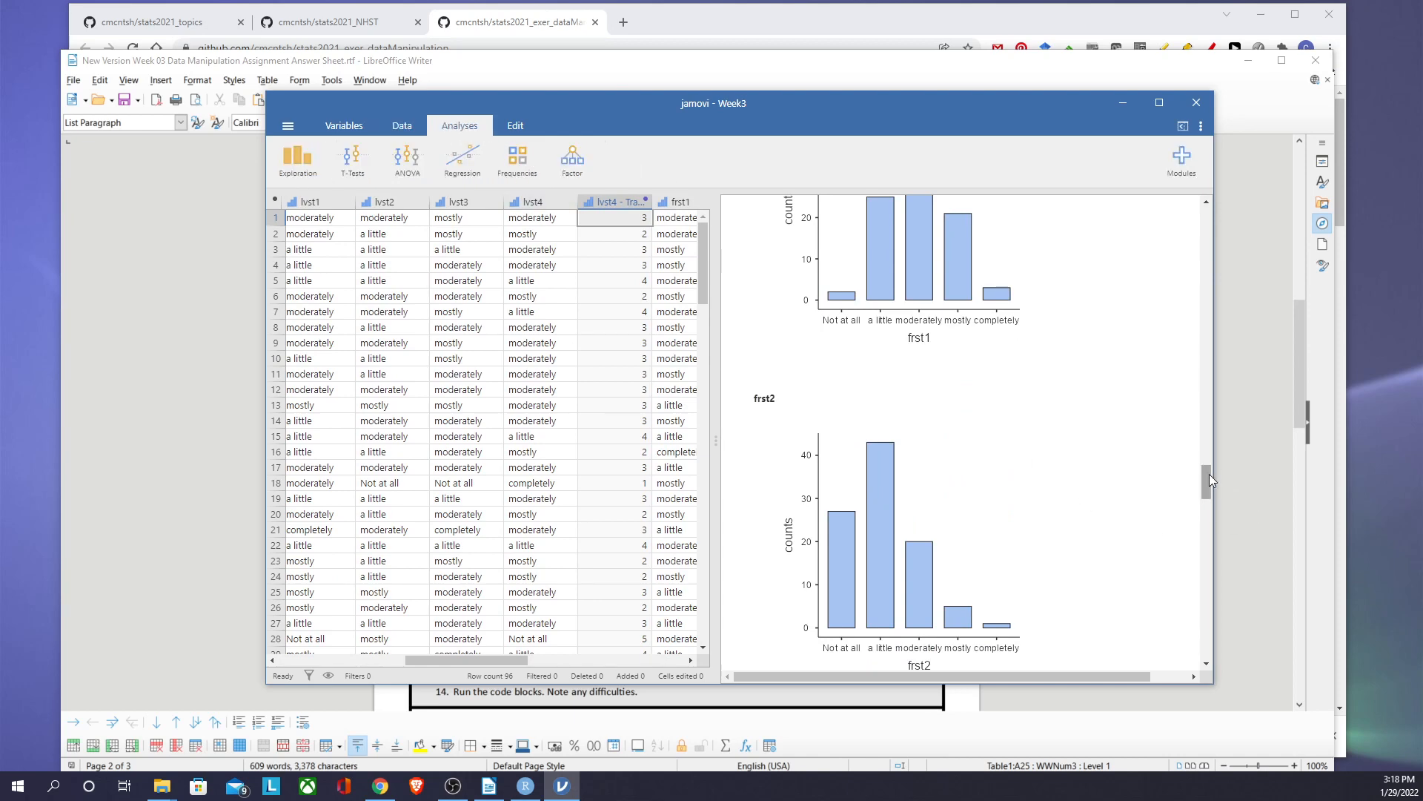
left_click_drag(1209, 476, 1199, 431)
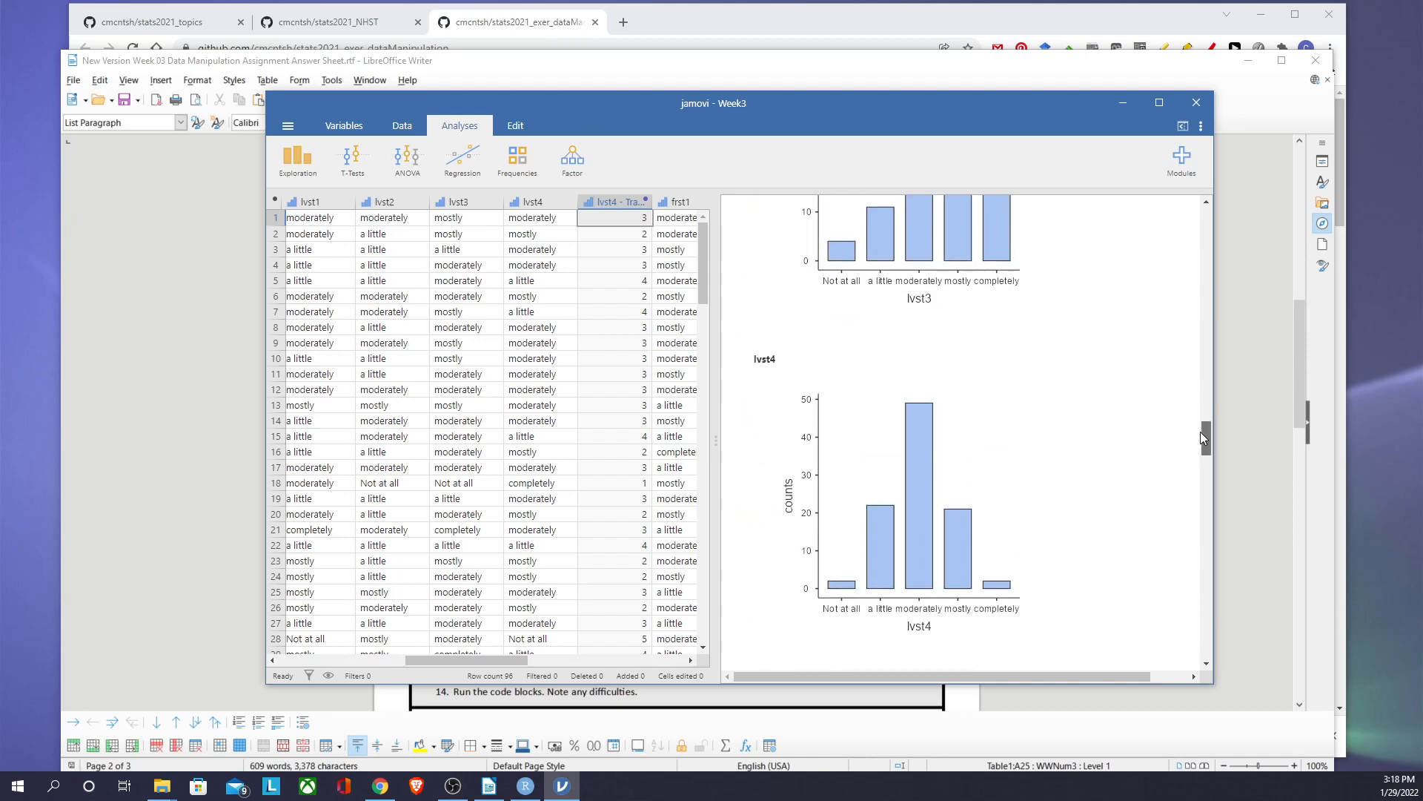
left_click(1061, 215)
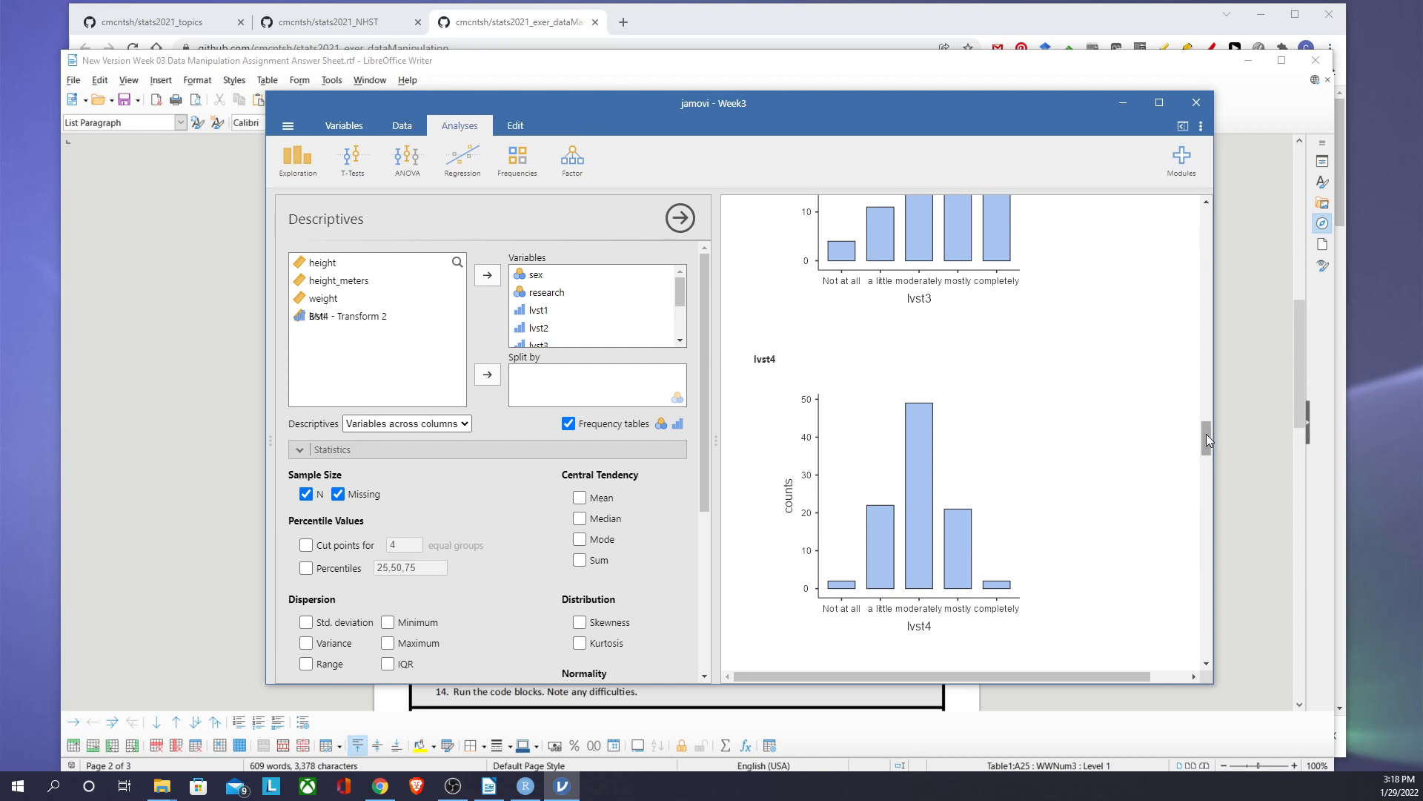
left_click_drag(1208, 439, 1211, 543)
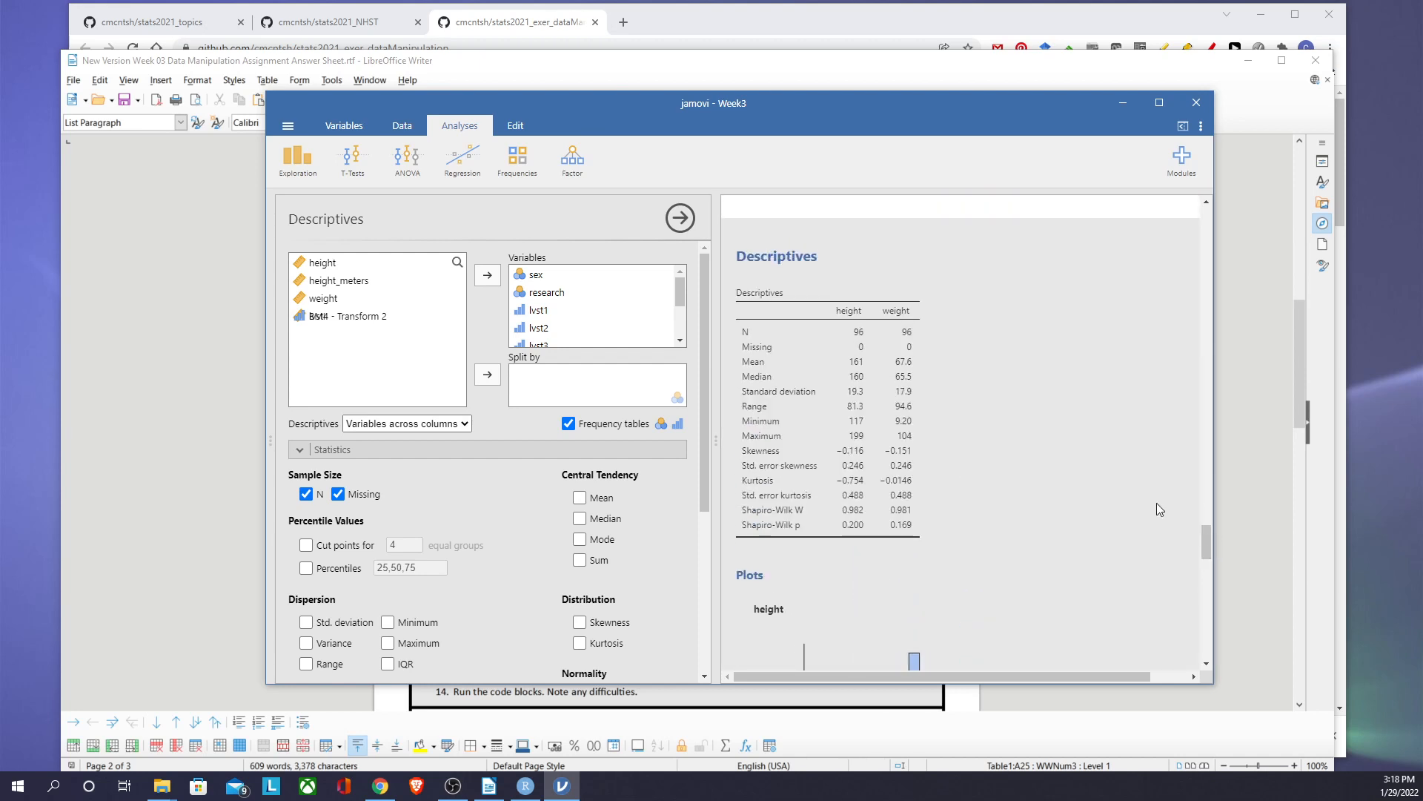
left_click(952, 409)
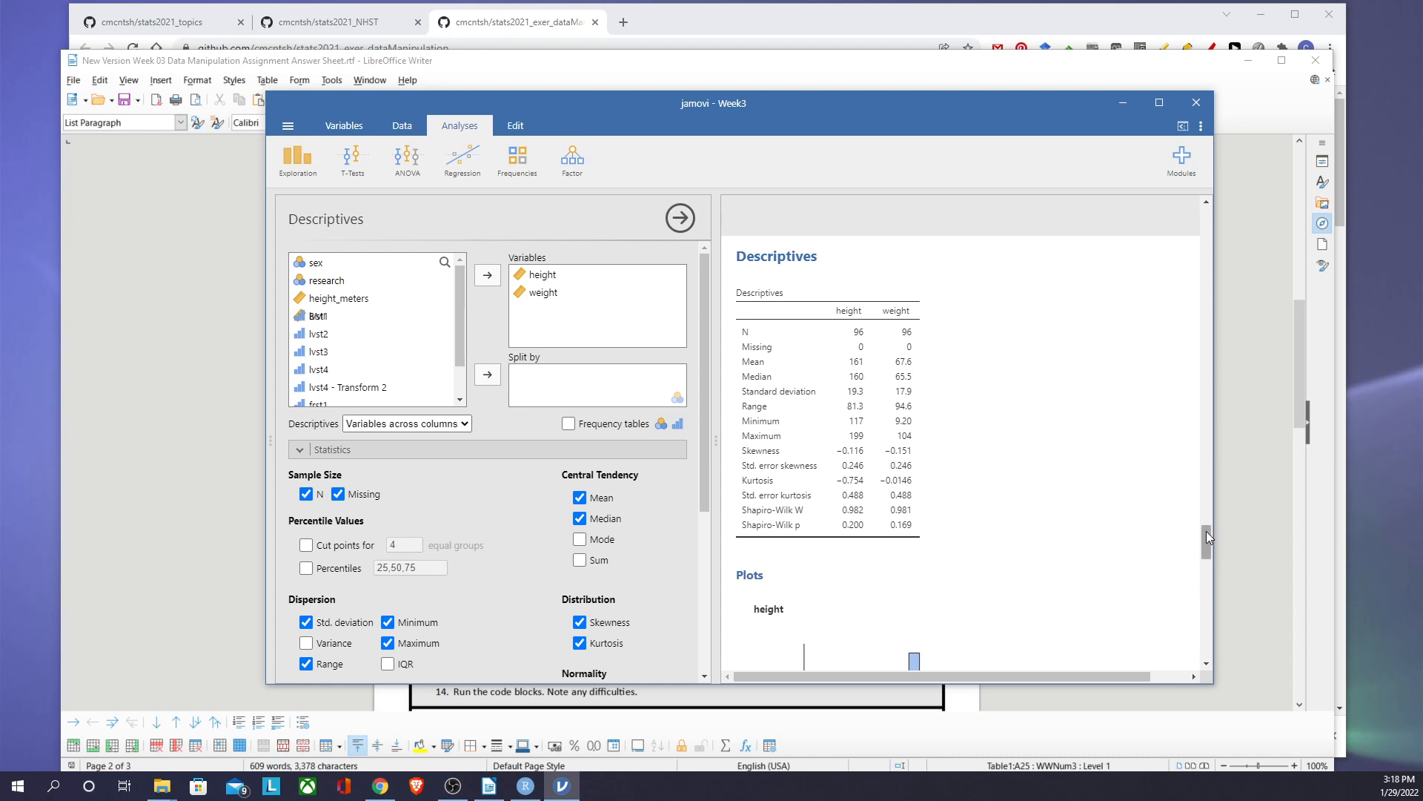
left_click_drag(1207, 530, 1222, 206)
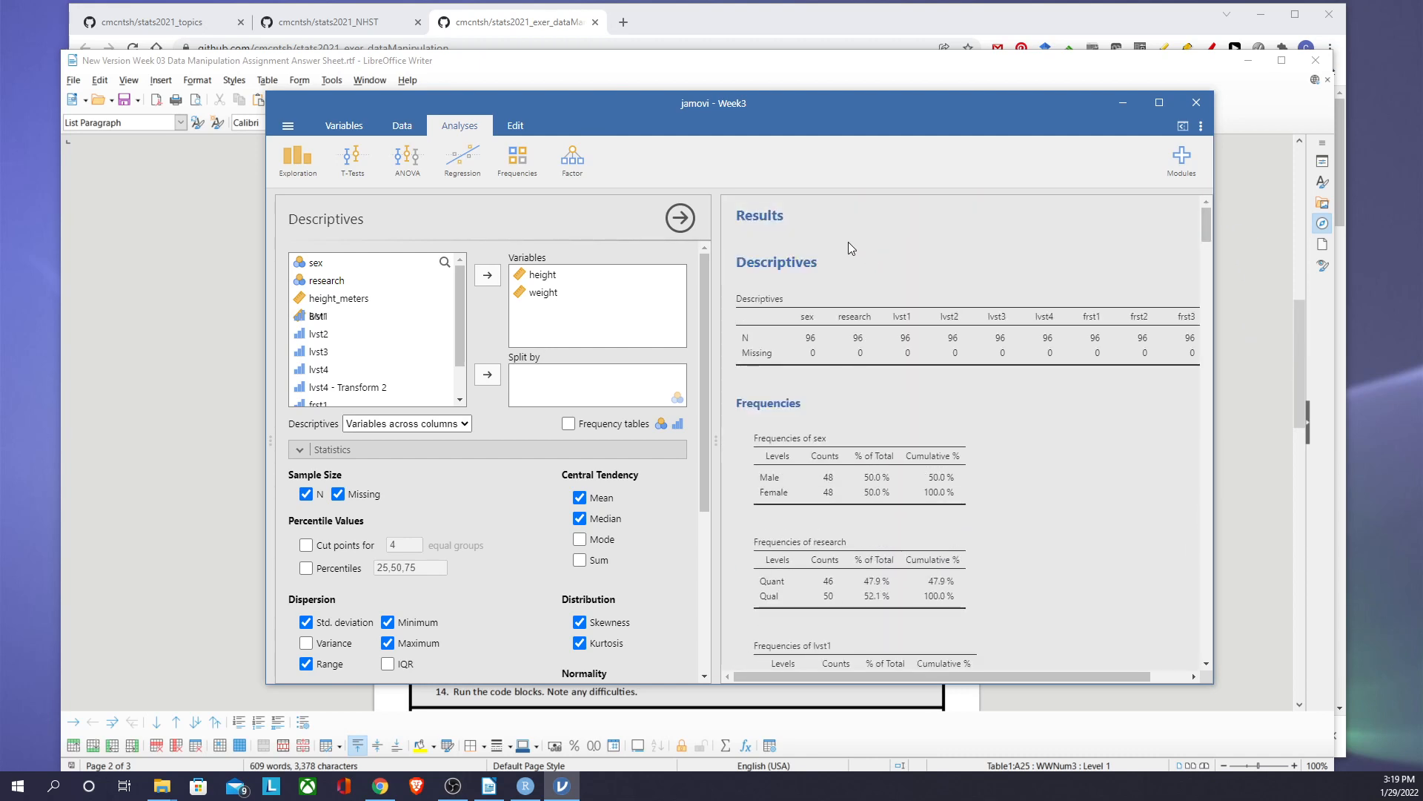
left_click(1135, 273)
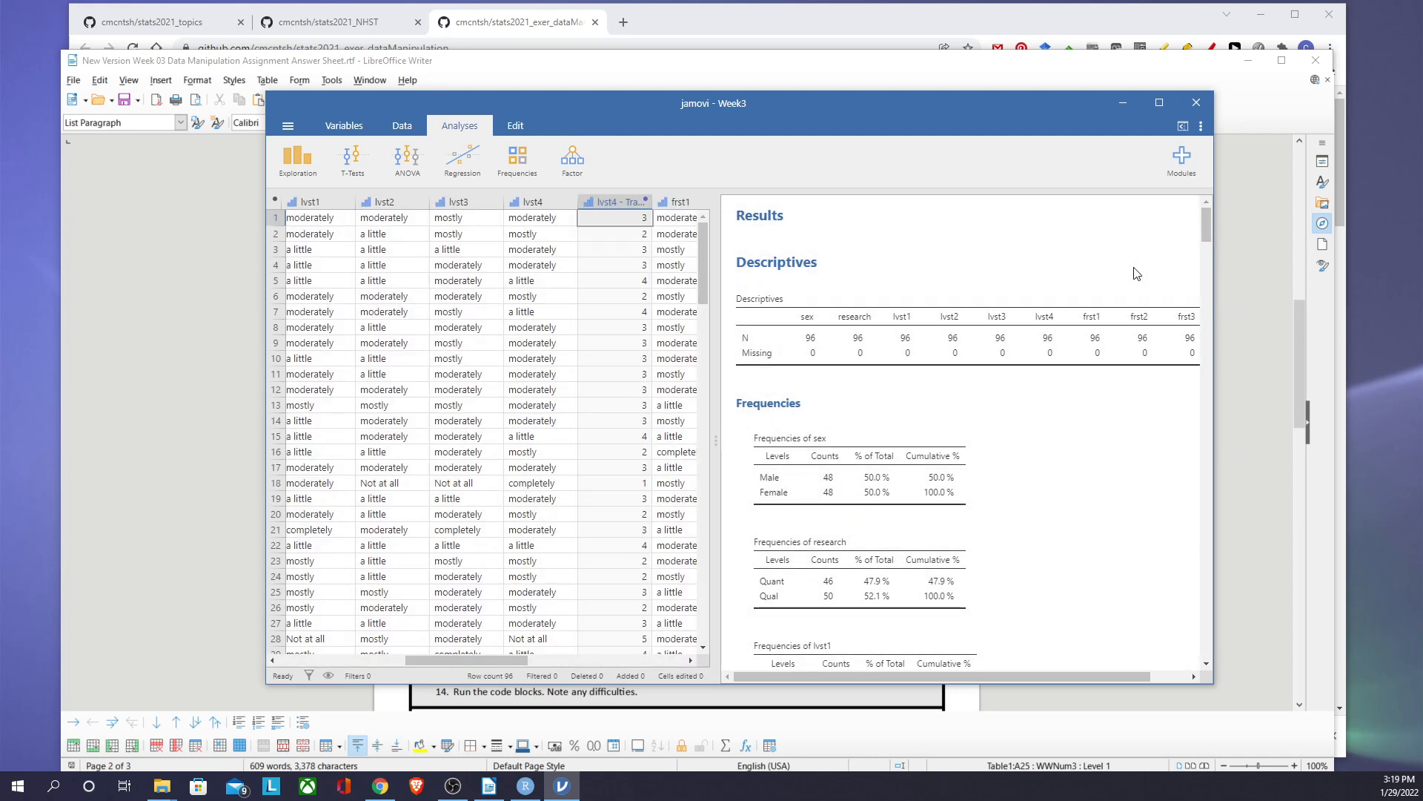
Step: Export all results as a PDF document named DataManipOutput into the inner stats2021_exer_dataManipulation-main folder
right_click(1134, 270)
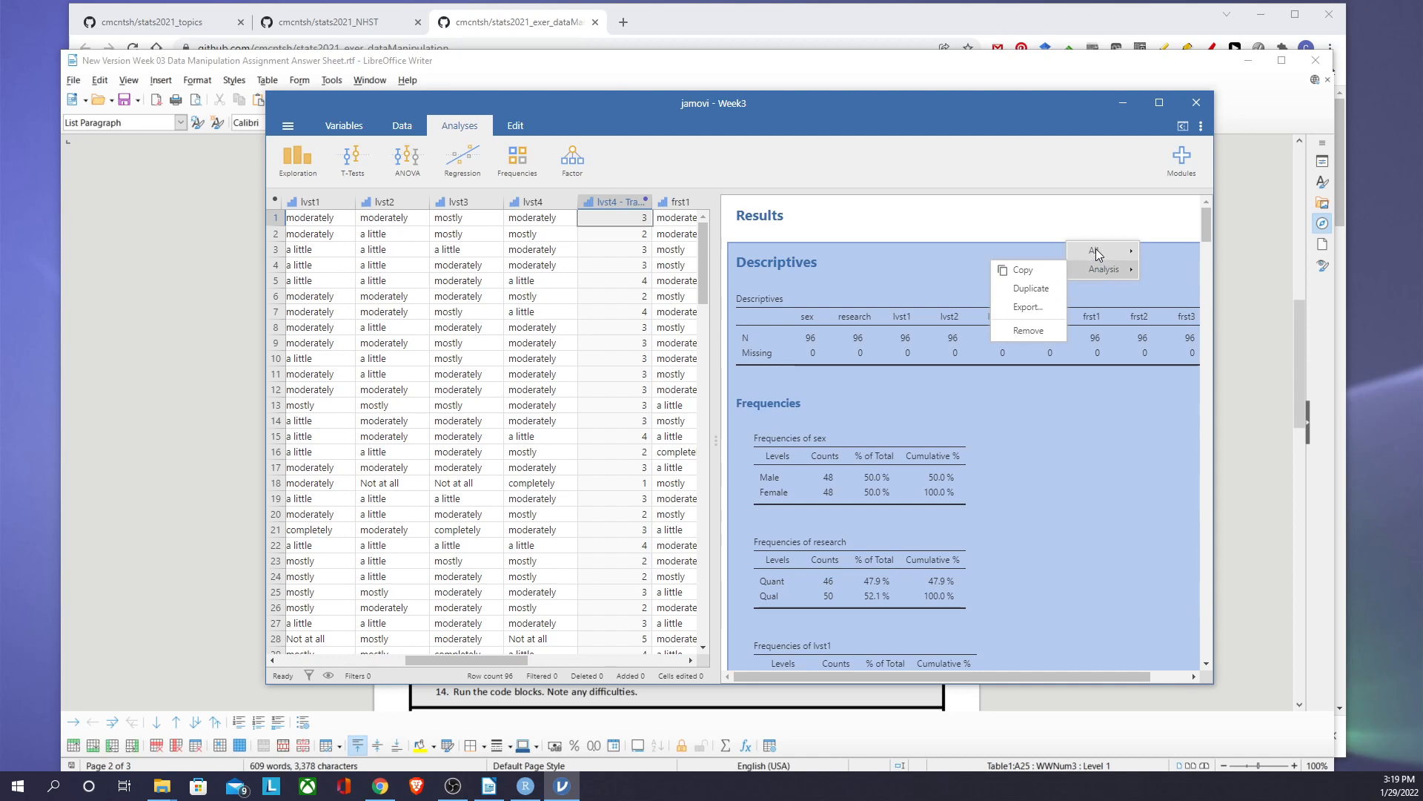
mouse_move(1097, 254)
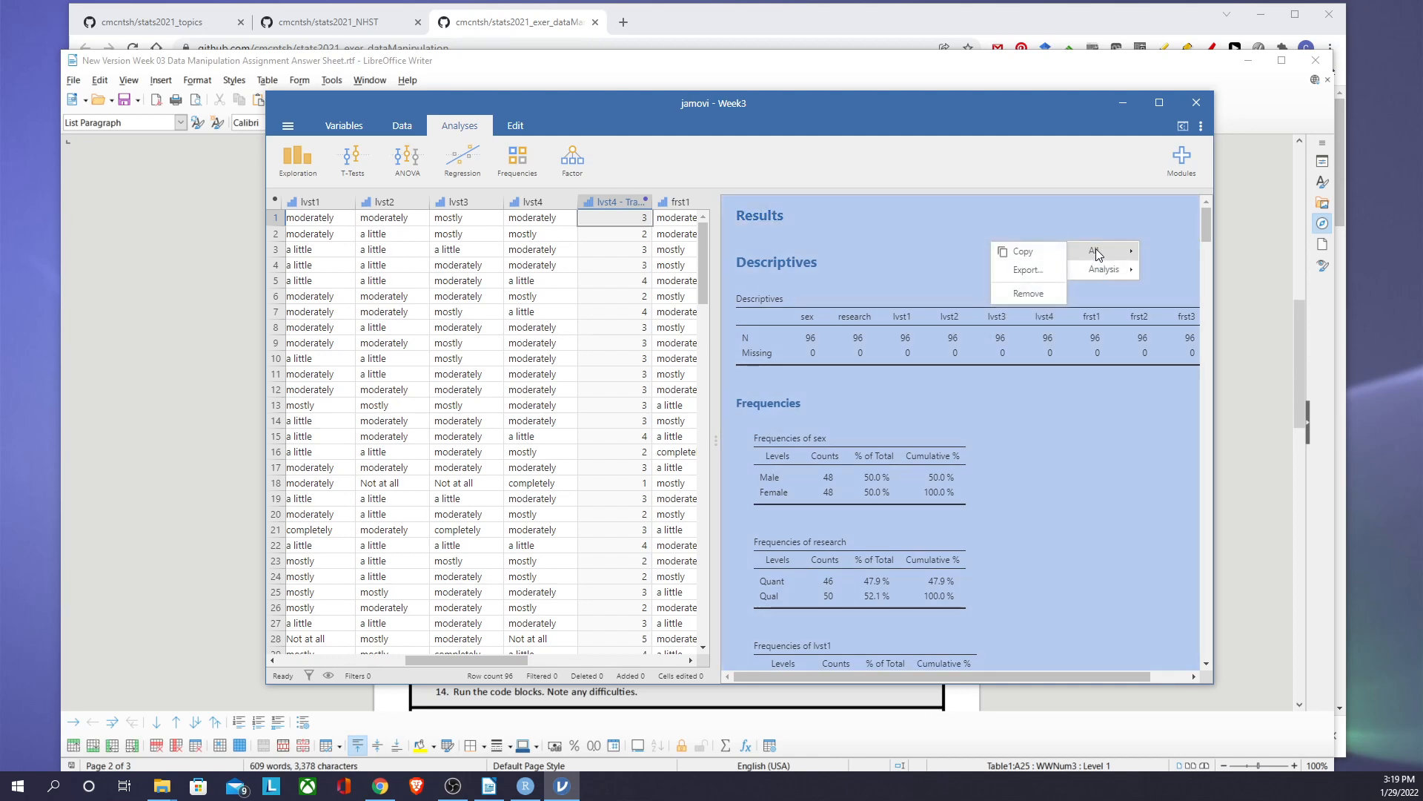
left_click(1037, 272)
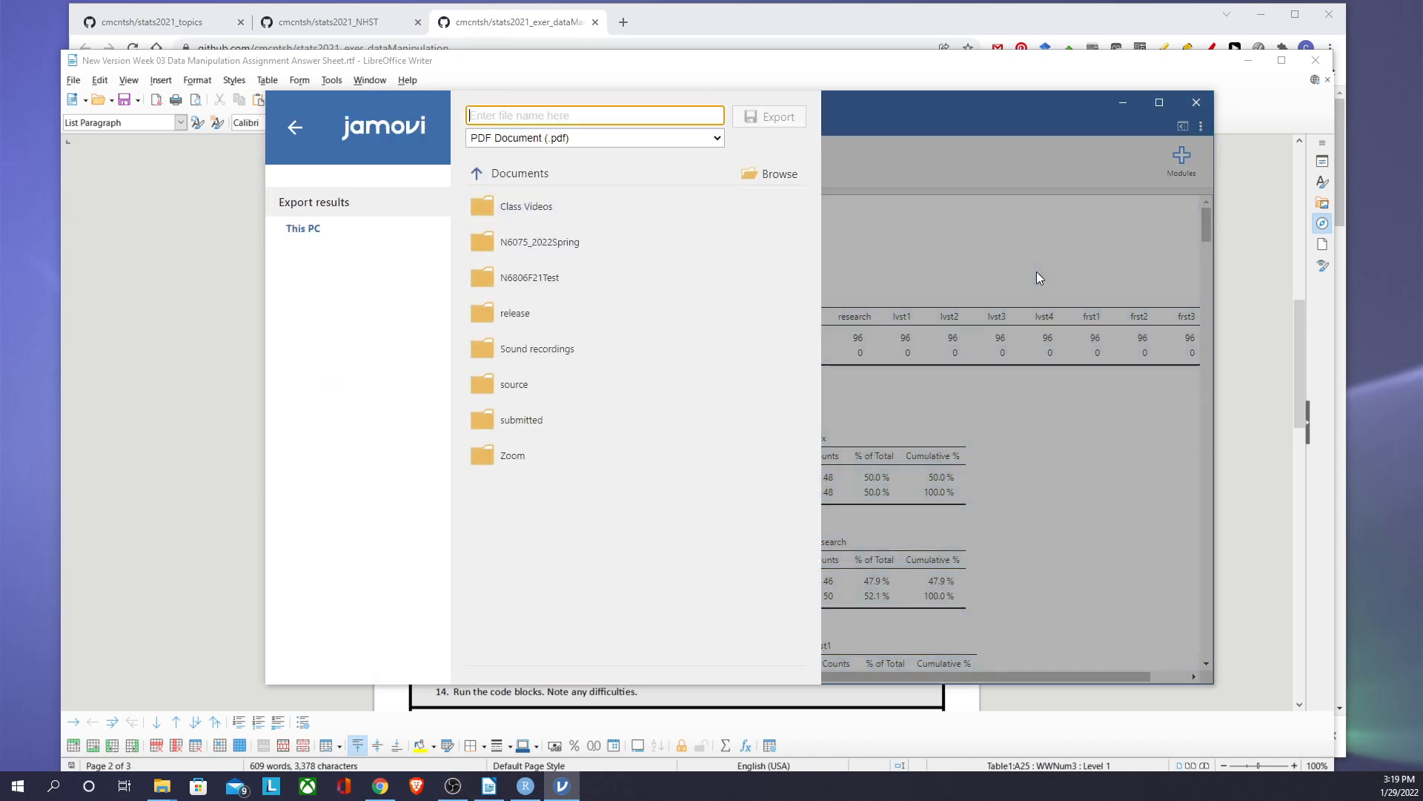
left_click(771, 174)
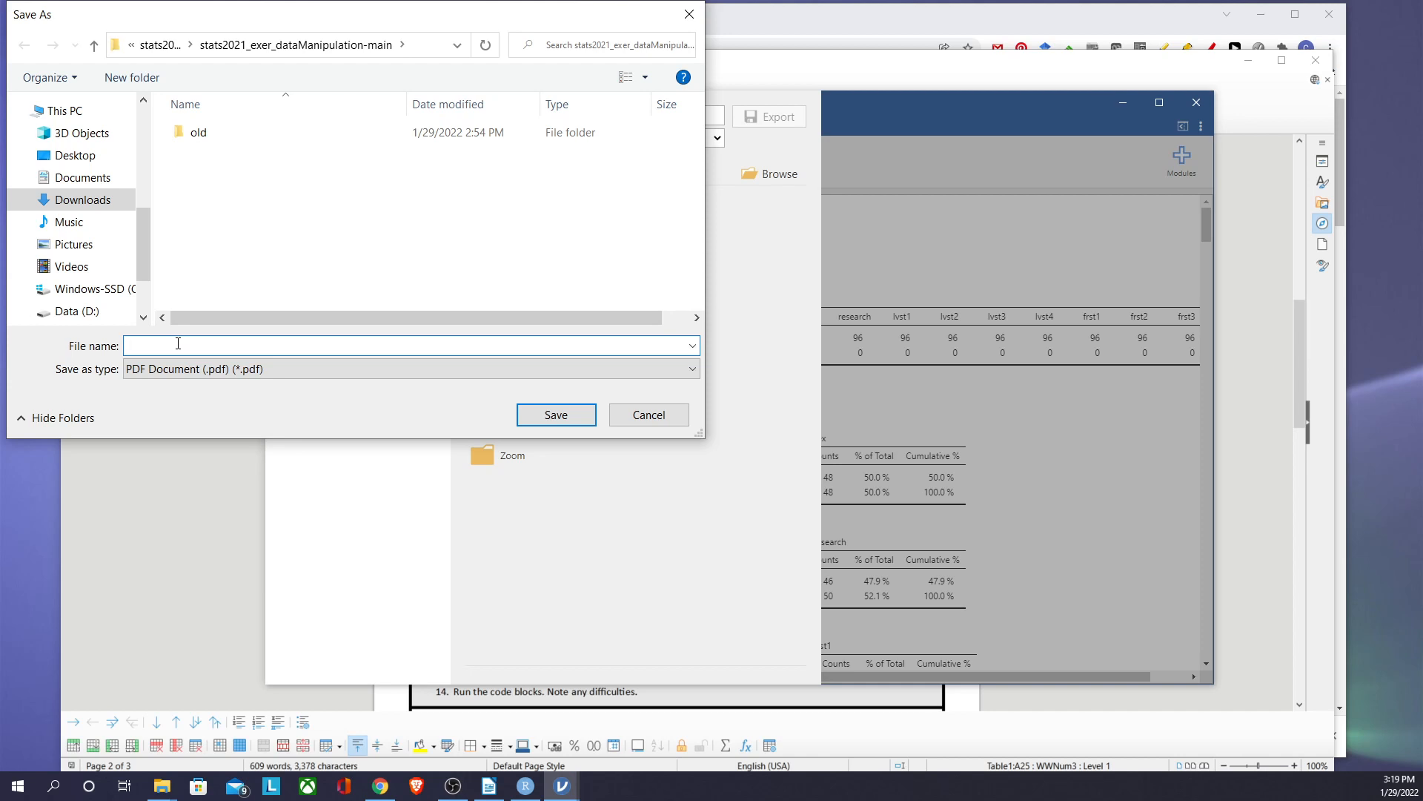
type("DataManipOutput")
left_click(553, 413)
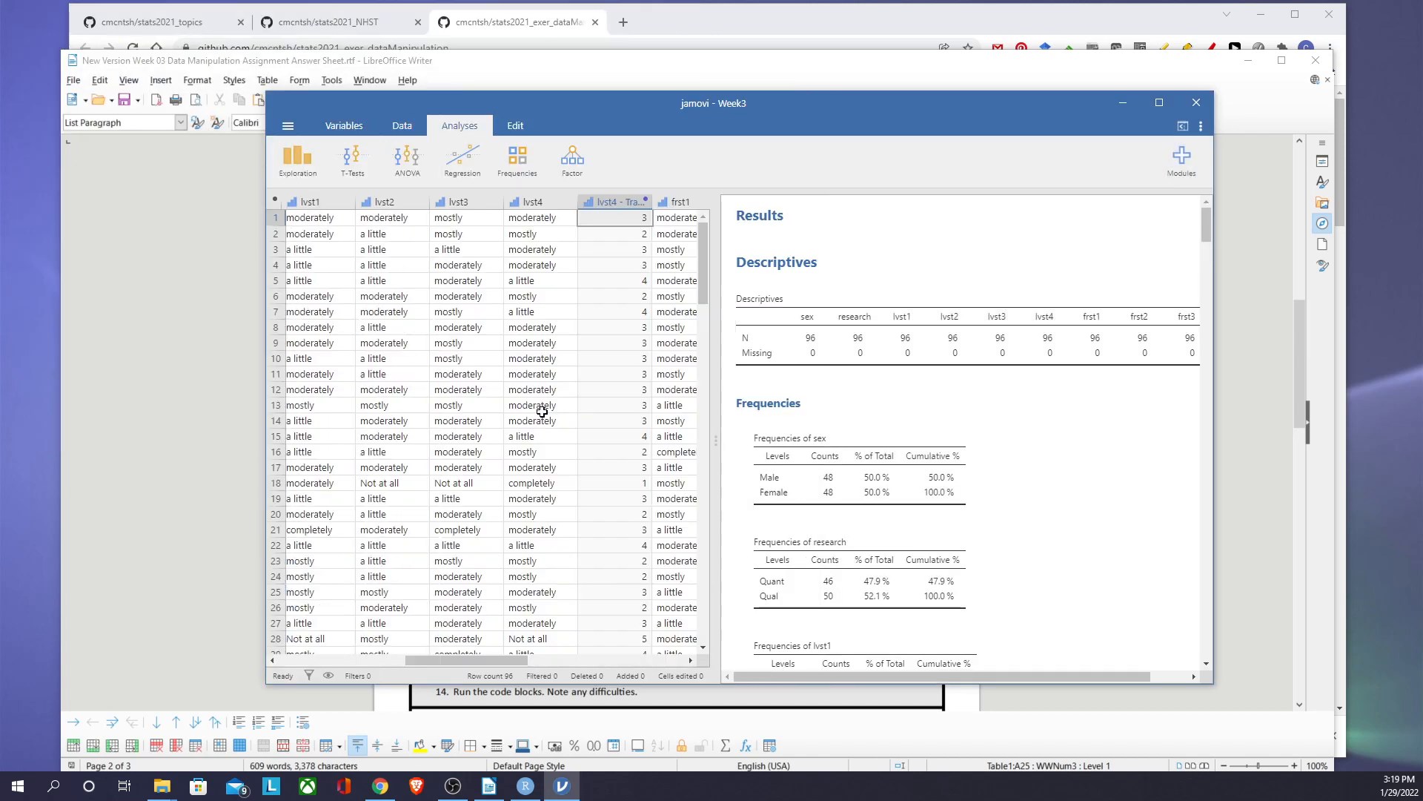
Step: Check for DataManipOutput.pdf in the assignment folder in File Explorer, and close jamovi
mouse_move(162, 787)
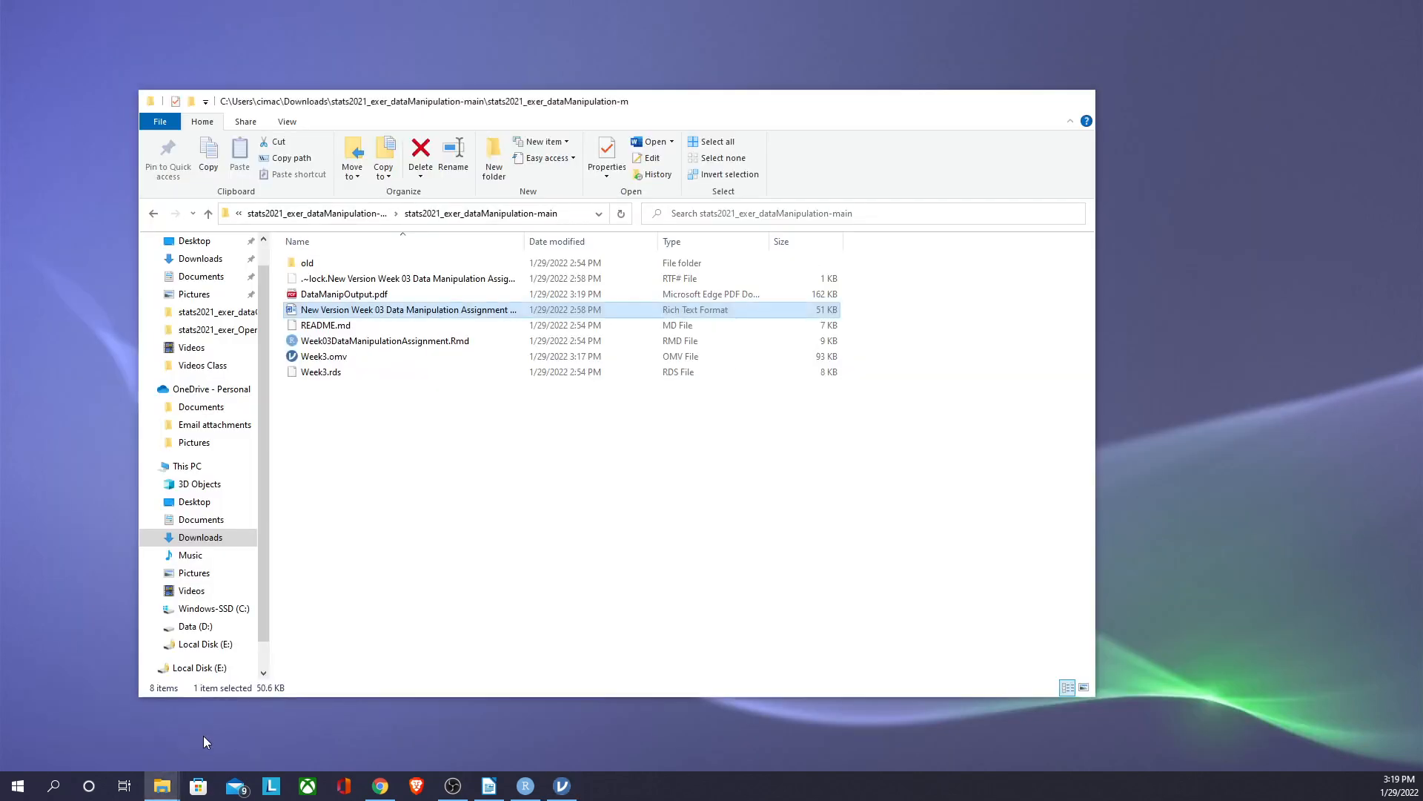
left_click(203, 736)
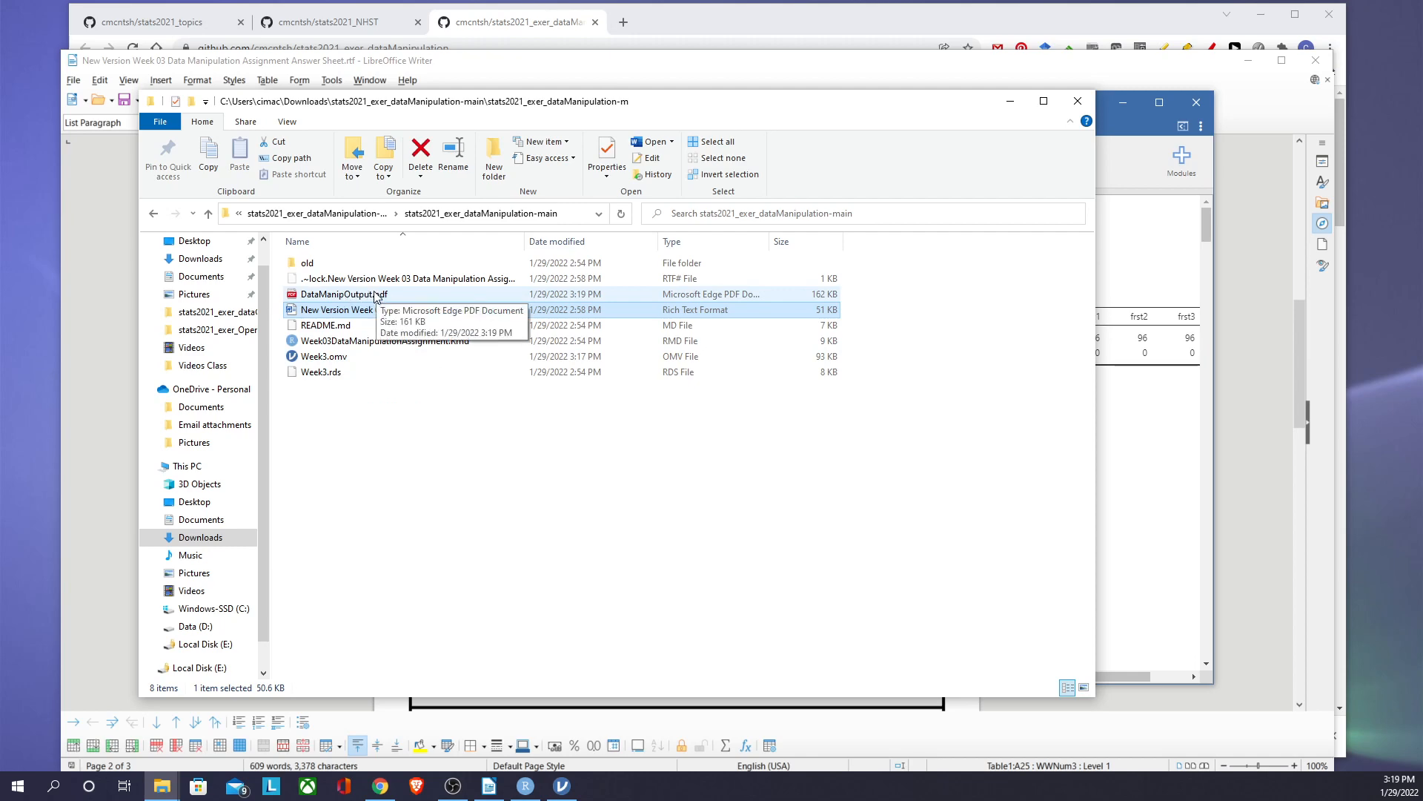
left_click(1124, 122)
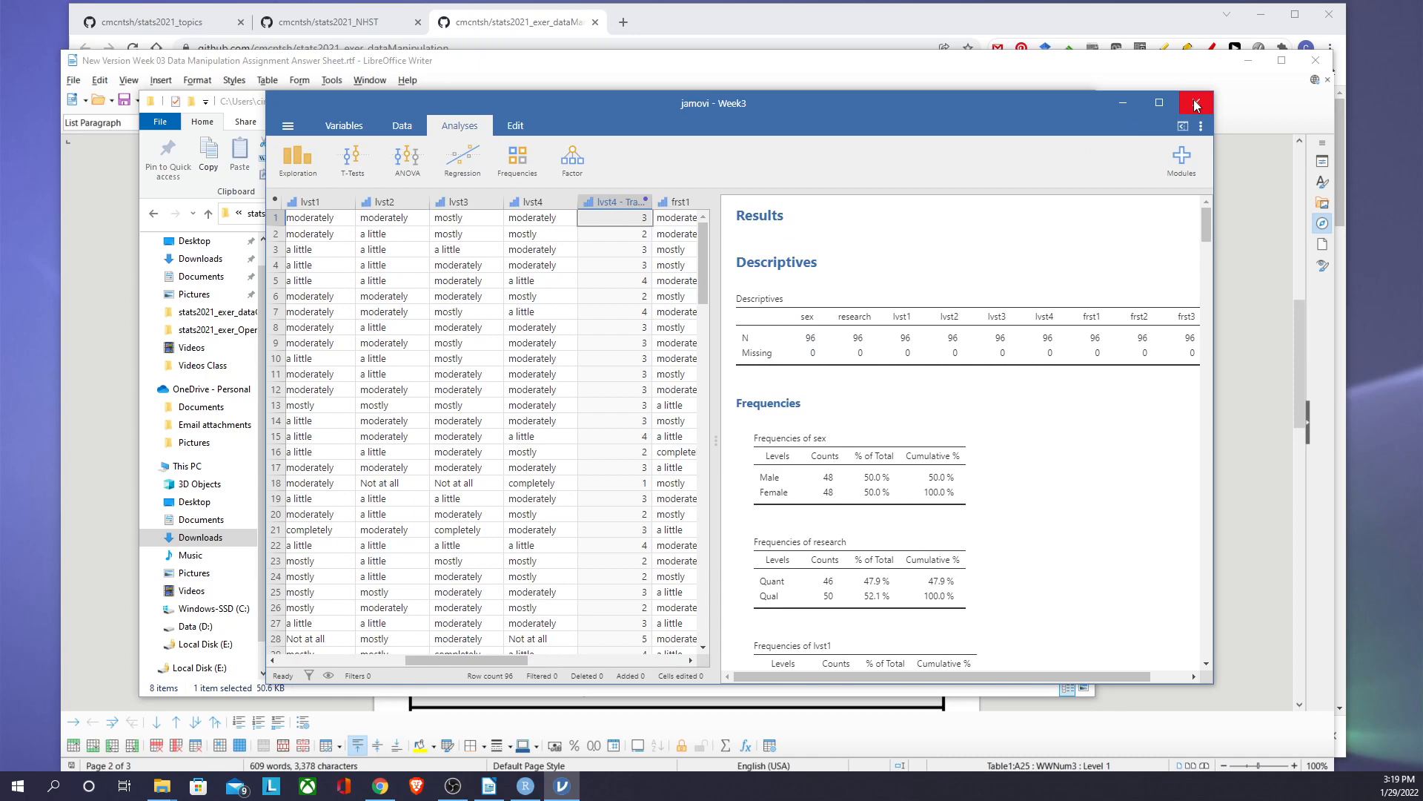
left_click(1197, 103)
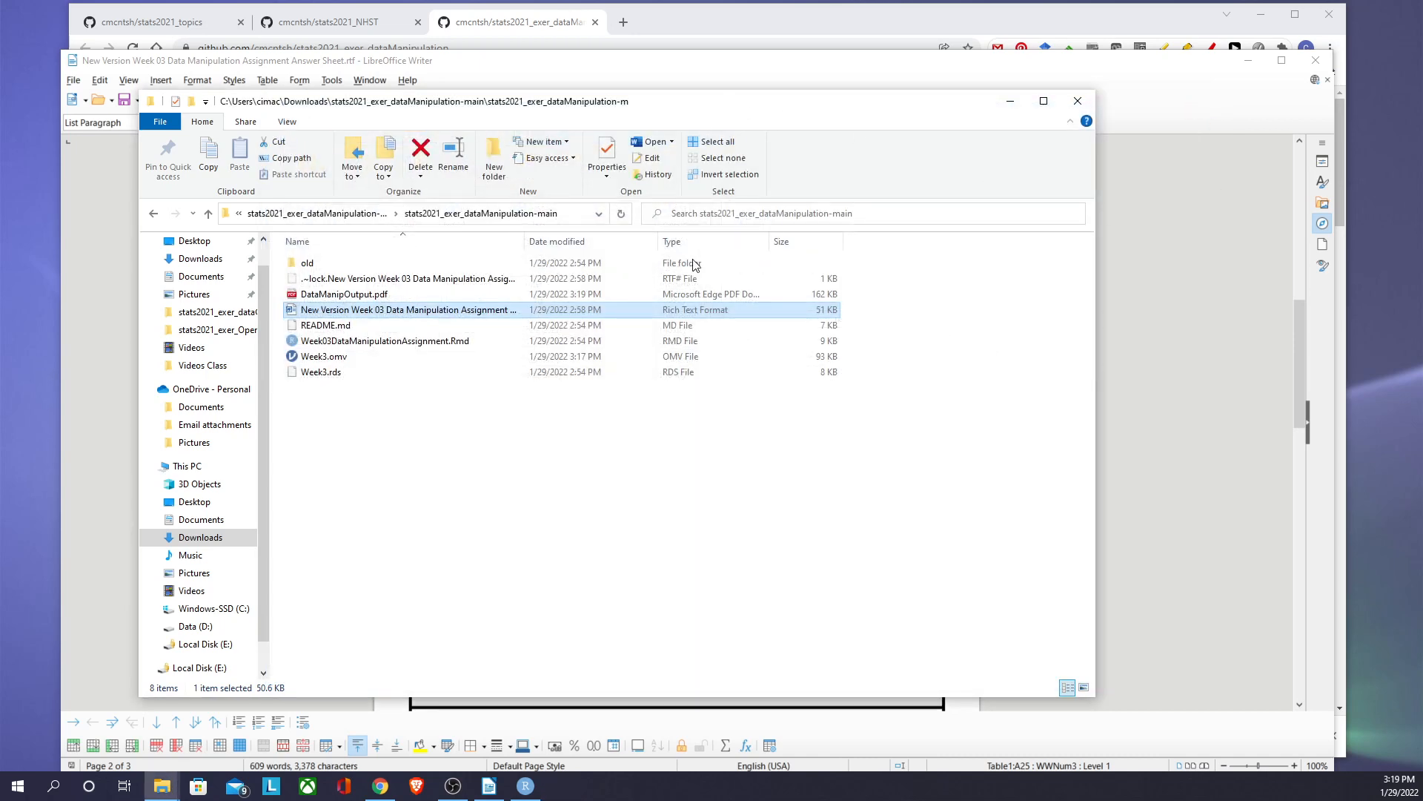
Step: Read the next answer sheet tasks in Writer, and open Week03DataManipulationAssignment.Rmd from the assignment folder with RStudio
left_click(972, 704)
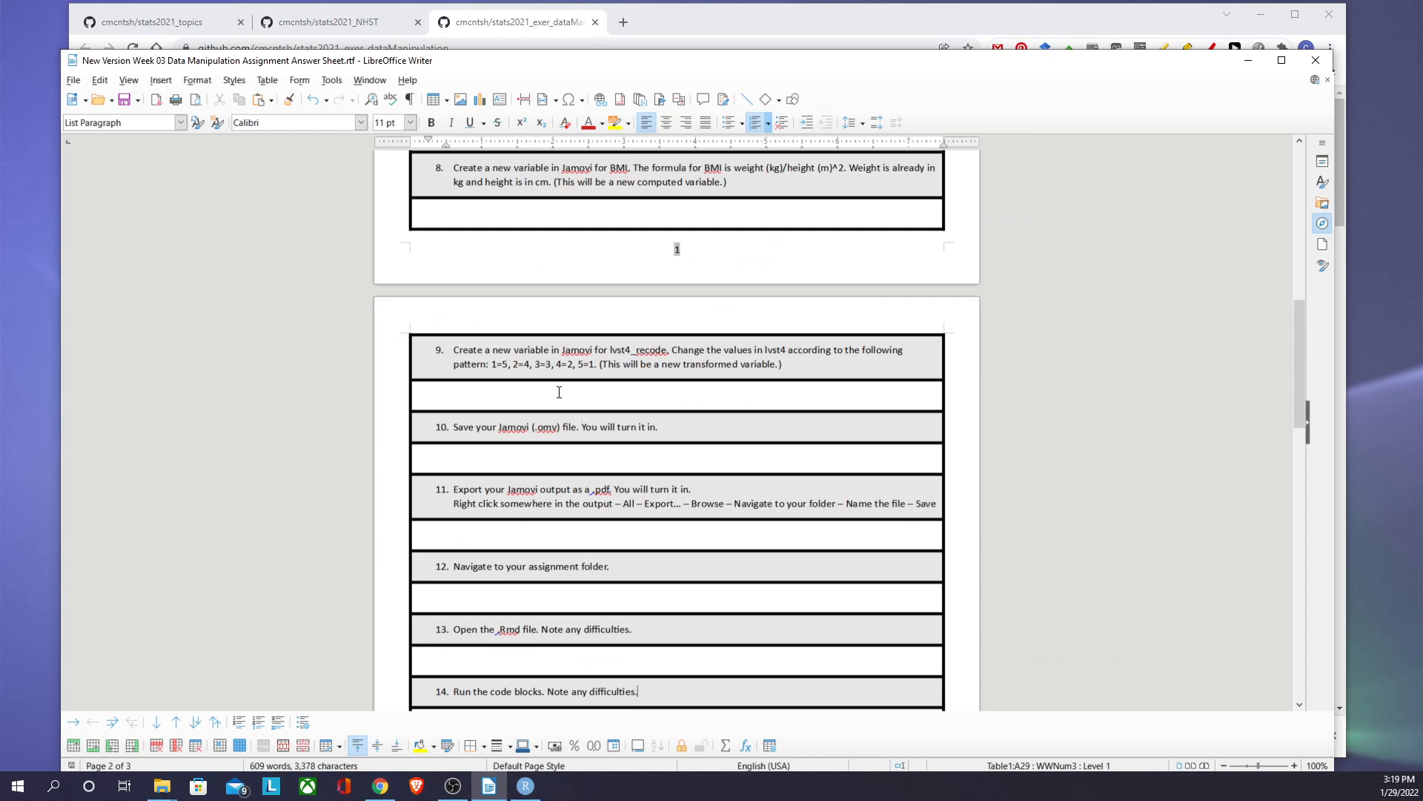
scroll(559, 392, "down", 4)
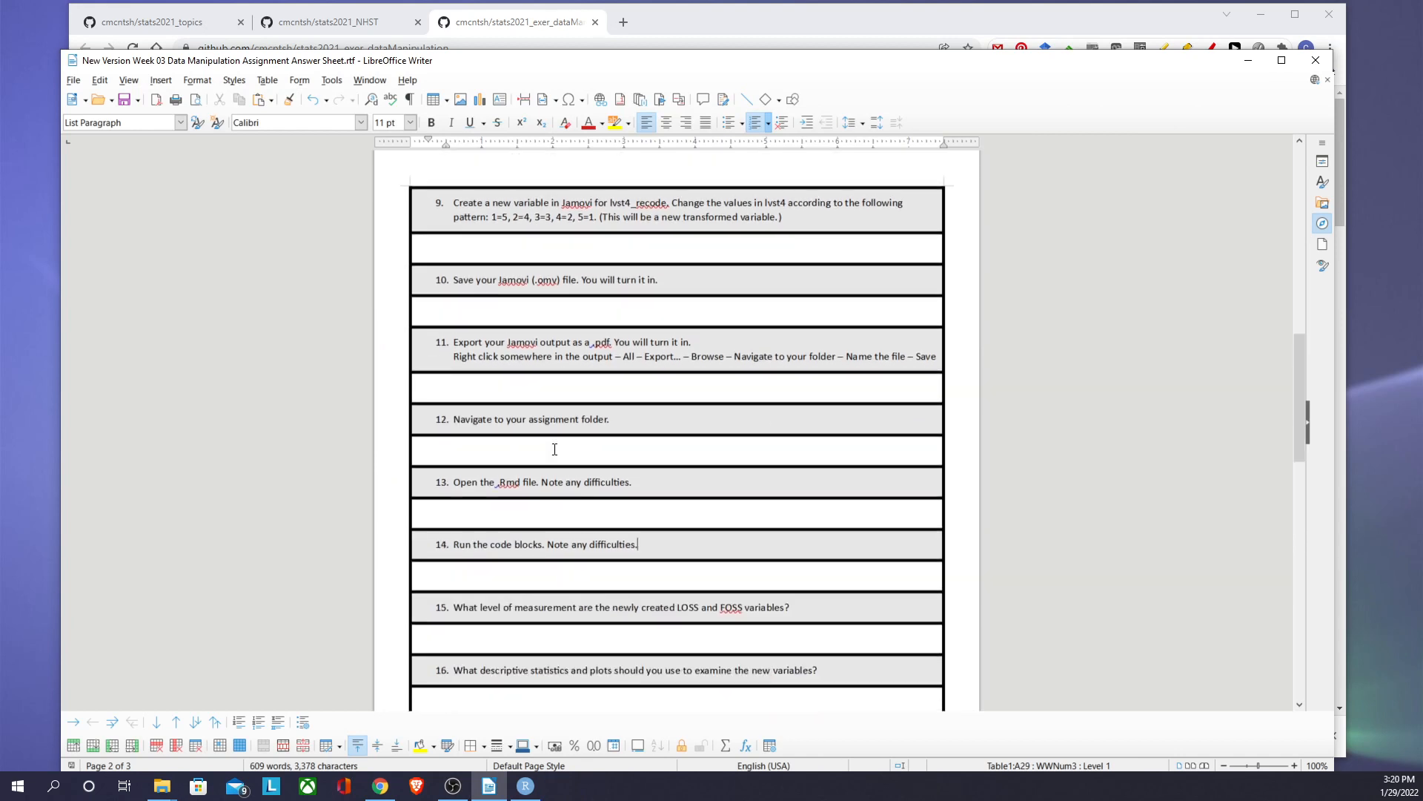
scroll(532, 415, "down", 2)
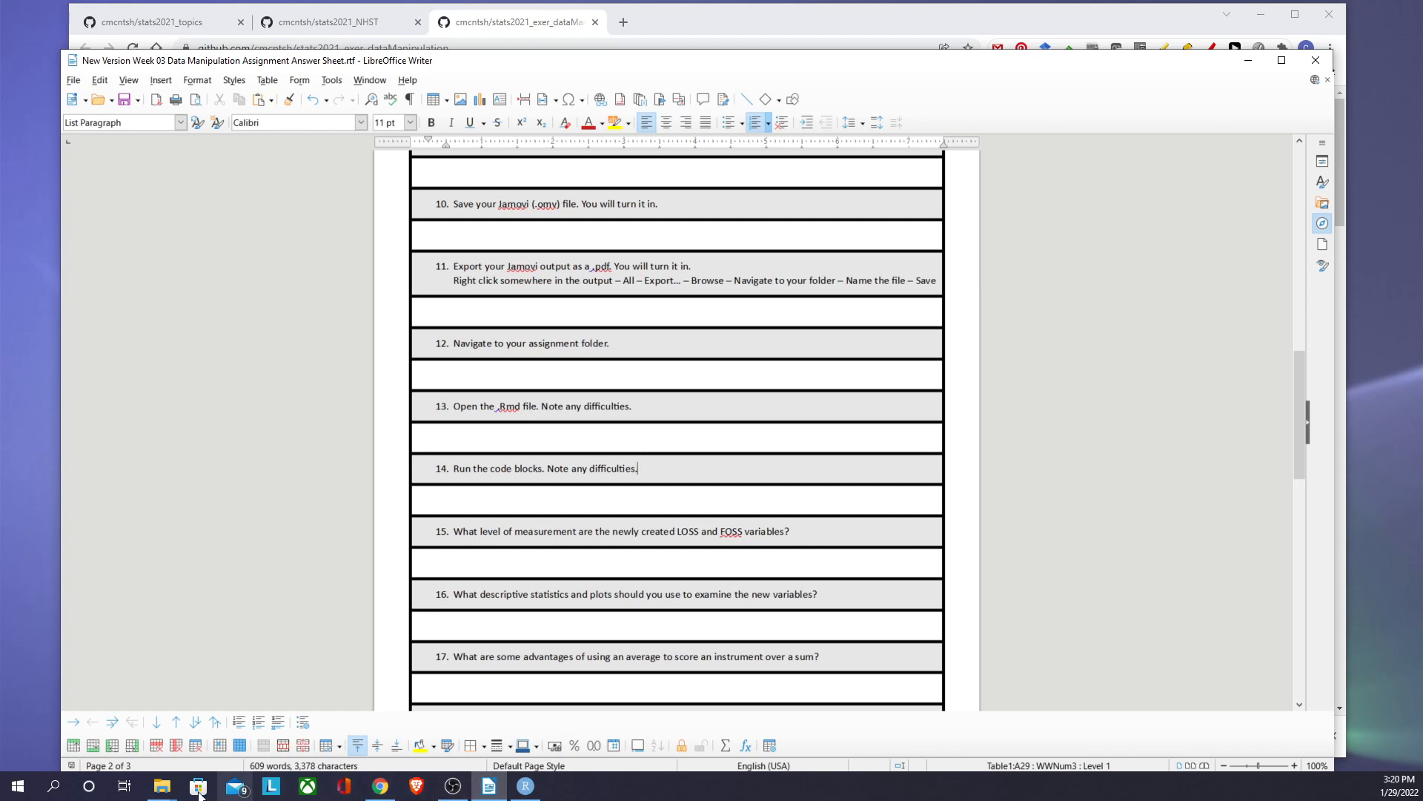
mouse_move(169, 788)
left_click(215, 730)
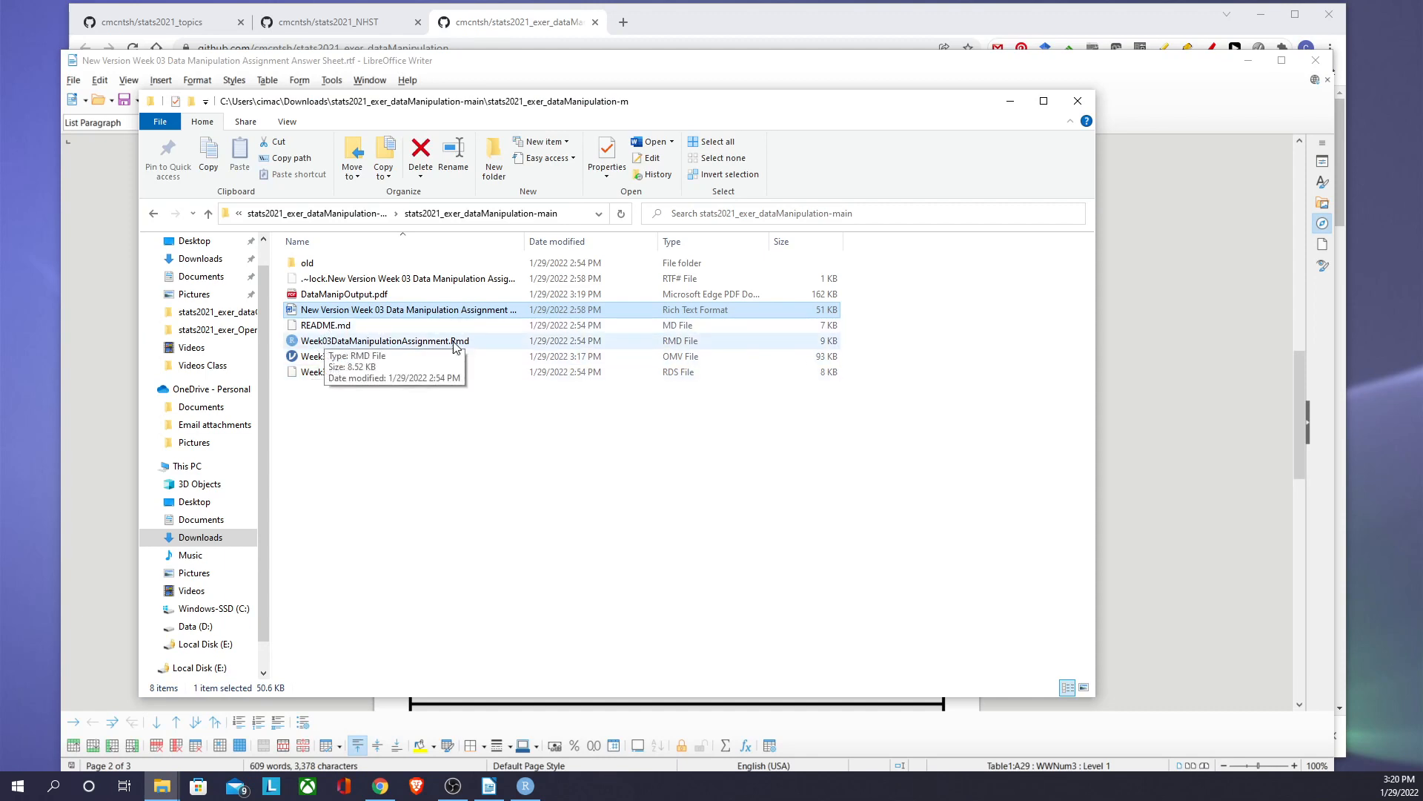
right_click(293, 345)
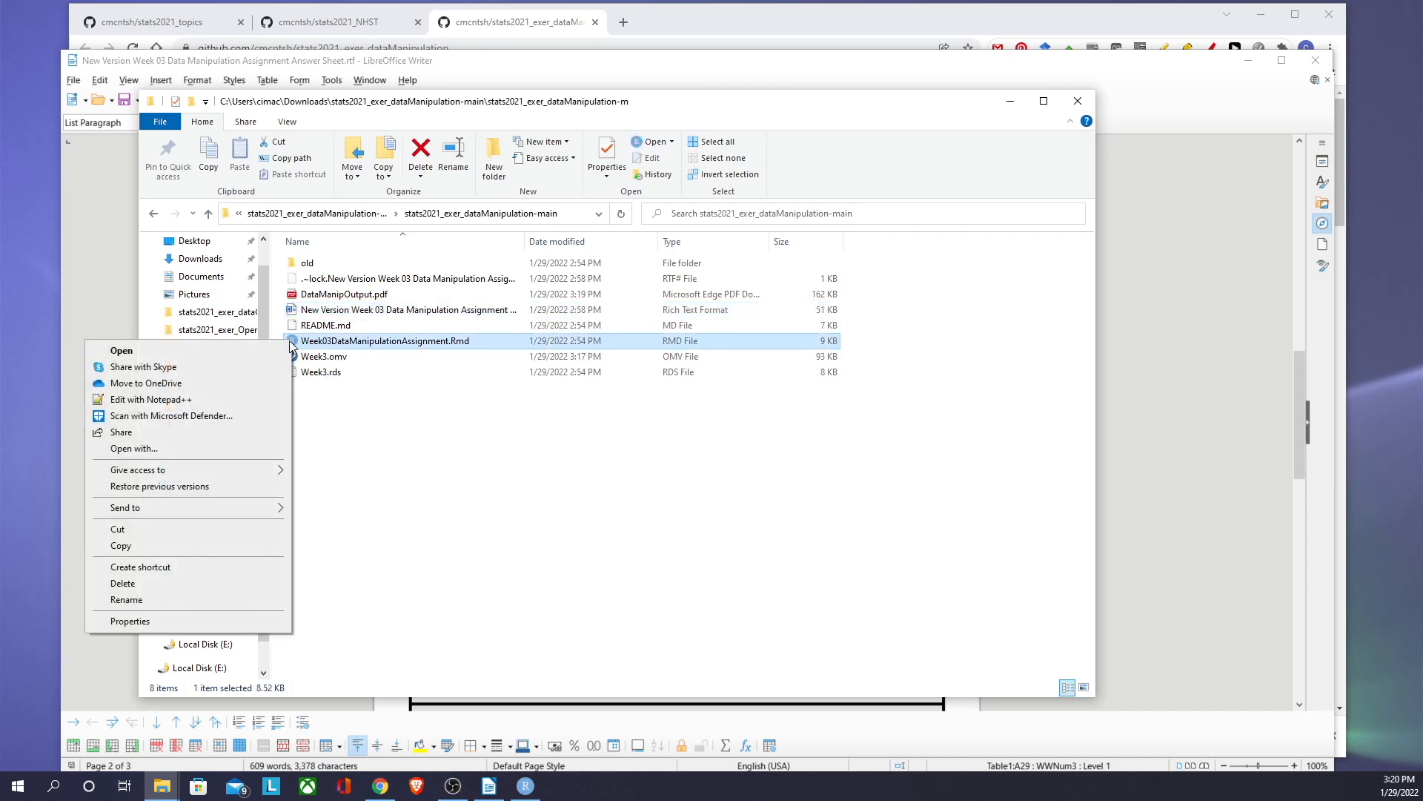
left_click(134, 449)
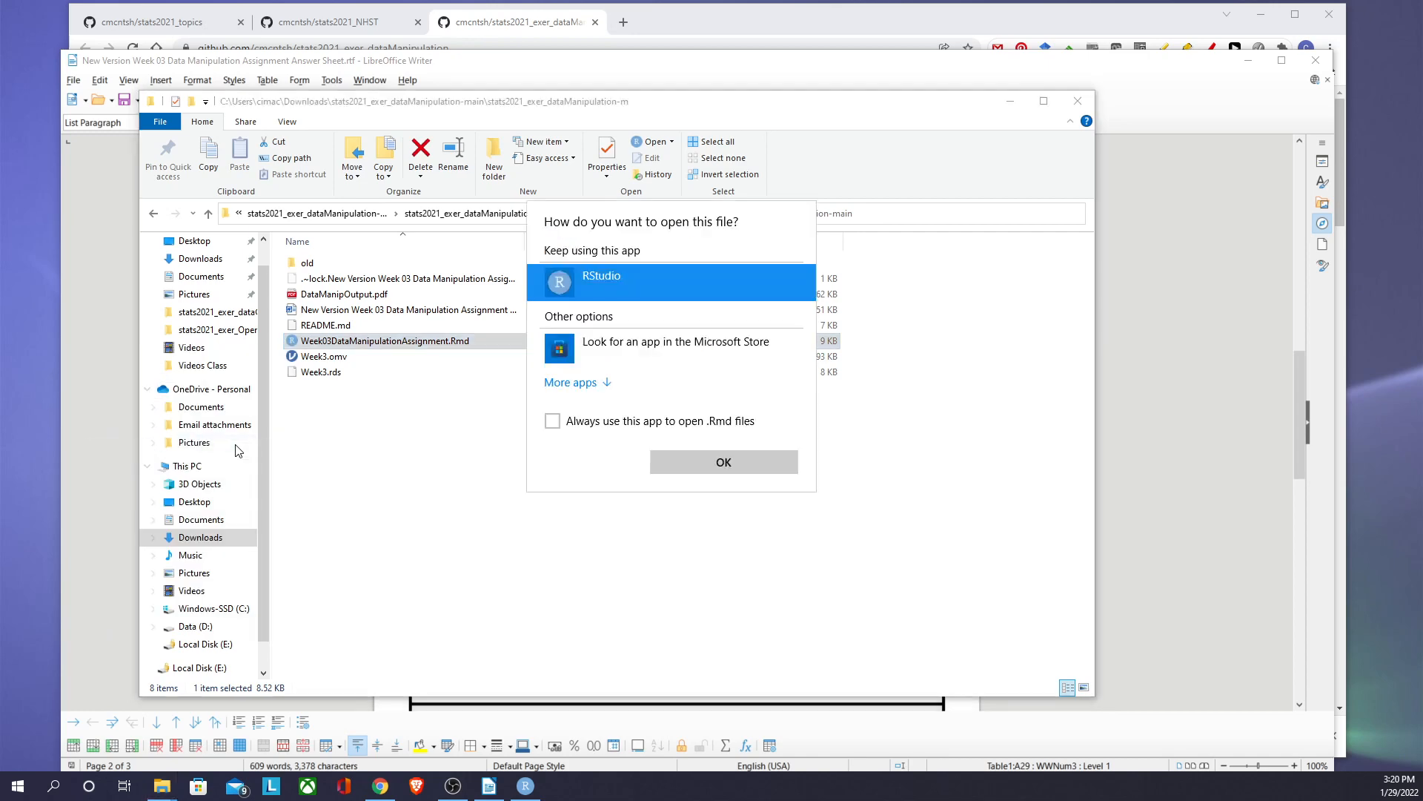
left_click(760, 475)
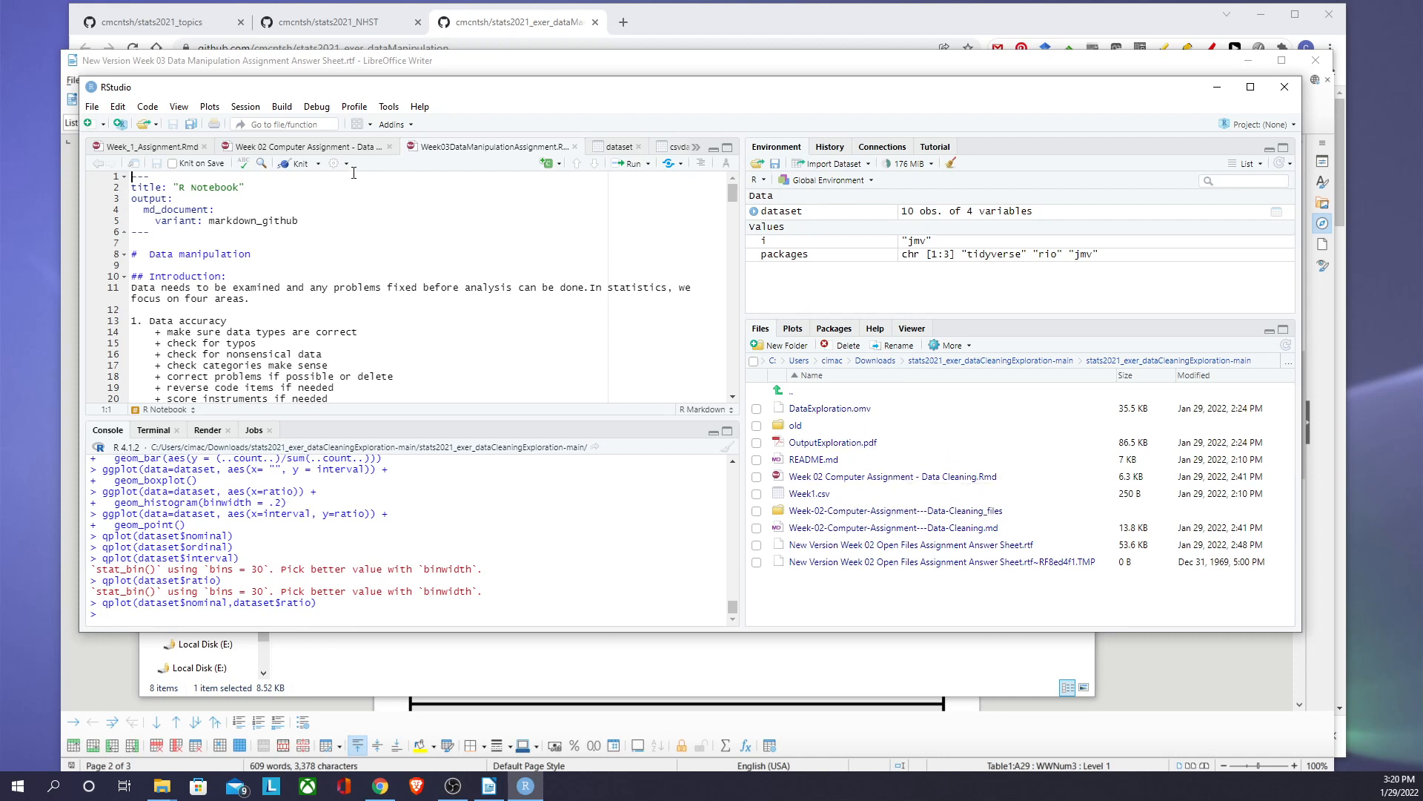
Step: Close the Week 2 and Week_1_Assignment files and all data views, keeping only Week03DataManipulationAssignment.Rmd open
left_click(391, 147)
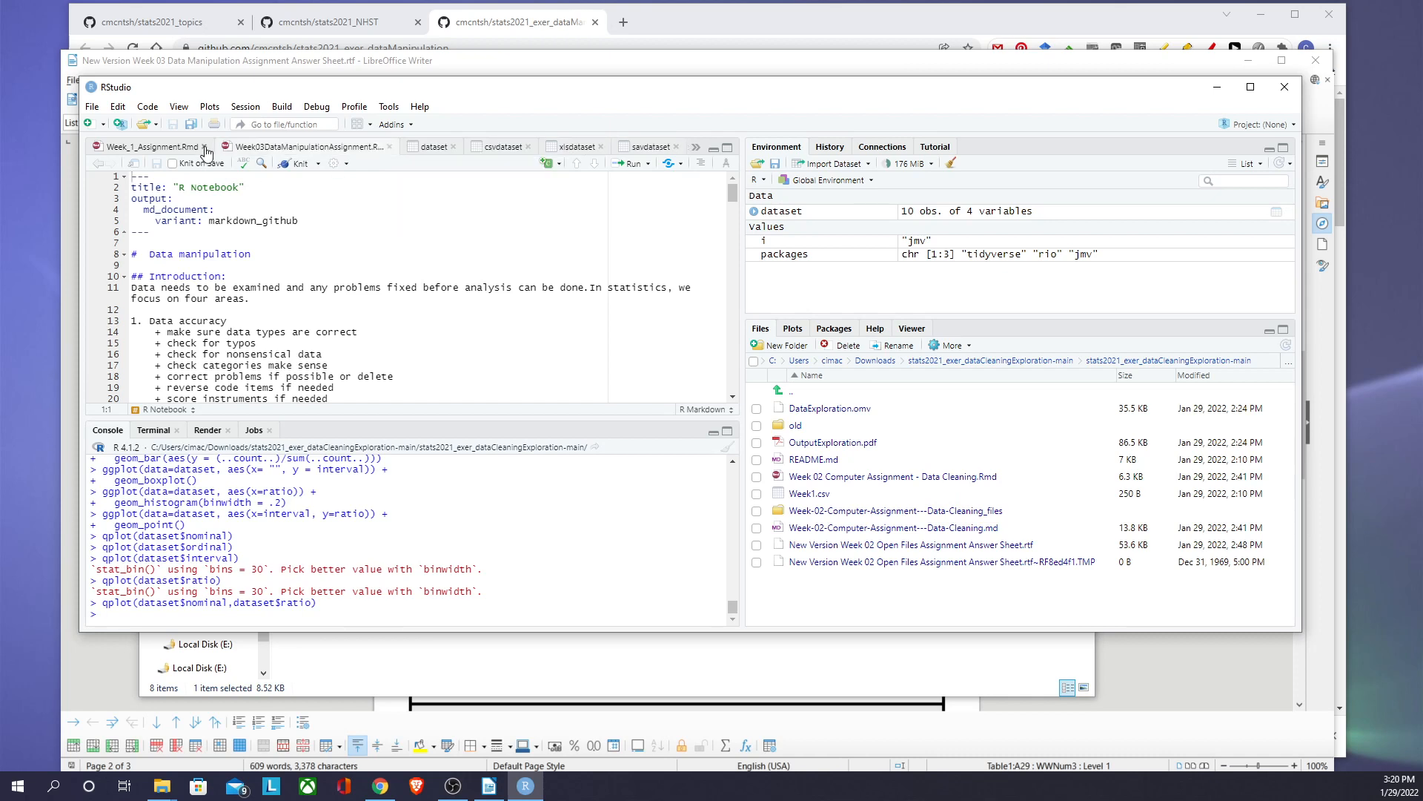
left_click(209, 146)
left_click(324, 146)
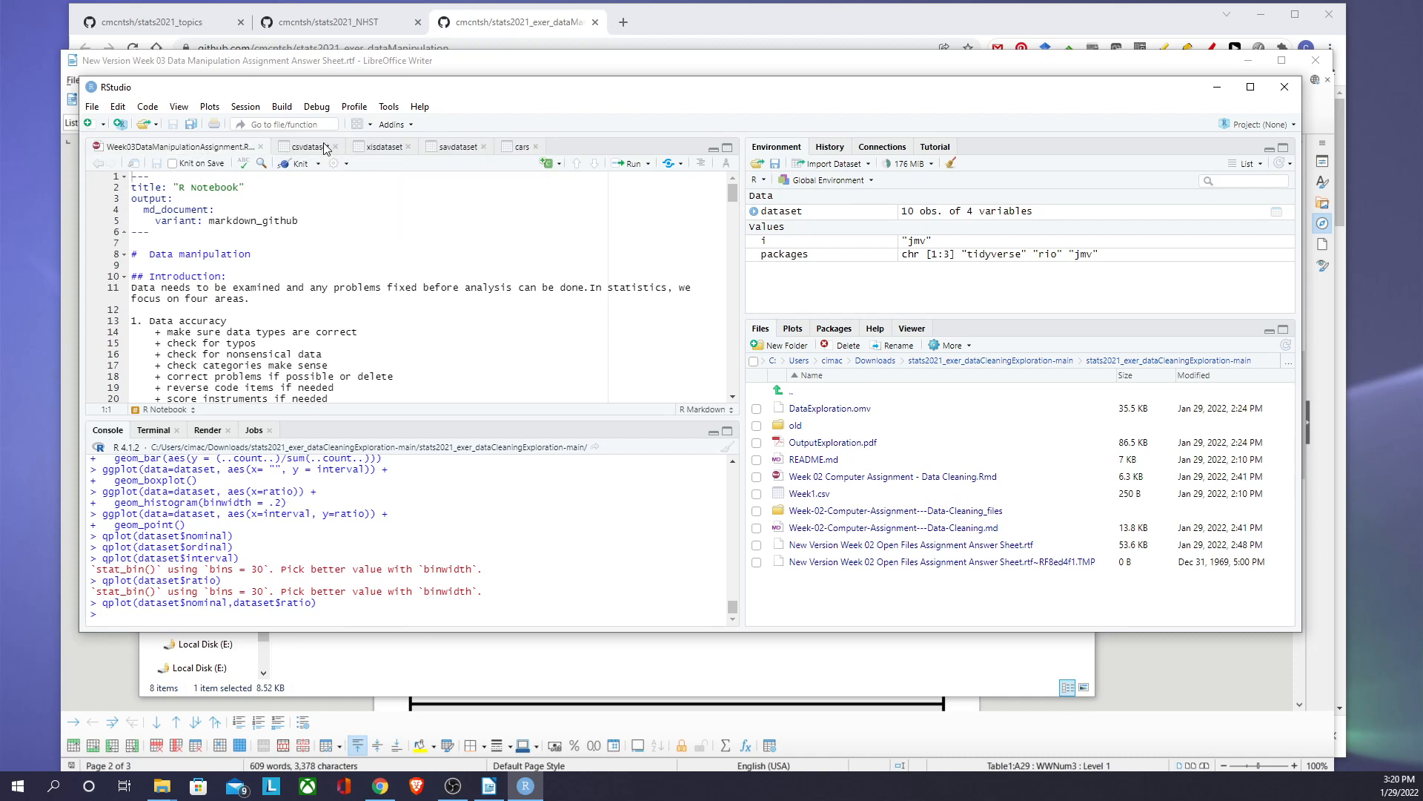
left_click(334, 147)
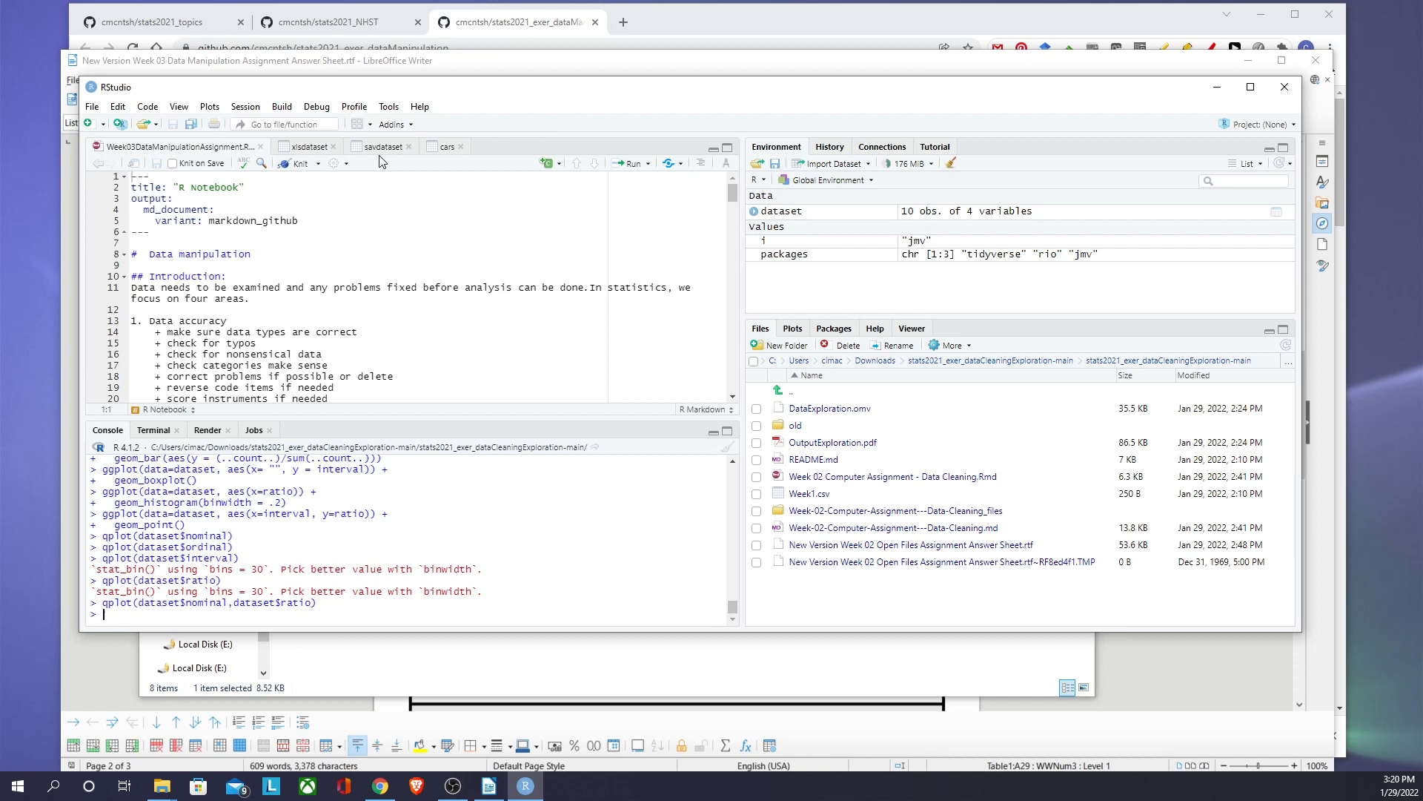
left_click(334, 147)
left_click(337, 148)
left_click(312, 147)
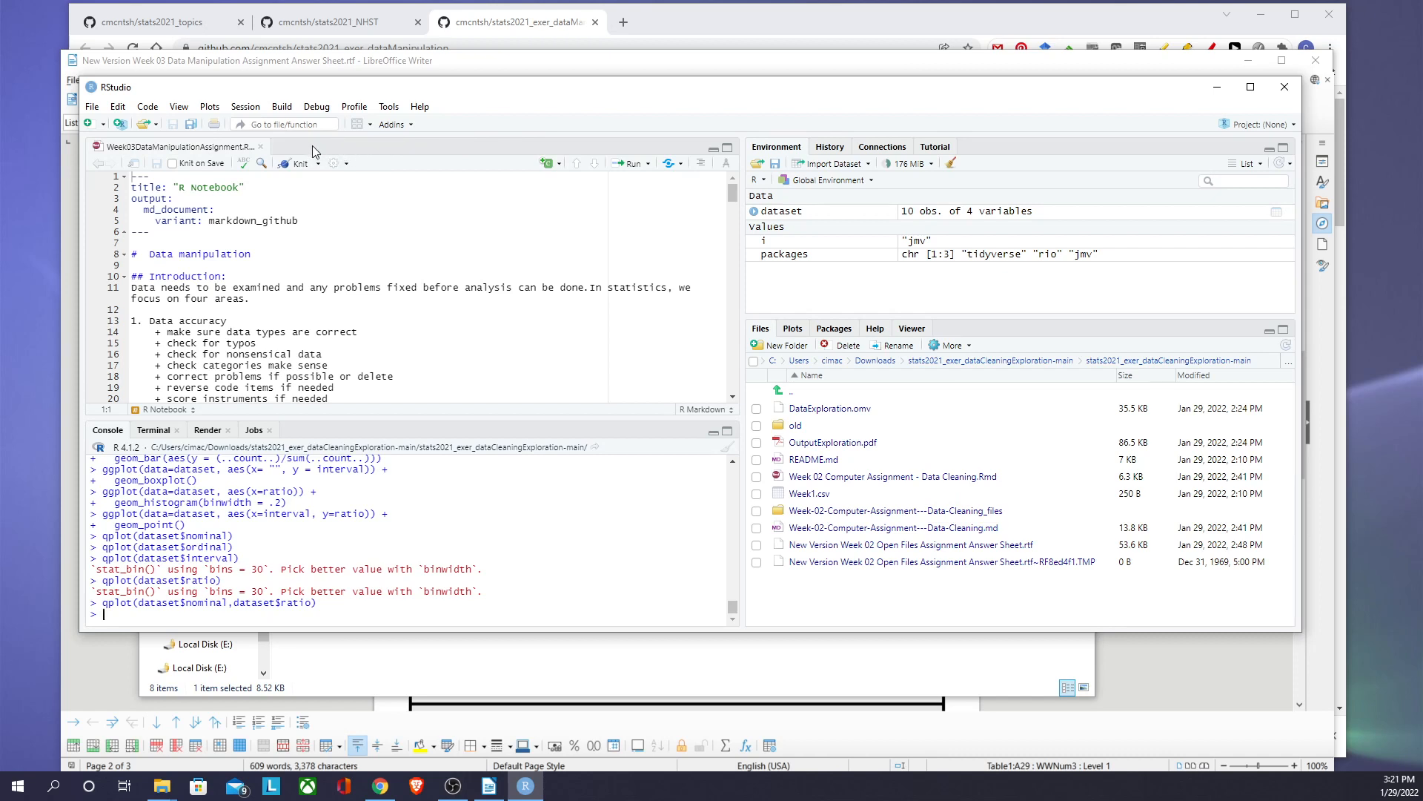
Step: Set the working directory to the inner stats2021_exer_dataManipulation-main folder inside Downloads
left_click(246, 106)
mouse_move(273, 252)
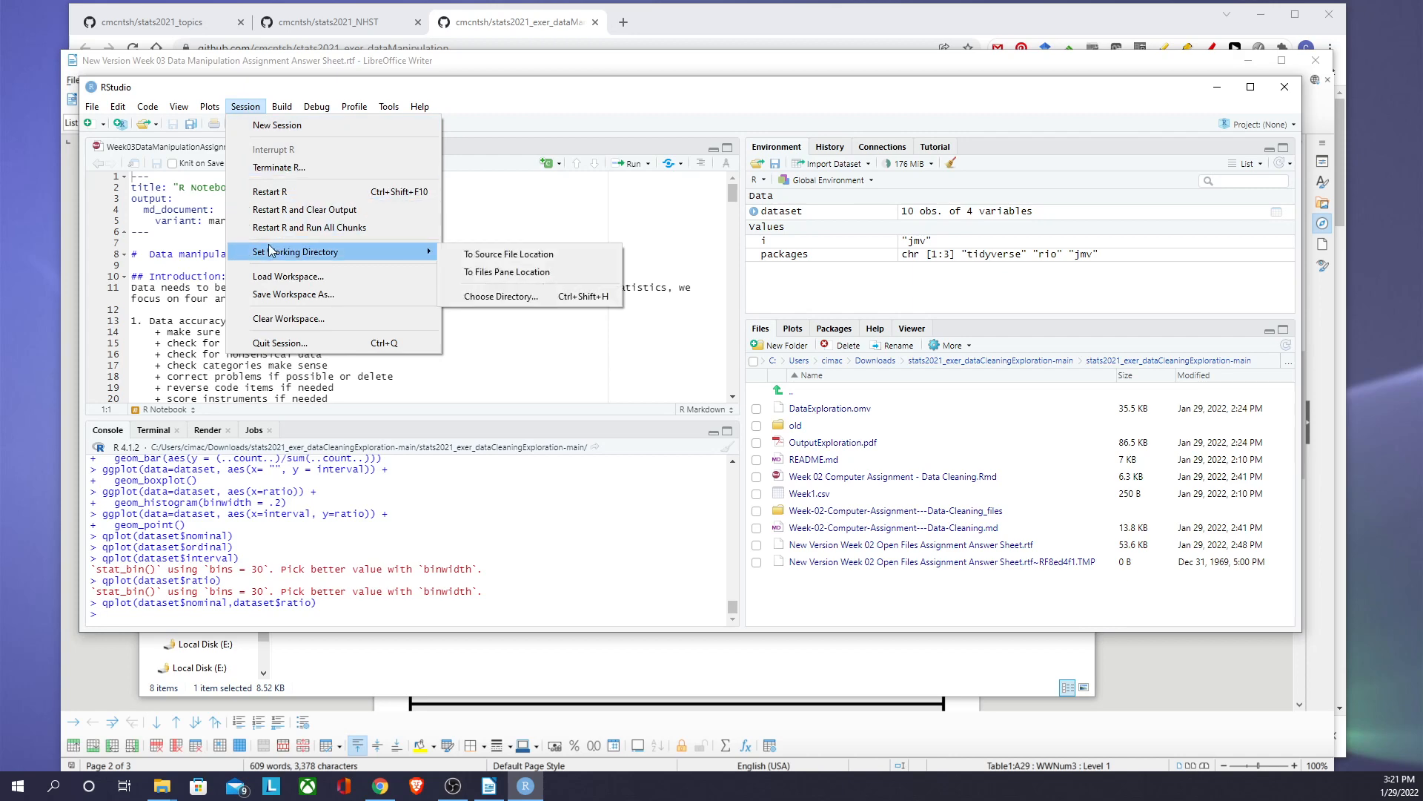
left_click(500, 297)
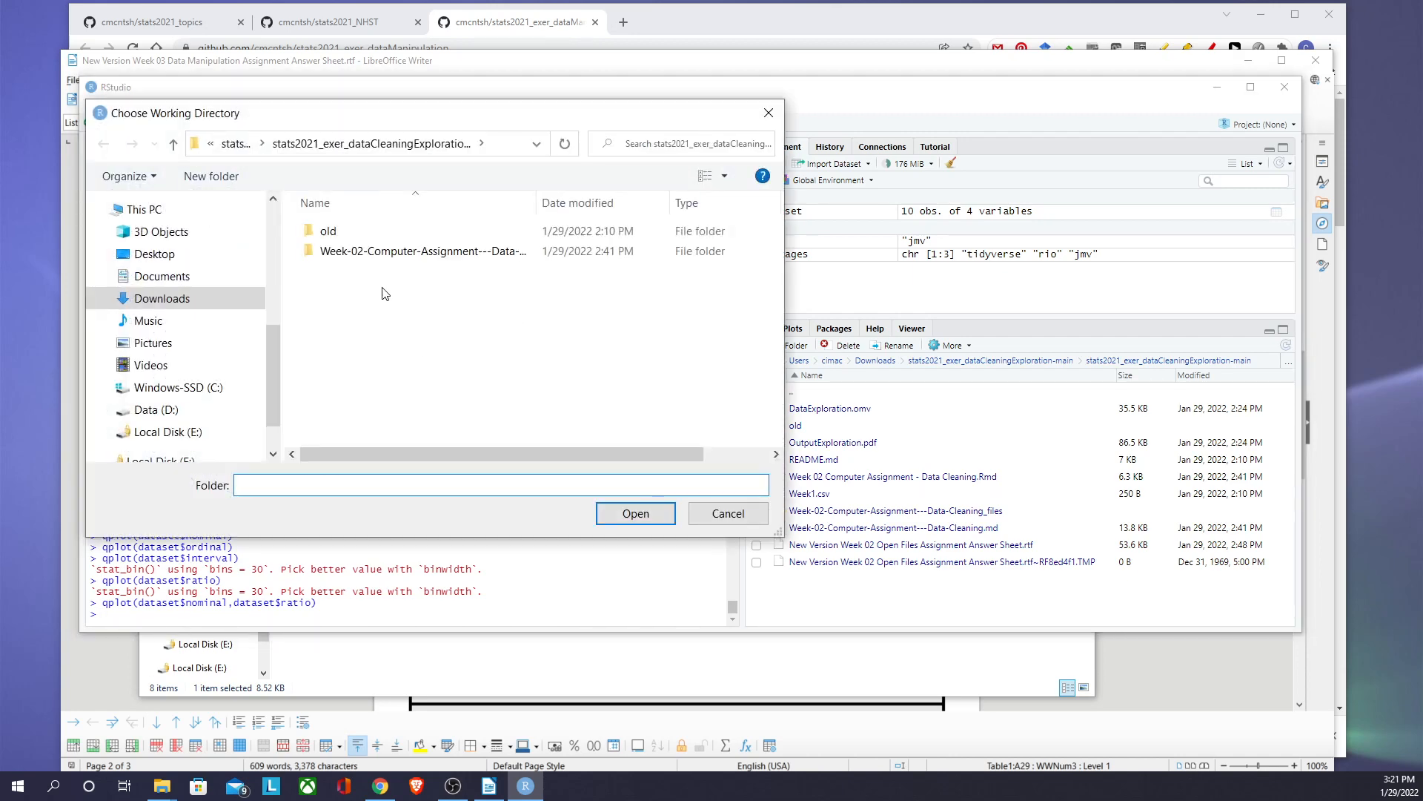
left_click(191, 298)
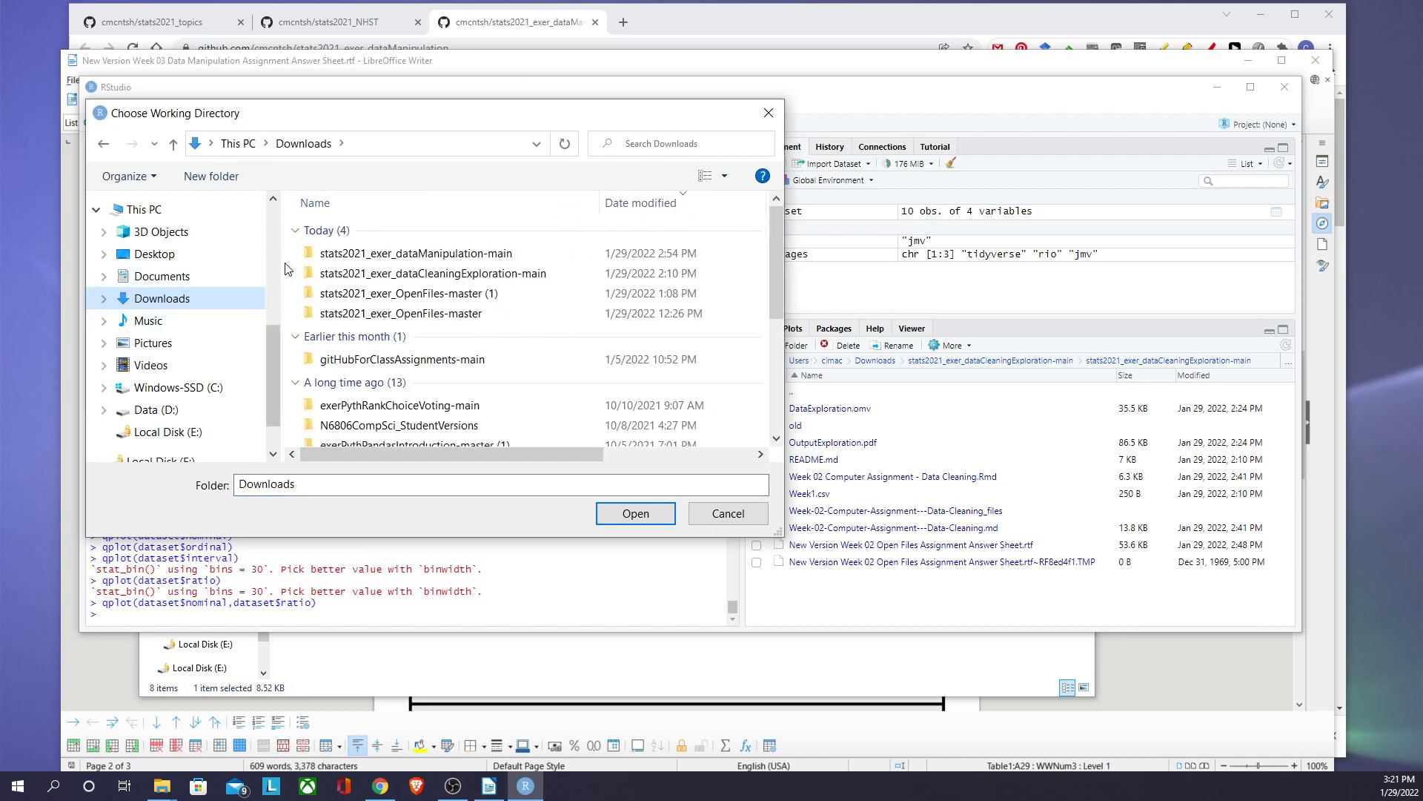
double_click(348, 256)
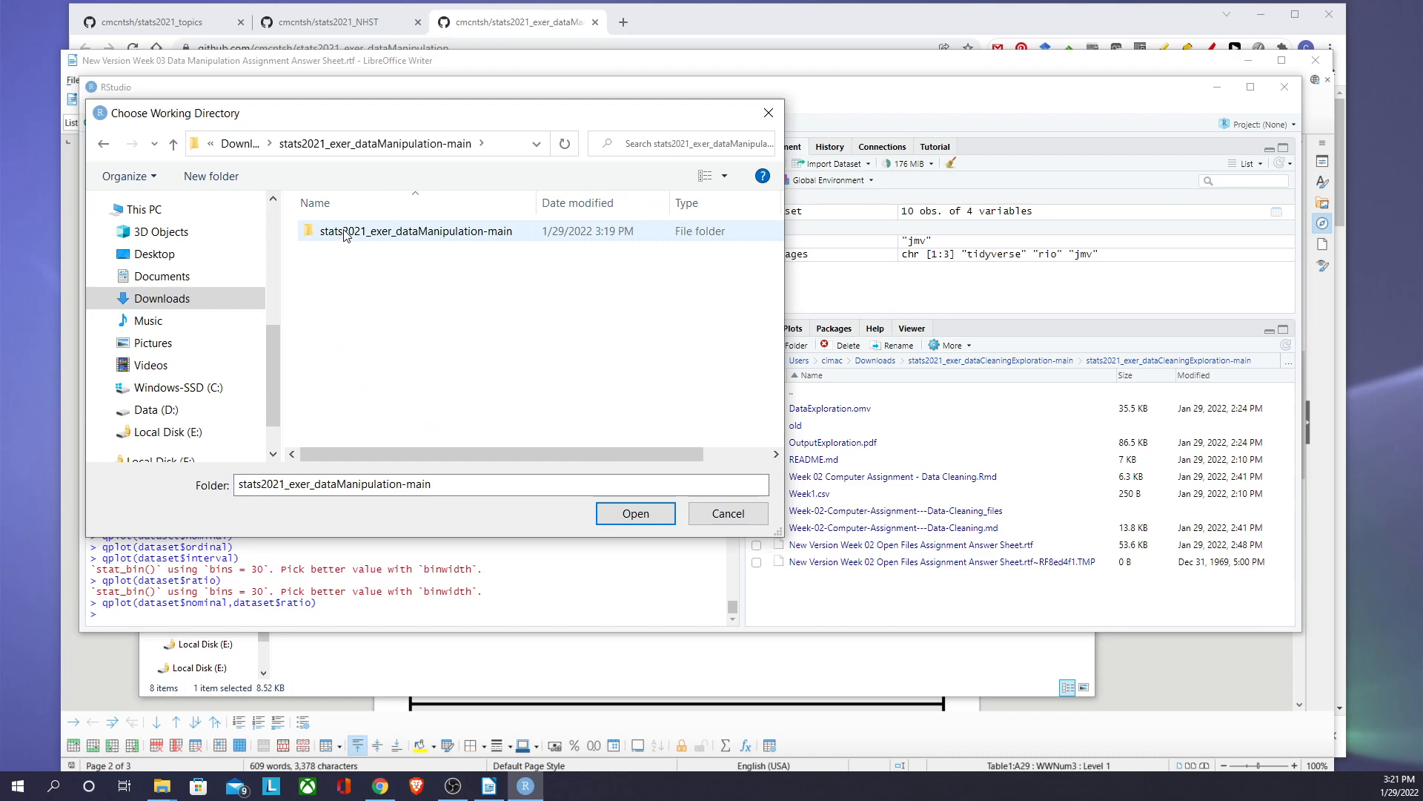
double_click(345, 233)
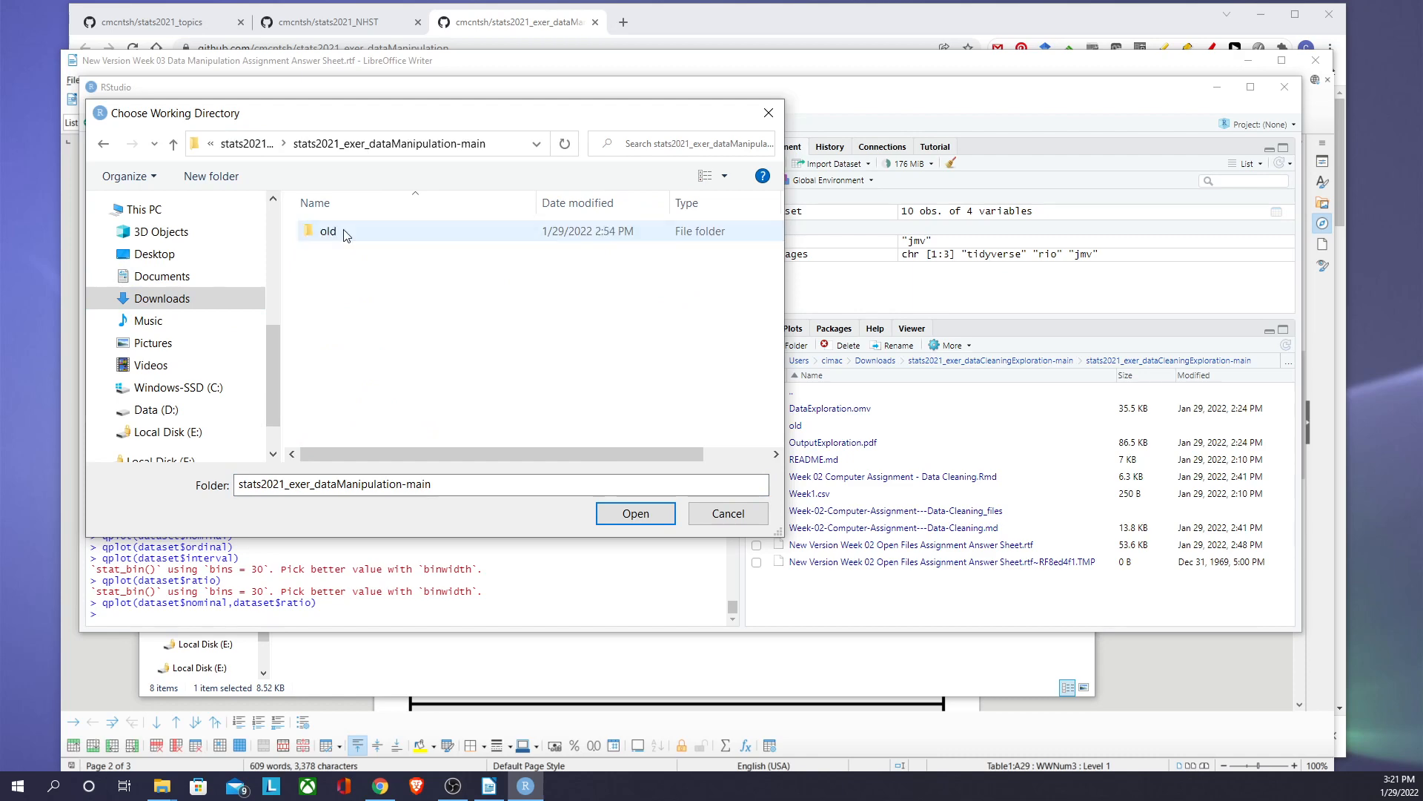
left_click(632, 513)
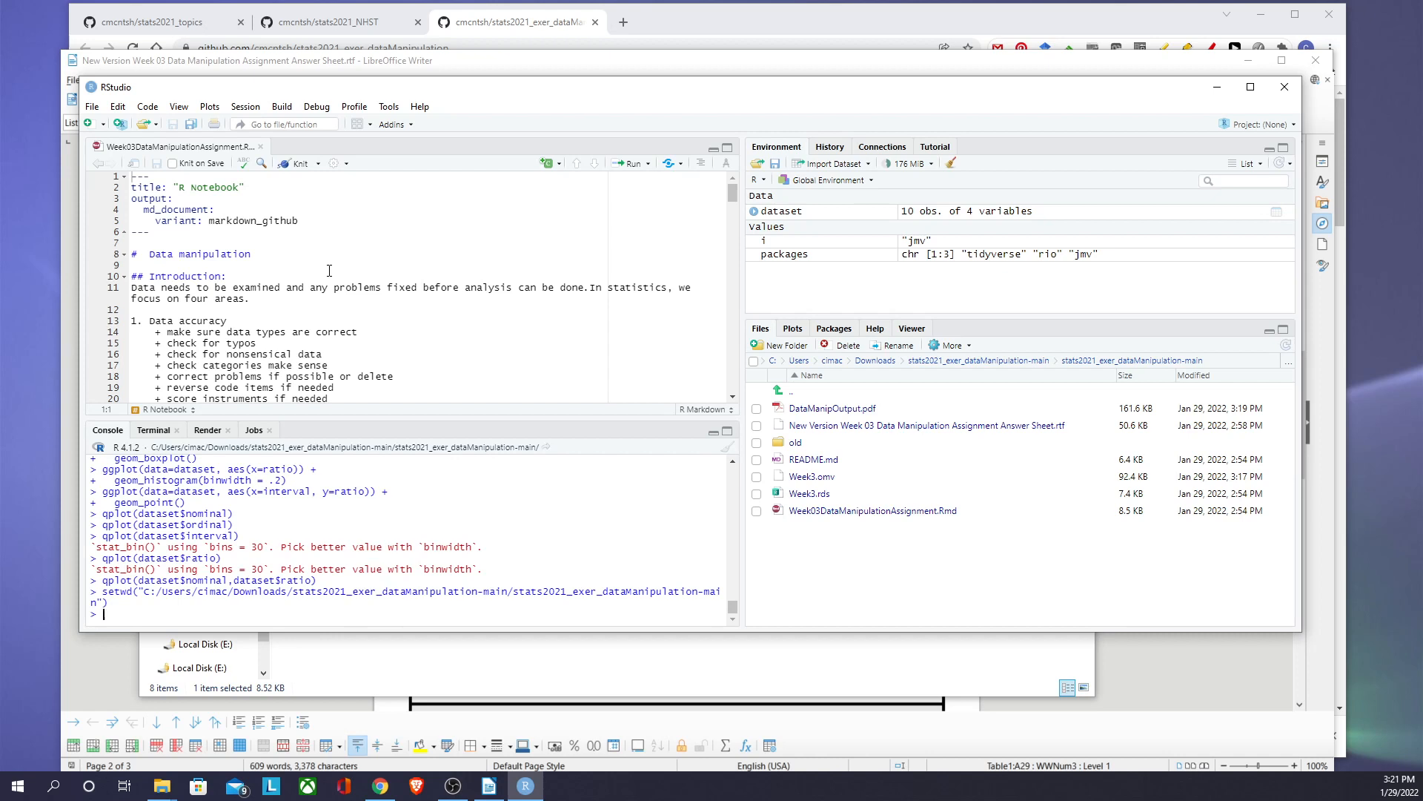
Step: Run the code blocks that list the tidyverse, rio and jmv packages and install any that are missing
scroll(329, 271, "down", 2)
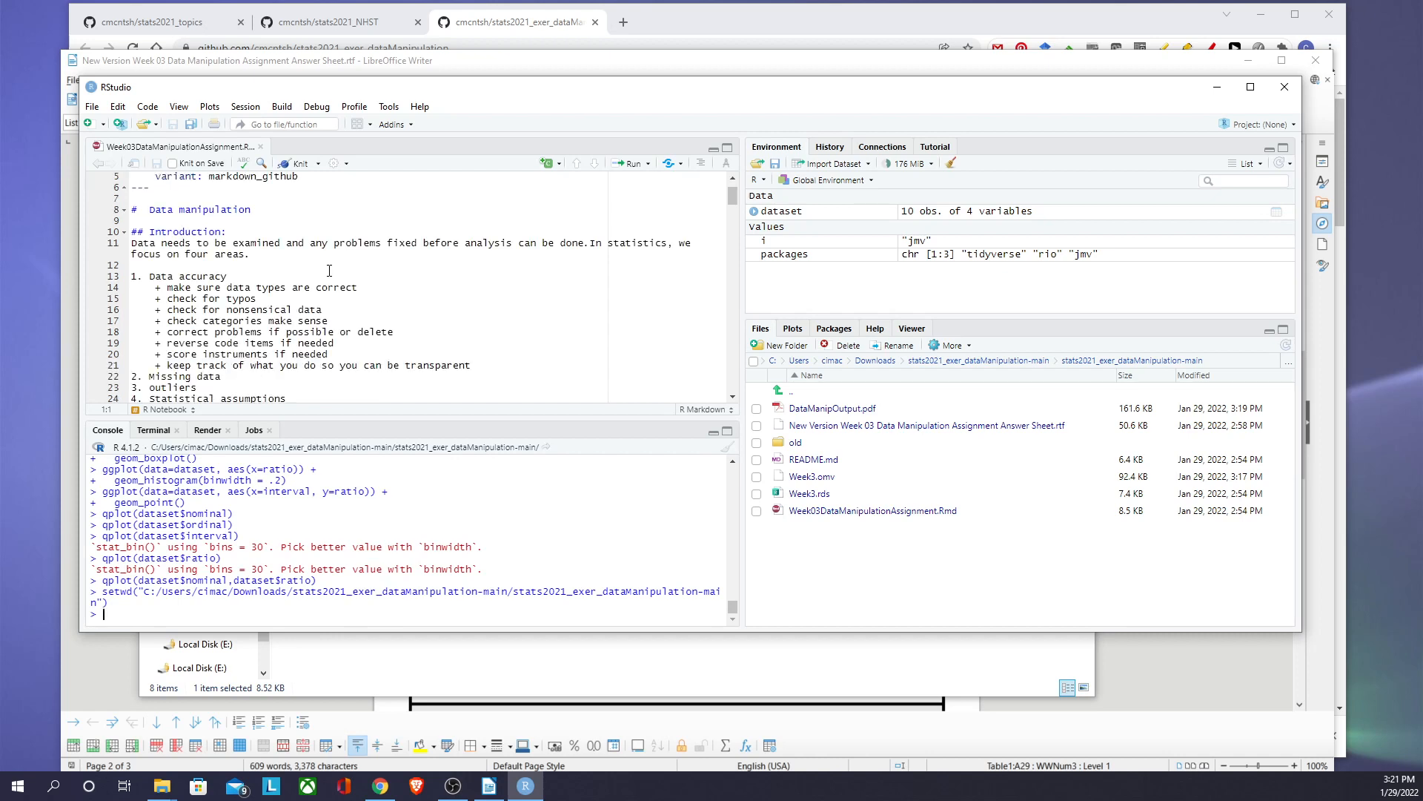
scroll(330, 270, "down", 6)
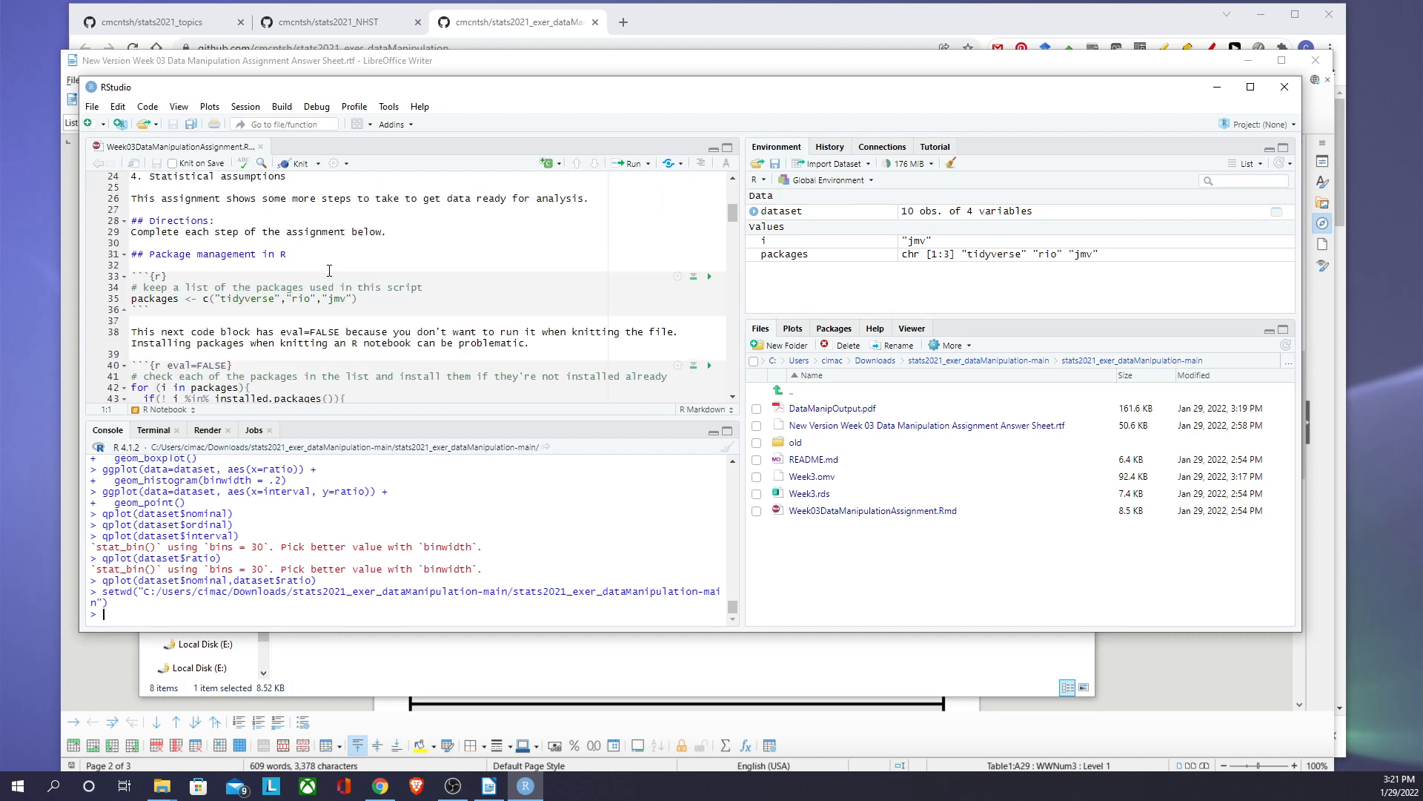
scroll(238, 274, "down", 1)
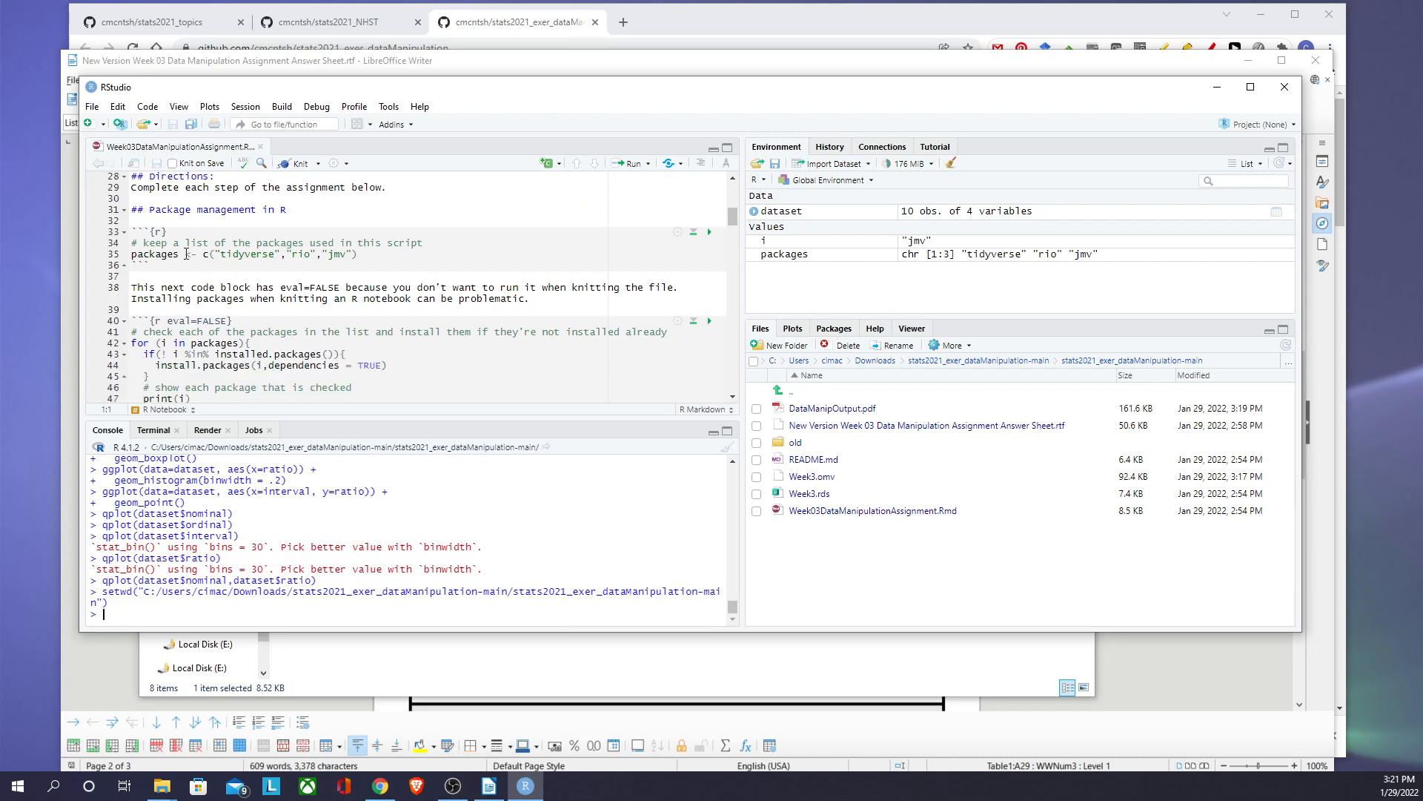
left_click(711, 236)
scroll(364, 259, "down", 2)
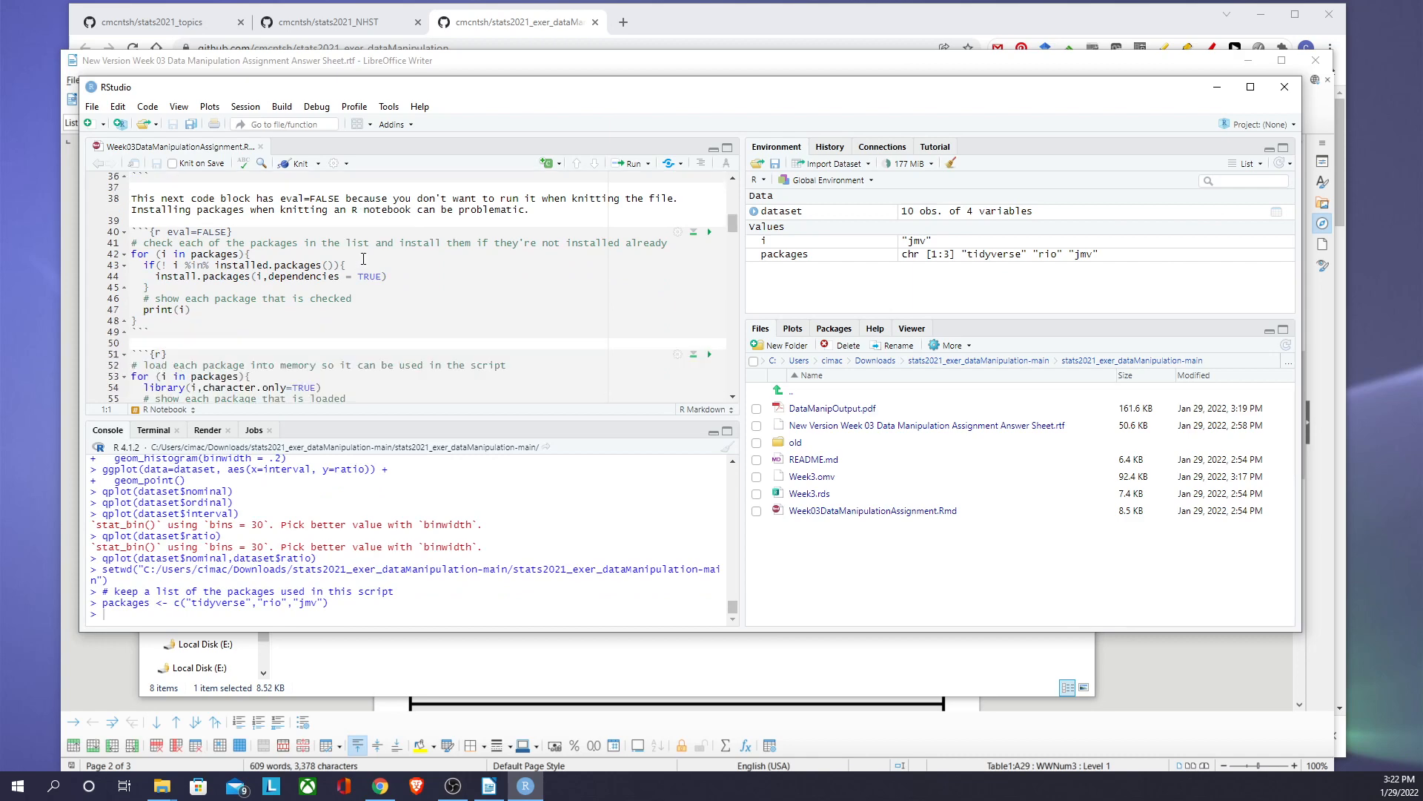
left_click(709, 232)
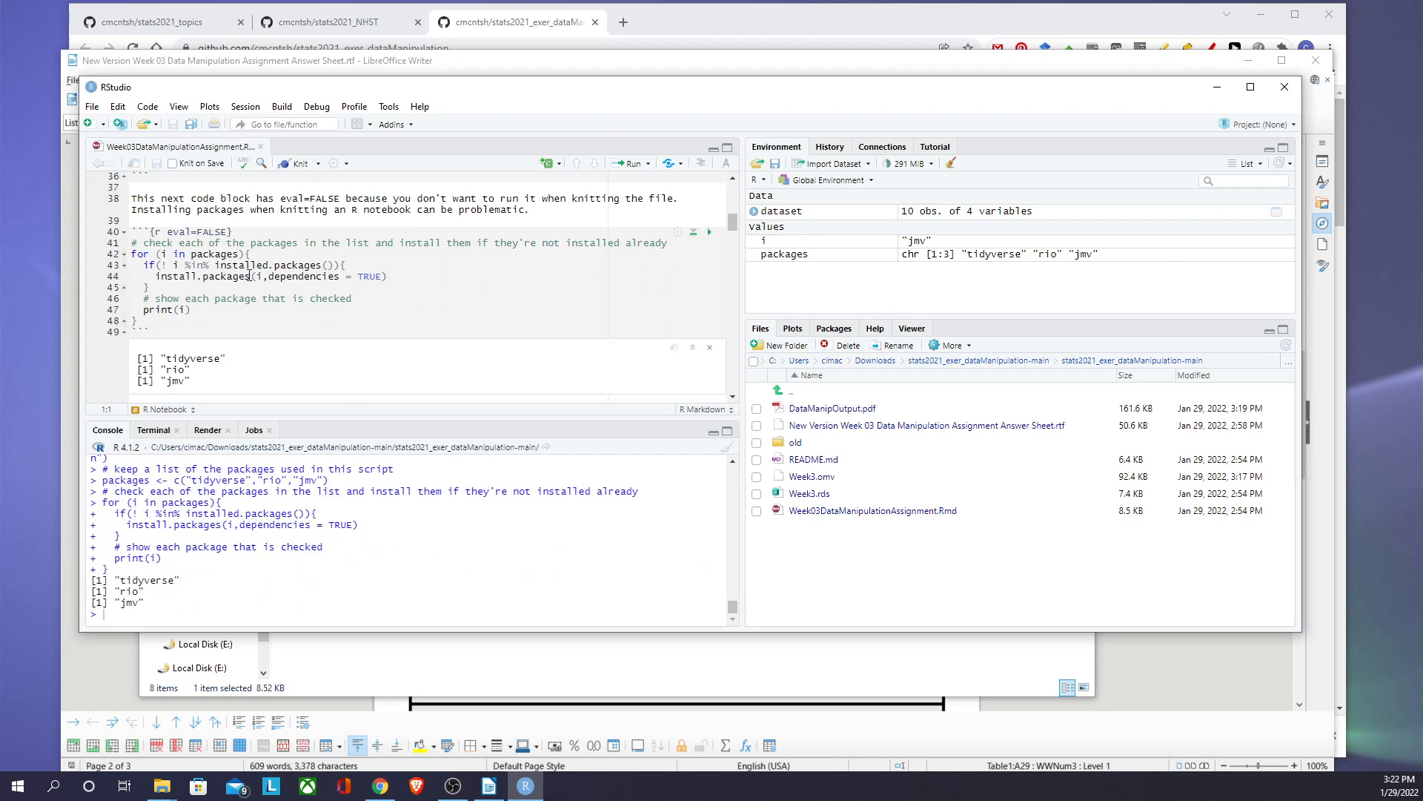
Step: Run the code block that loads each listed package into memory
scroll(304, 330, "down", 2)
scroll(304, 332, "down", 1)
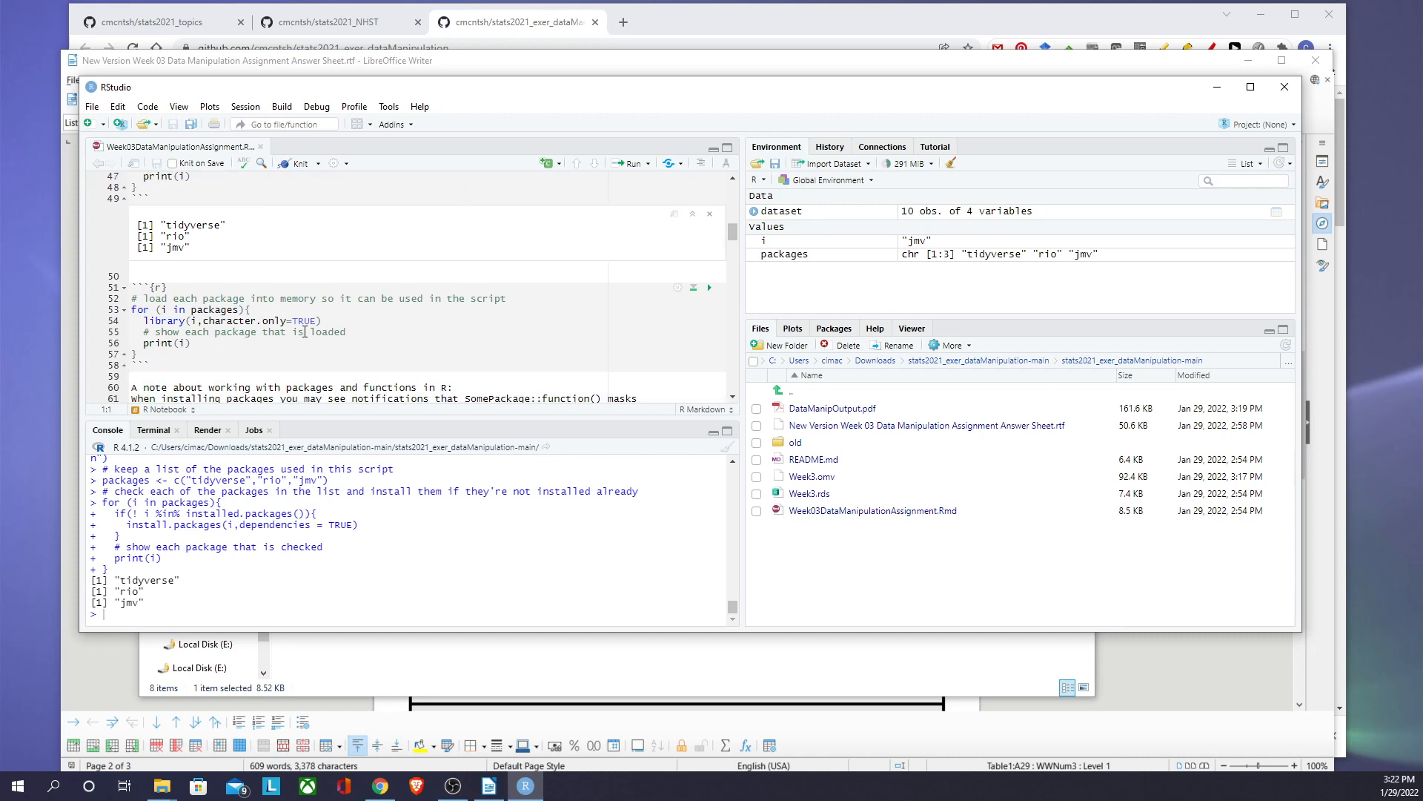
scroll(304, 332, "up", 2)
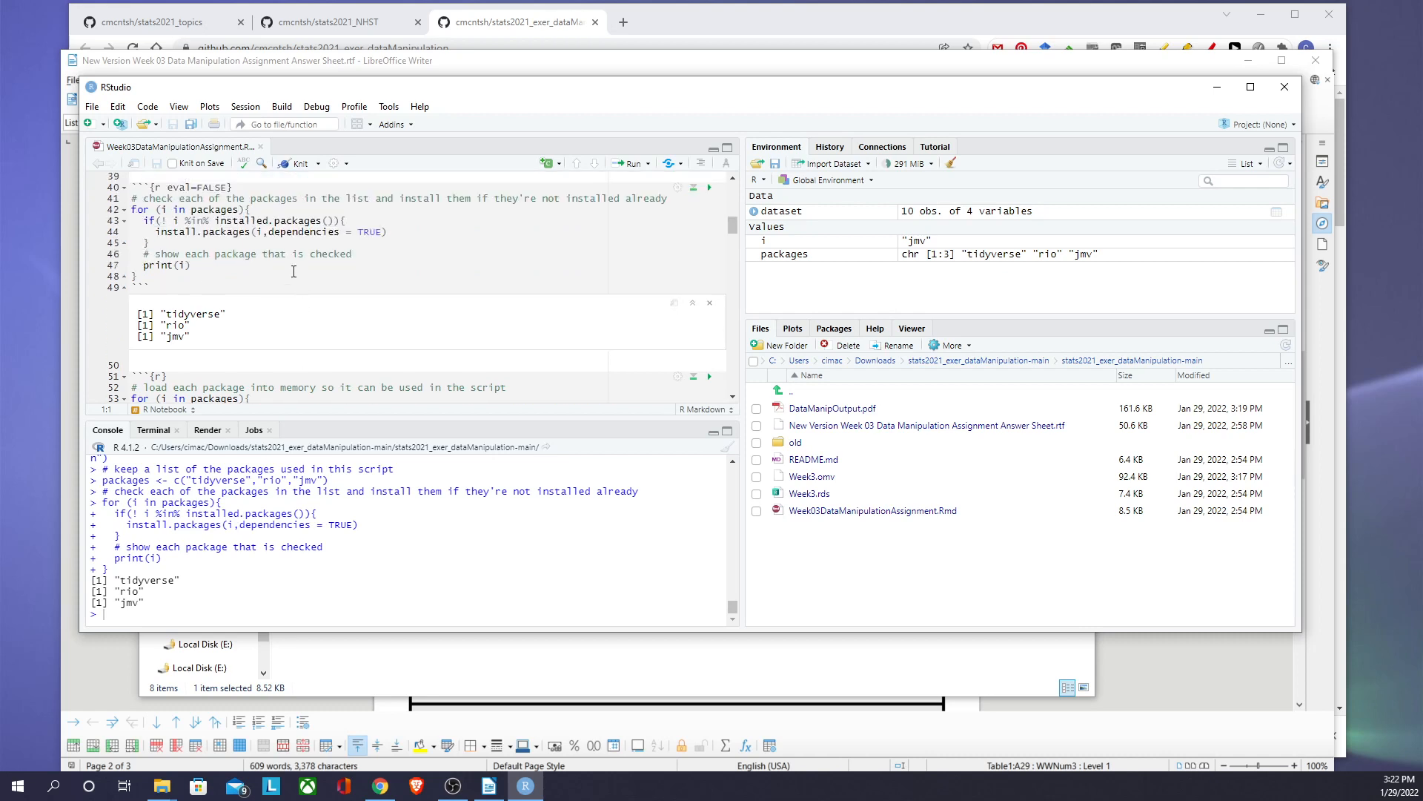
scroll(293, 271, "down", 3)
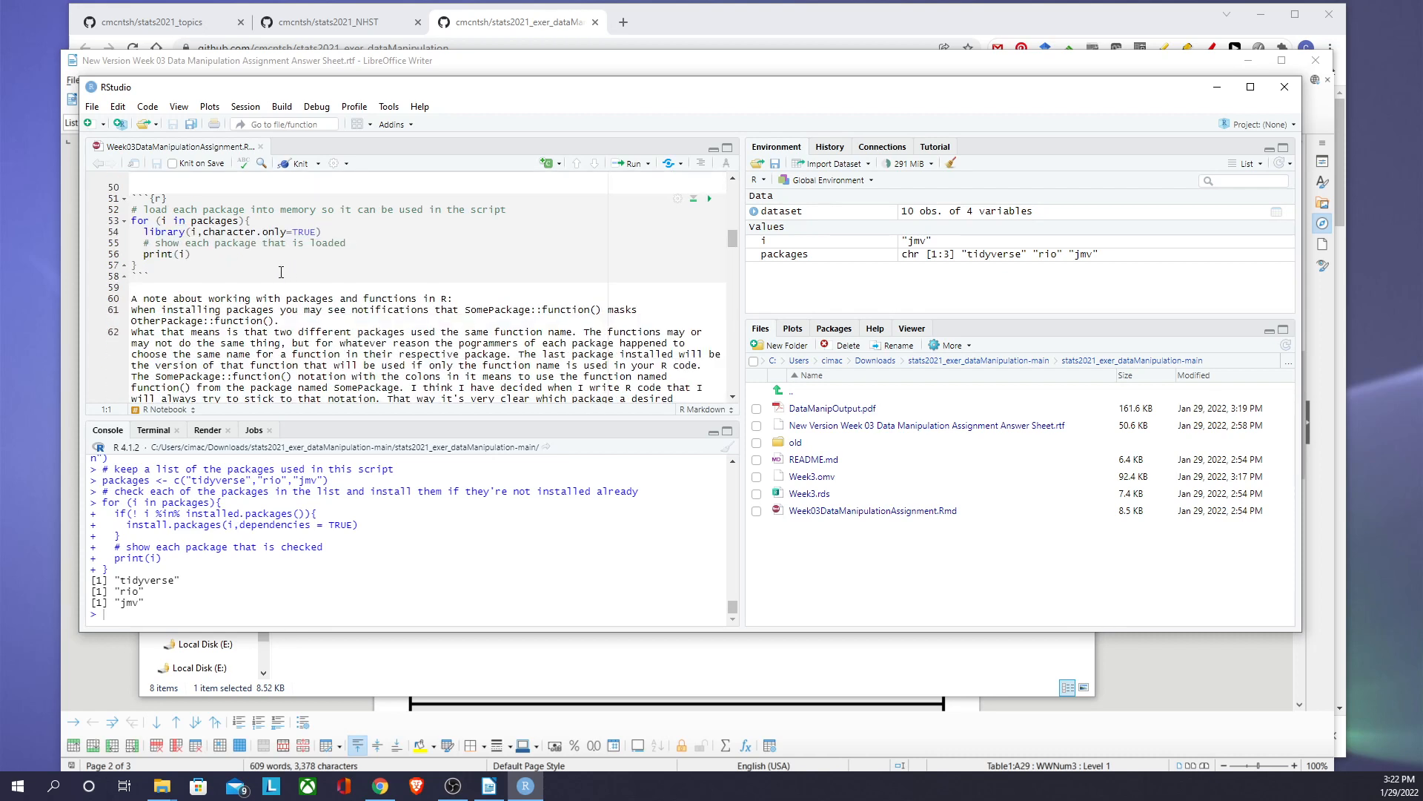
scroll(281, 272, "up", 1)
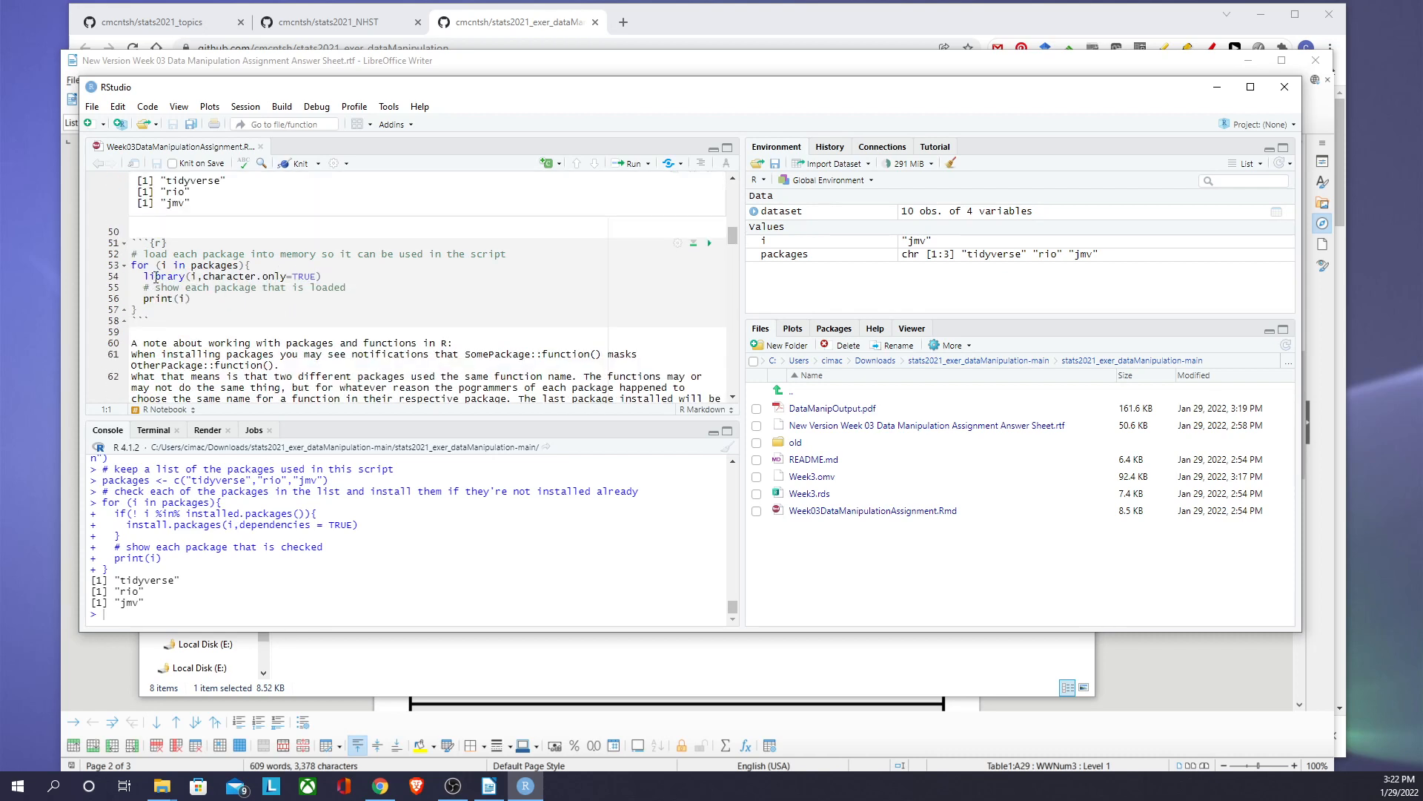
left_click(708, 244)
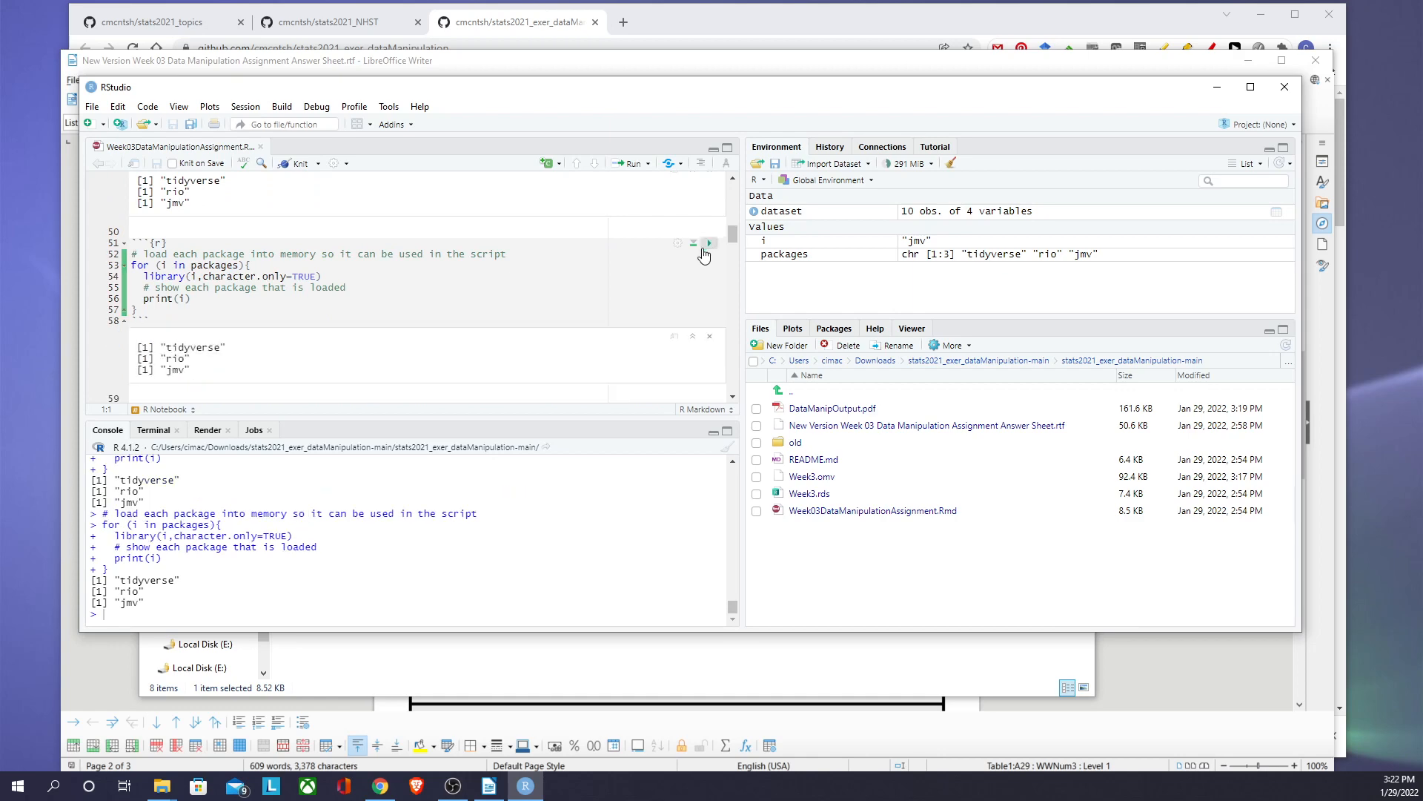
Step: Run the code block that imports Week3.rds as dataset, and look through the imported data before returning to the .Rmd file
scroll(289, 341, "down", 10)
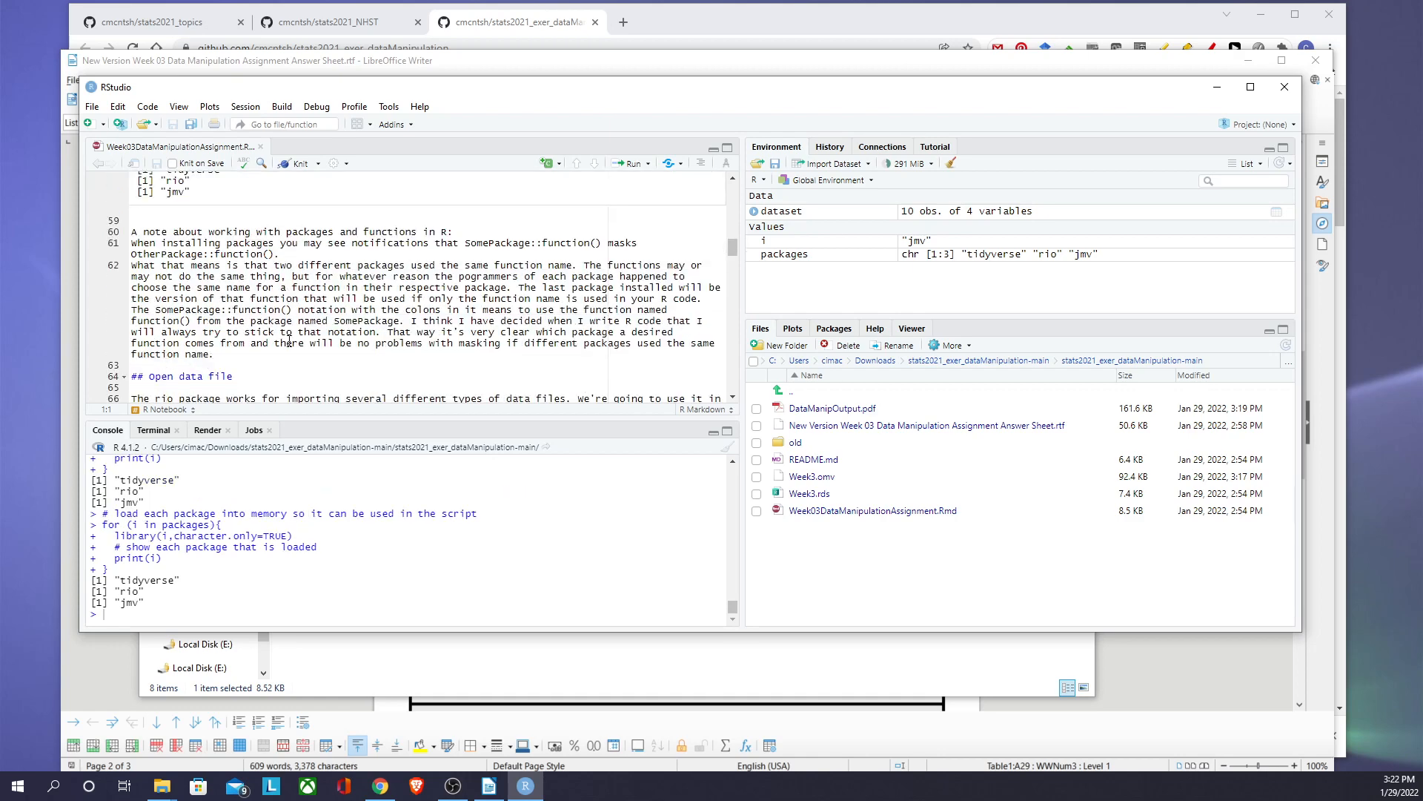
scroll(289, 341, "down", 5)
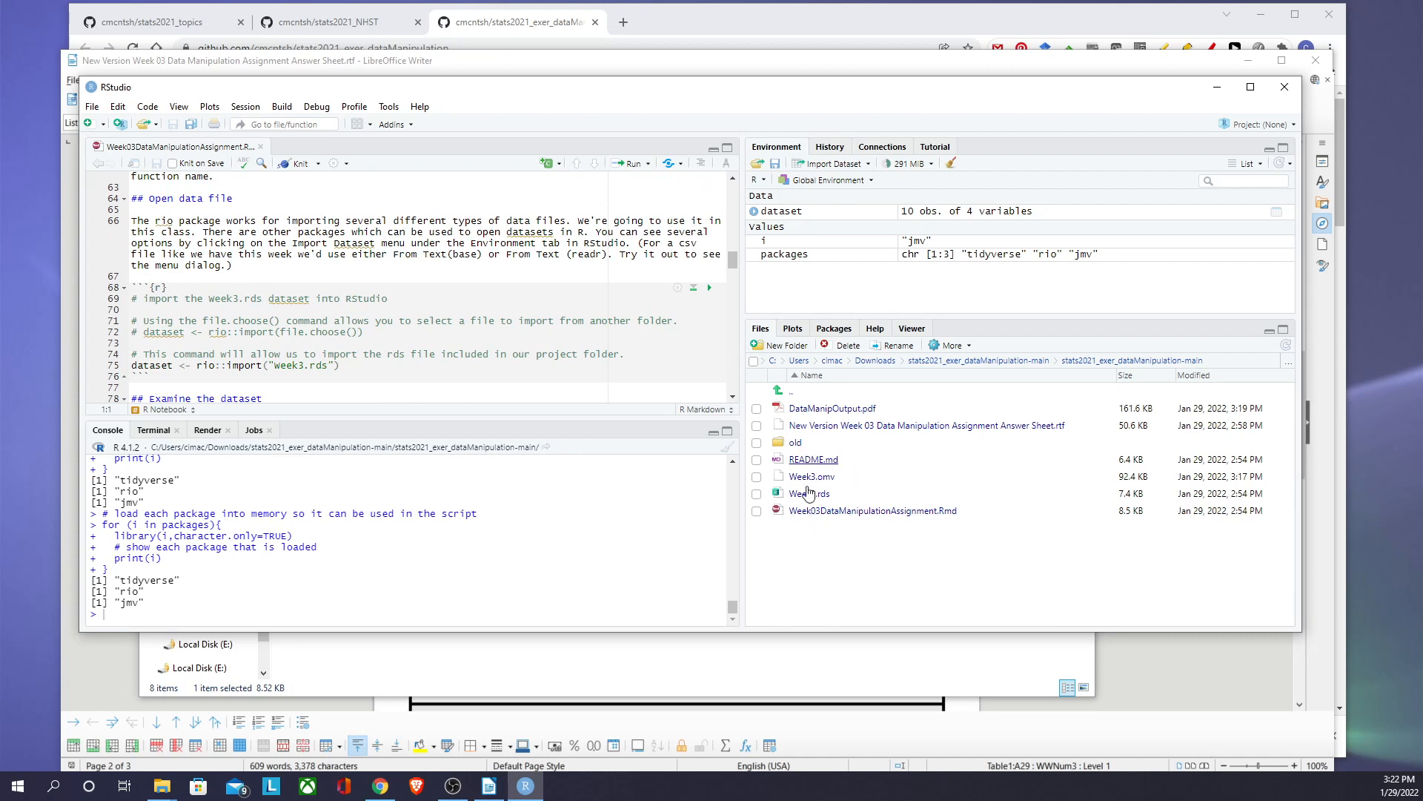
left_click(709, 289)
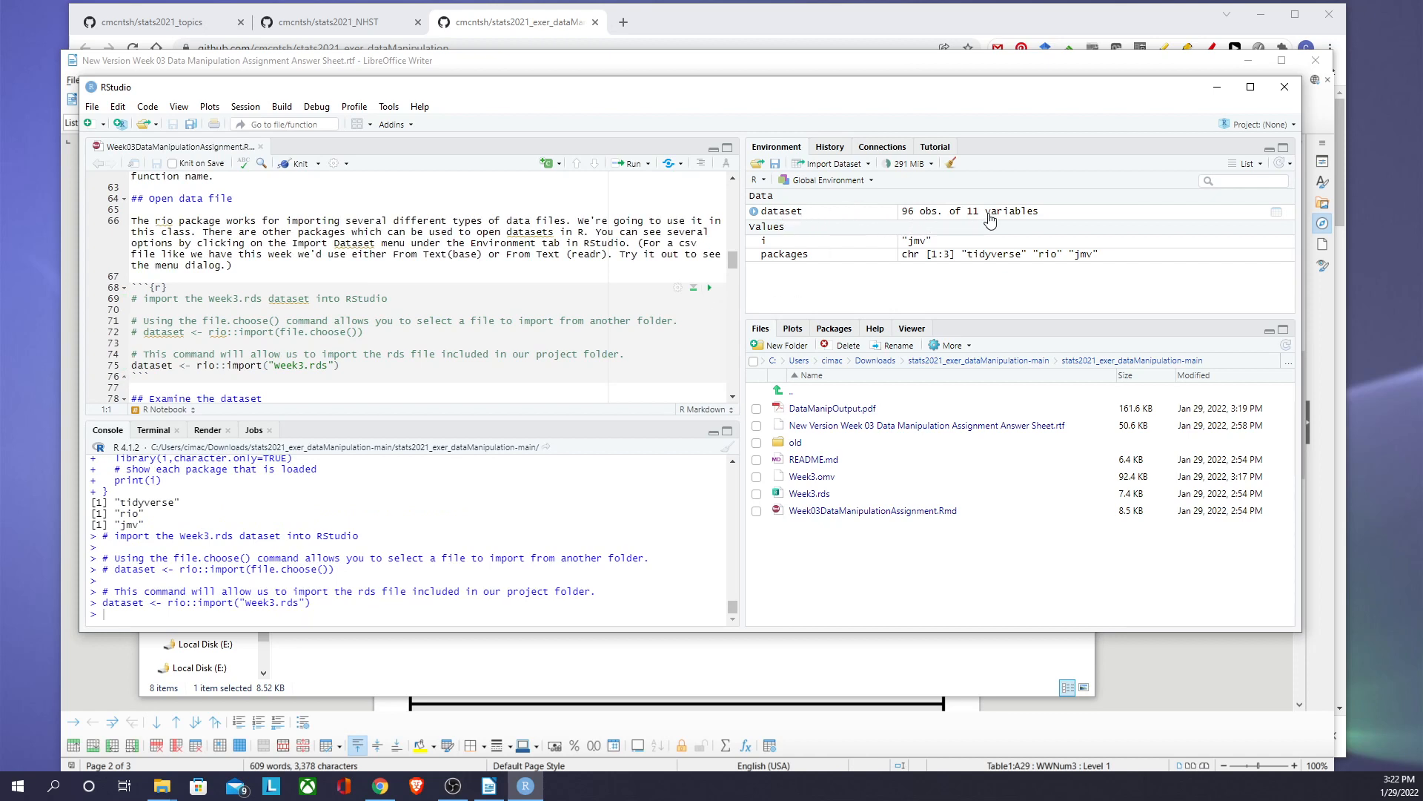
left_click(785, 213)
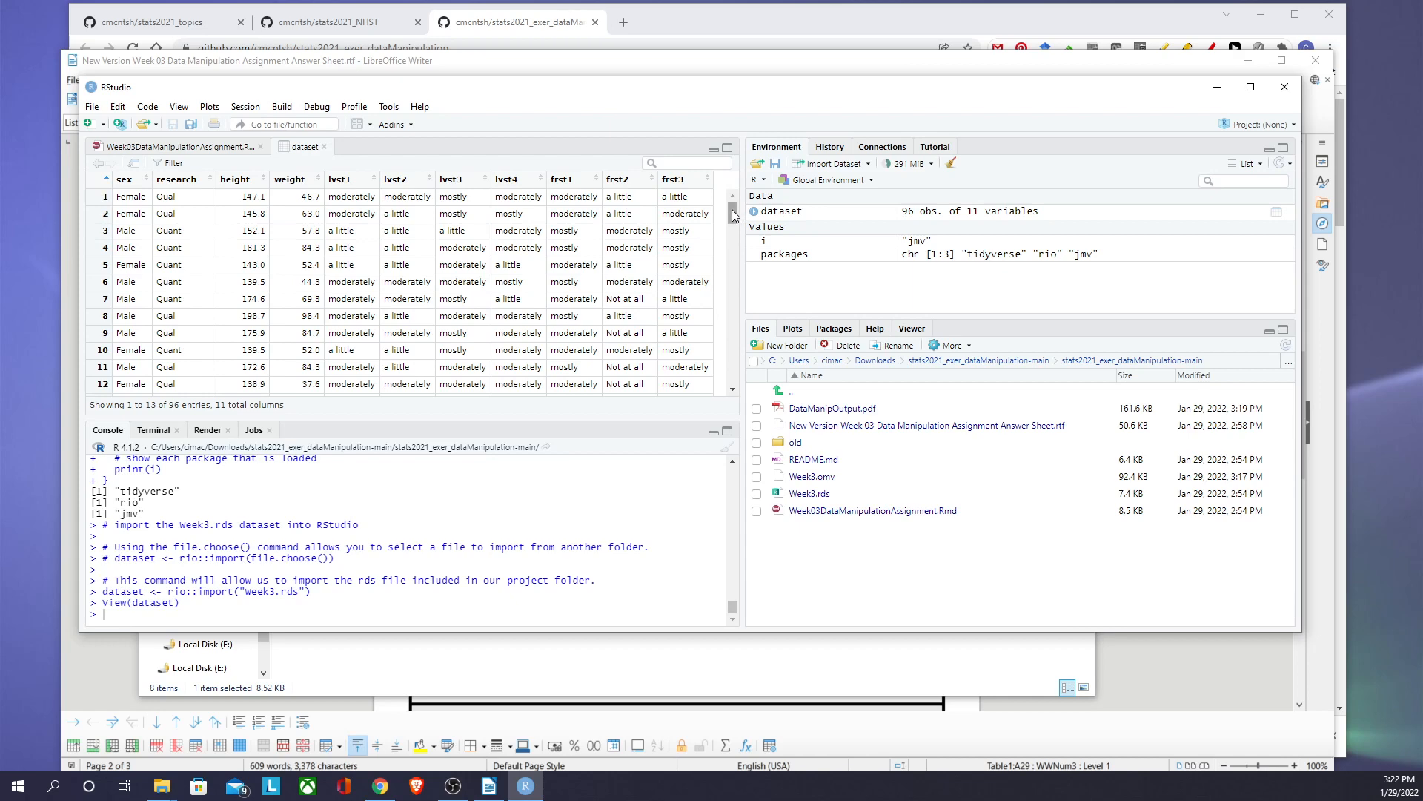
mouse_move(733, 215)
left_mouse_down()
mouse_move(711, 376)
mouse_move(732, 209)
left_mouse_up()
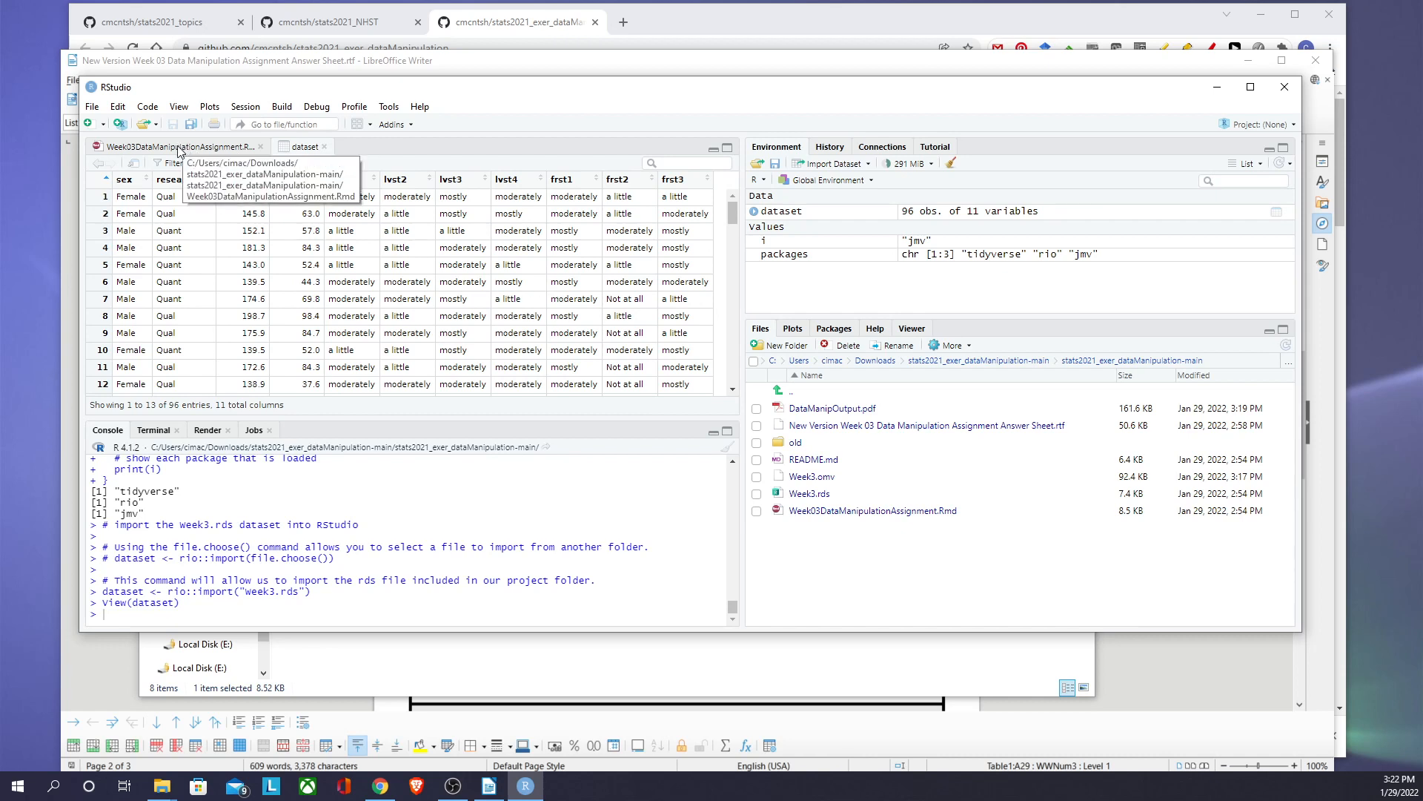
left_click(178, 148)
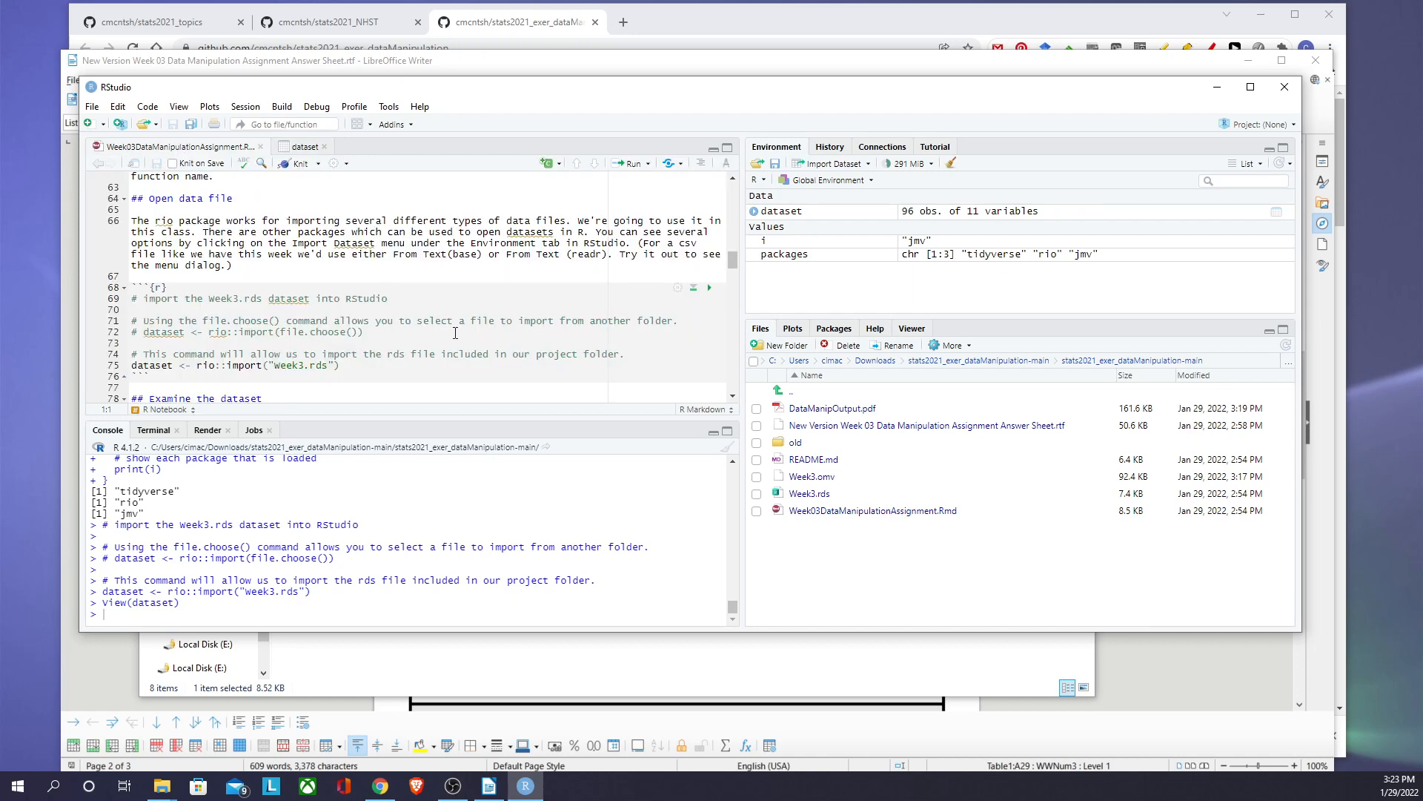
Step: Read the questions under "Examine the dataset", check the next answer sheet tasks in Writer, and return to RStudio
scroll(455, 333, "down", 5)
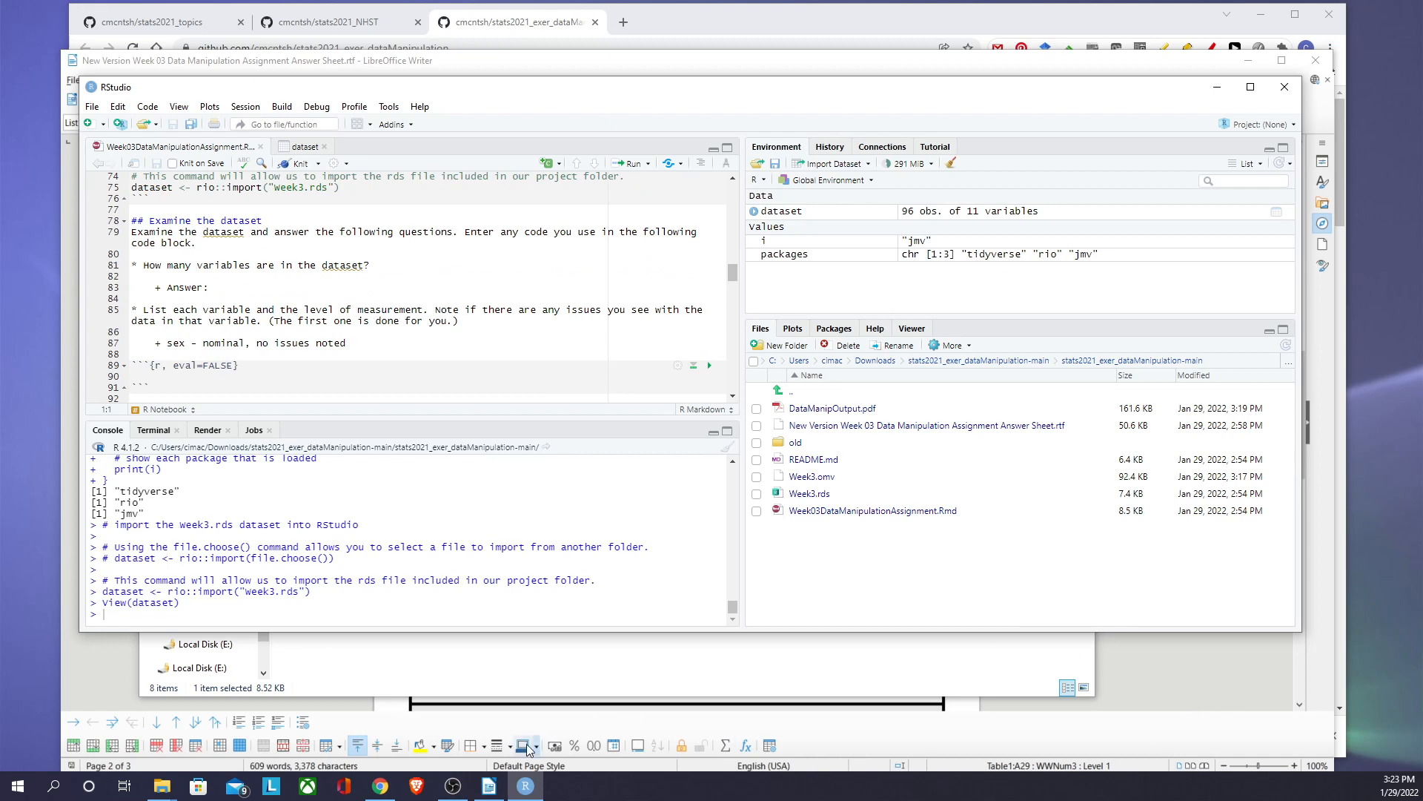
left_click(493, 788)
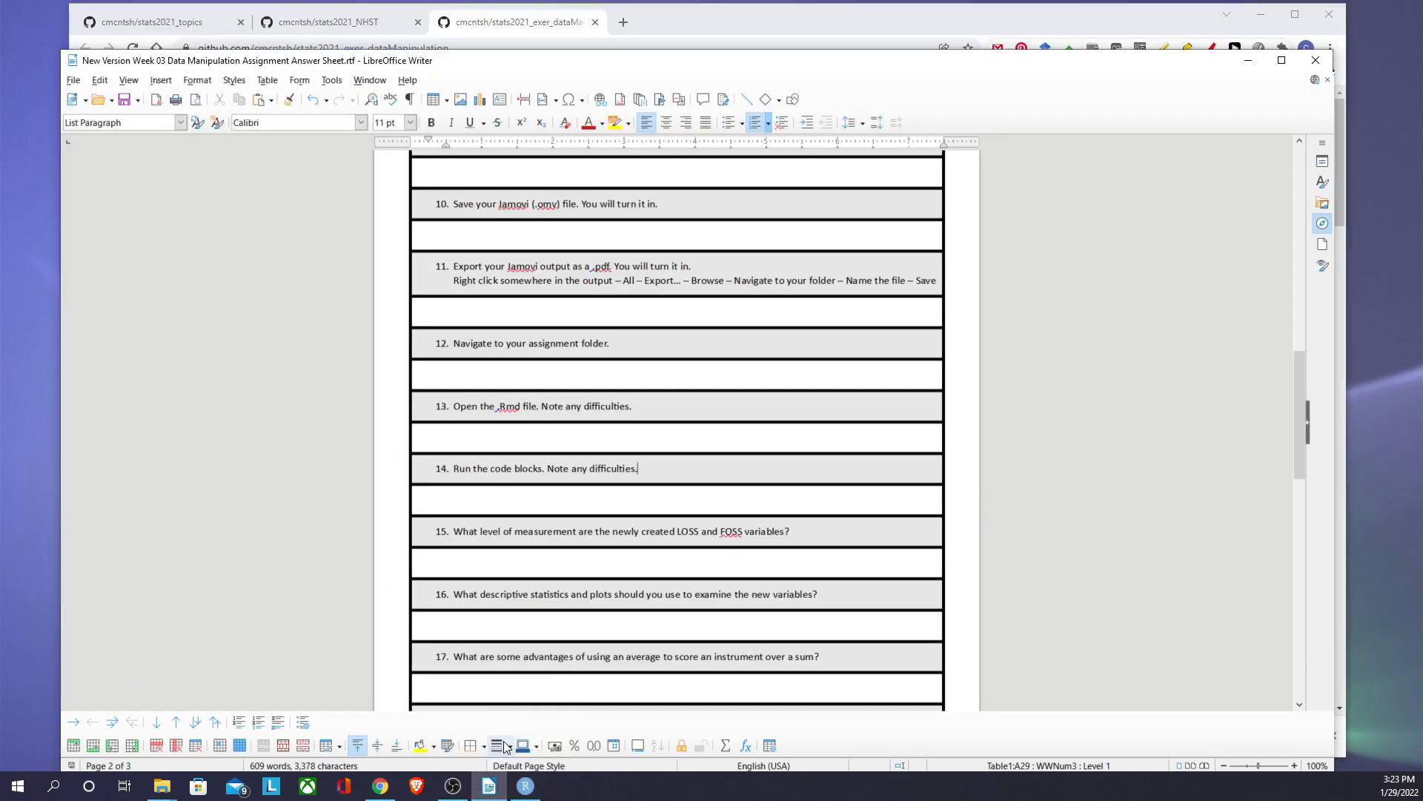
scroll(715, 415, "down", 1)
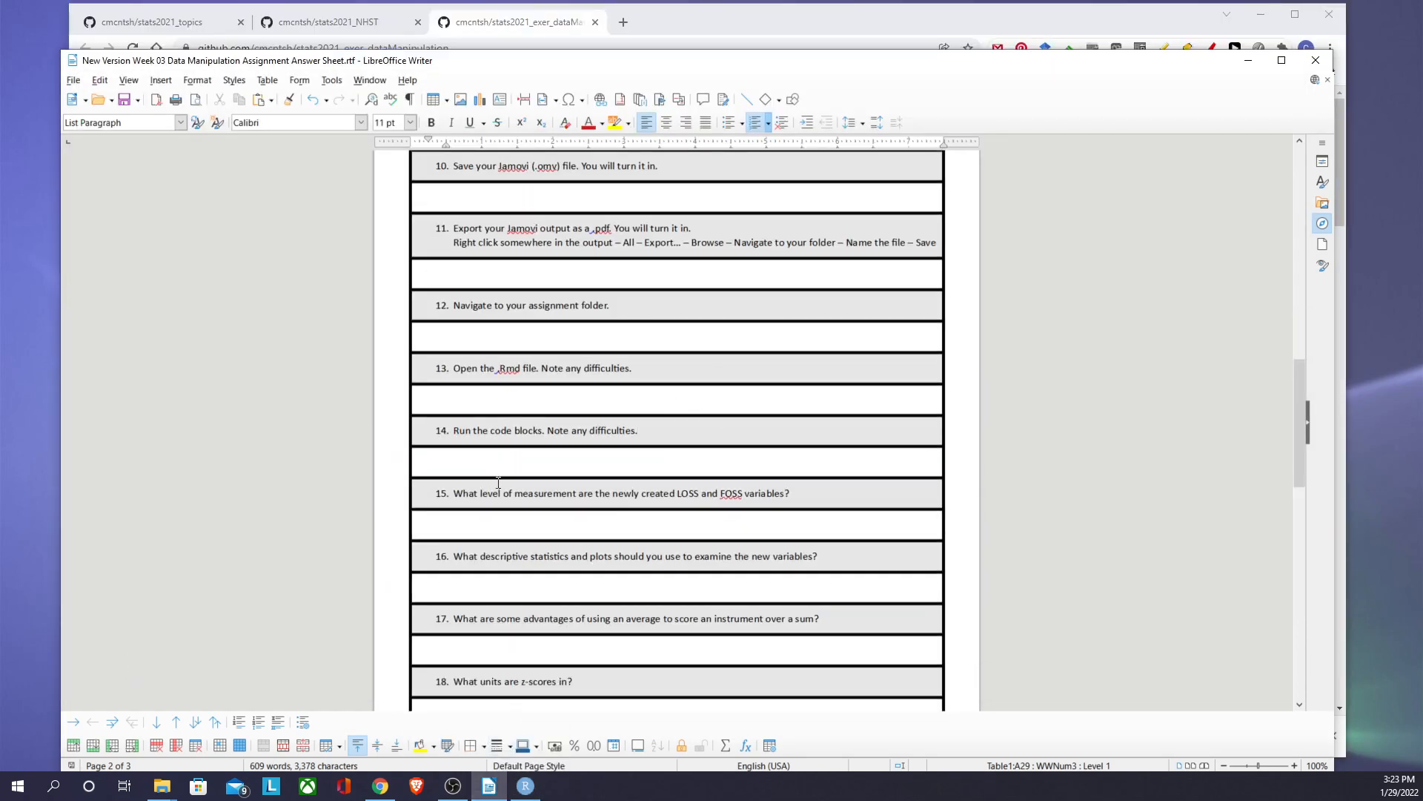
scroll(664, 479, "down", 1)
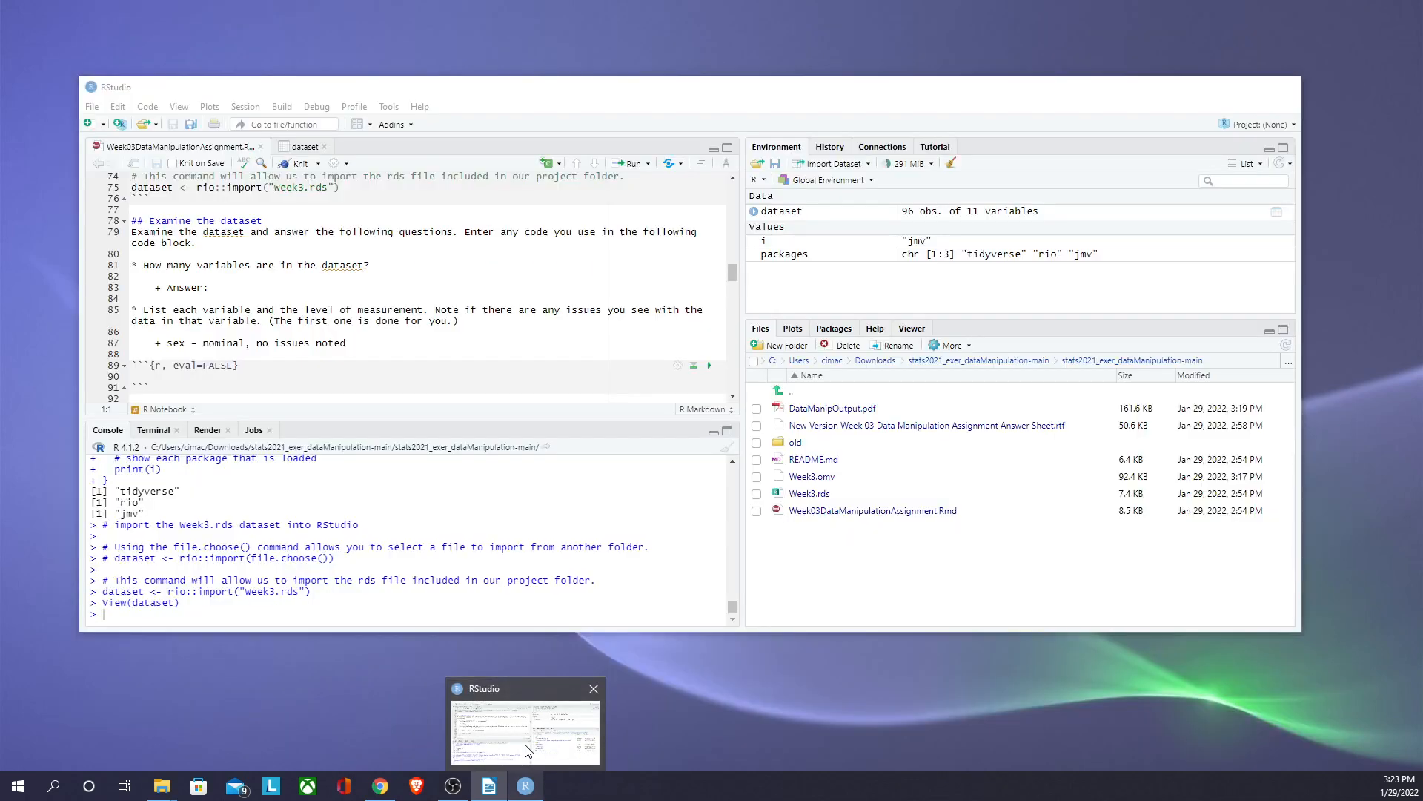
left_click(524, 722)
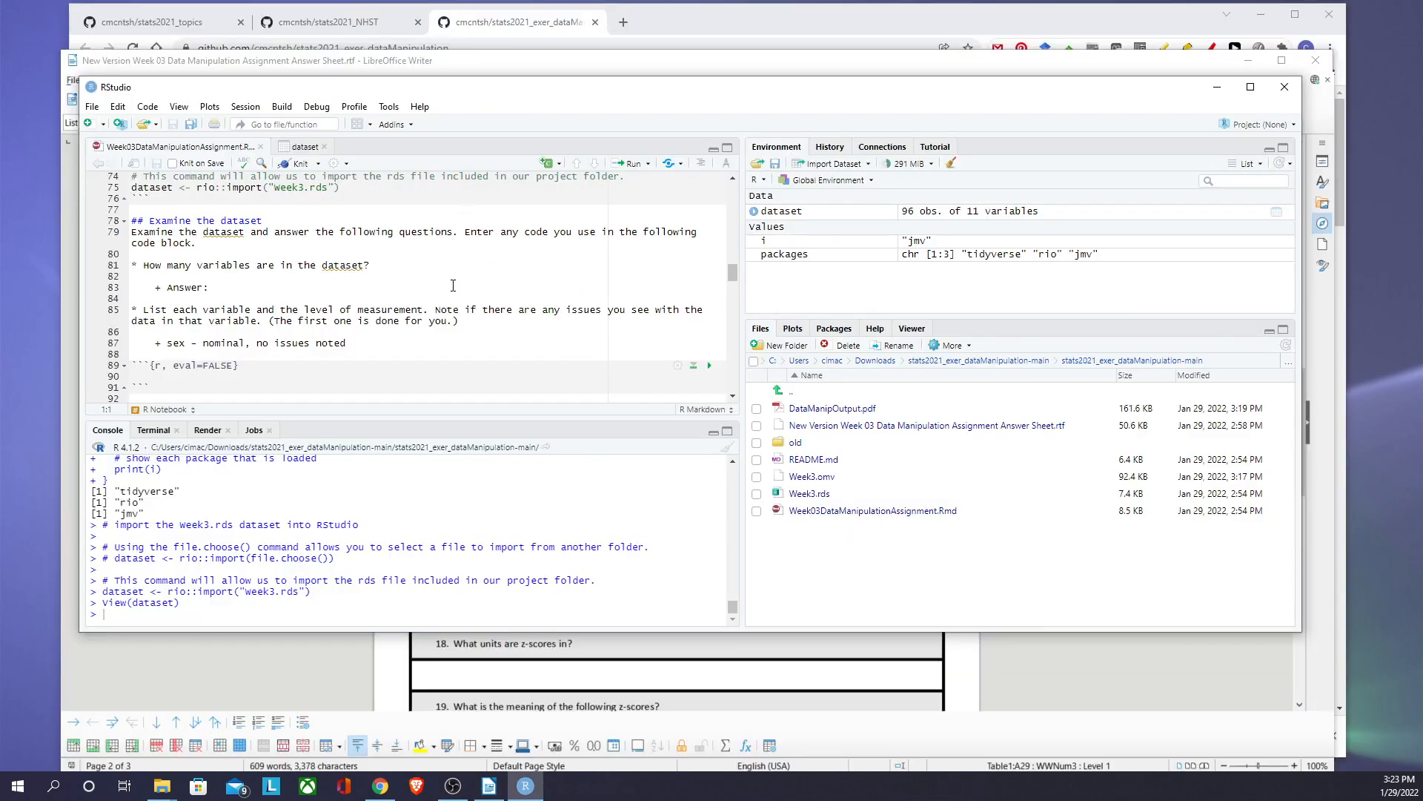
Step: Run the code block that calculates bmi from weight and height, rounded to one decimal, and check the new column in the dataset
scroll(453, 289, "down", 3)
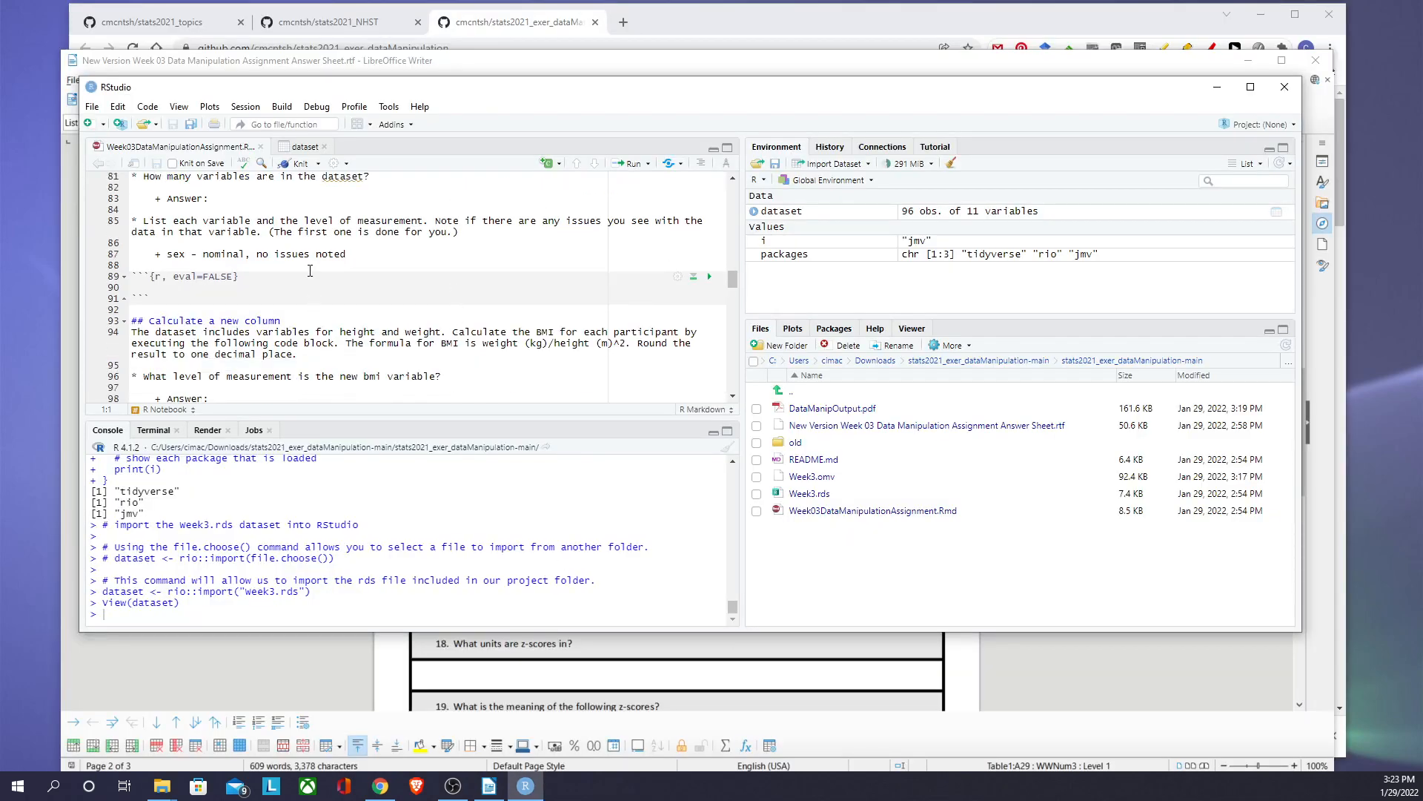
scroll(310, 271, "up", 1)
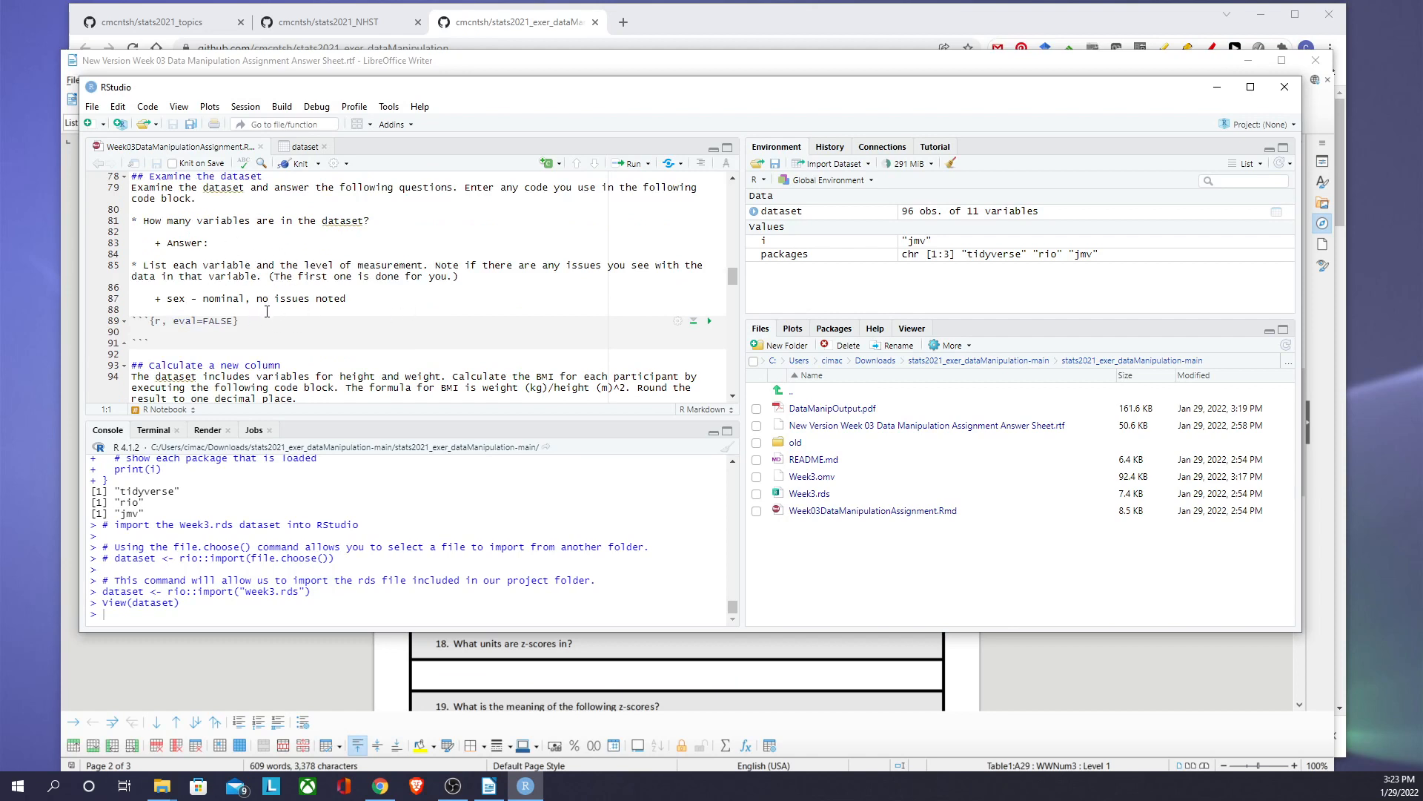
scroll(267, 312, "down", 2)
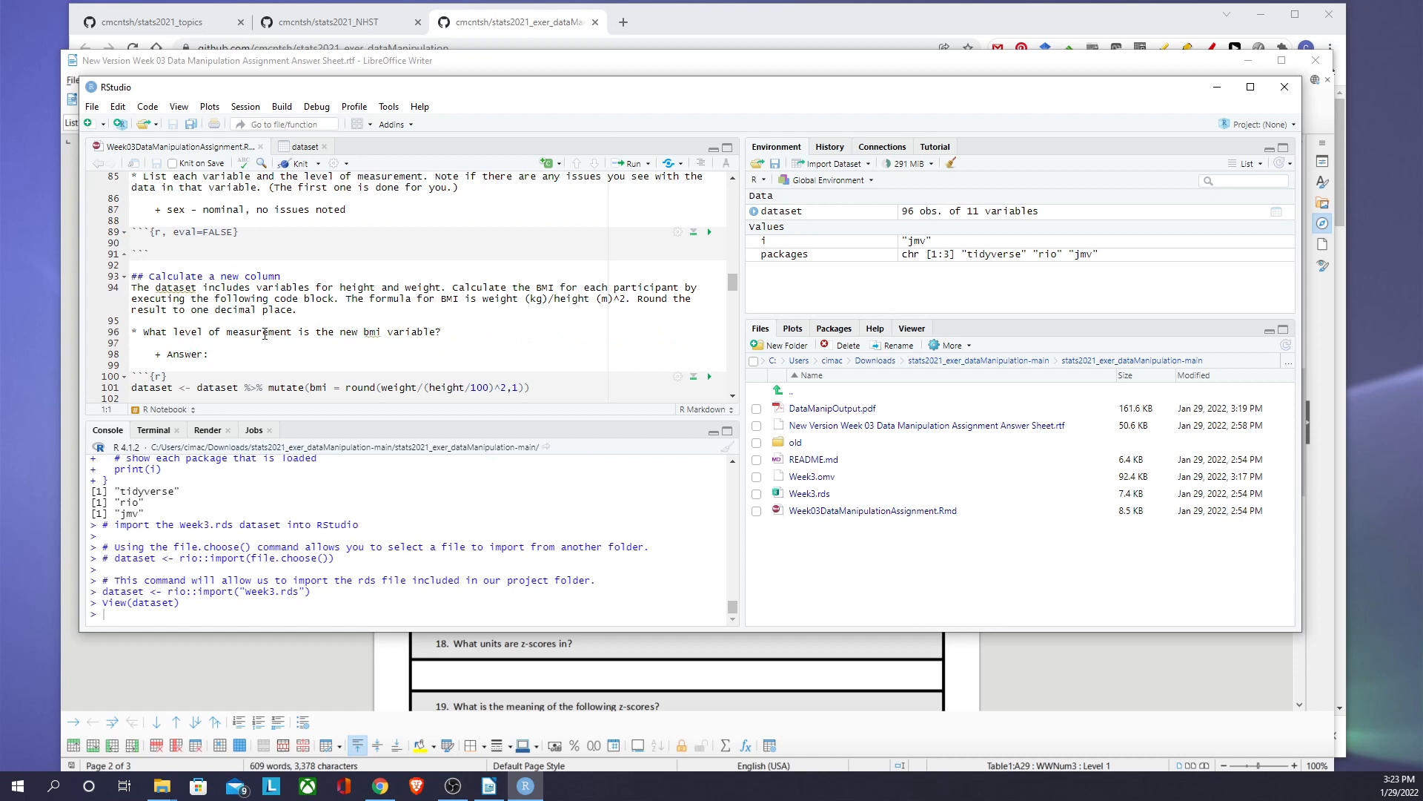
scroll(265, 335, "down", 2)
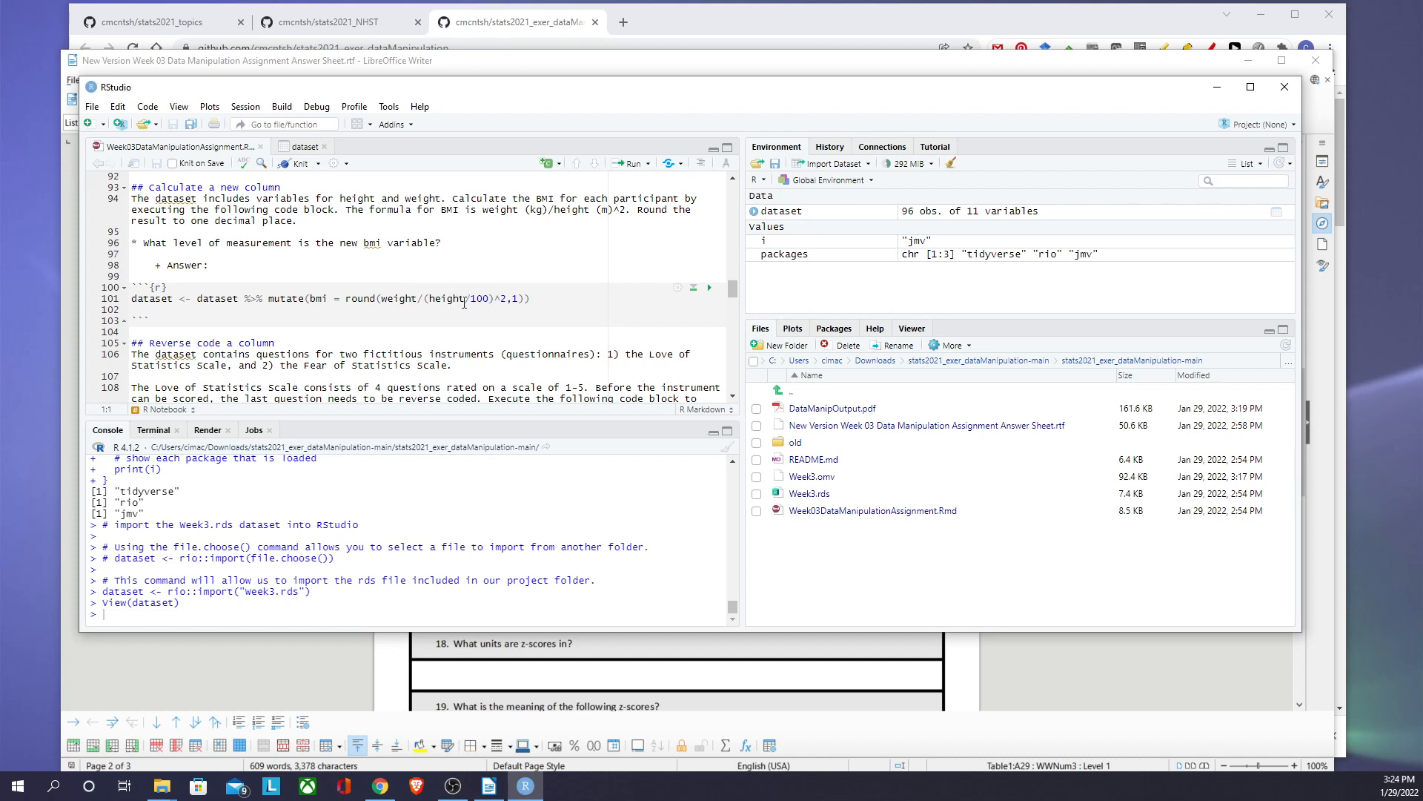
left_click(709, 289)
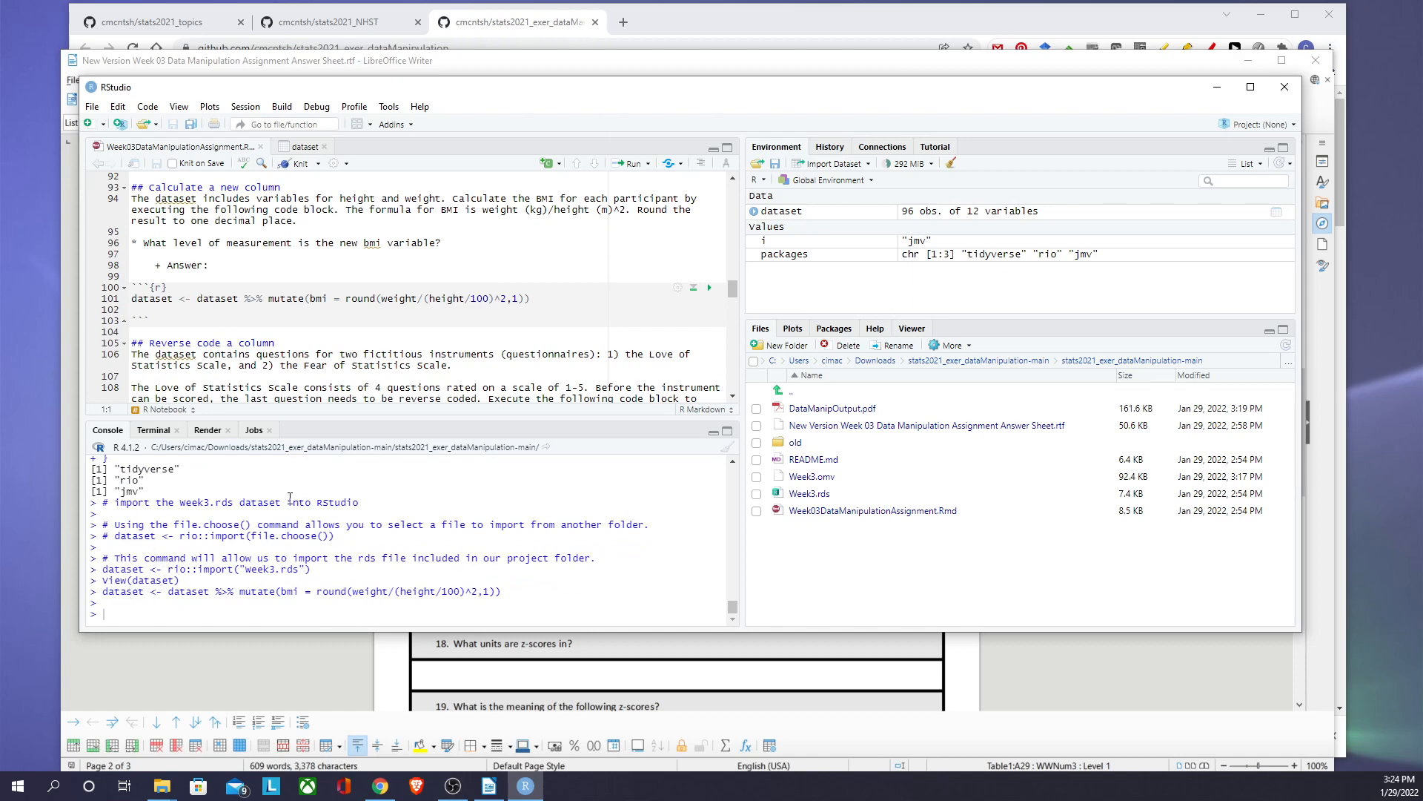
left_click(305, 147)
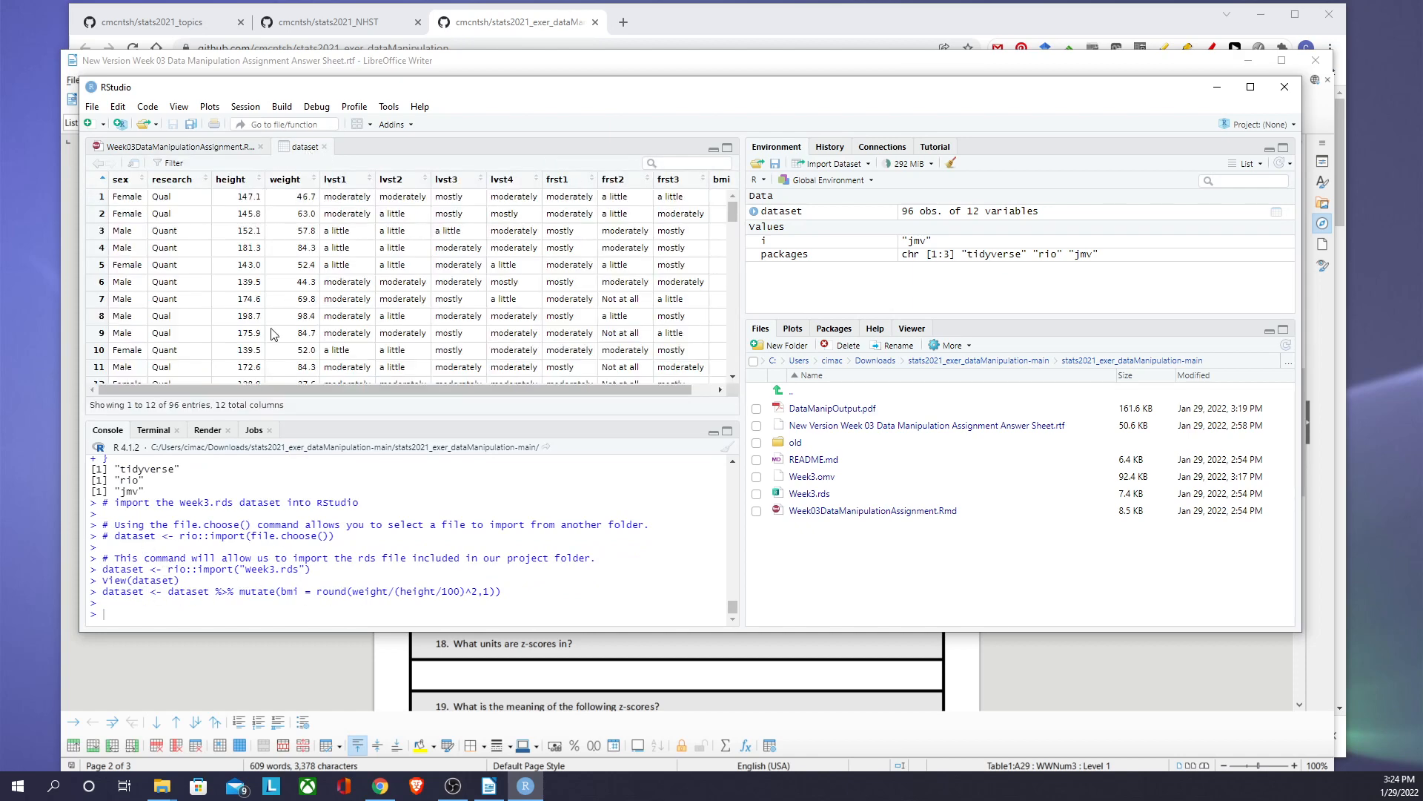
left_click_drag(243, 388, 491, 386)
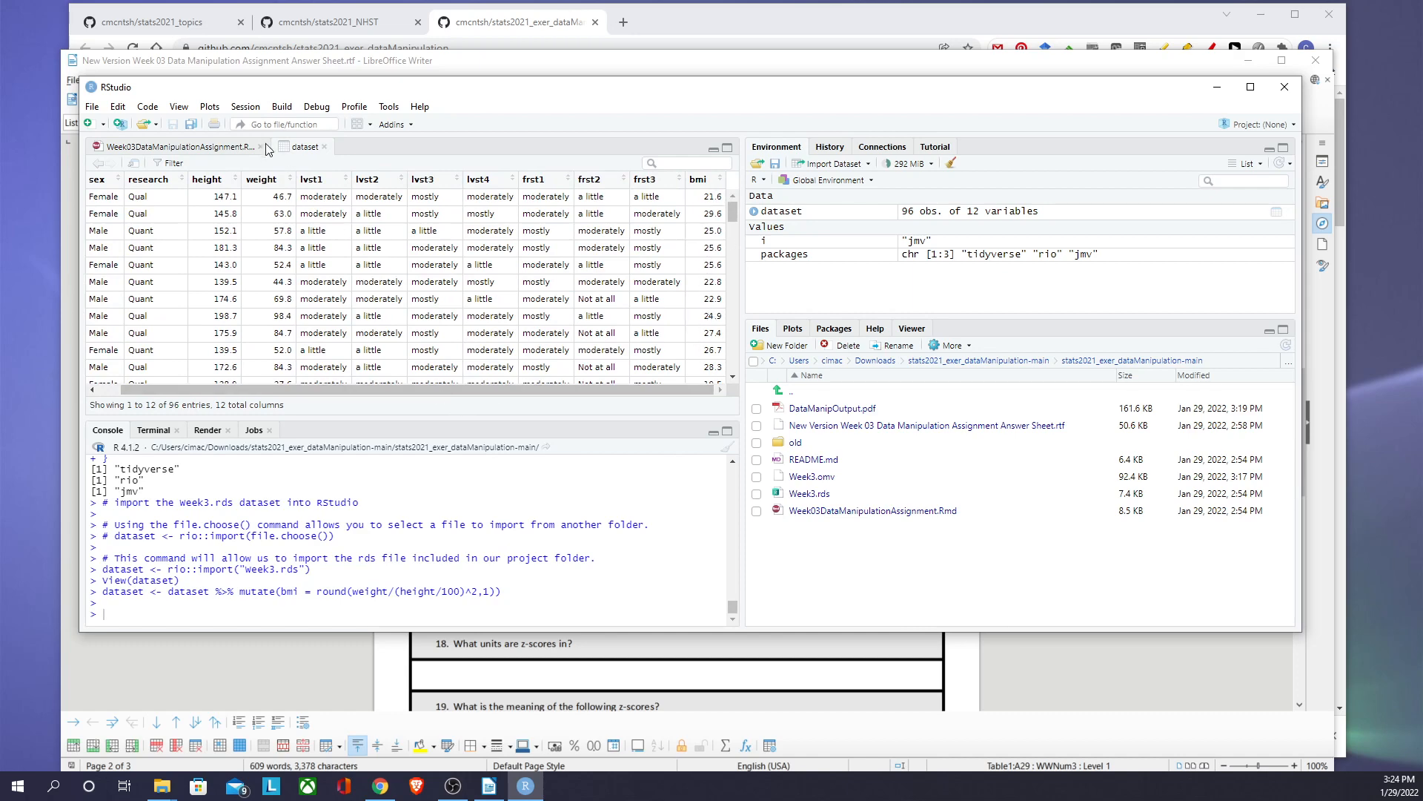
left_click(215, 148)
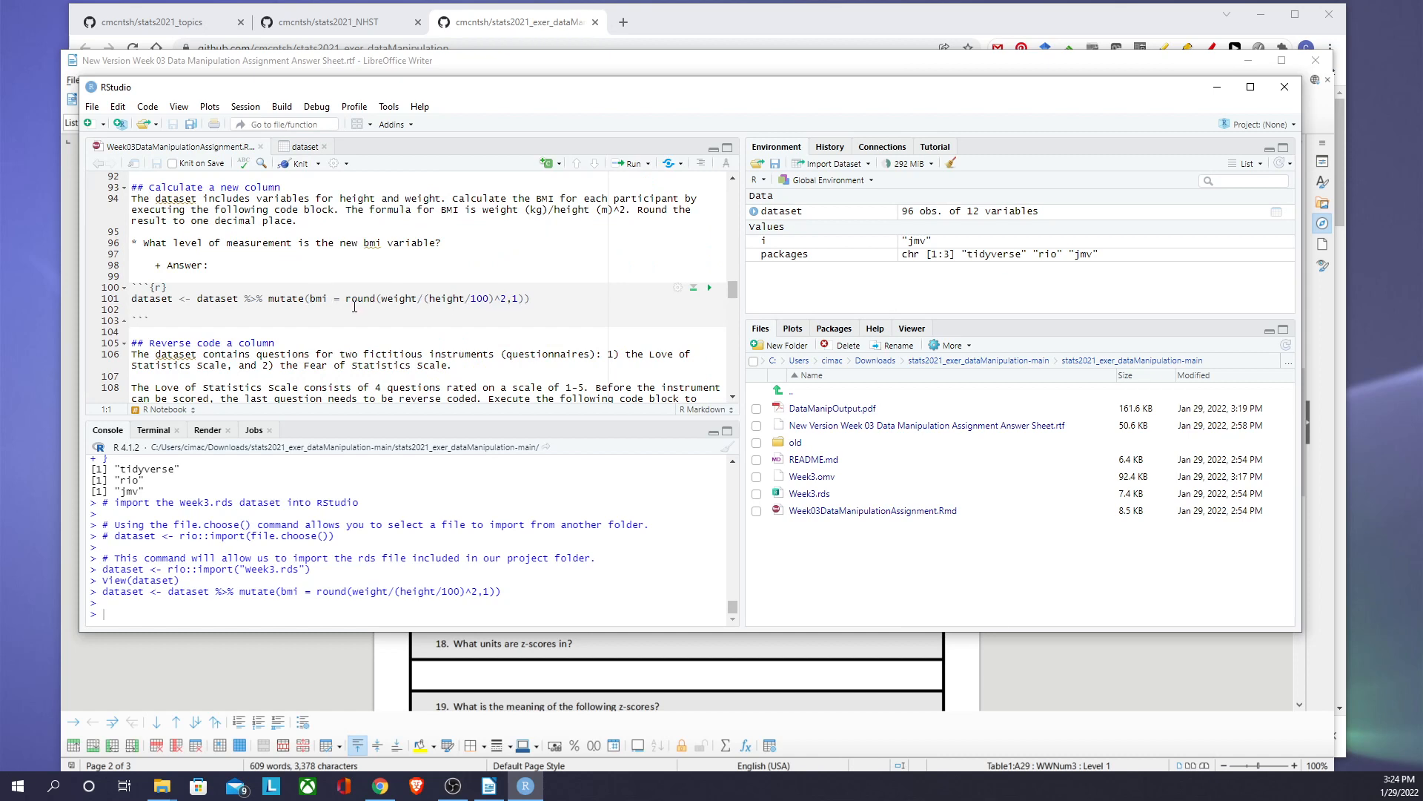
Step: Run the code block that reverse codes lvst4 into lvst4reverse as 6 minus its numeric value, and check the new column in the dataset
scroll(355, 306, "down", 4)
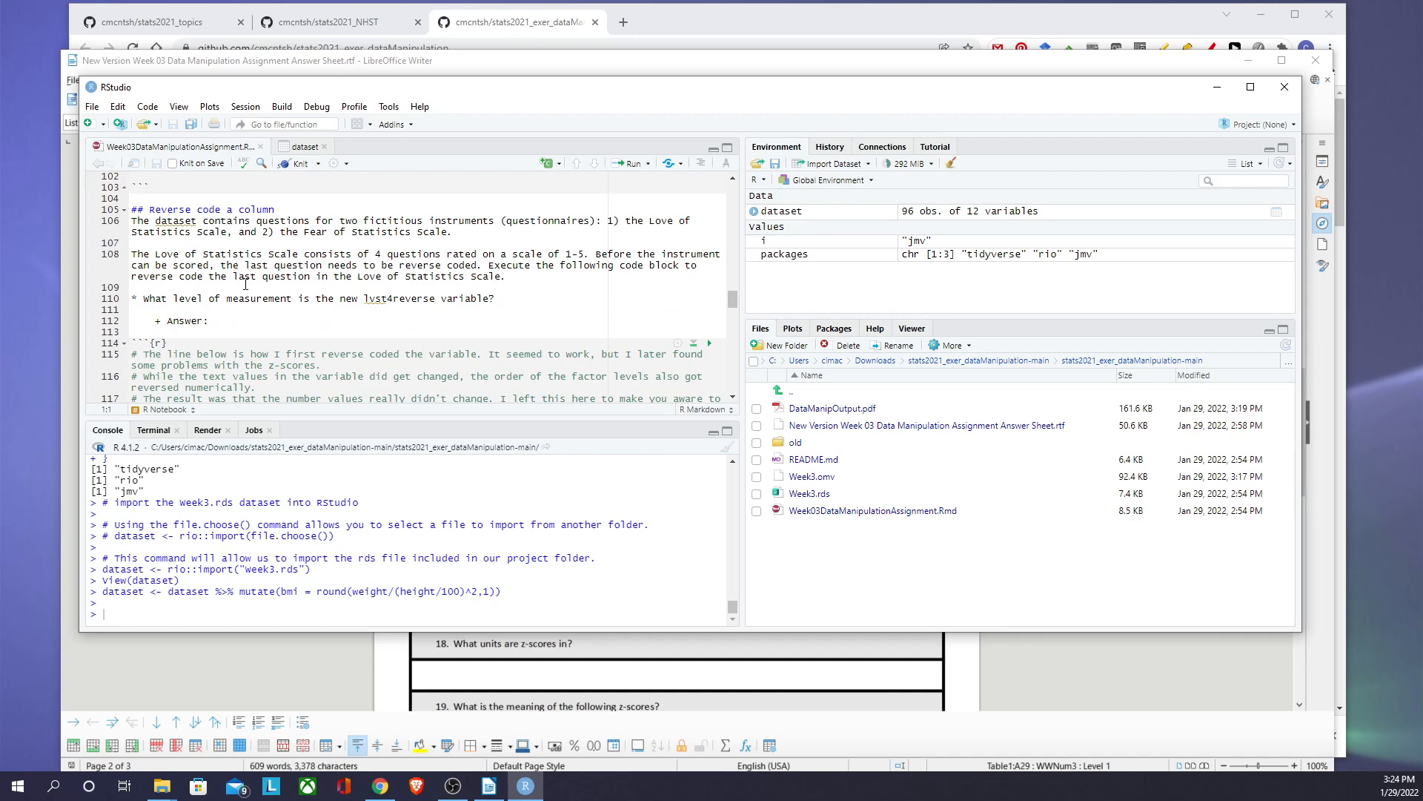
scroll(248, 285, "down", 3)
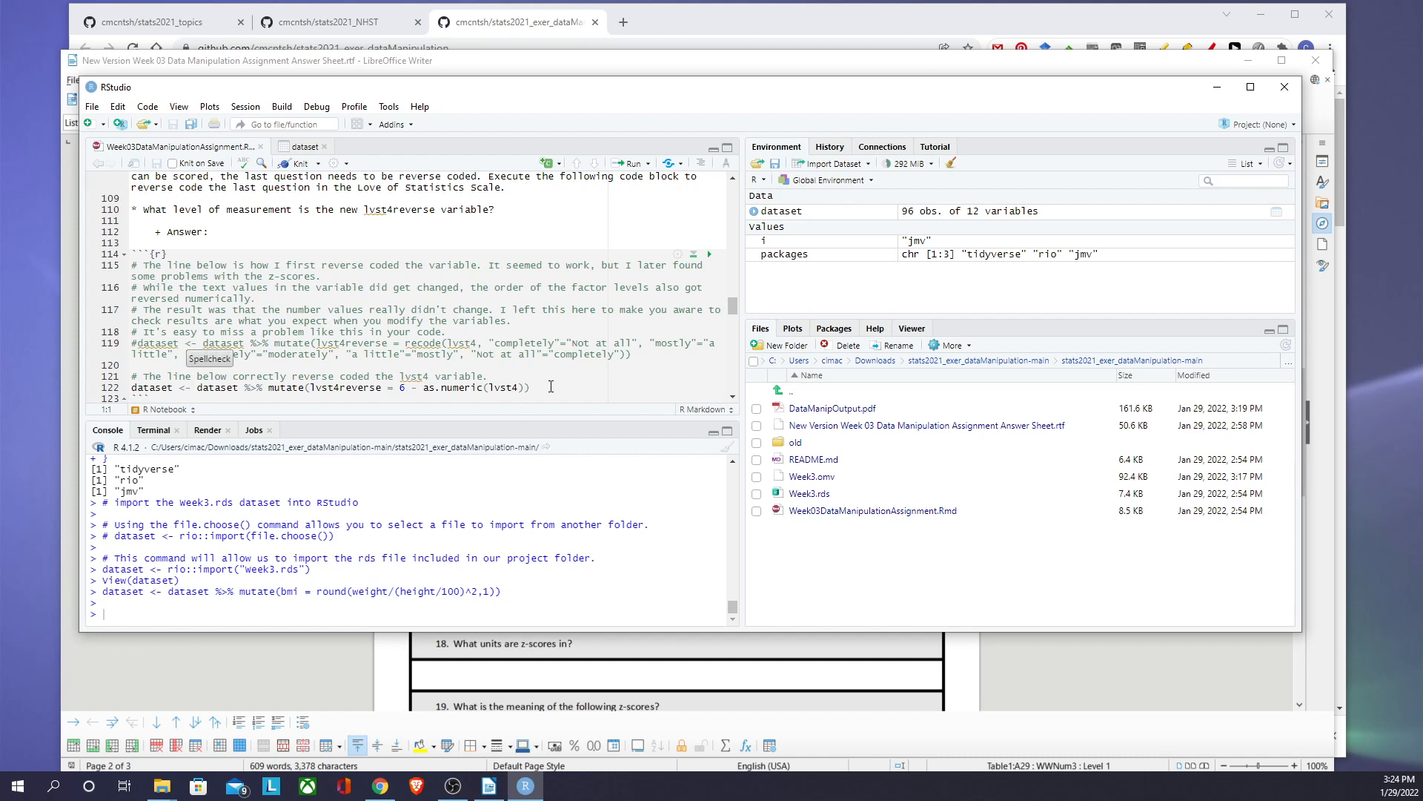
left_click(709, 253)
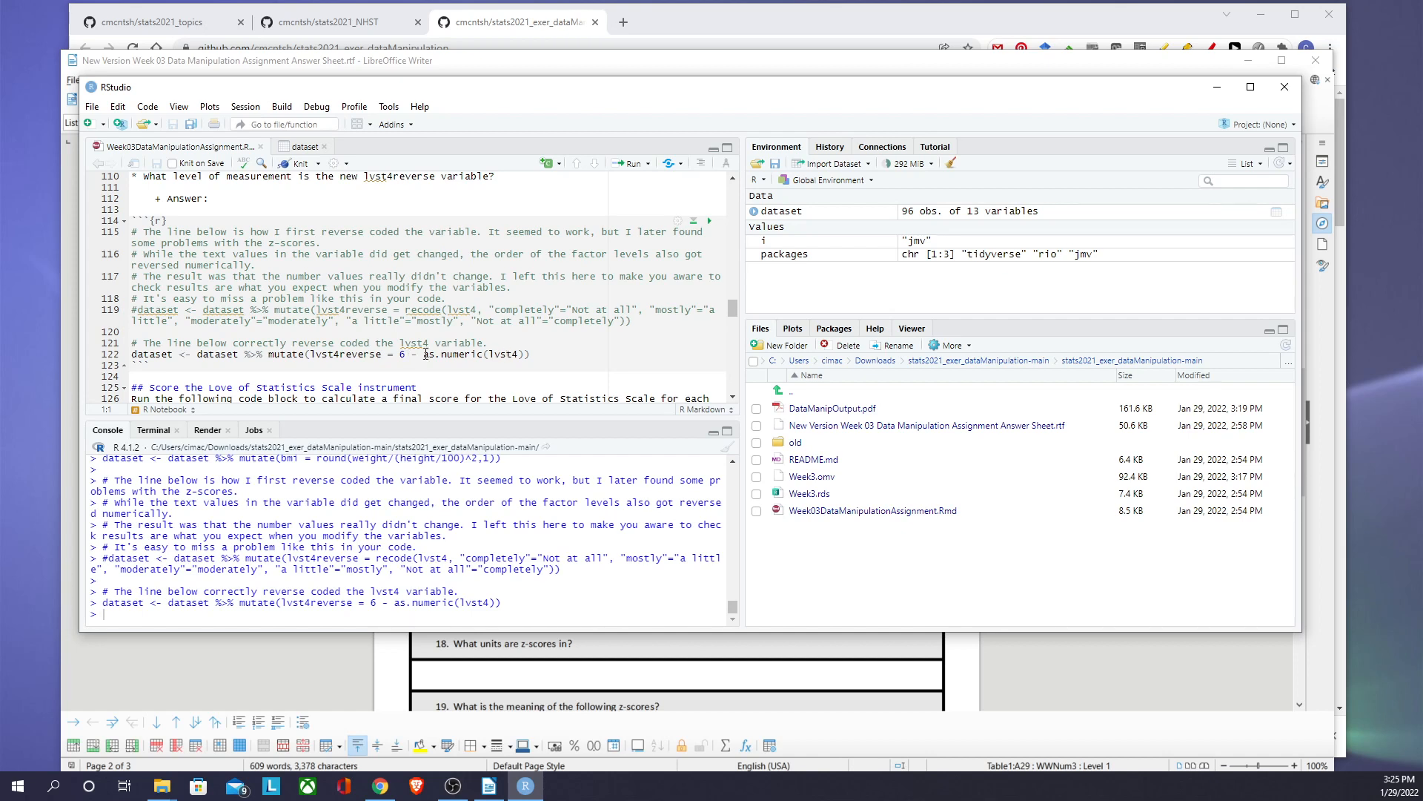
left_click(304, 147)
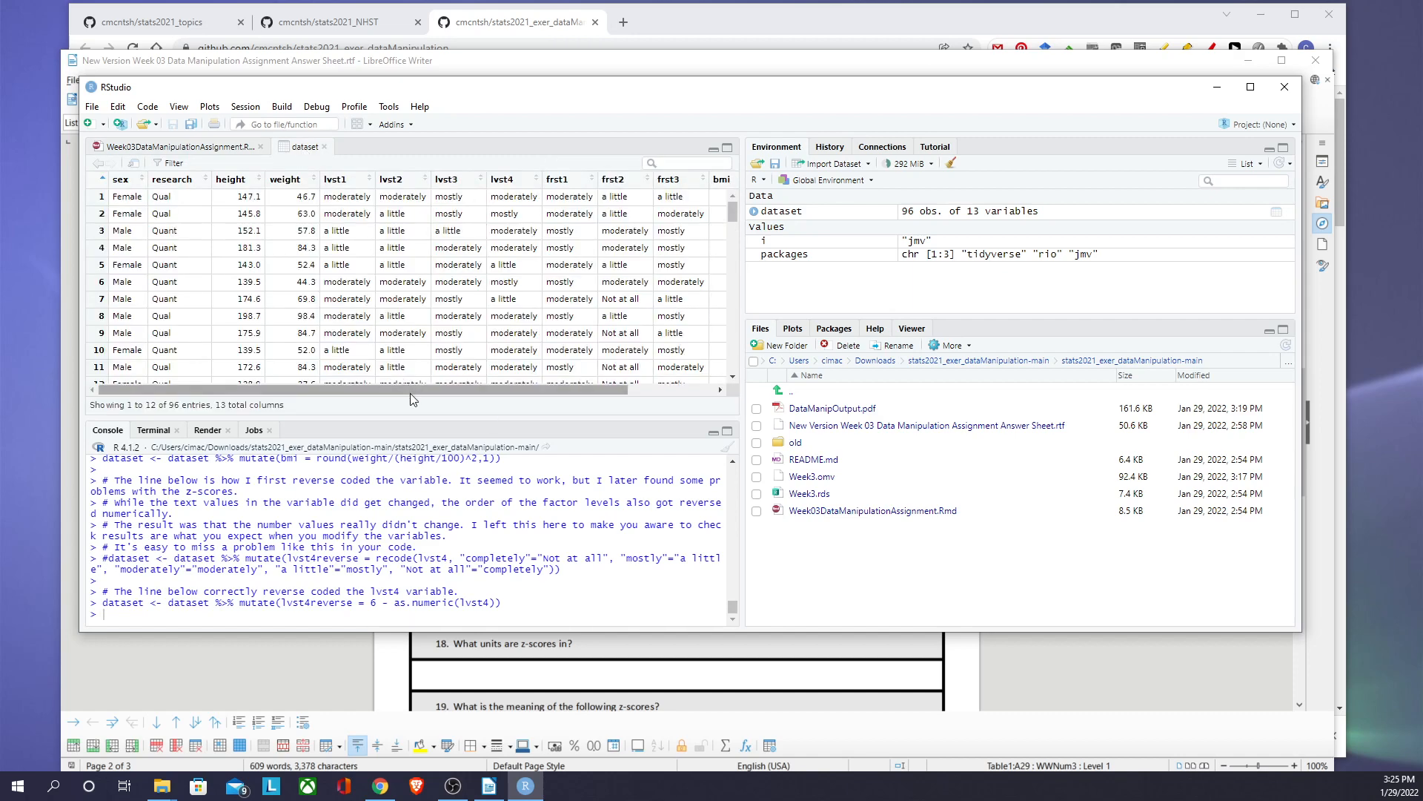
left_click_drag(410, 390, 497, 390)
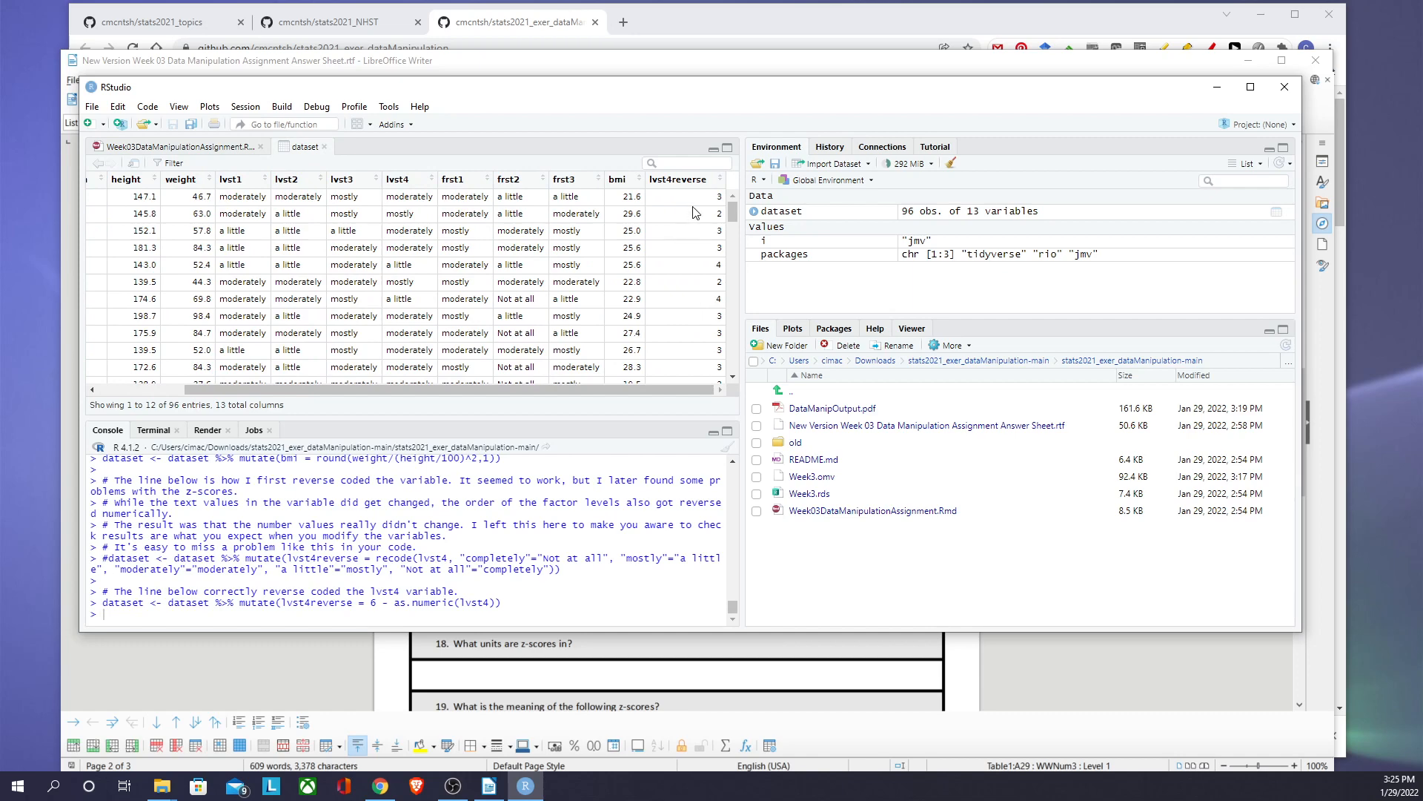
left_click(215, 149)
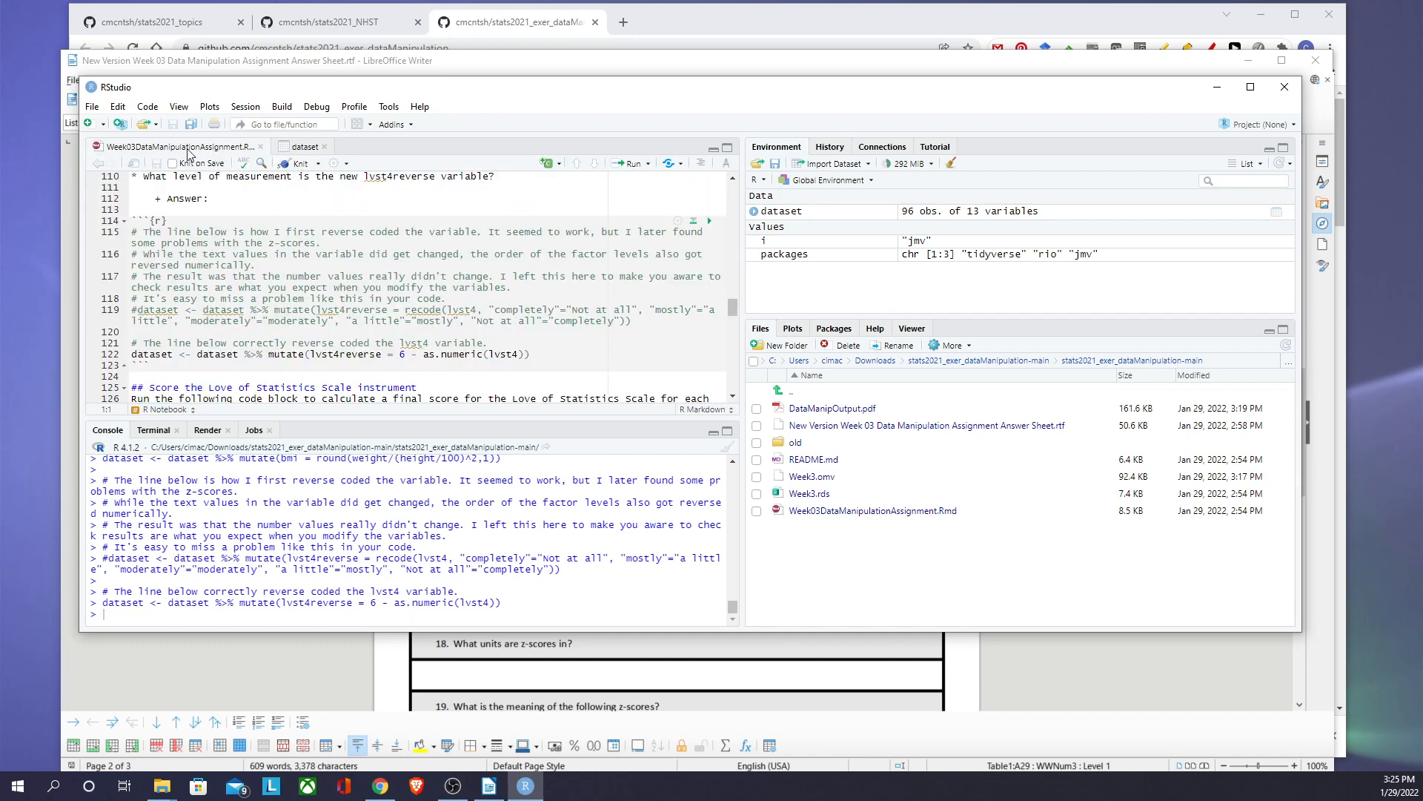
Step: Run the code blocks that sum the Love of Statistics items into LOSS_total and the Fear of Statistics items into FOSS_total
scroll(542, 341, "down", 3)
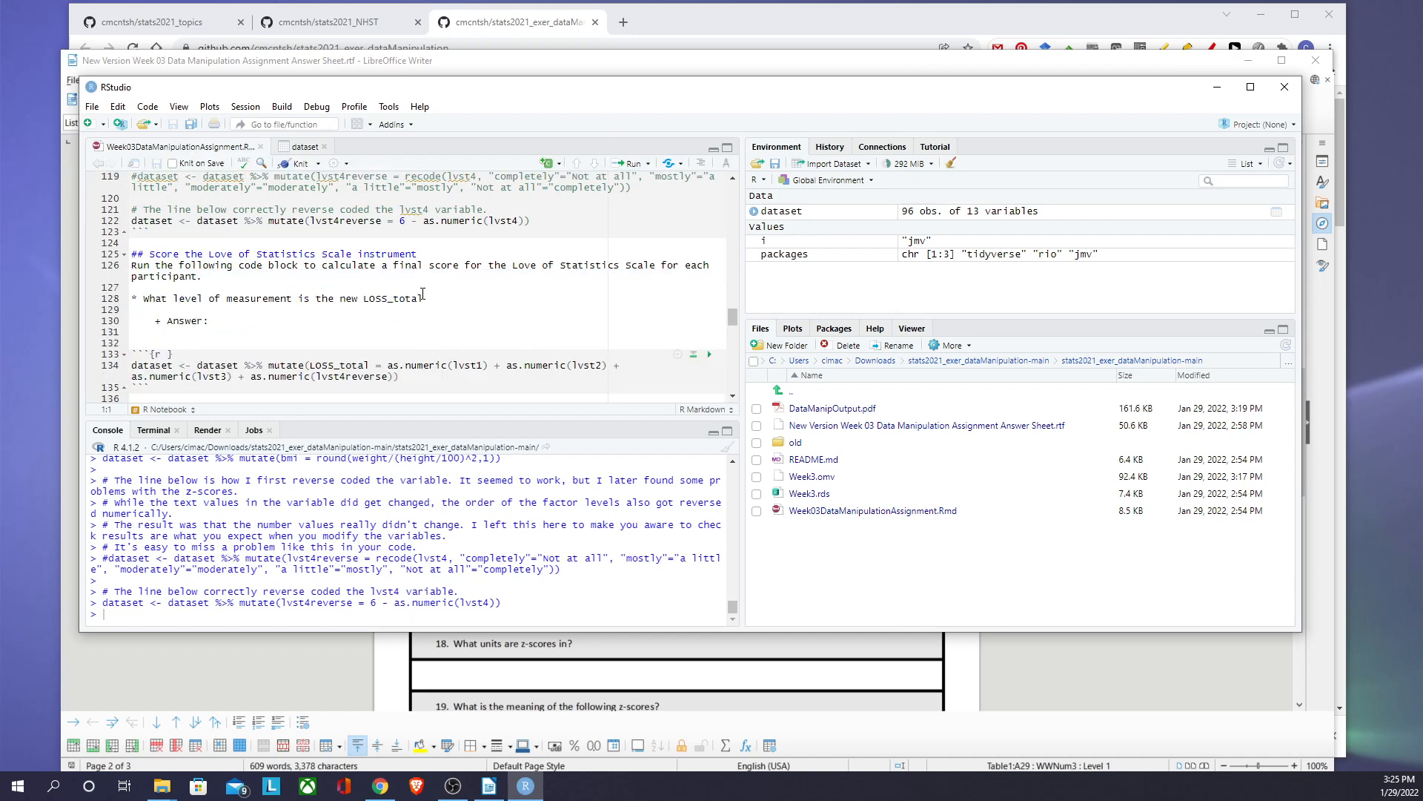
scroll(423, 295, "down", 1)
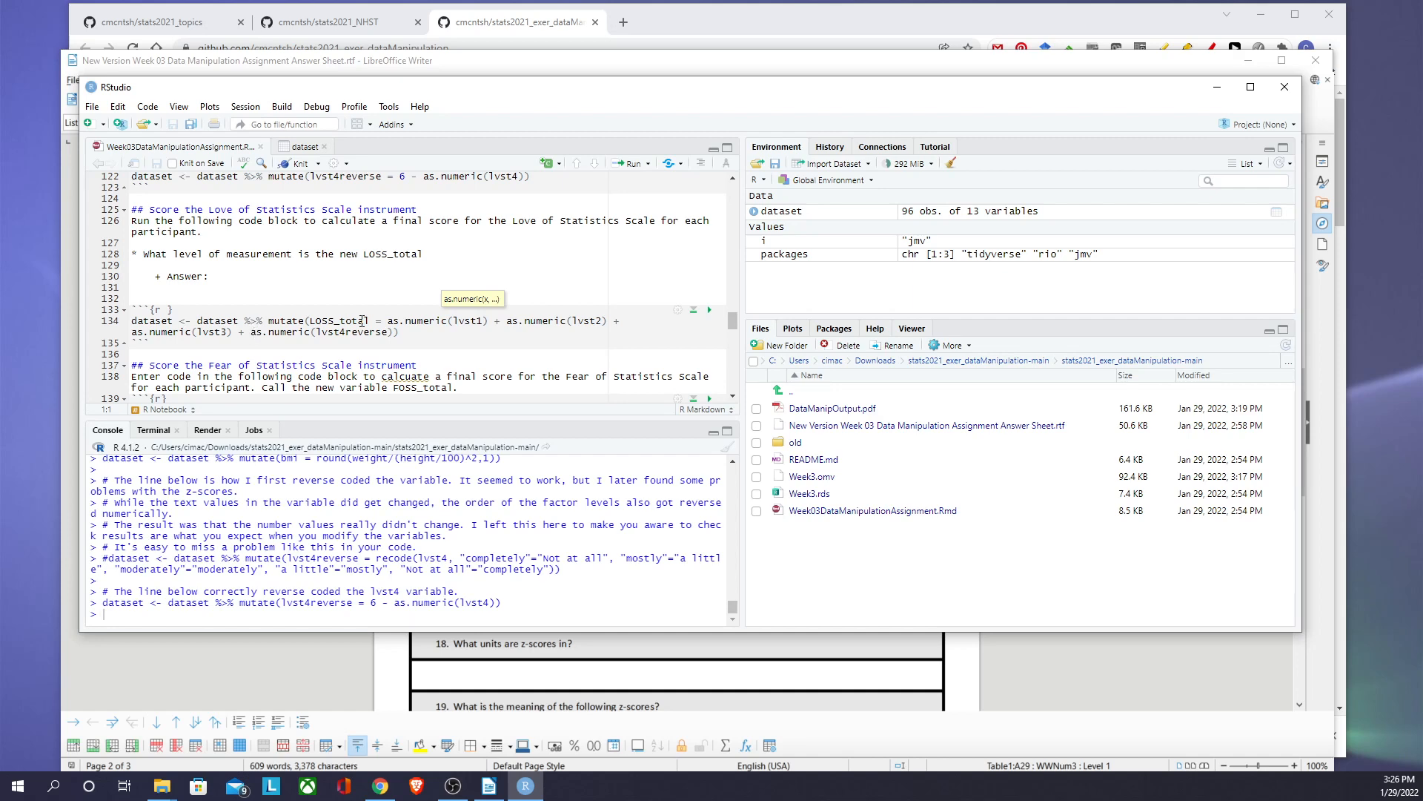
left_click(709, 309)
scroll(483, 338, "down", 3)
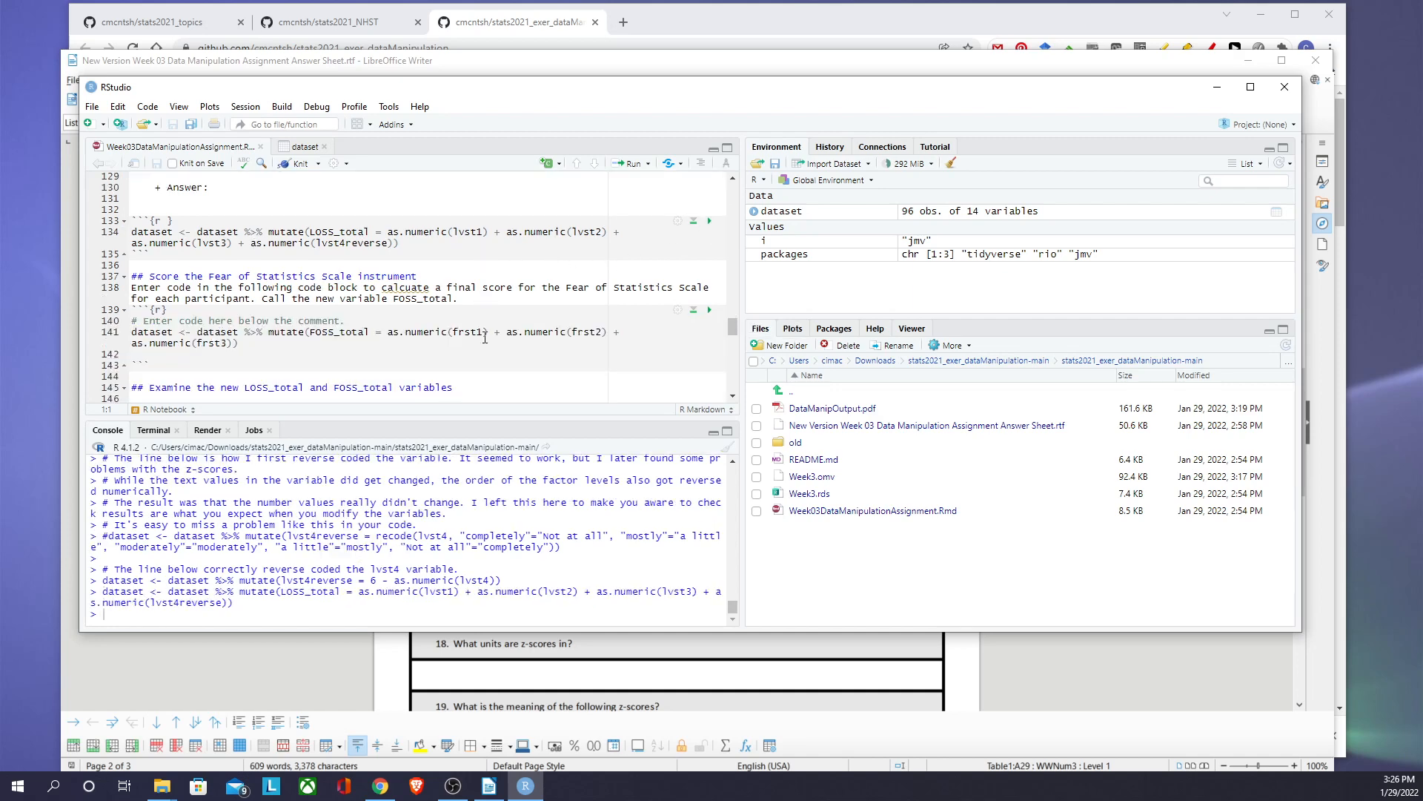
scroll(485, 339, "down", 1)
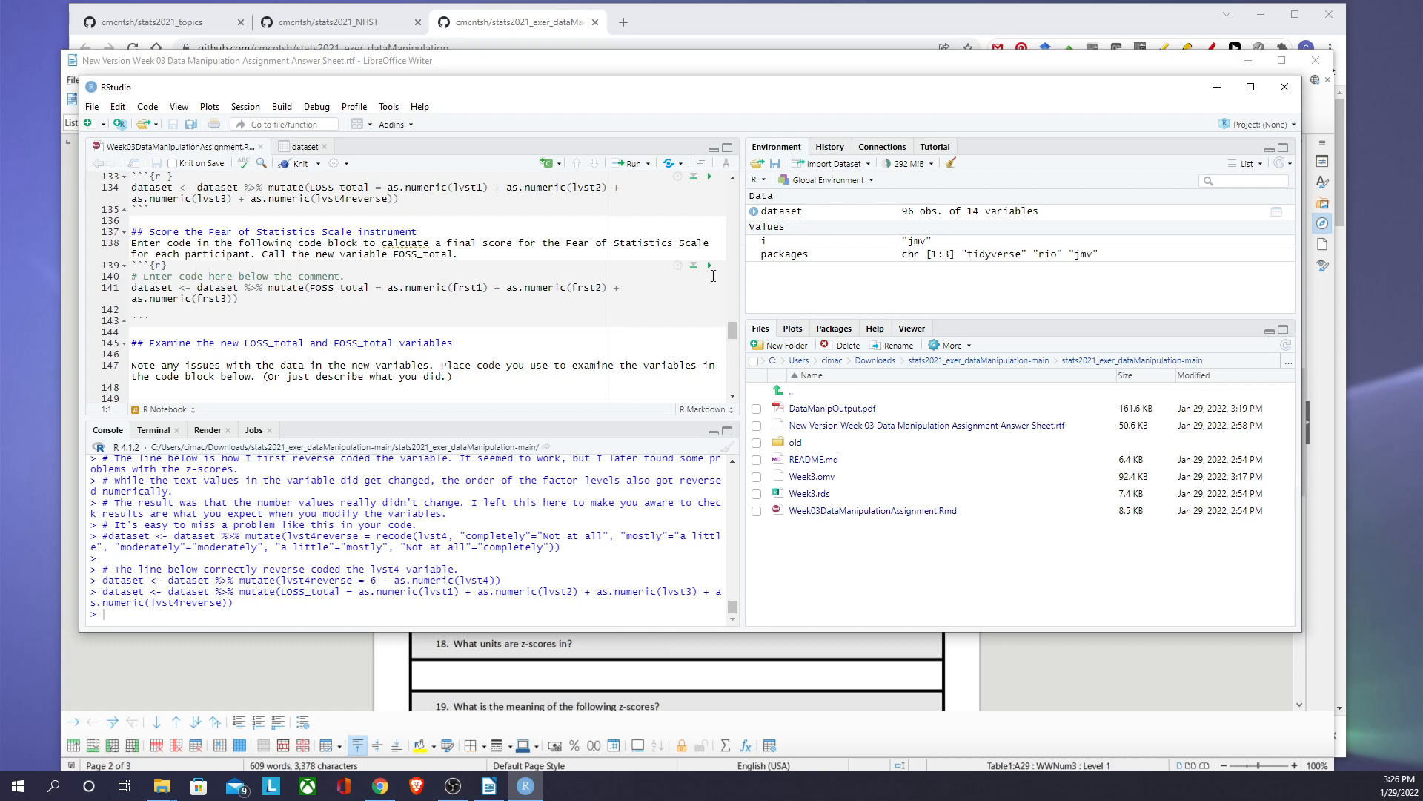
left_click(710, 270)
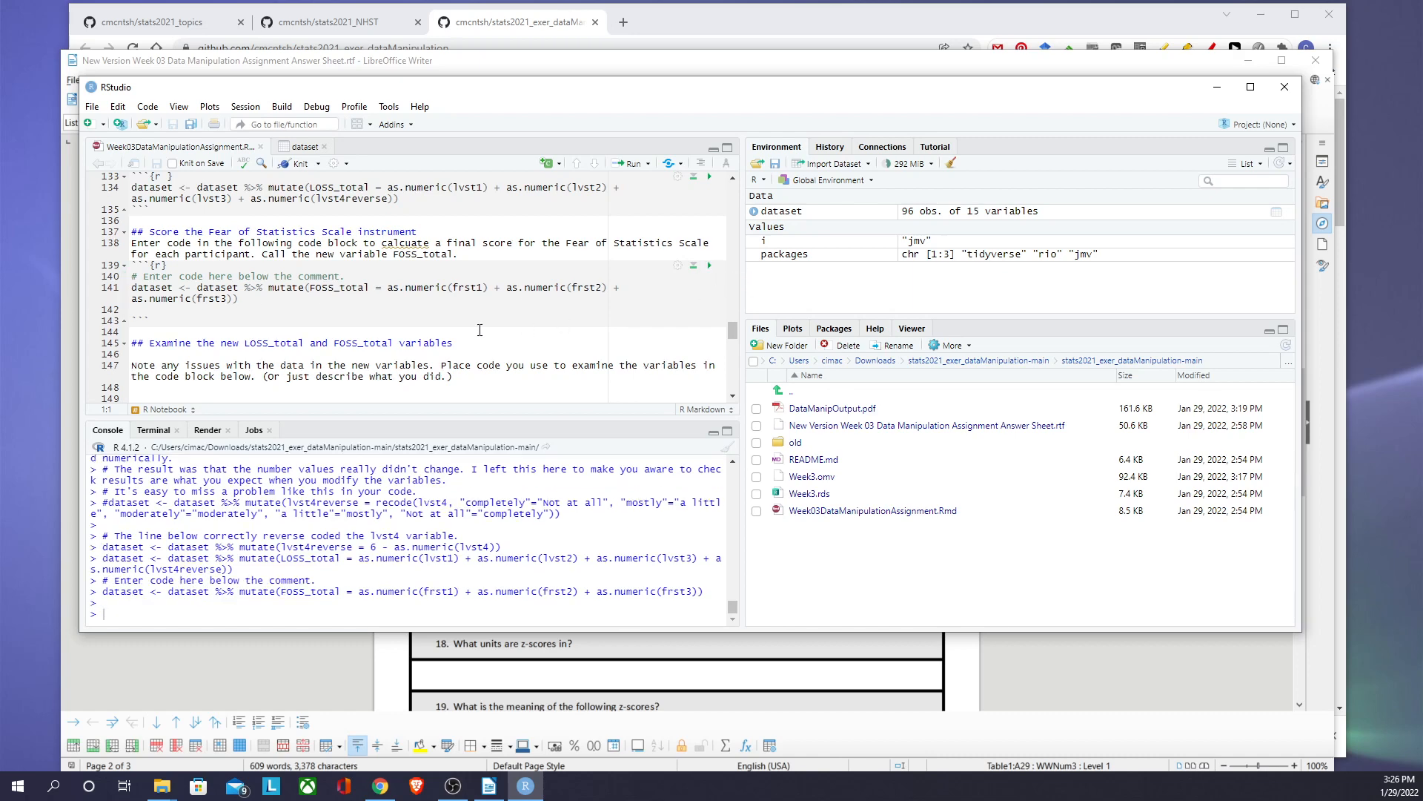
Step: Run the "Final scores using averages" code block that calculates LOSS_mean and FOSS_mean, and check the new total and mean columns in the dataset
scroll(478, 329, "down", 1)
scroll(480, 330, "down", 1)
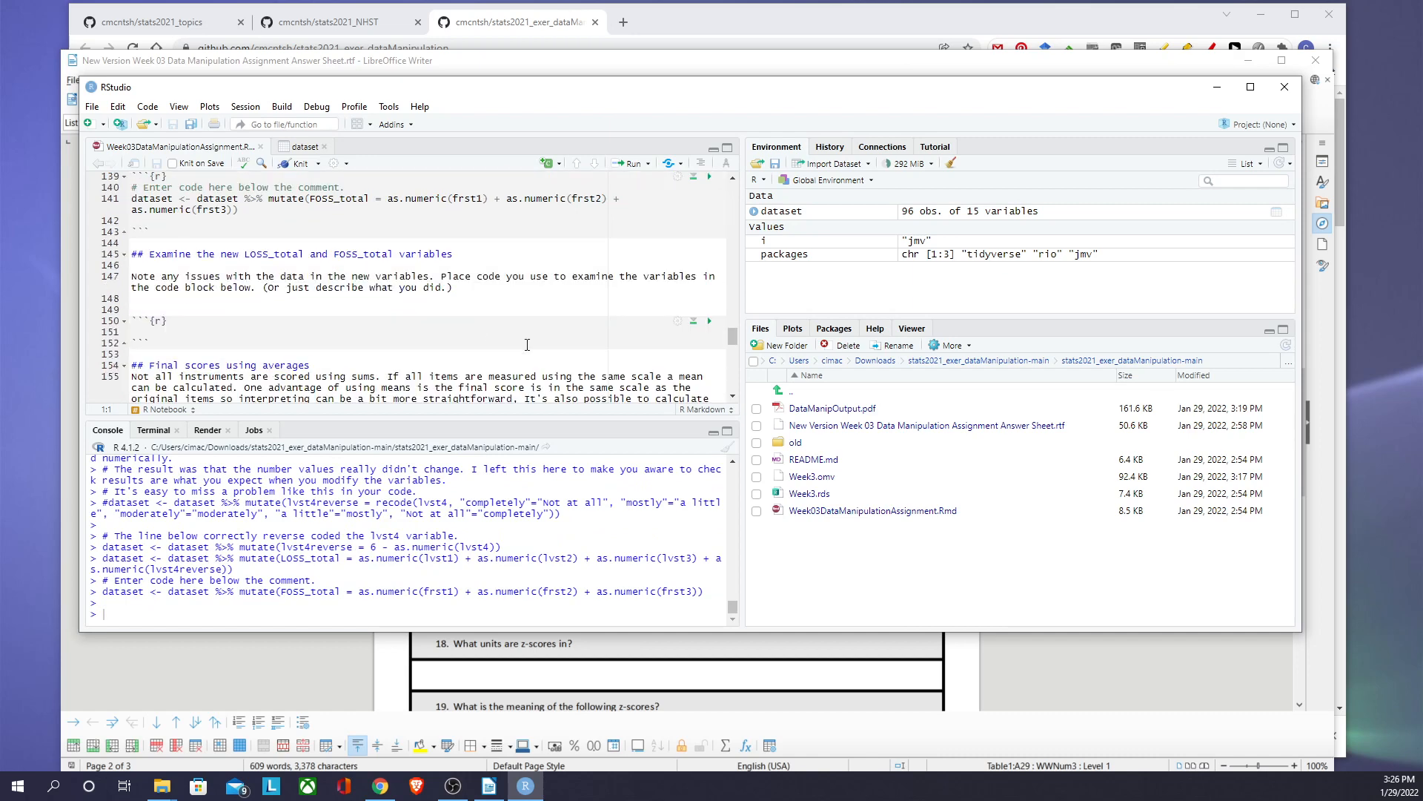
scroll(527, 344, "down", 3)
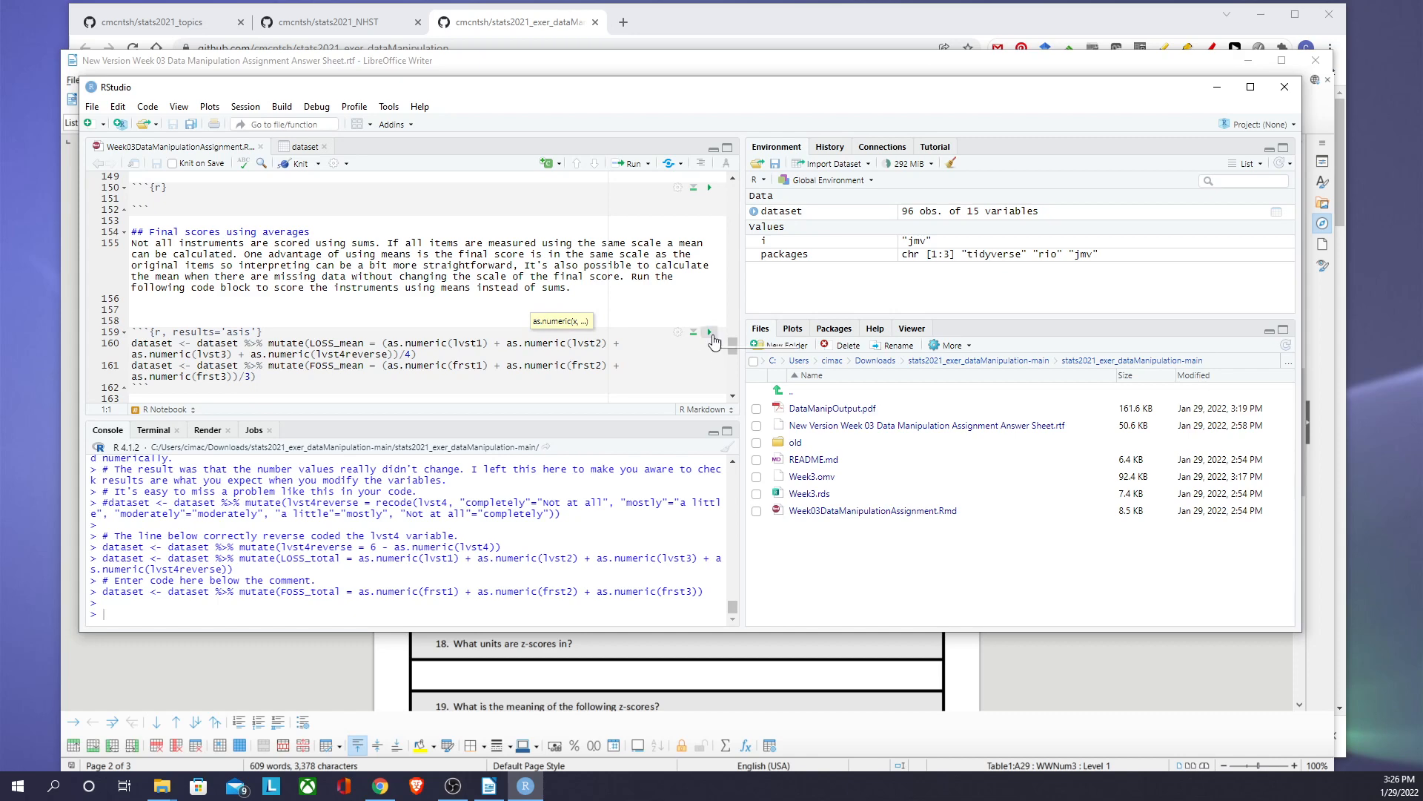
left_click(710, 335)
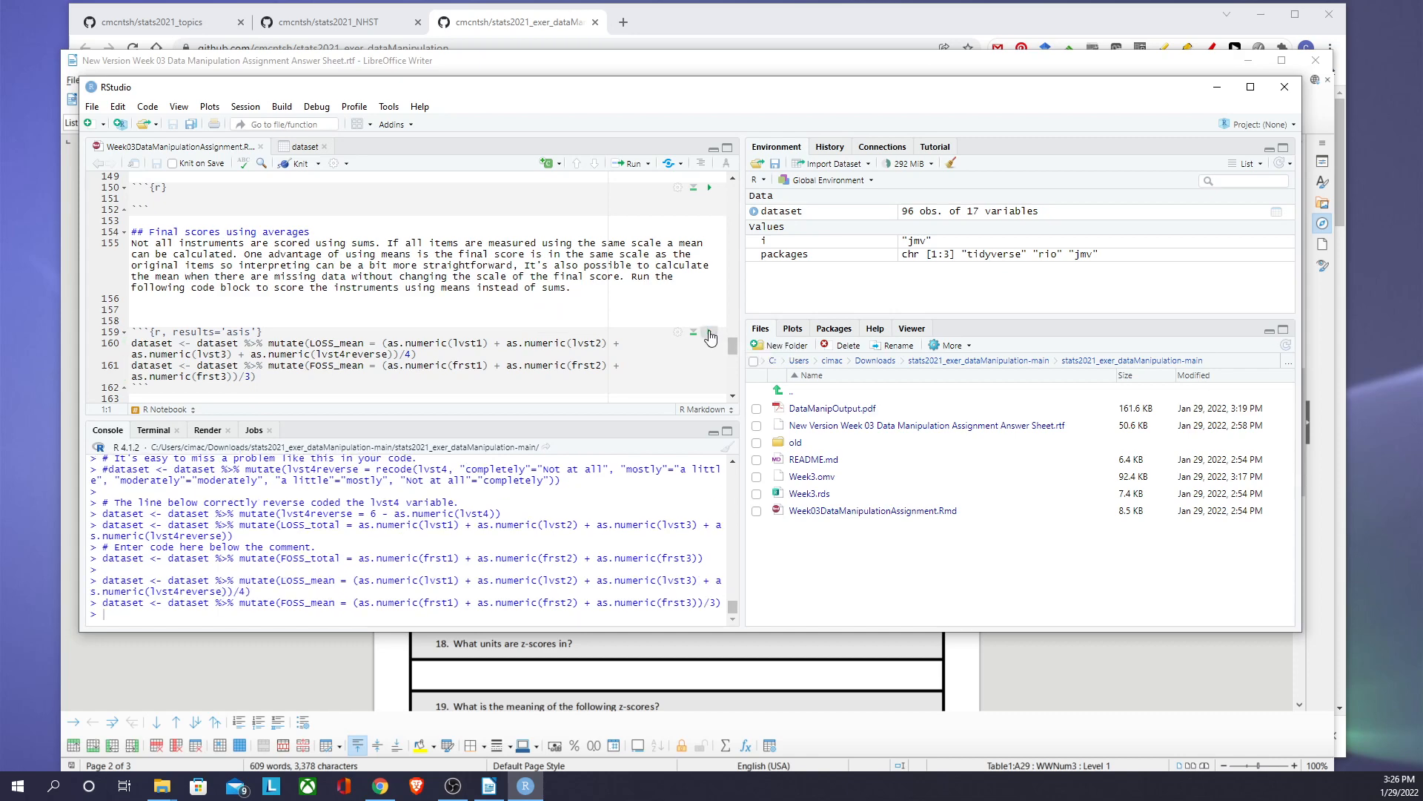
left_click(305, 146)
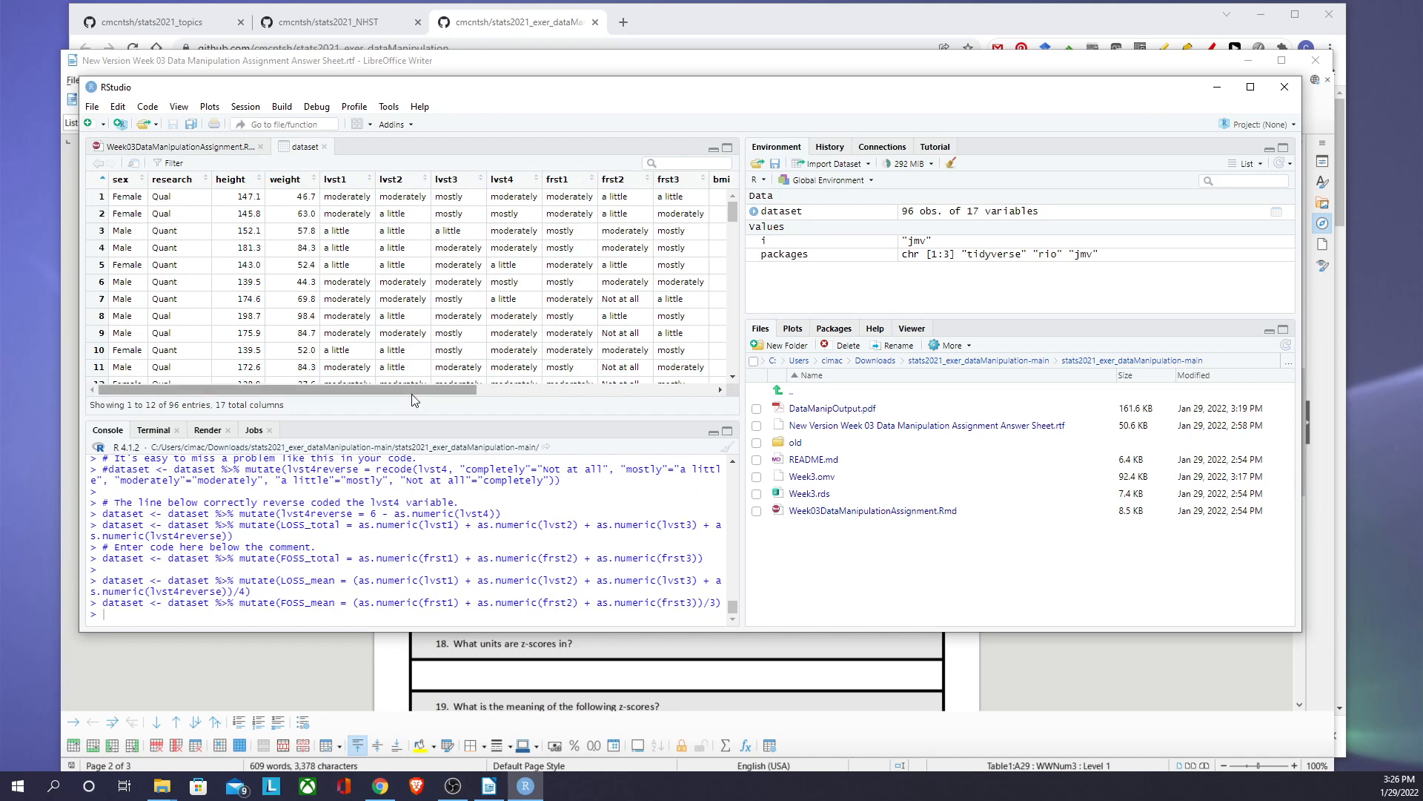
left_click_drag(406, 387, 679, 427)
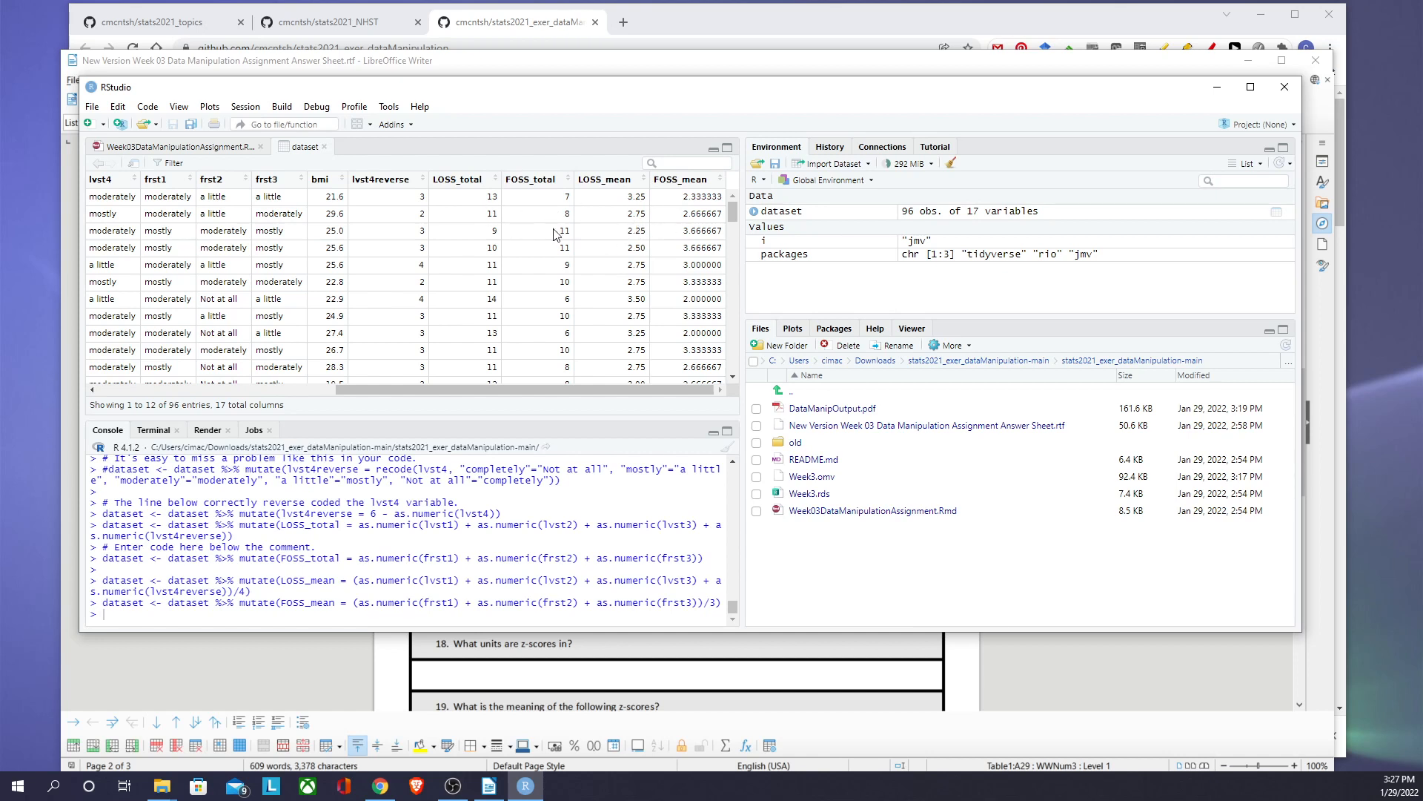
Step: Read the z-scores section of the .Rmd file and compare the LOSS and FOSS total and mean columns in the dataset
left_click(169, 148)
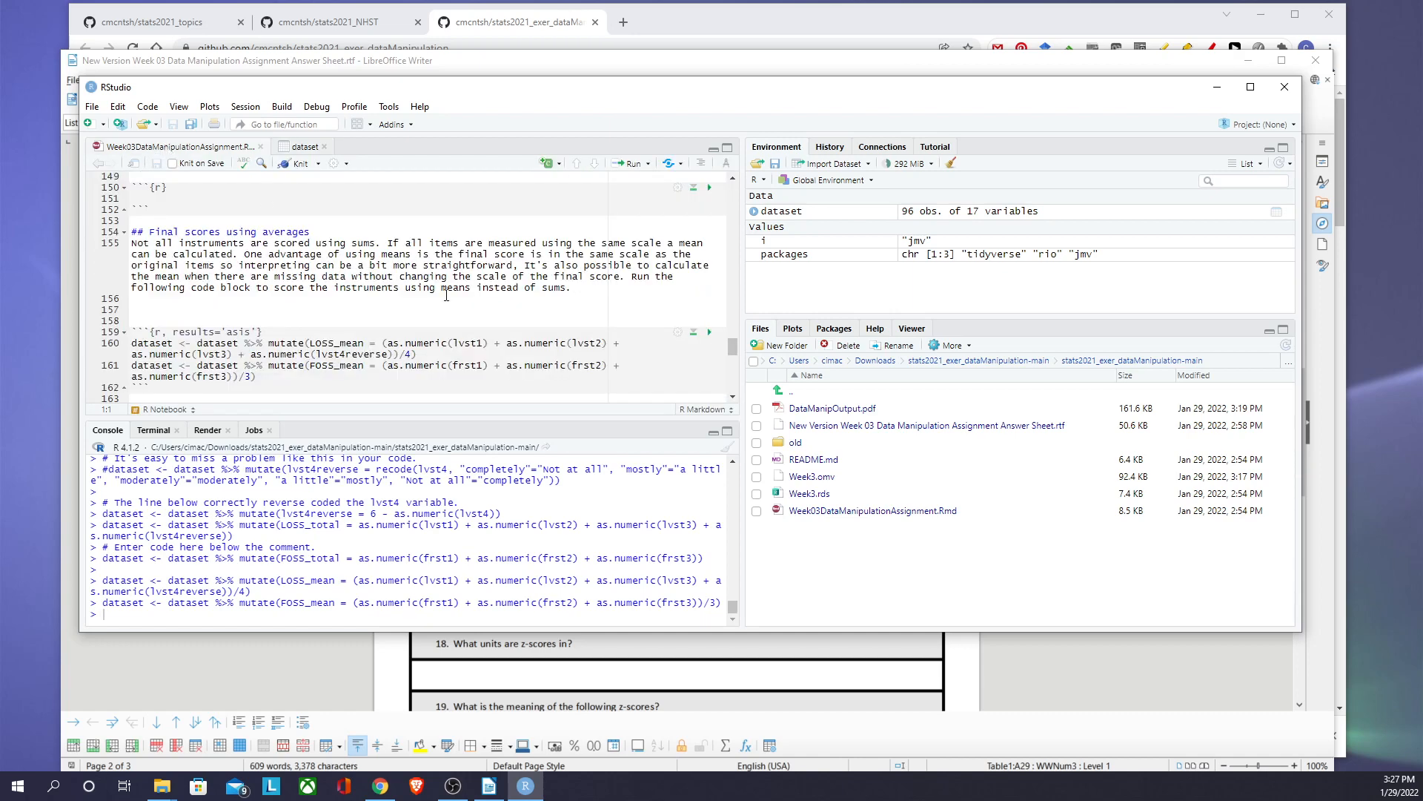
scroll(446, 295, "down", 3)
scroll(441, 299, "down", 3)
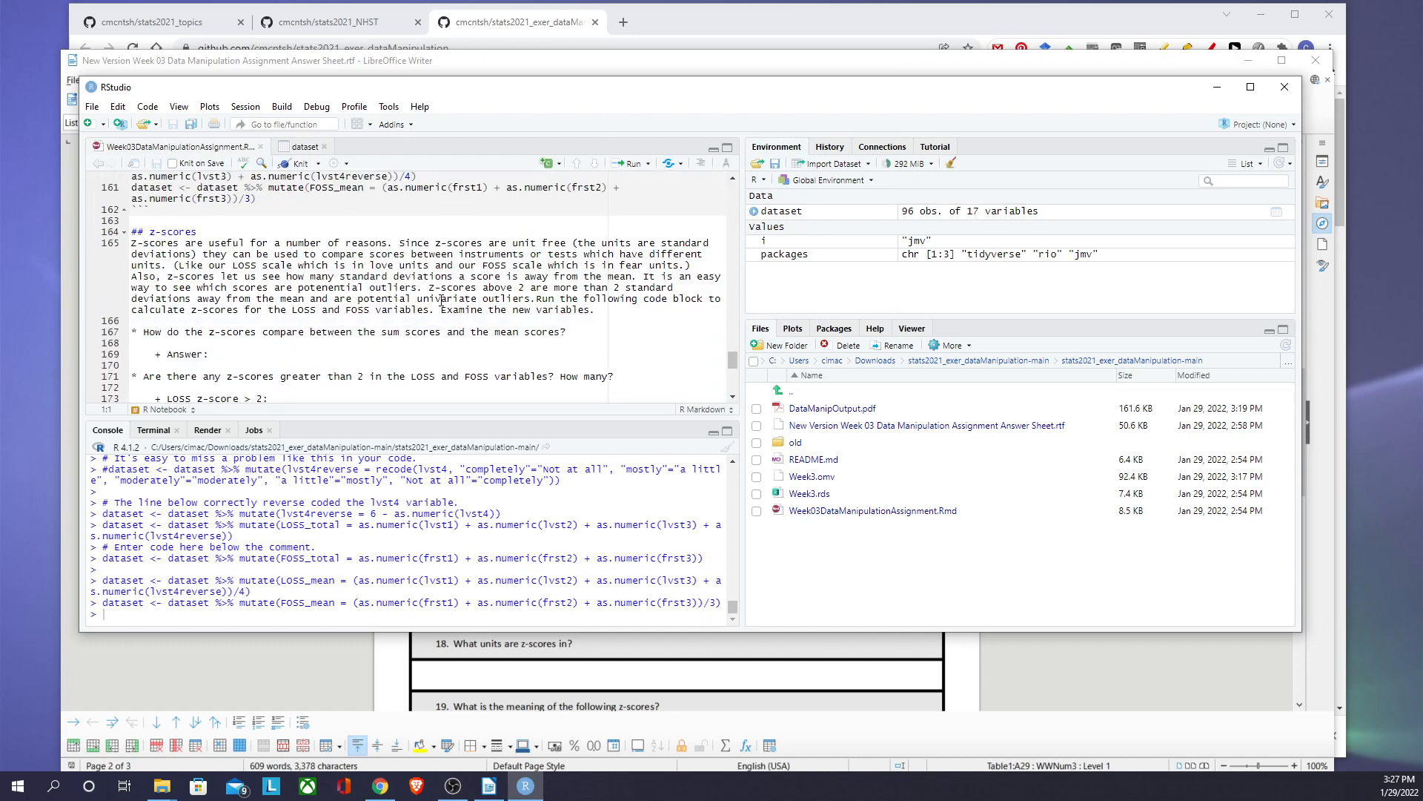
scroll(441, 299, "down", 2)
scroll(441, 300, "up", 2)
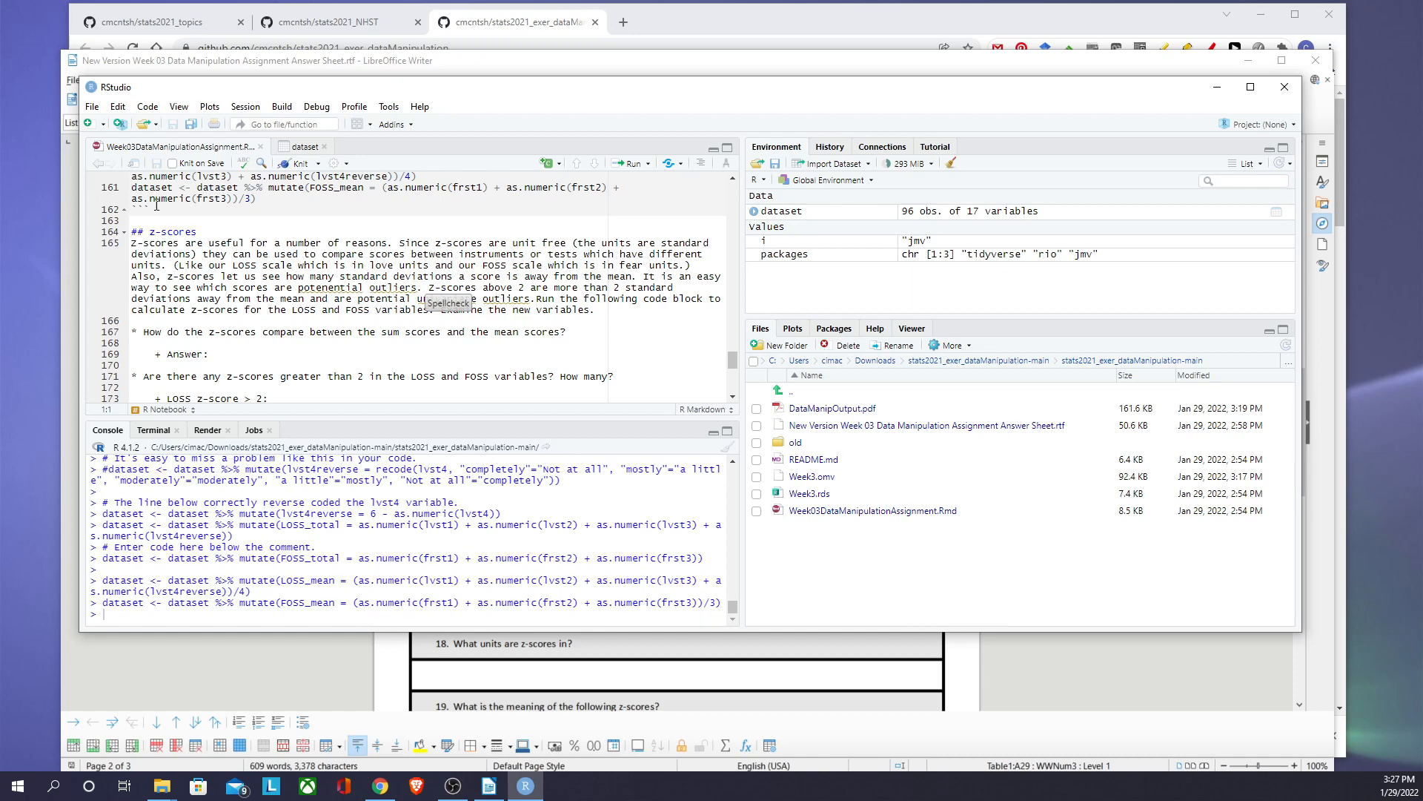
left_click(303, 152)
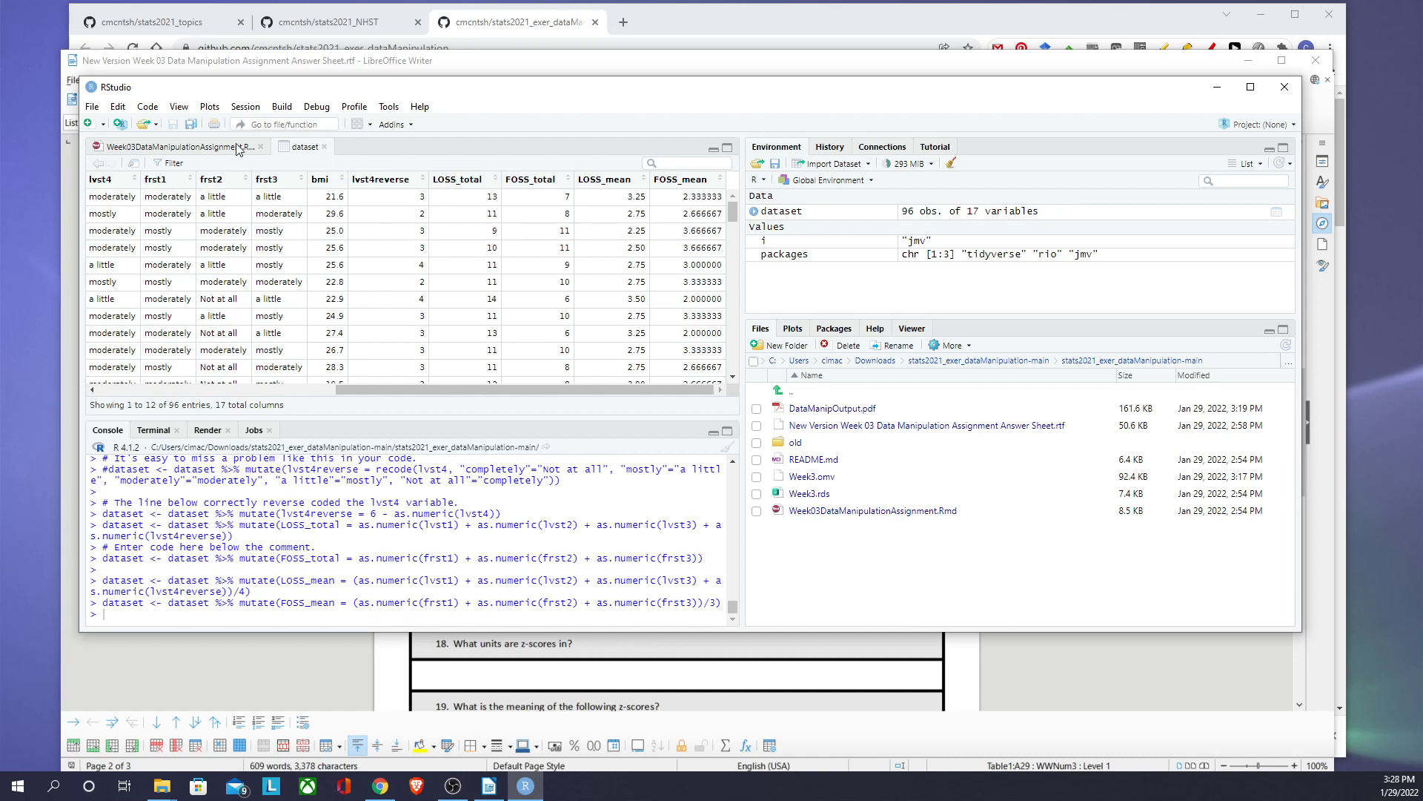
left_click(237, 148)
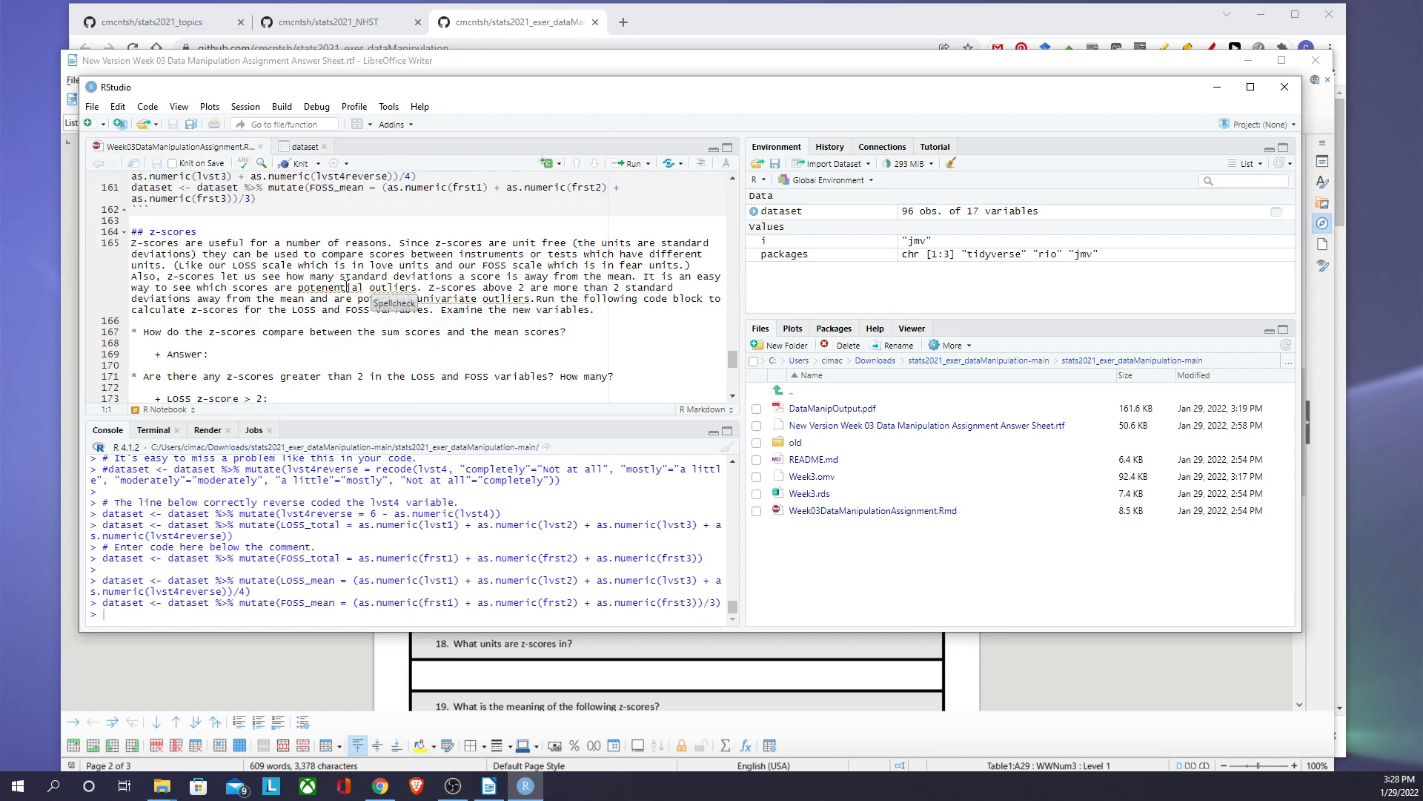
Step: Run the code block that uses scale() to create LOSS_total_z, LOSS_mean_z, FOSS_total_z and FOSS_mean_z
scroll(347, 287, "down", 1)
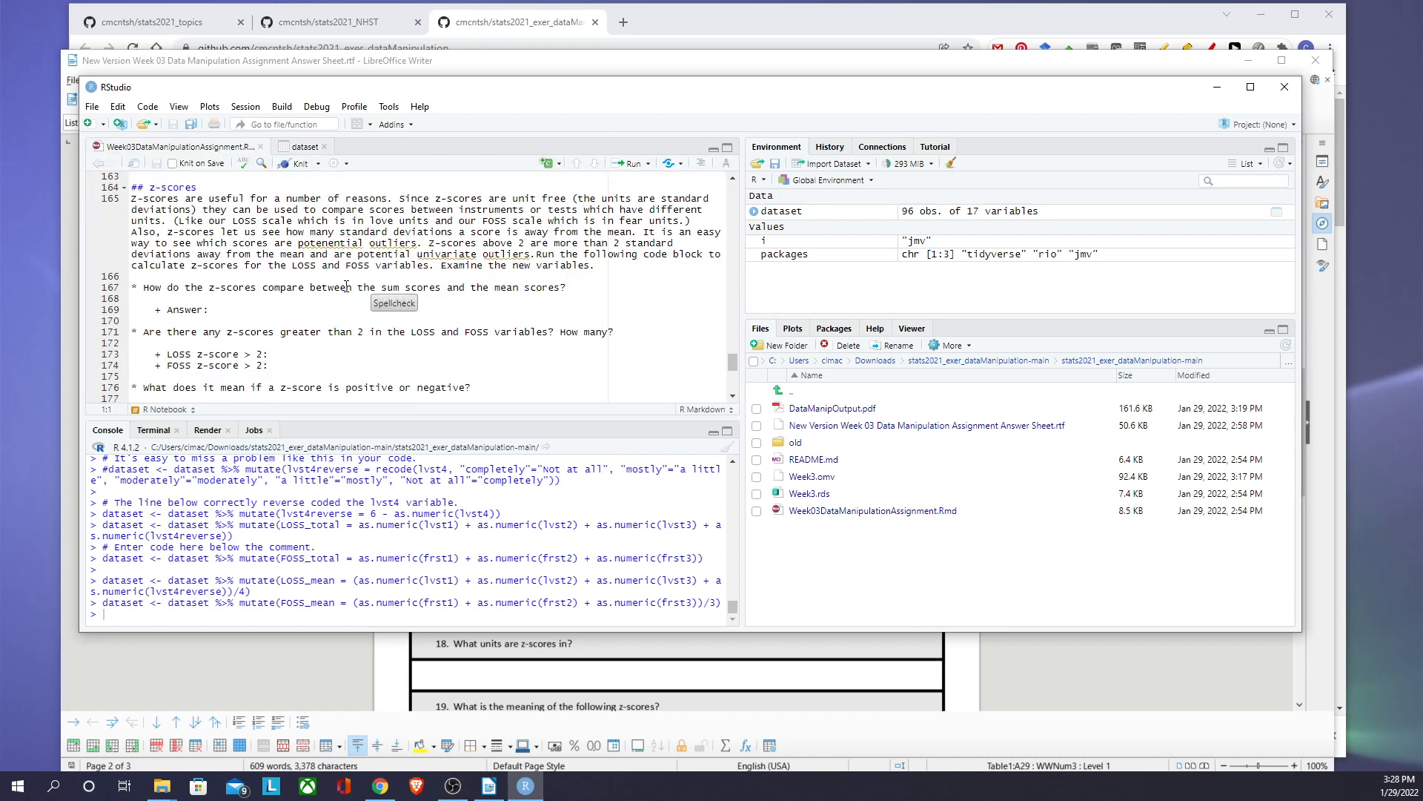
scroll(347, 287, "down", 2)
scroll(346, 286, "down", 2)
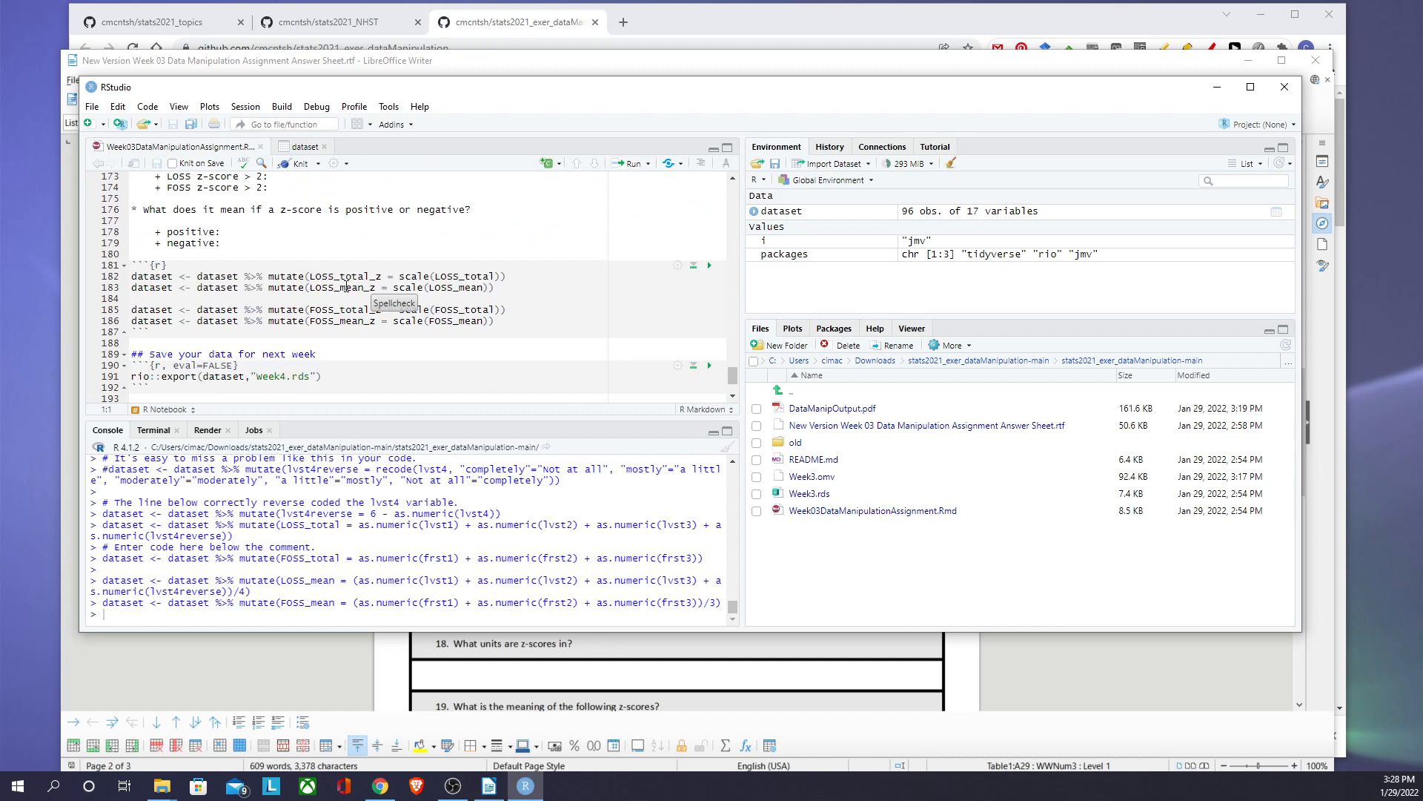
left_click(708, 267)
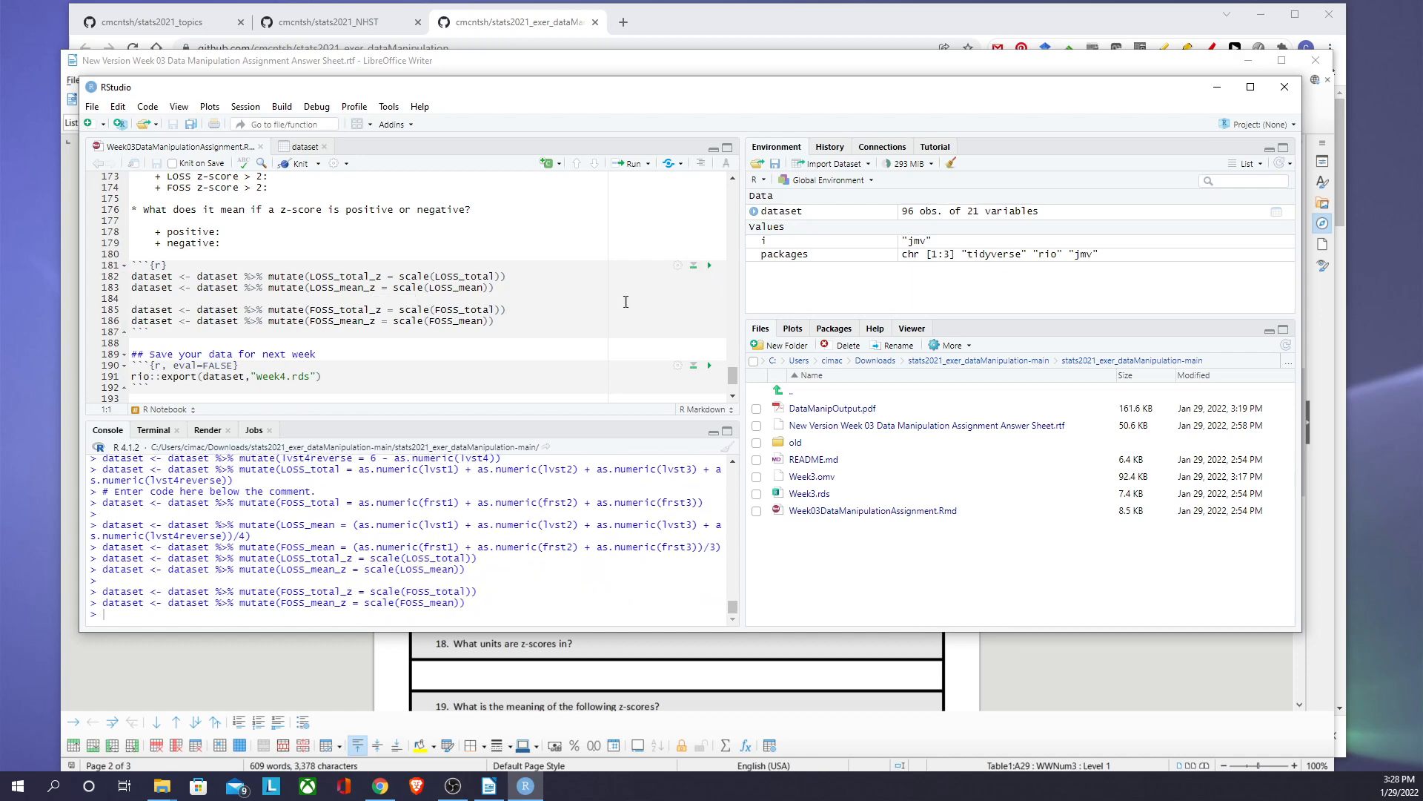
Step: Examine the four z-score columns across all dataset rows, comparing sum and mean versions and looking for absolute values above 2
left_click(304, 146)
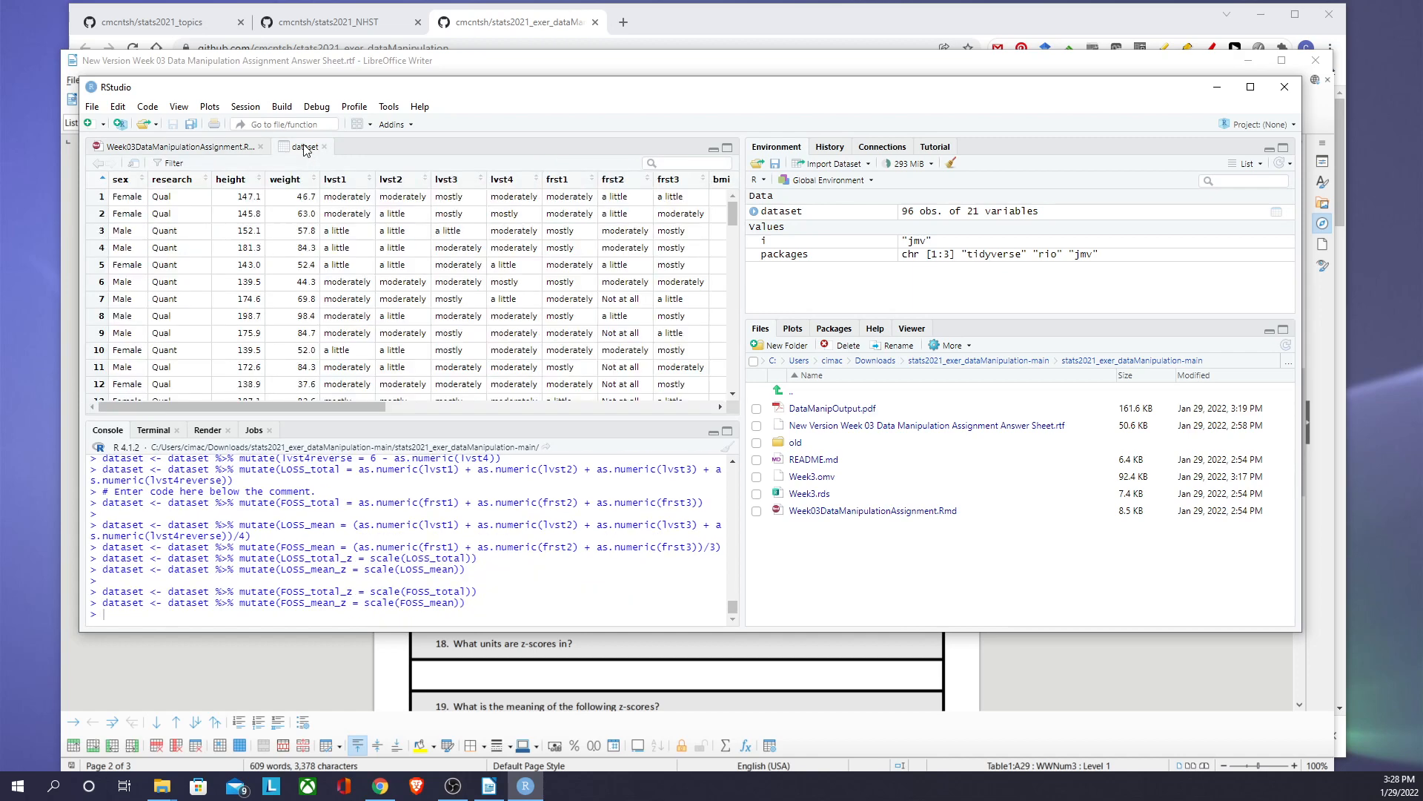
left_click_drag(341, 388, 712, 426)
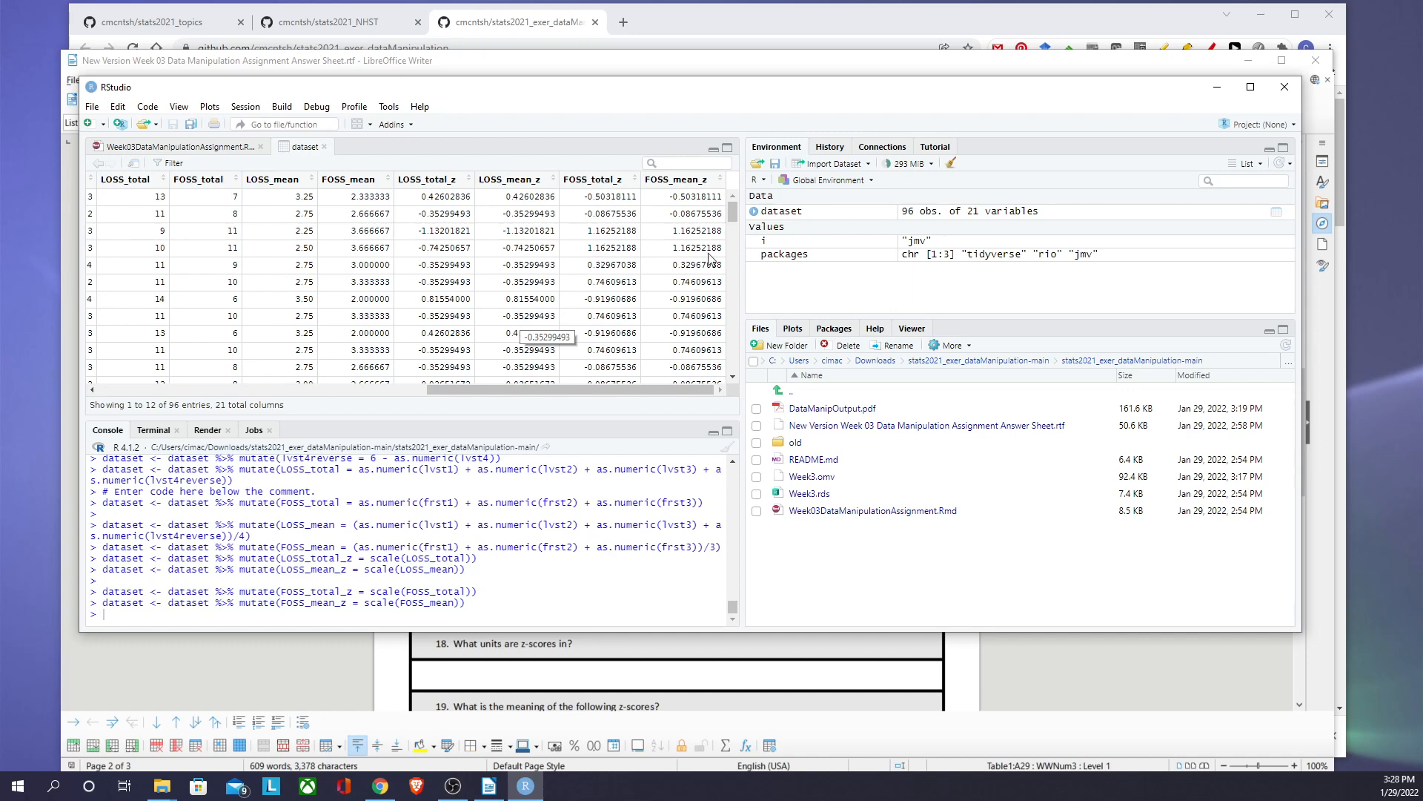
scroll(680, 287, "down", 3)
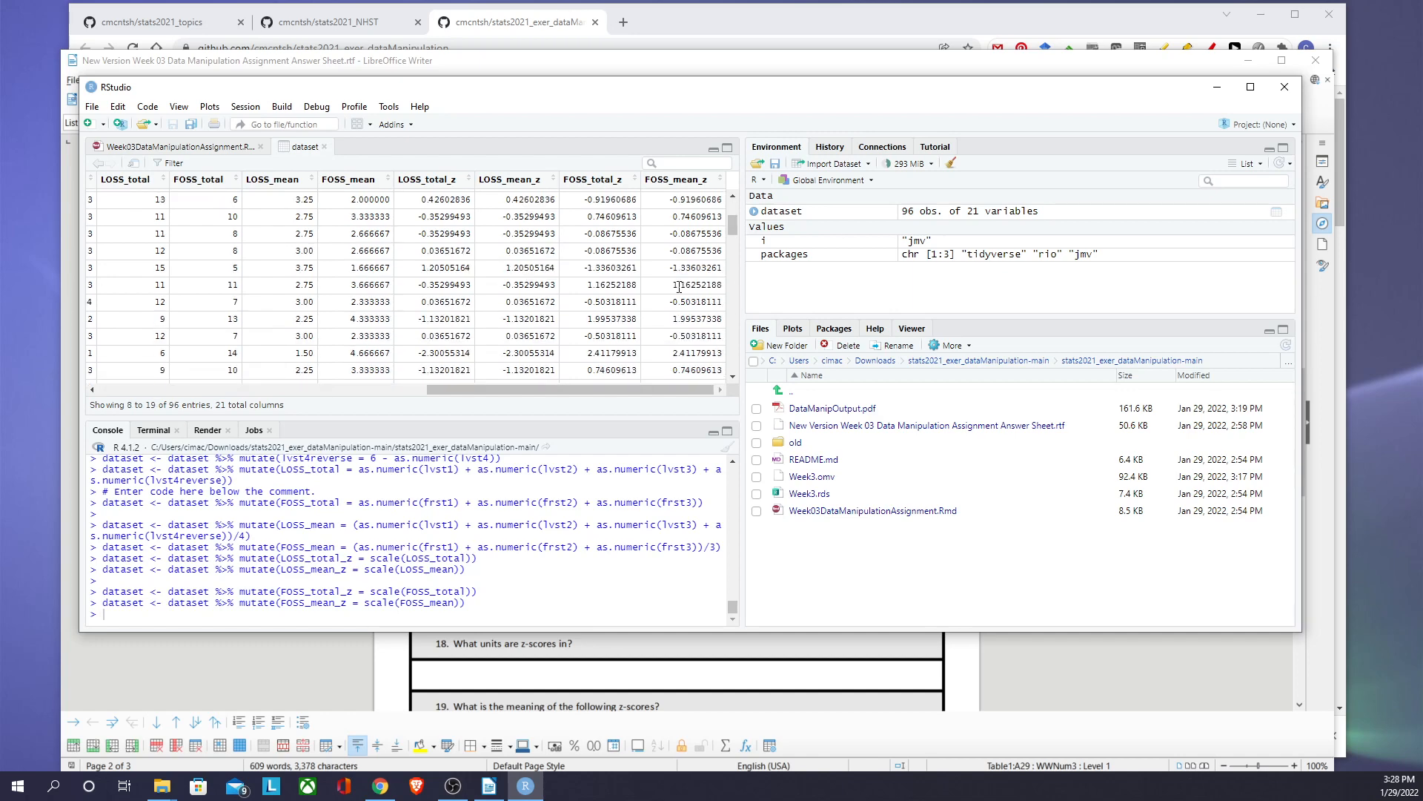
scroll(679, 287, "down", 12)
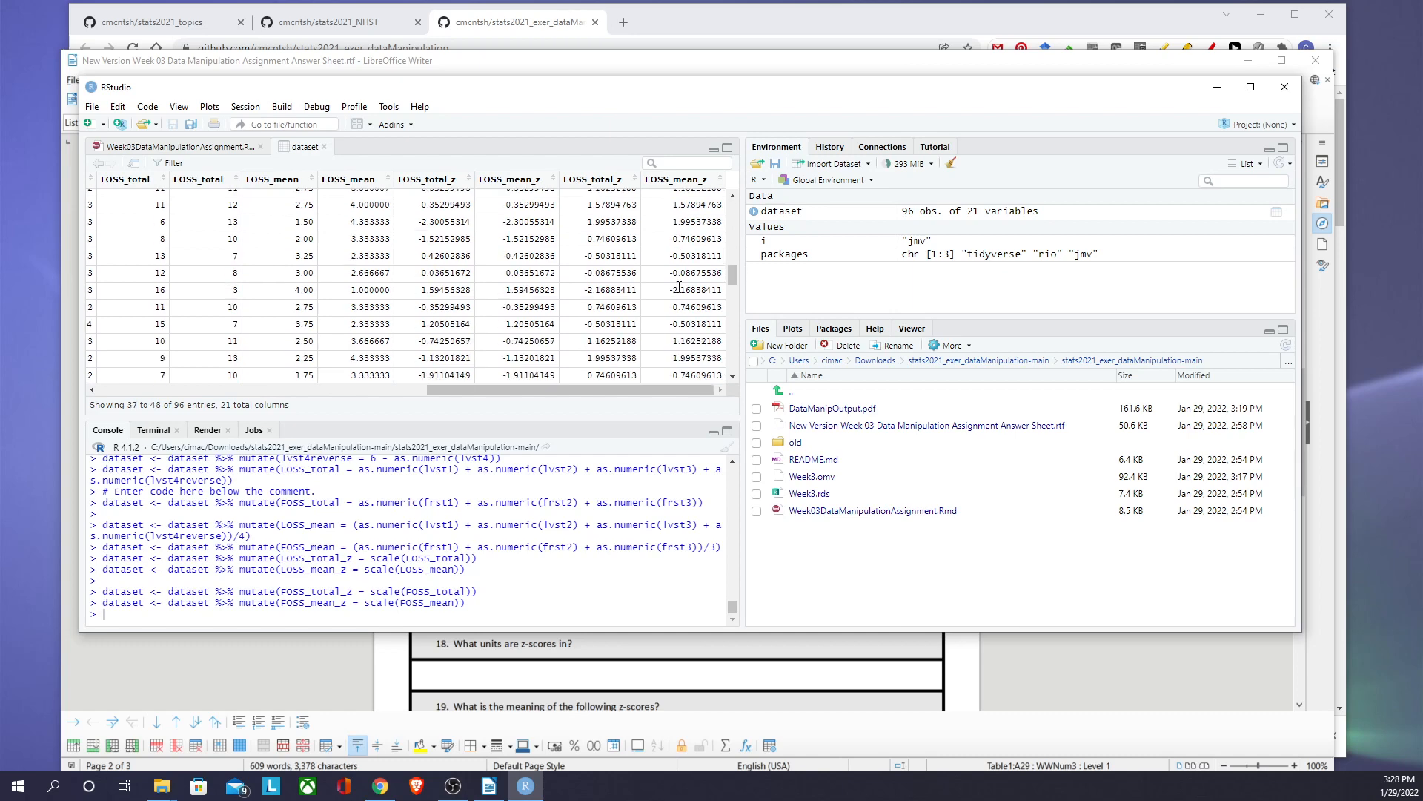
scroll(679, 287, "down", 16)
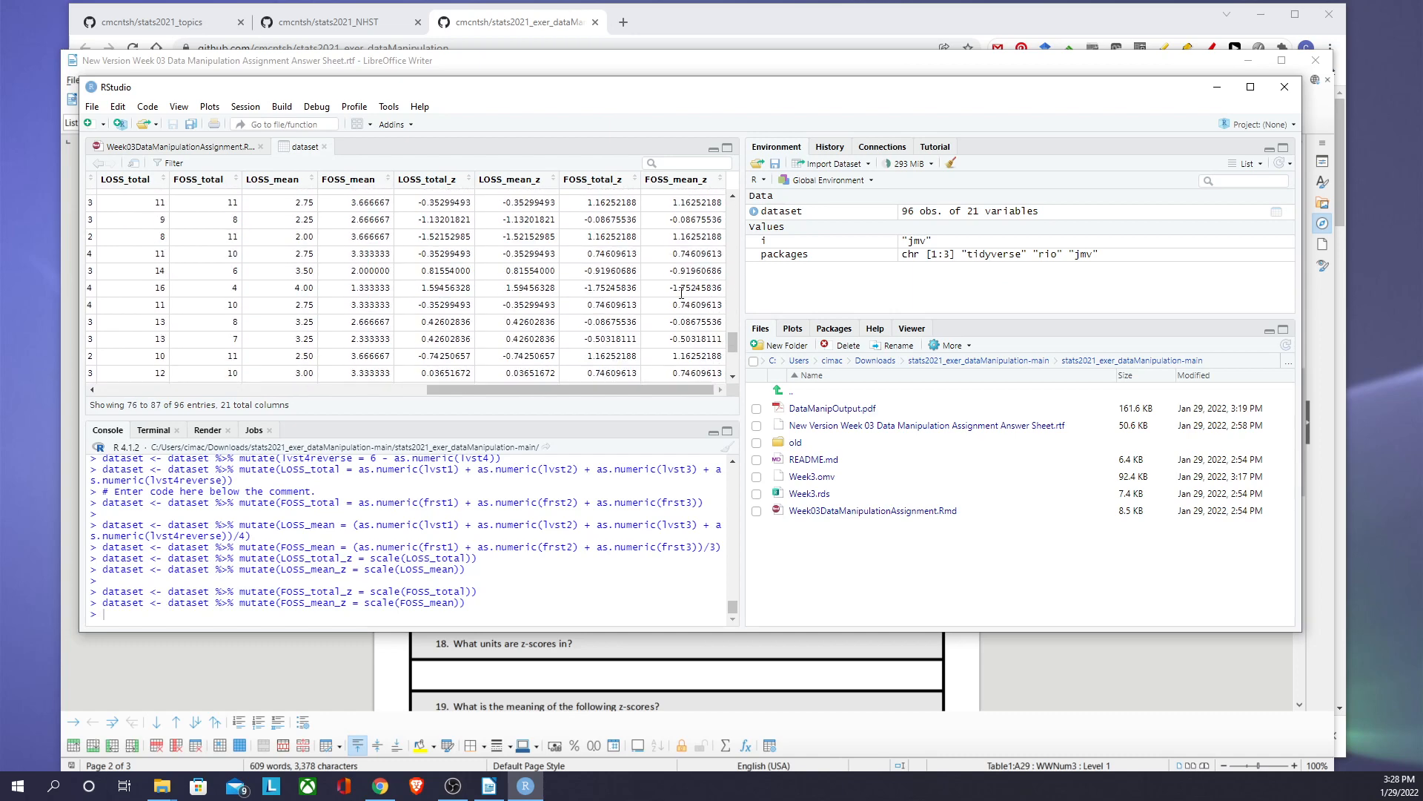
scroll(682, 292, "down", 4)
scroll(682, 293, "up", 20)
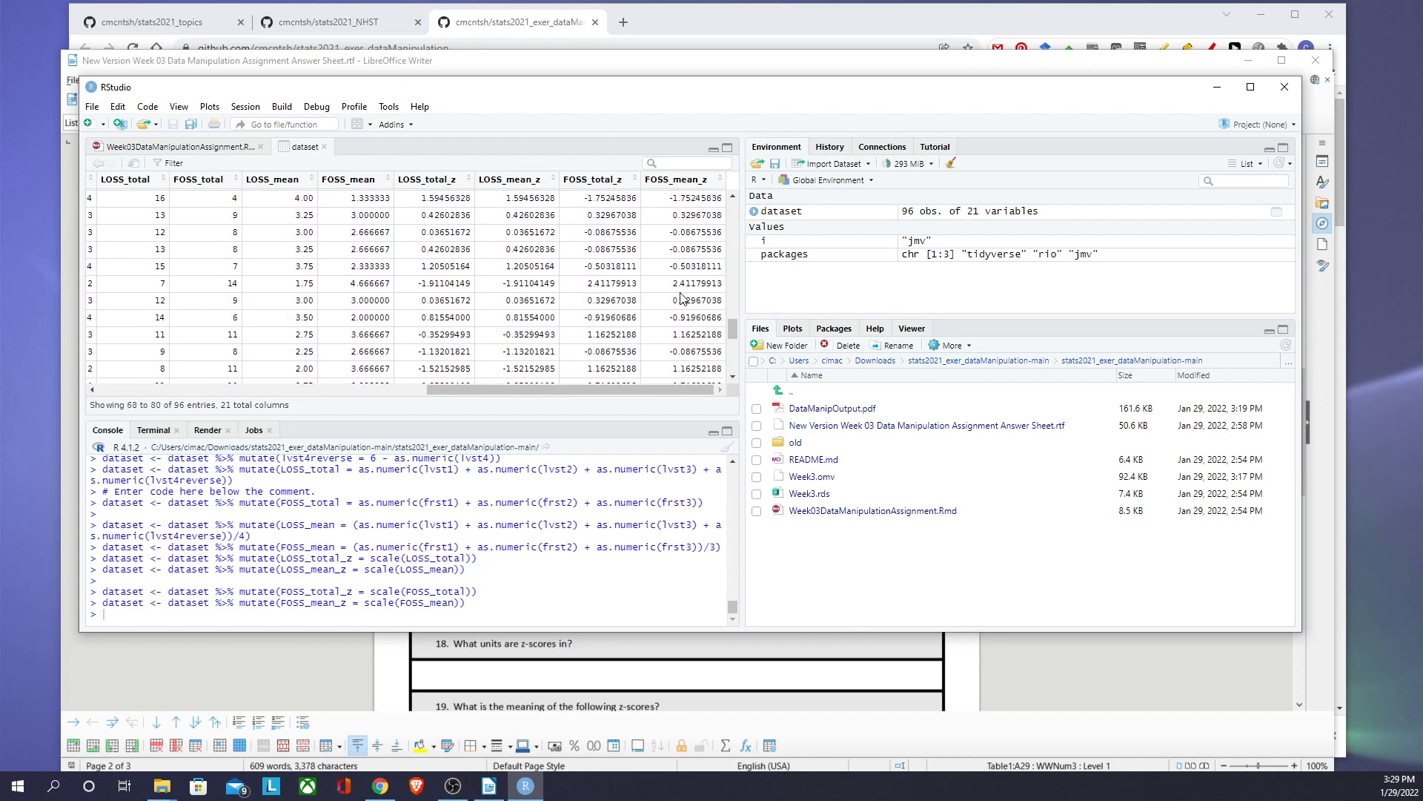
scroll(681, 293, "up", 4)
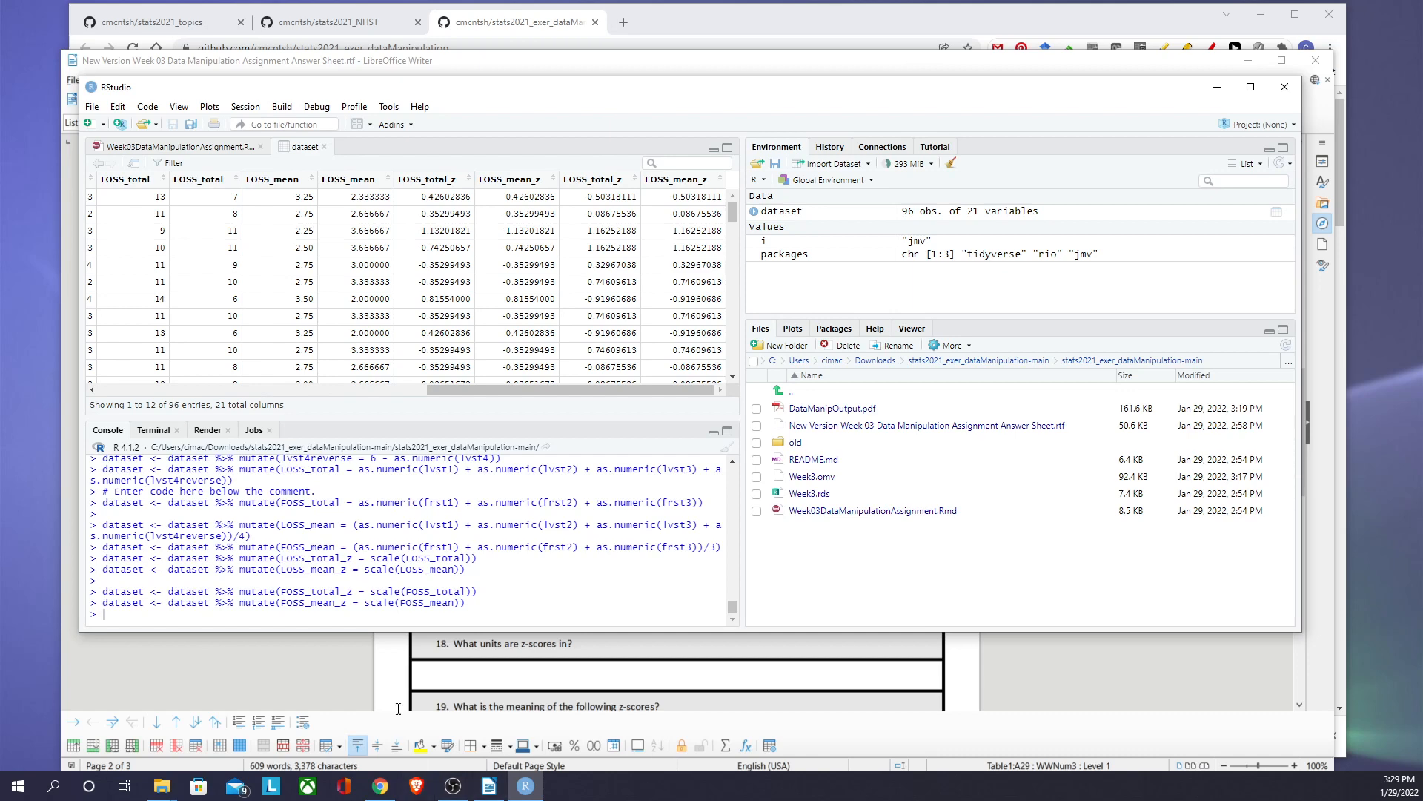
Step: Switch to the answer sheet in Writer and read the remaining tasks 15 to 26, including the z-score questions and the knitting instructions
left_click(389, 661)
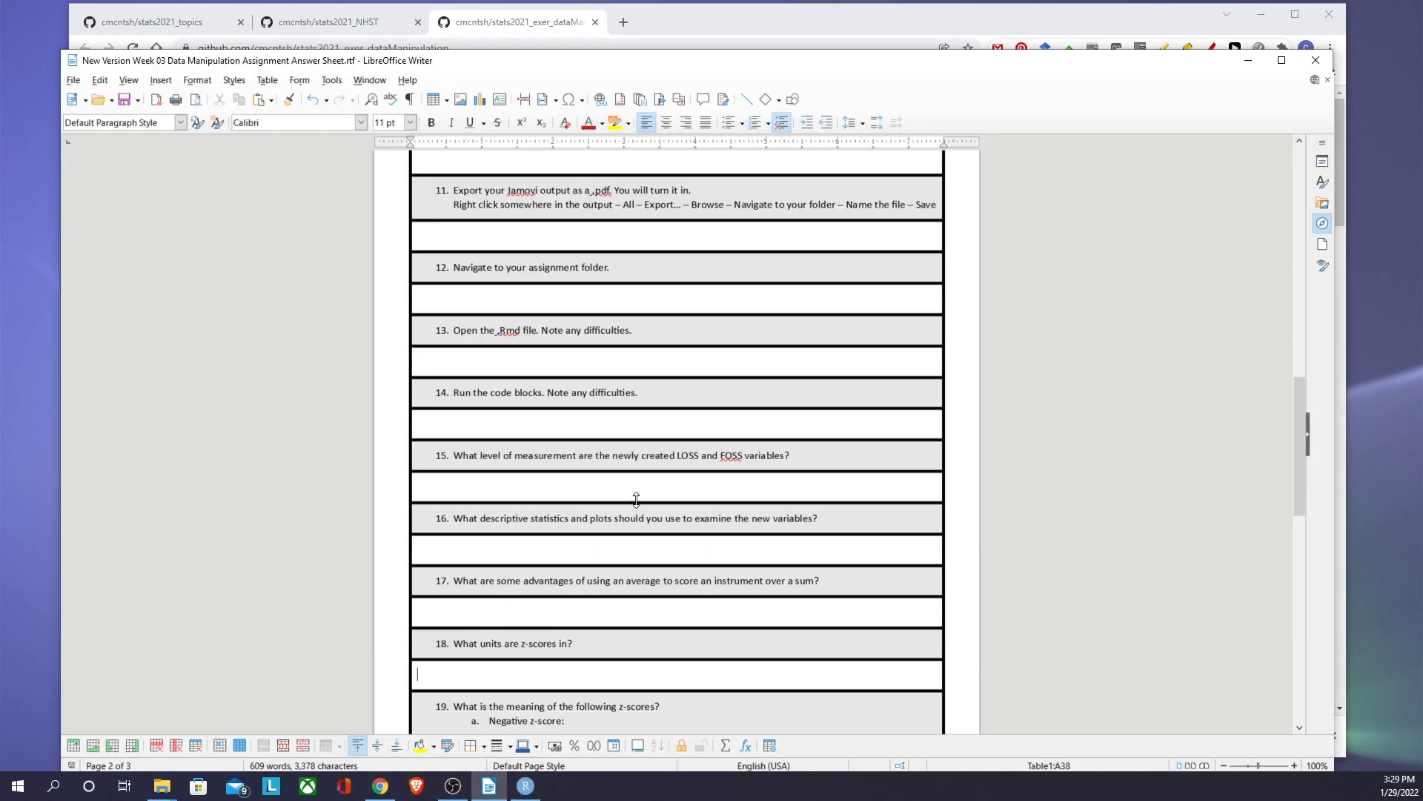
scroll(638, 501, "down", 4)
scroll(637, 501, "down", 4)
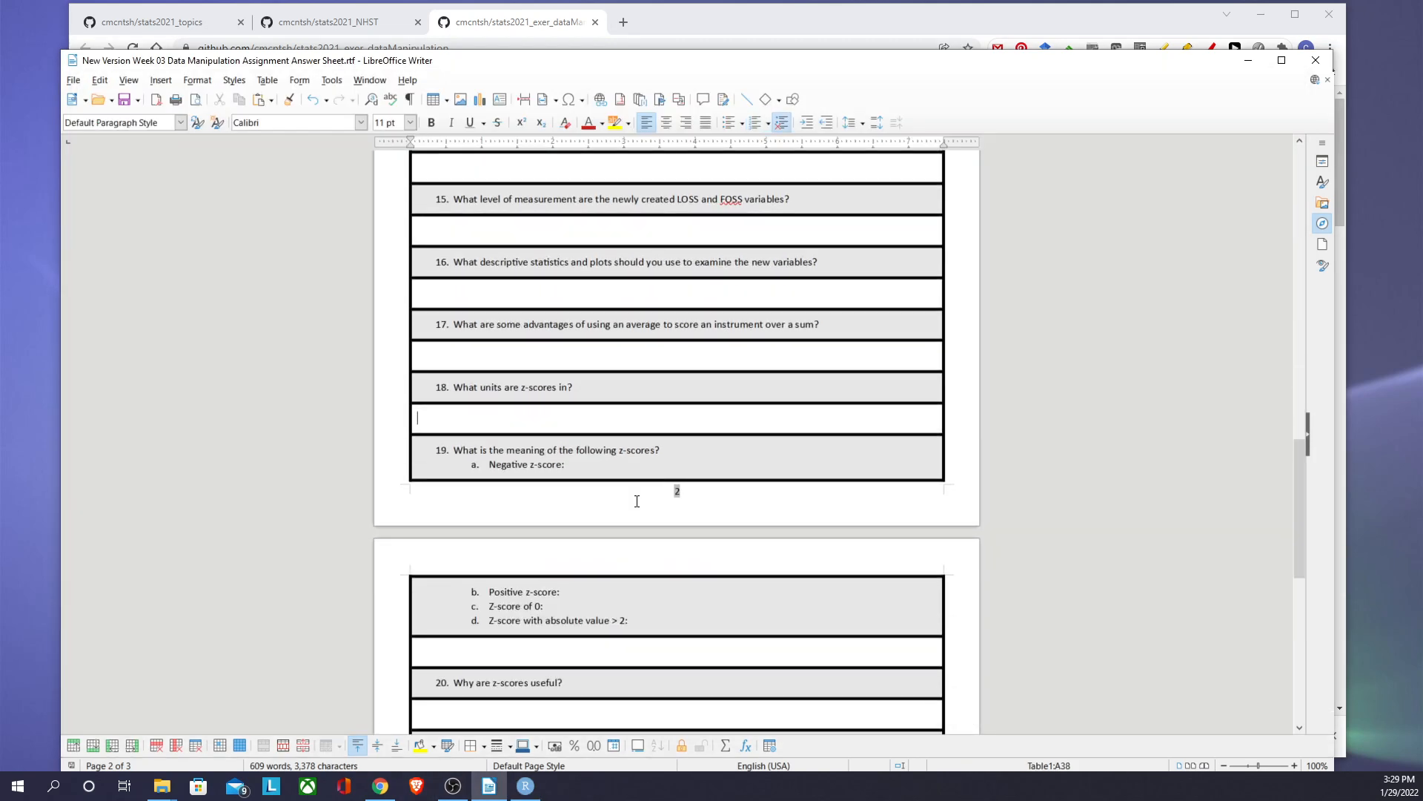
scroll(637, 501, "down", 3)
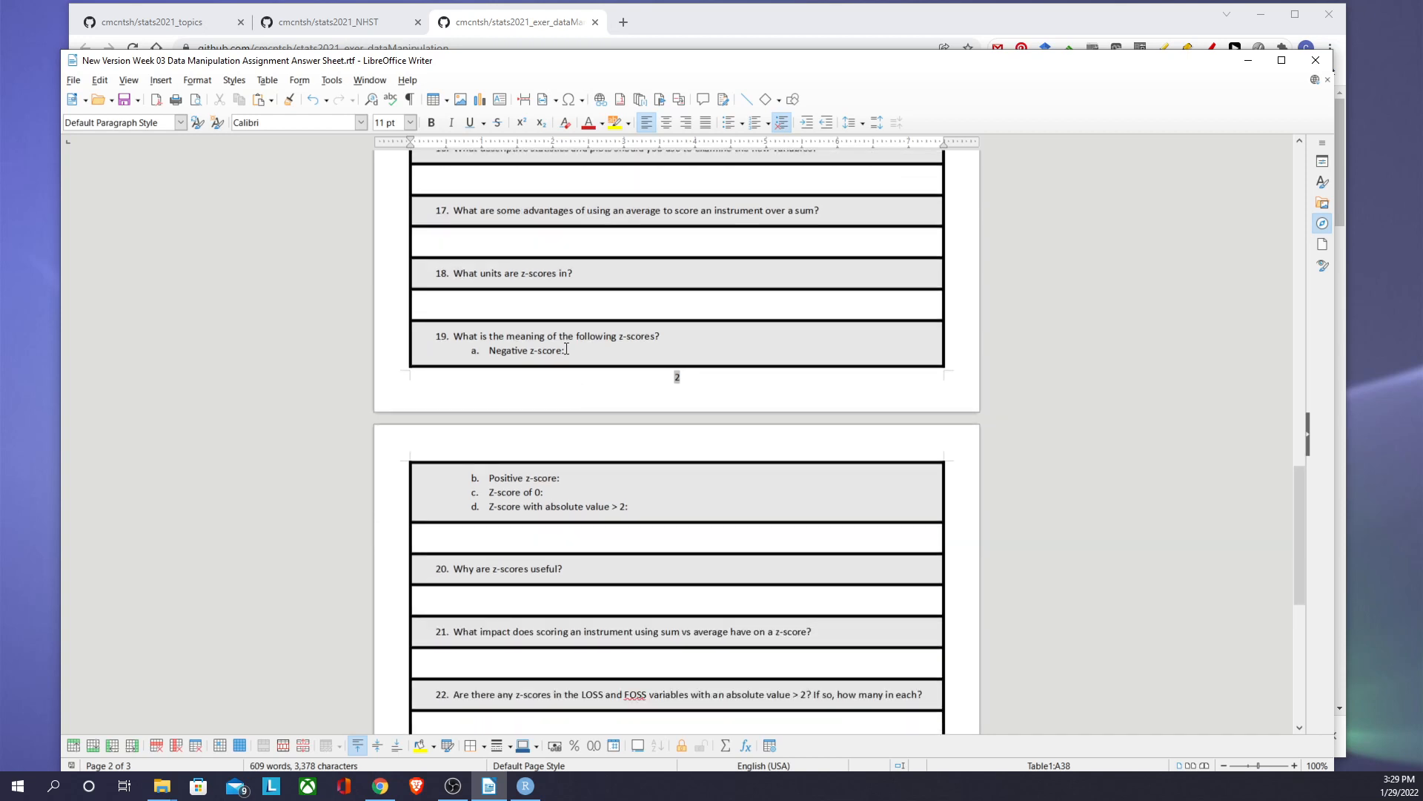
scroll(624, 486, "down", 4)
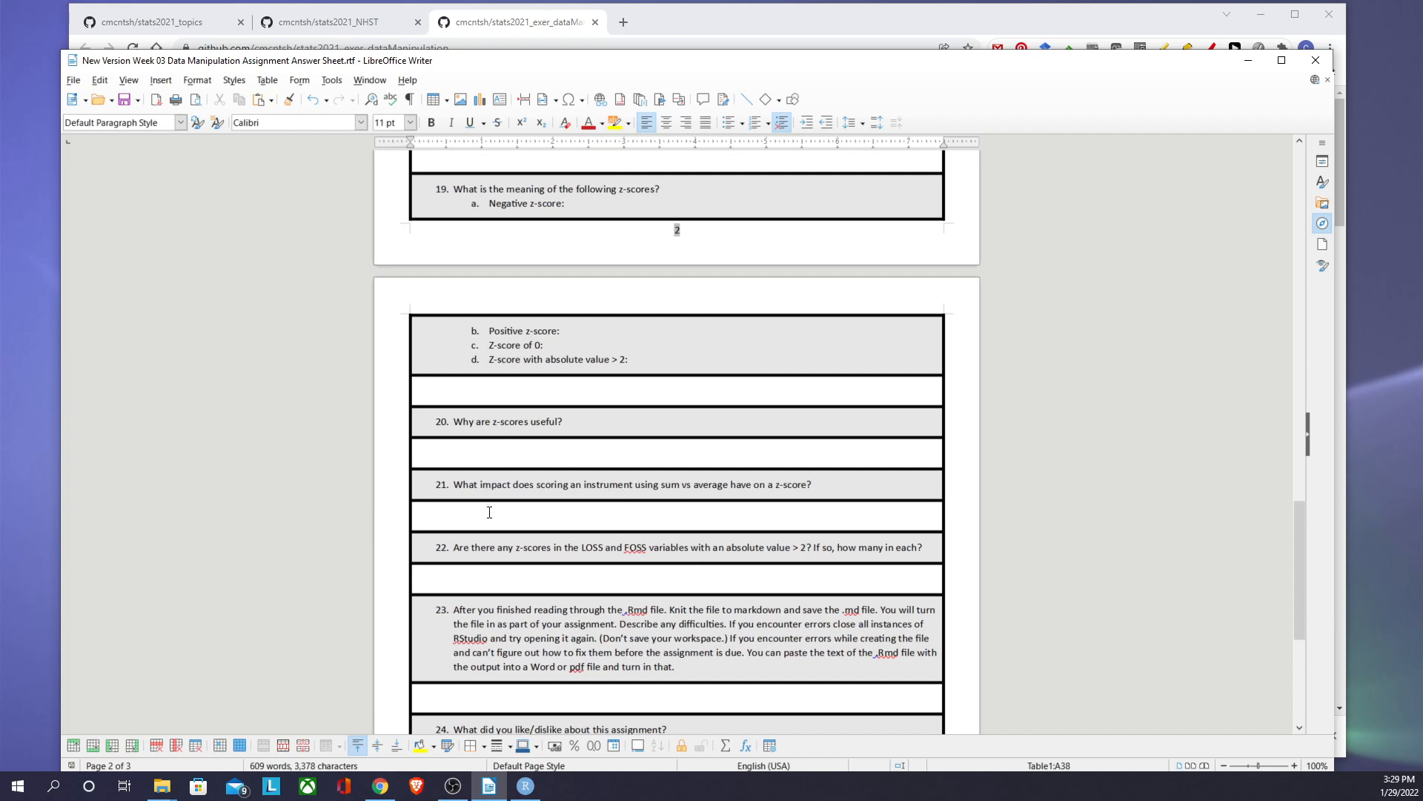
scroll(489, 512, "down", 4)
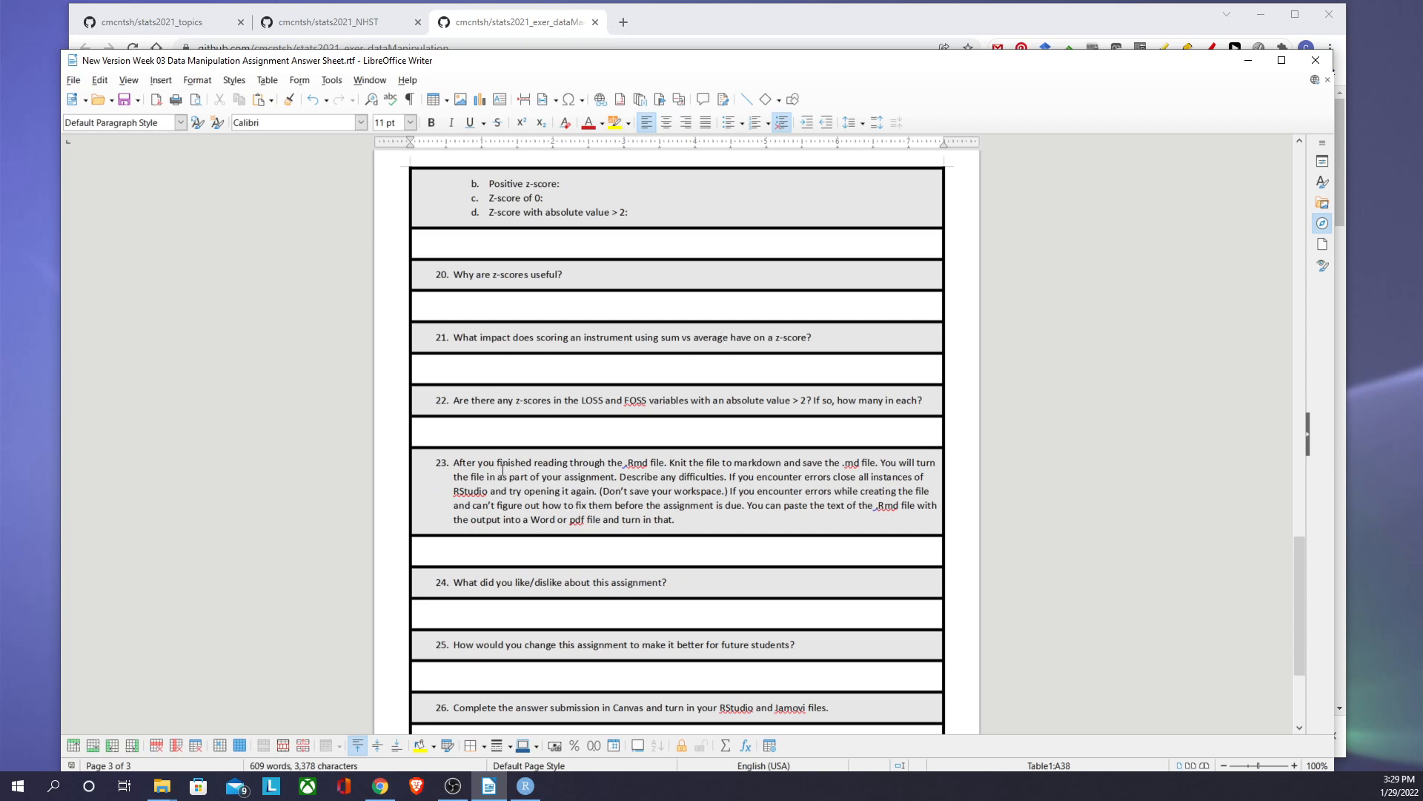
scroll(503, 471, "down", 3)
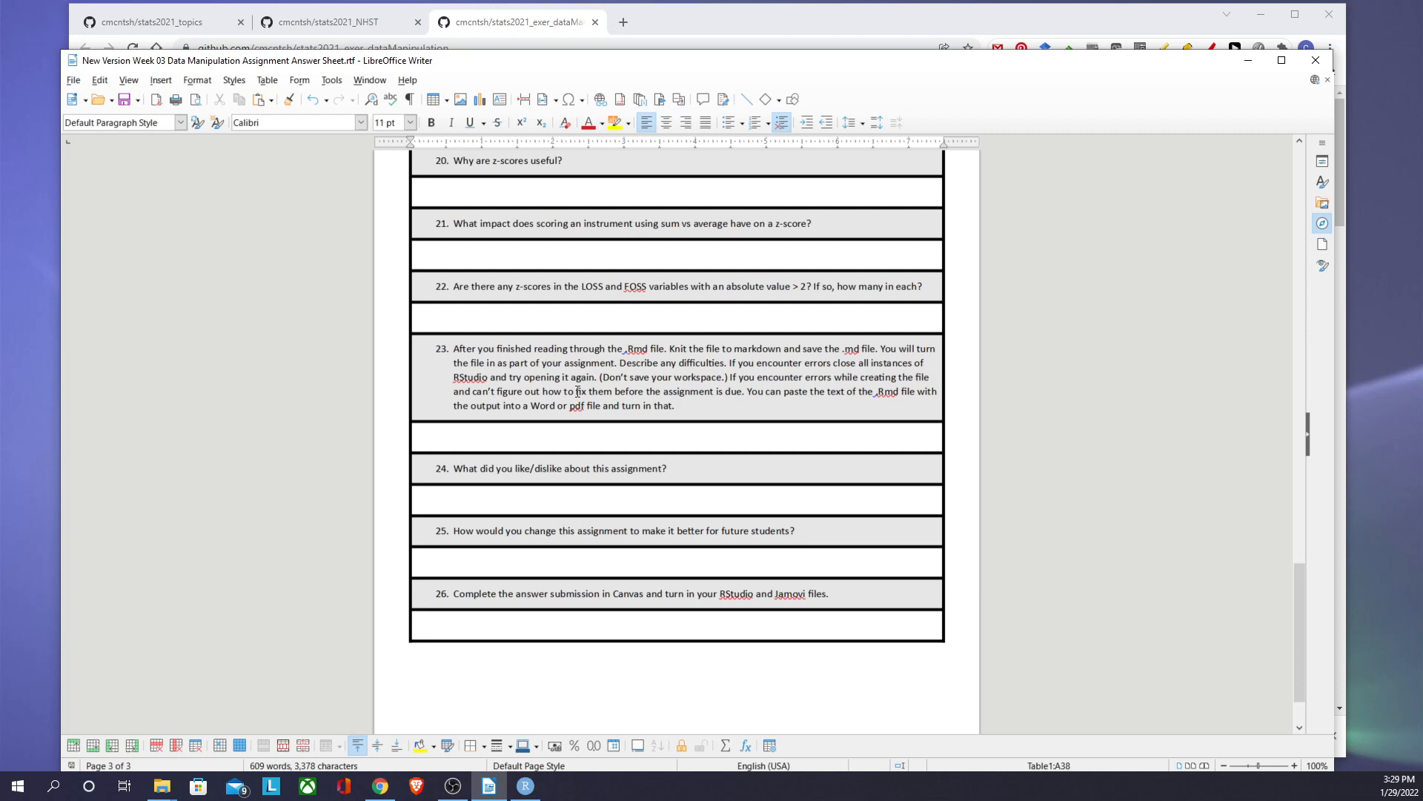
scroll(585, 384, "down", 2)
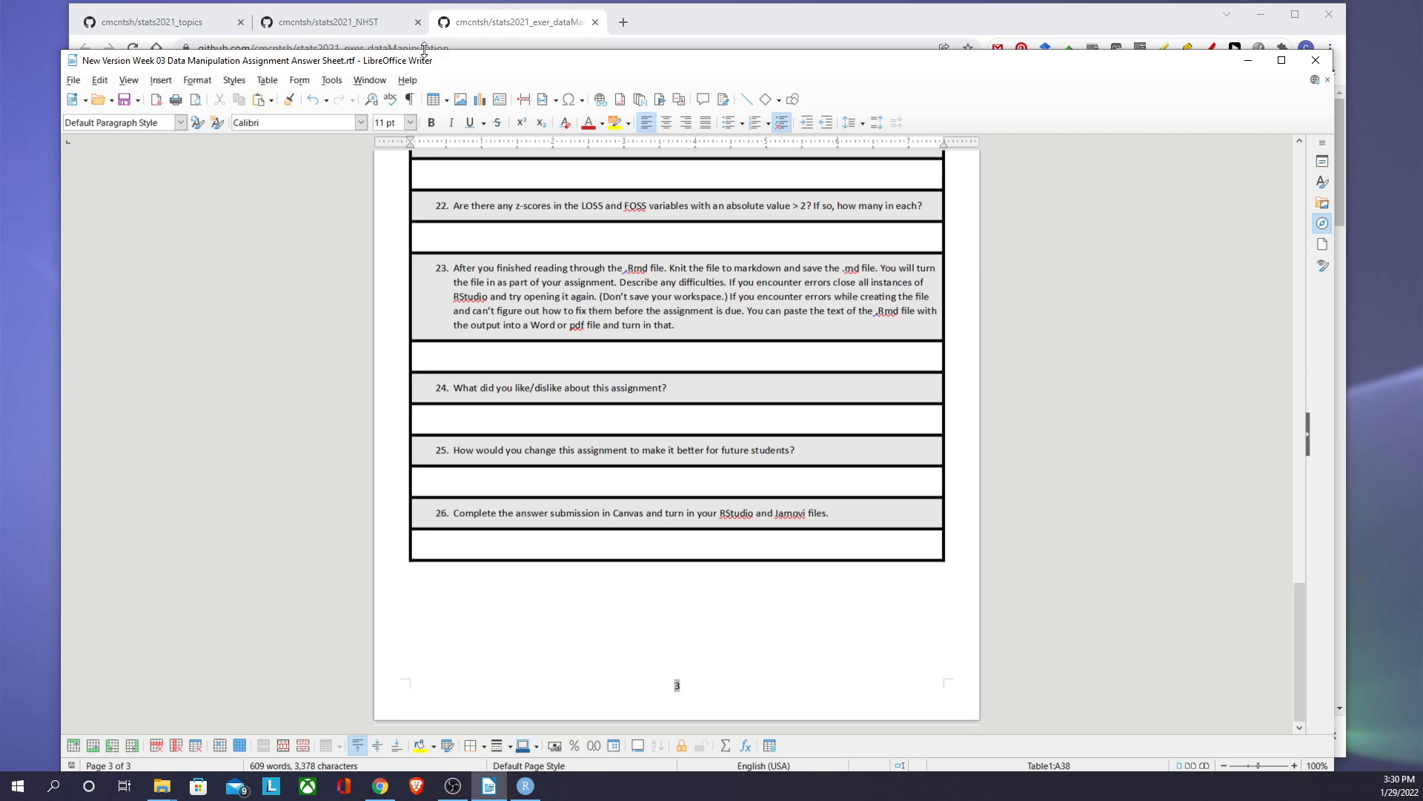
Step: Switch back to RStudio and bring up the Week 3 assignment .Rmd file in place of the dataset
mouse_move(527, 787)
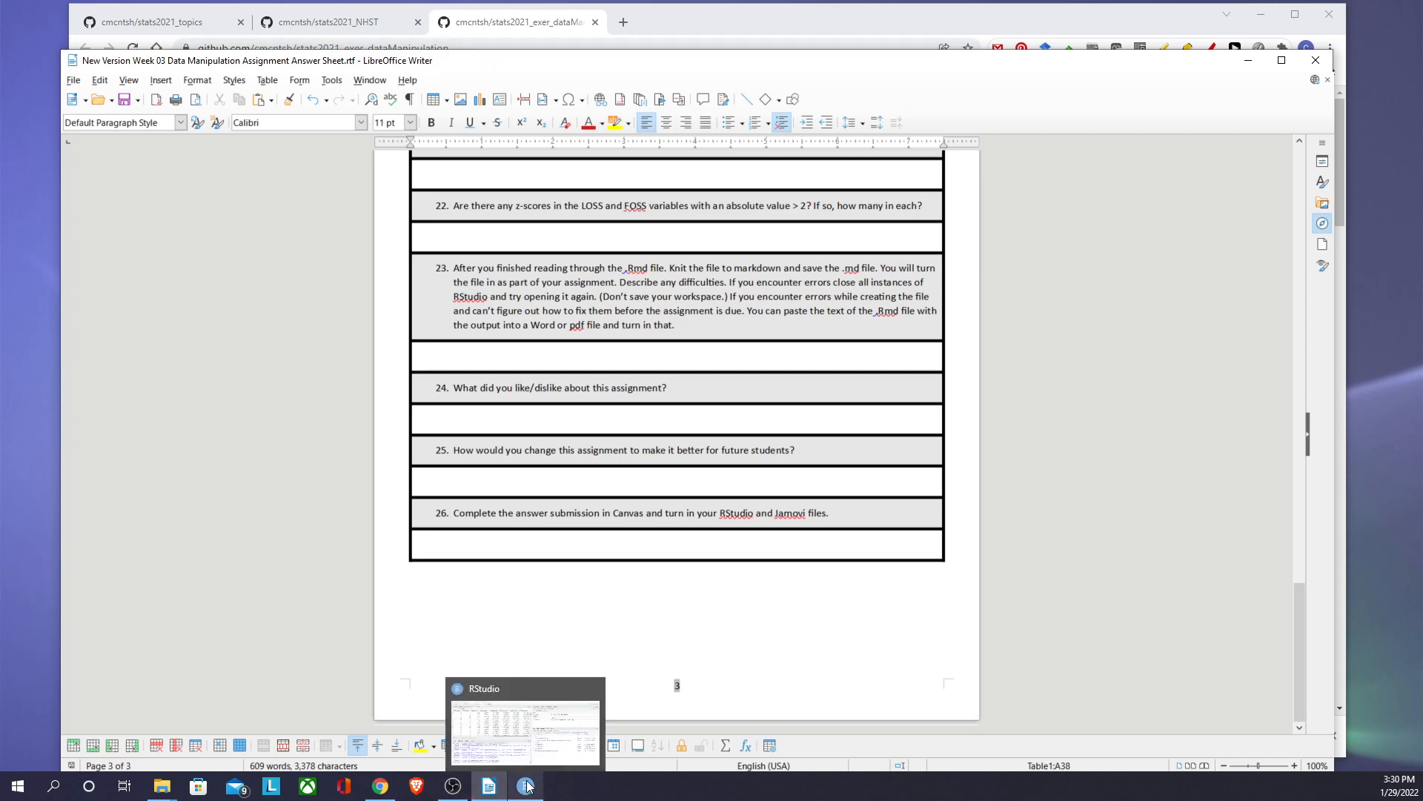
left_click(549, 733)
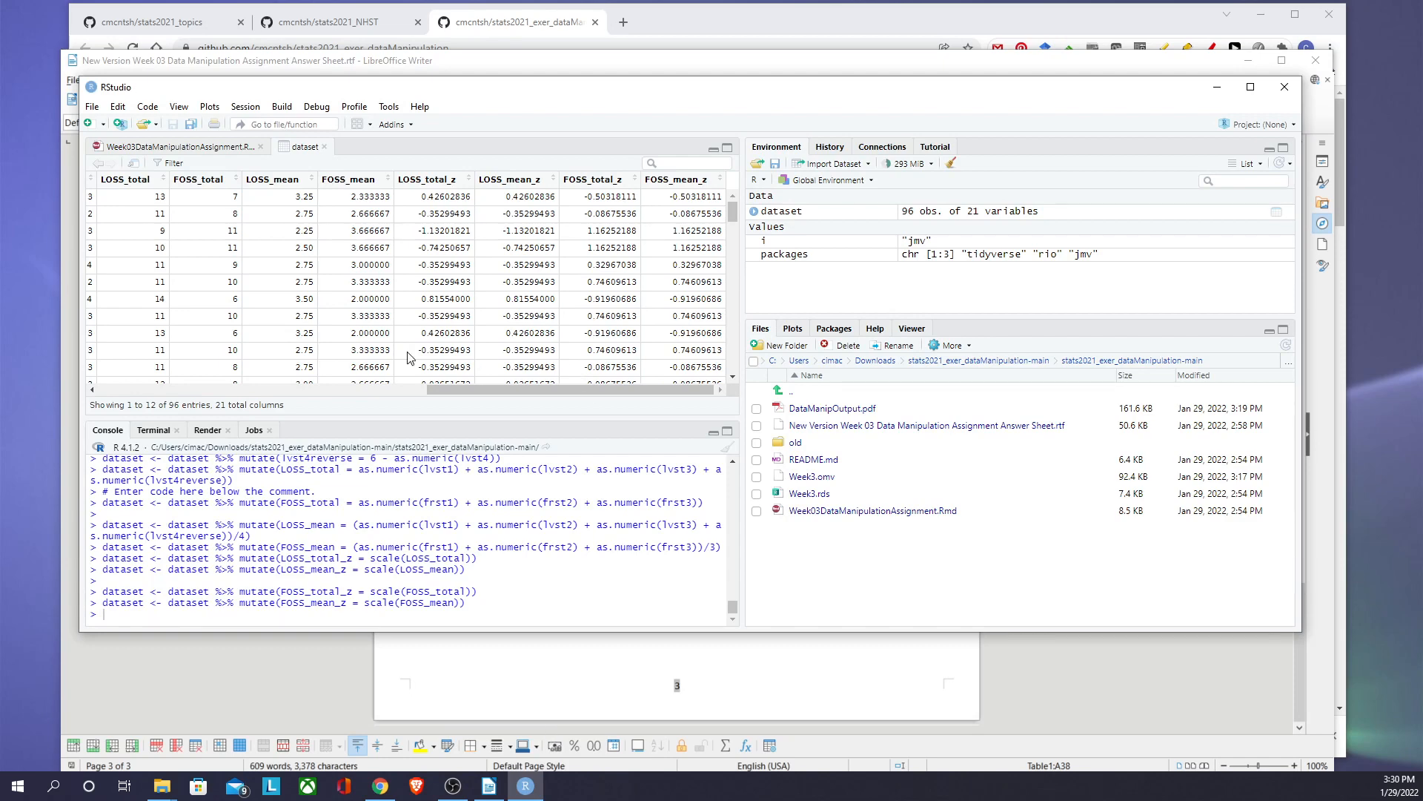
left_click(175, 147)
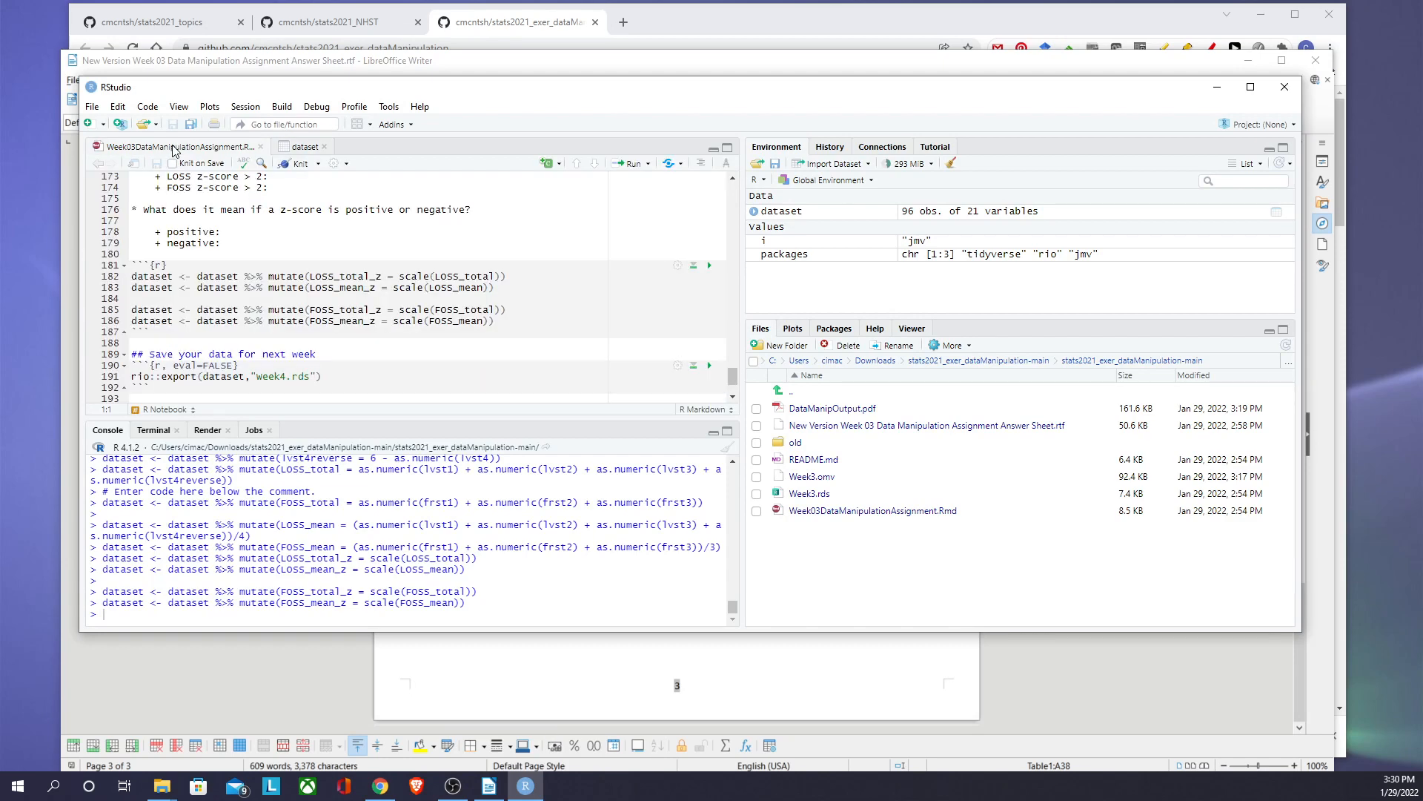
Step: Knit the Week 3 assignment to md_document and check for Week03DataManipulationAssignment.md in the assignment folder in File Explorer
left_click(318, 163)
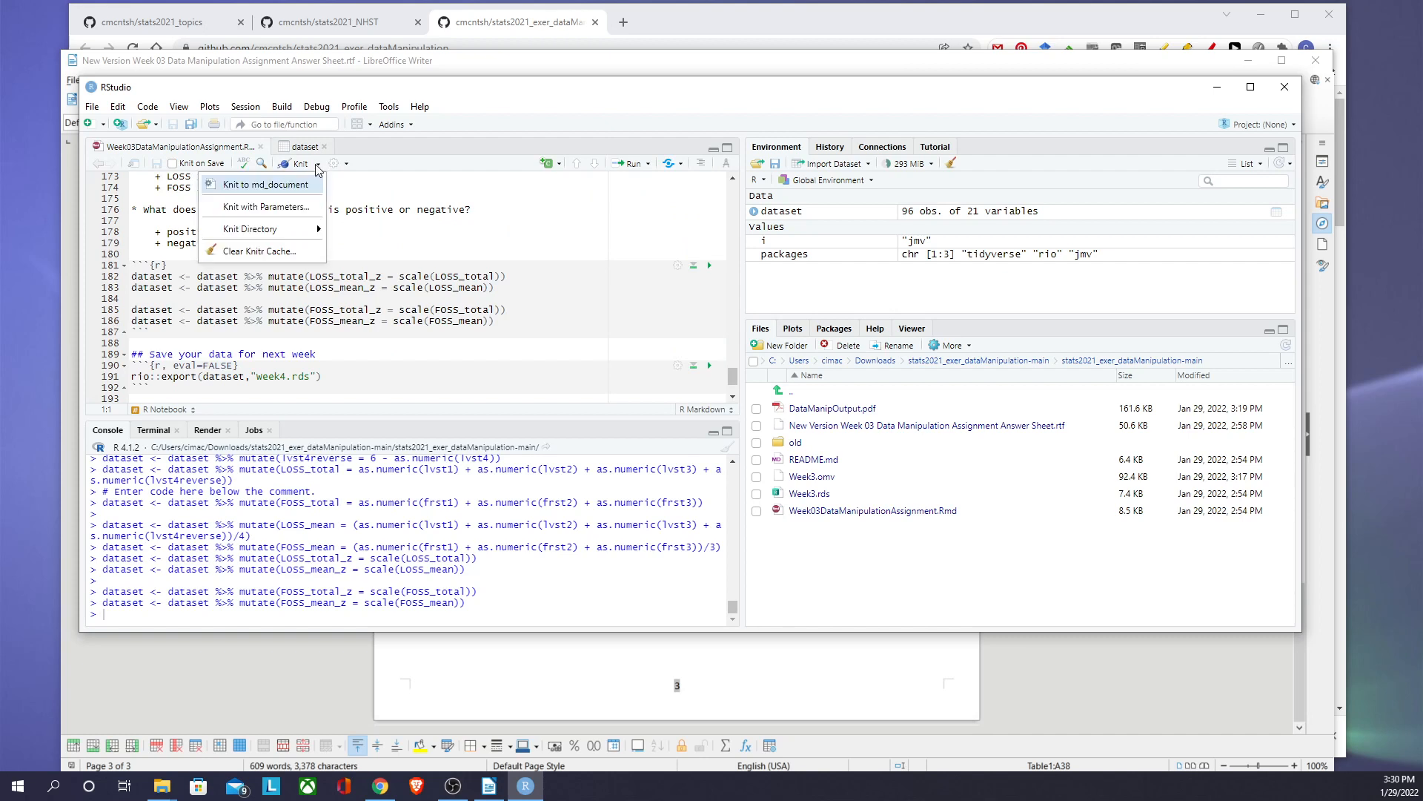
left_click(264, 186)
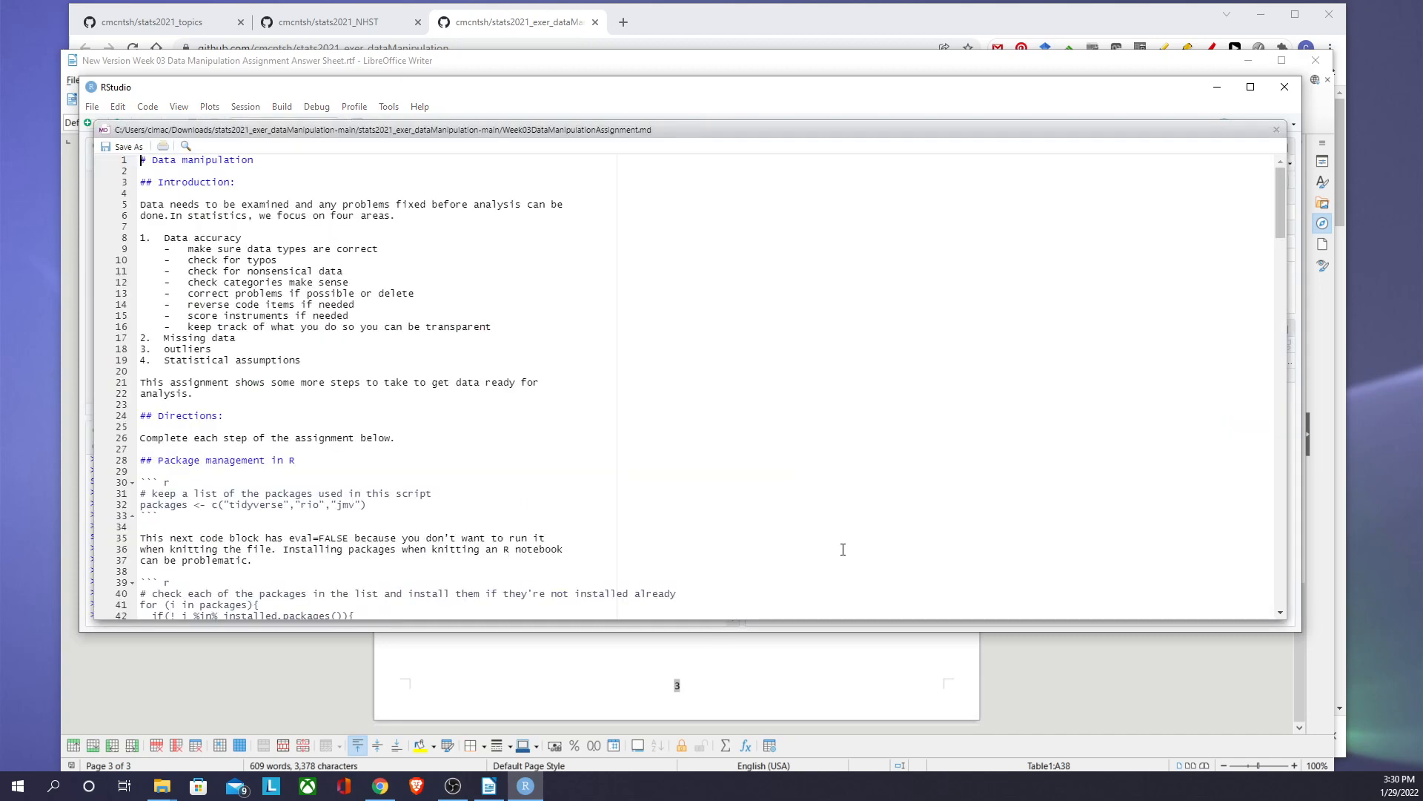
left_click(162, 787)
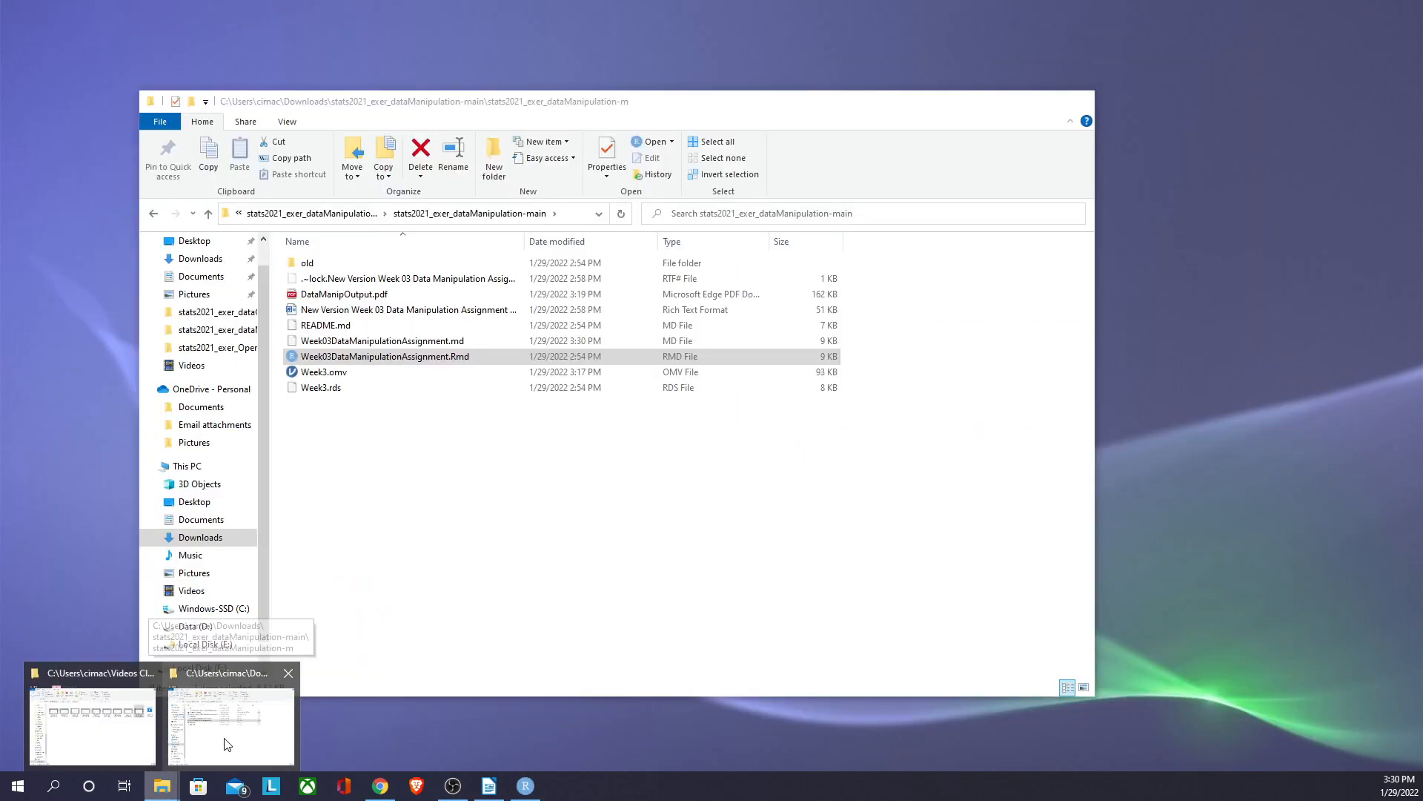
left_click(224, 737)
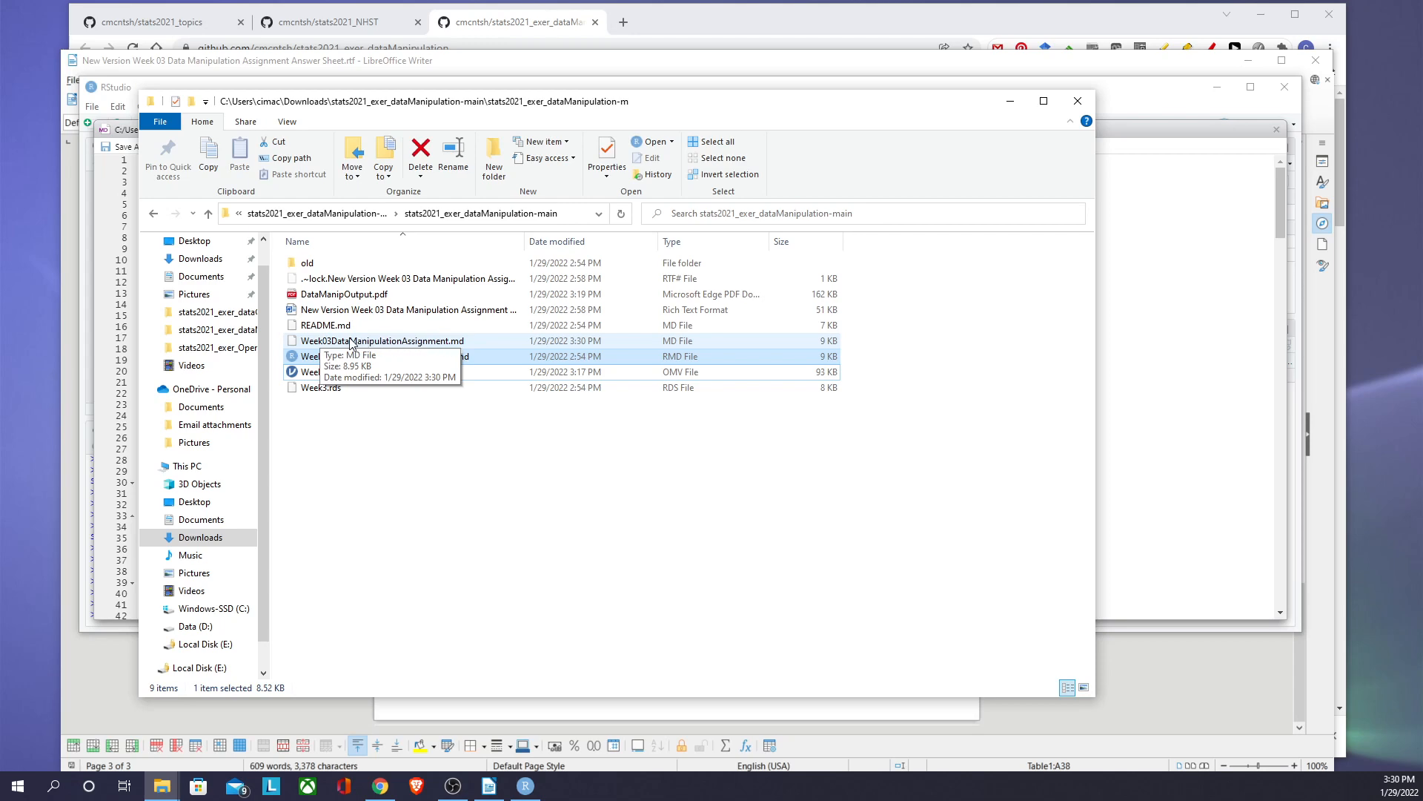
left_click(1154, 100)
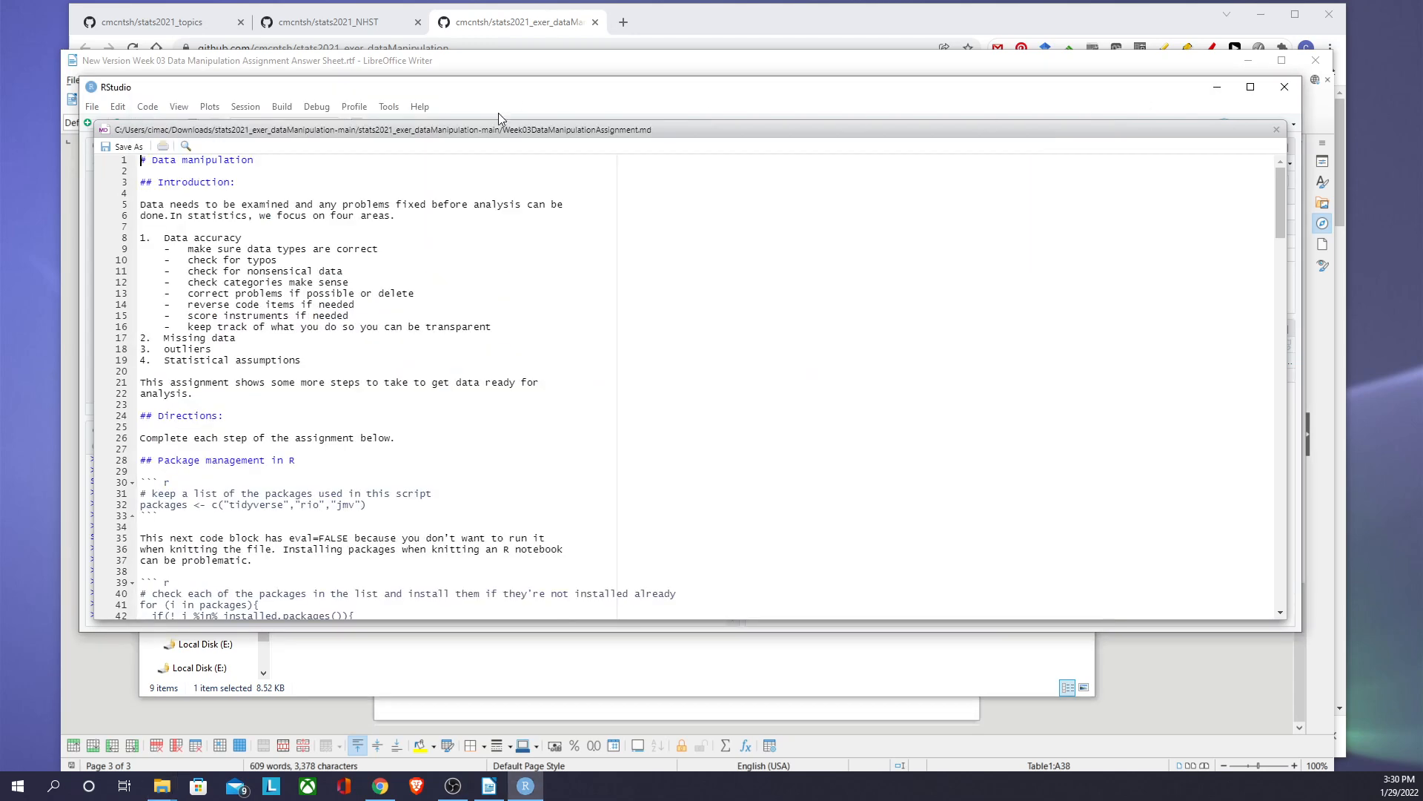
Step: Close the preview of the knitted file and quit RStudio without saving the workspace image
left_click(1276, 130)
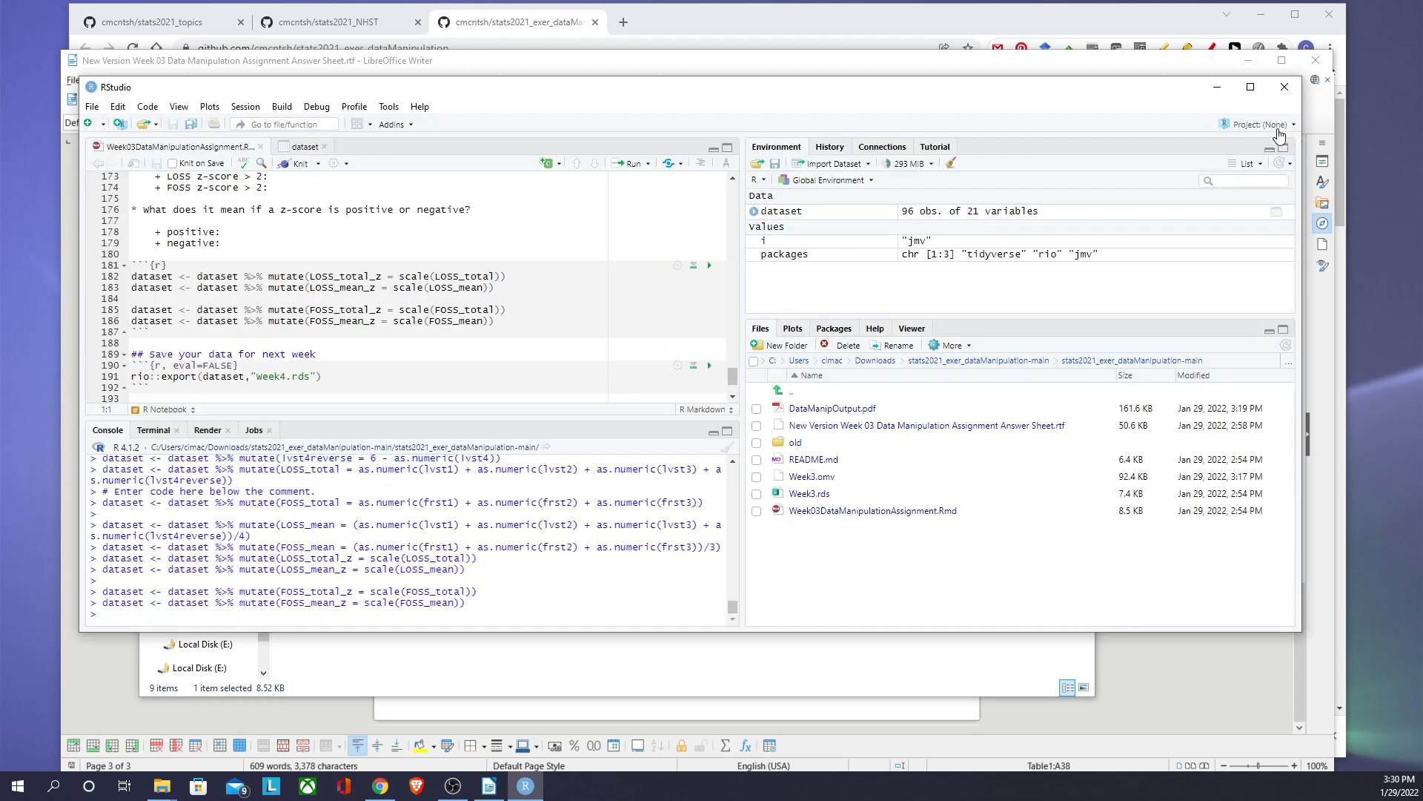
left_click(1285, 88)
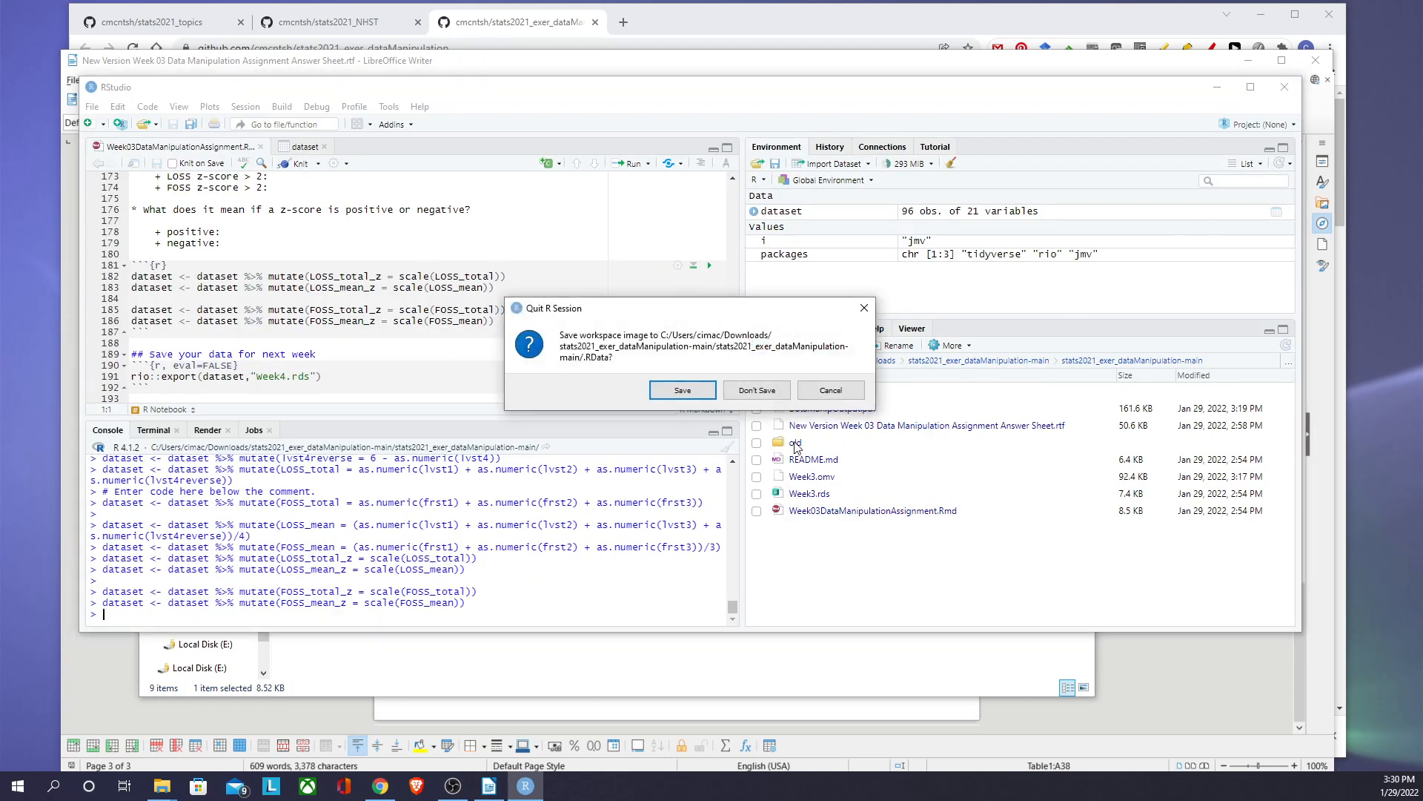
left_click(750, 390)
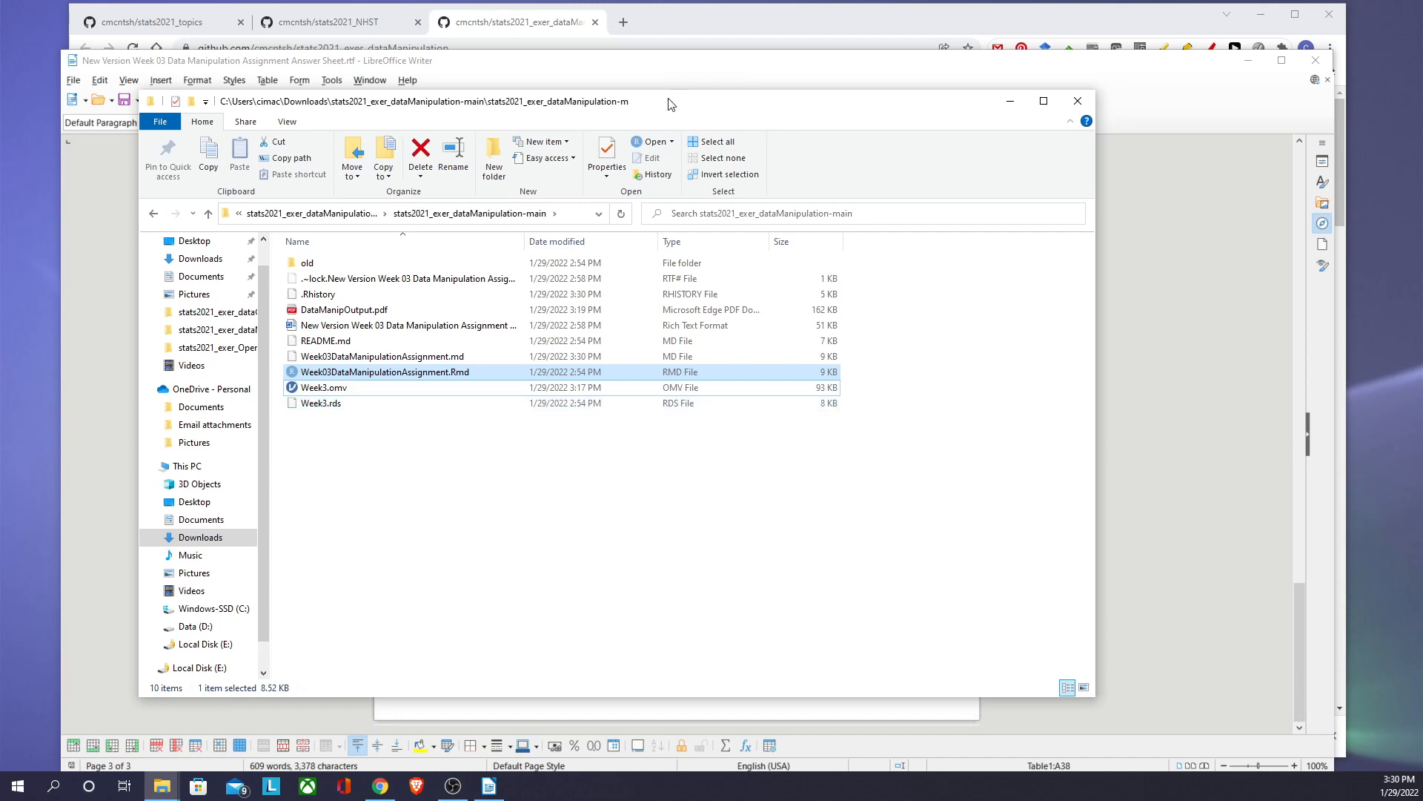
Step: Move the assignment folder window aside, switch to Chrome and open the file upload page of the stats2021_exer_dataManipulation repository on GitHub
left_click_drag(670, 104, 1236, 112)
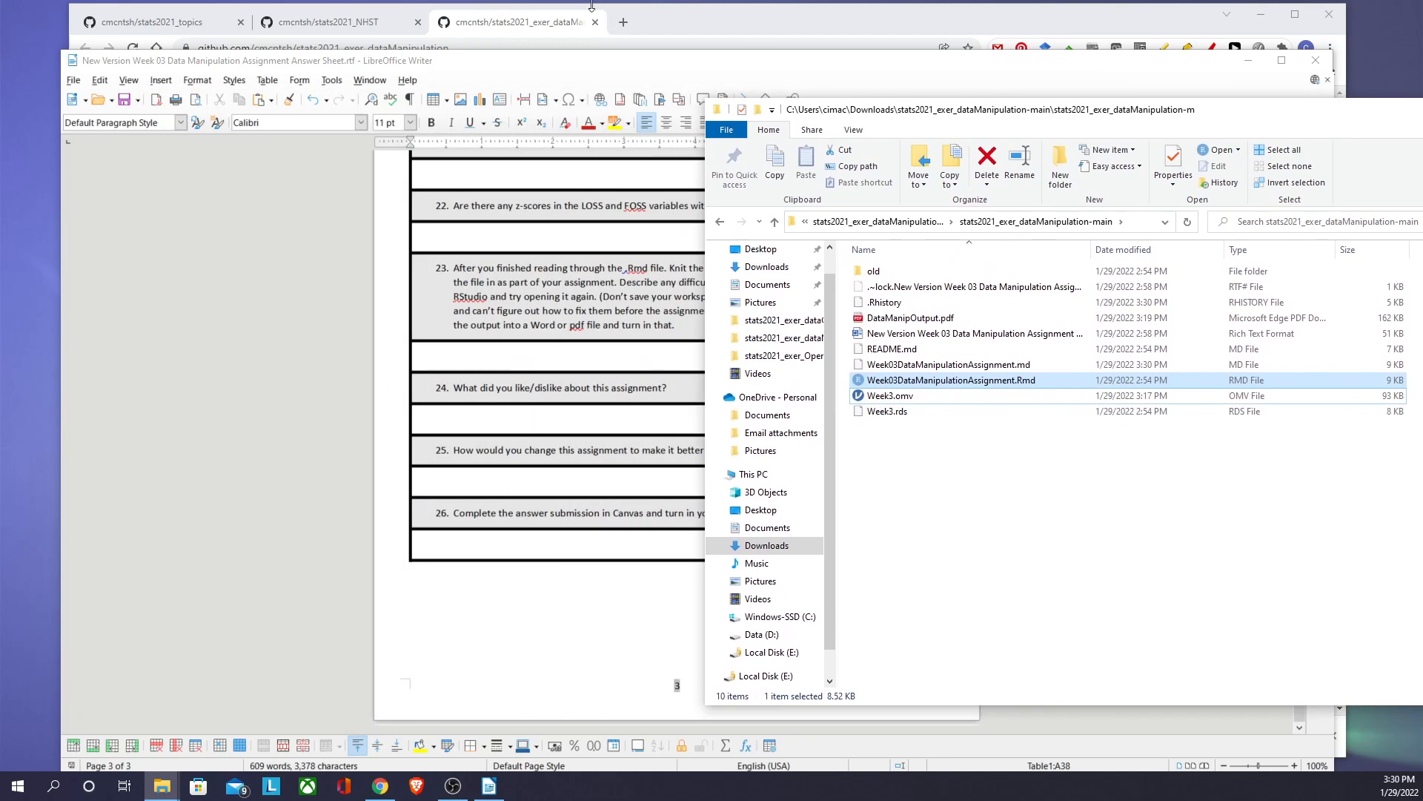
left_click(514, 23)
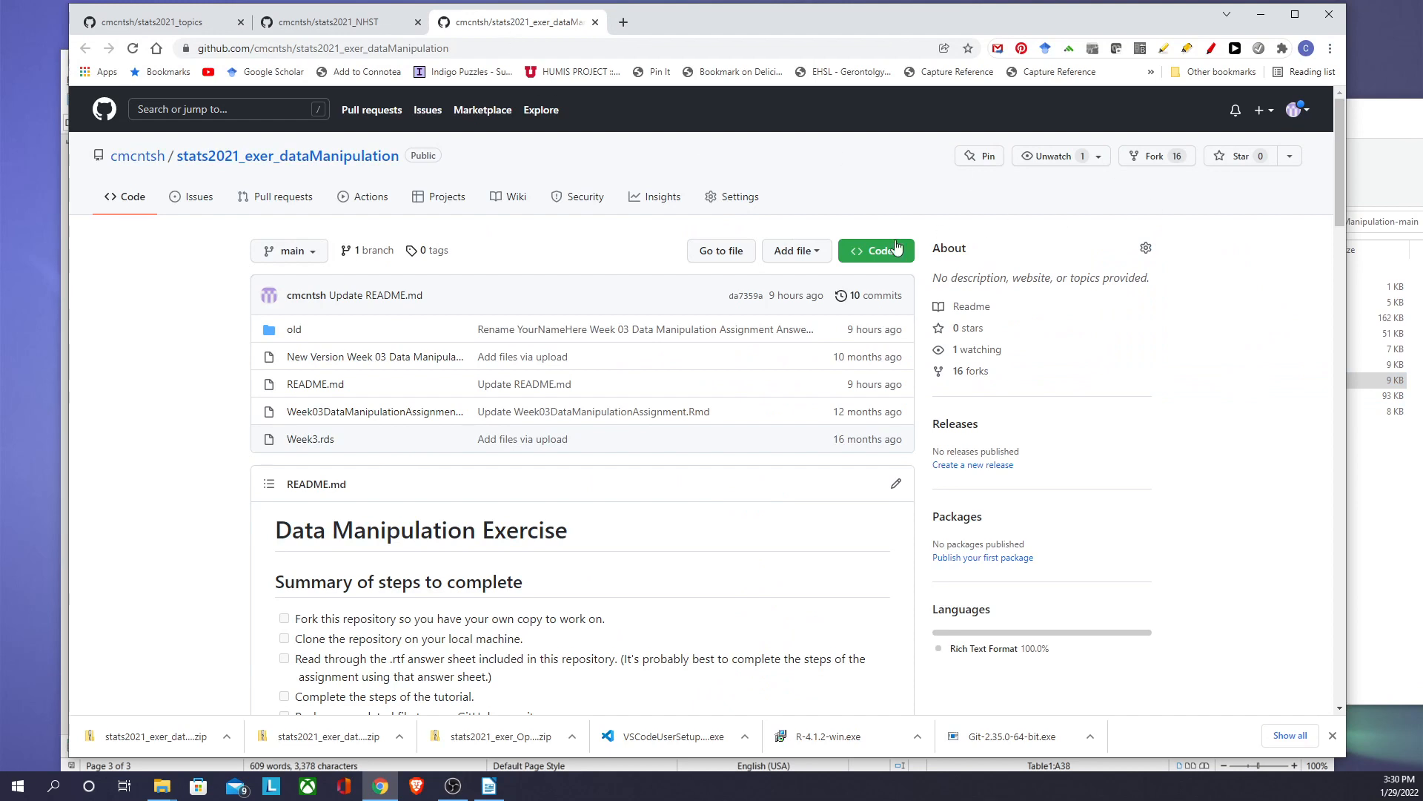
left_click(808, 251)
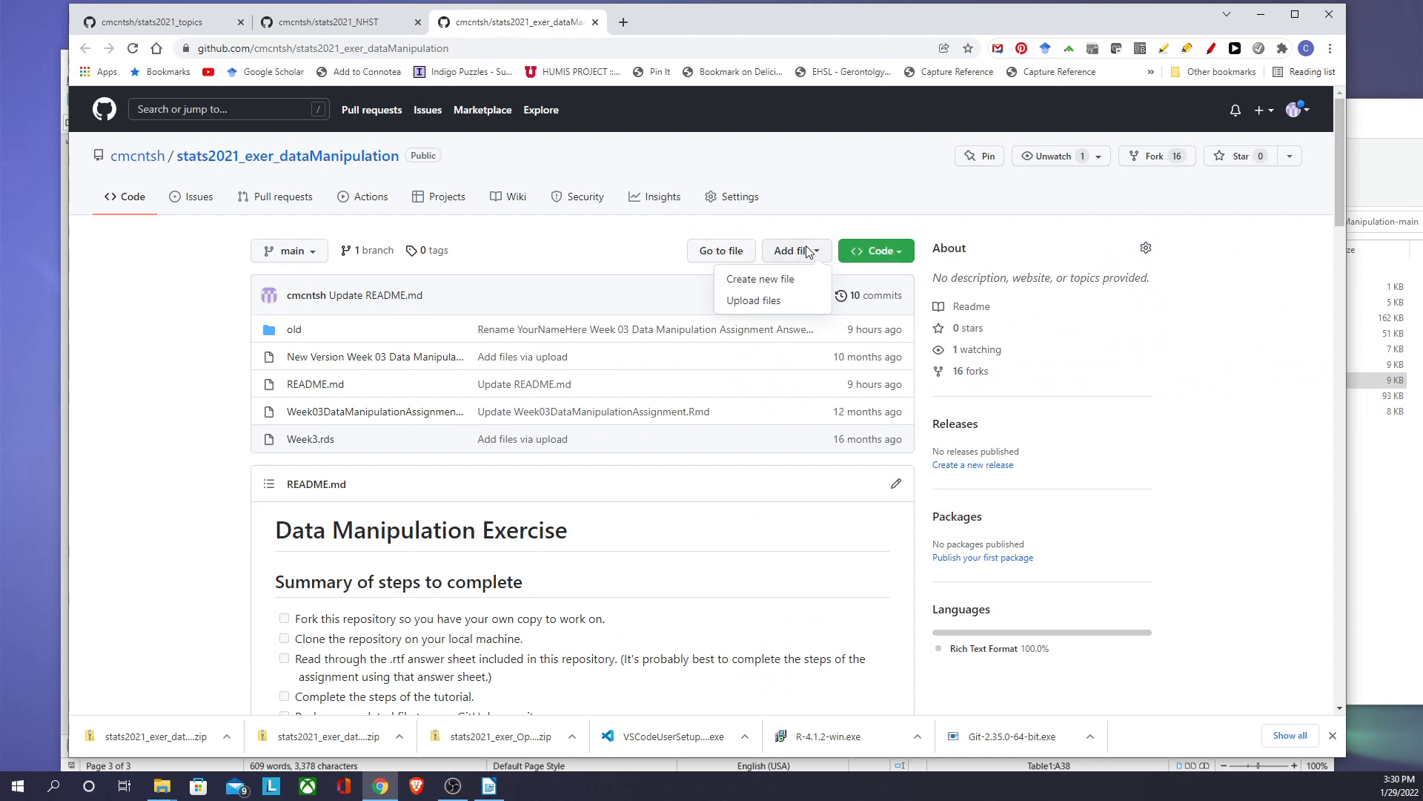
left_click(754, 300)
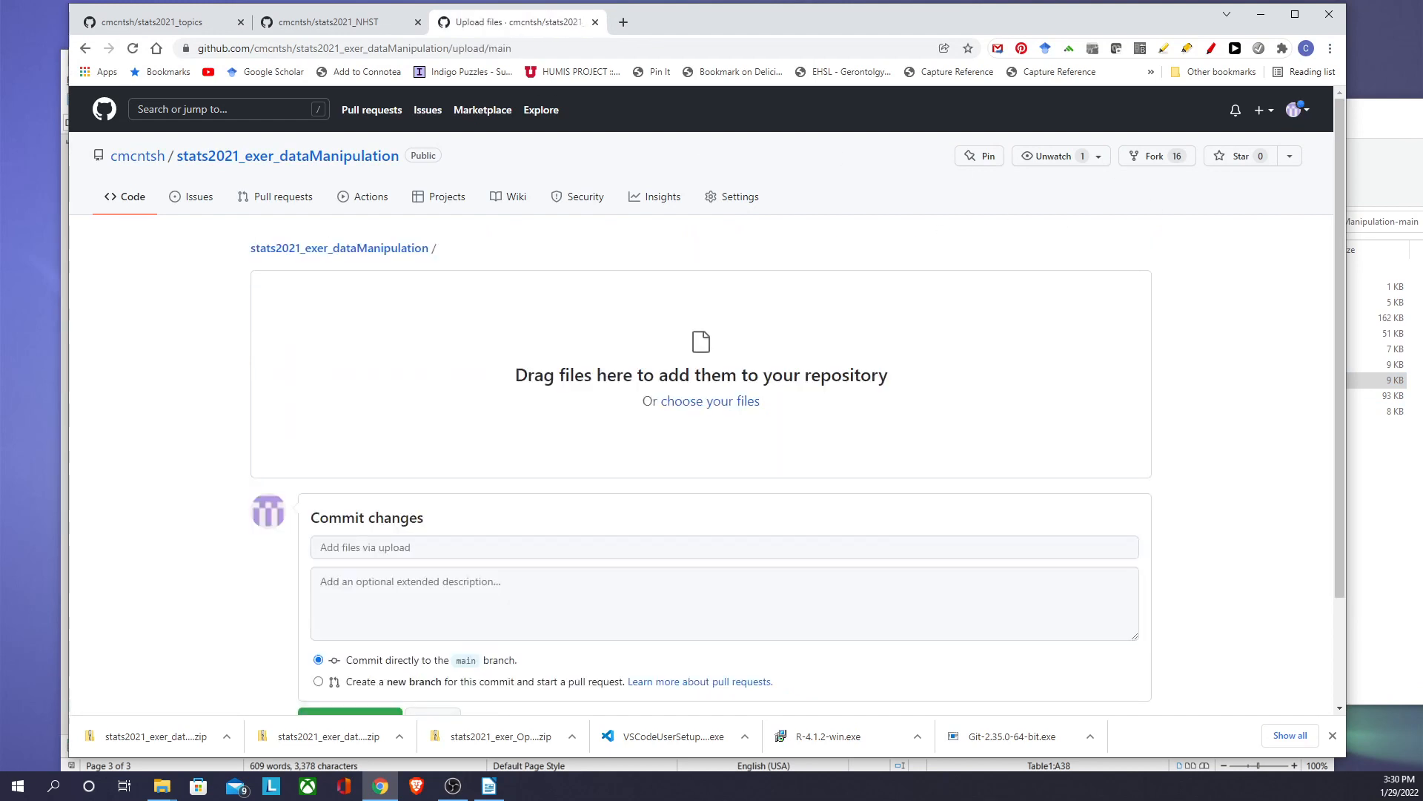
Step: Add Week3.omv, Week03DataManipulationAssignment.md and DataManipOutput.pdf from the assignment folder to the GitHub upload
left_click(1416, 204)
left_click_drag(875, 400, 524, 403)
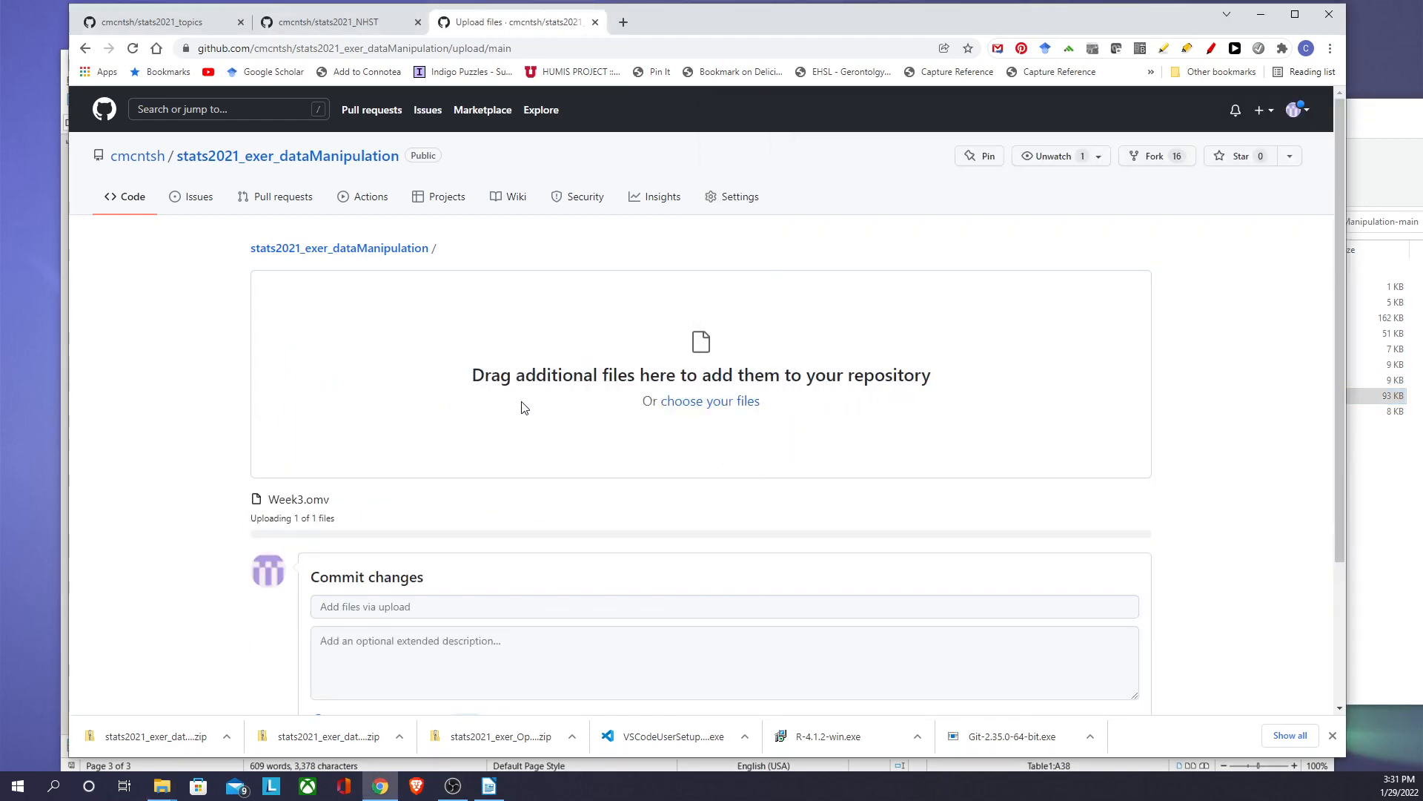
key("alt+Tab")
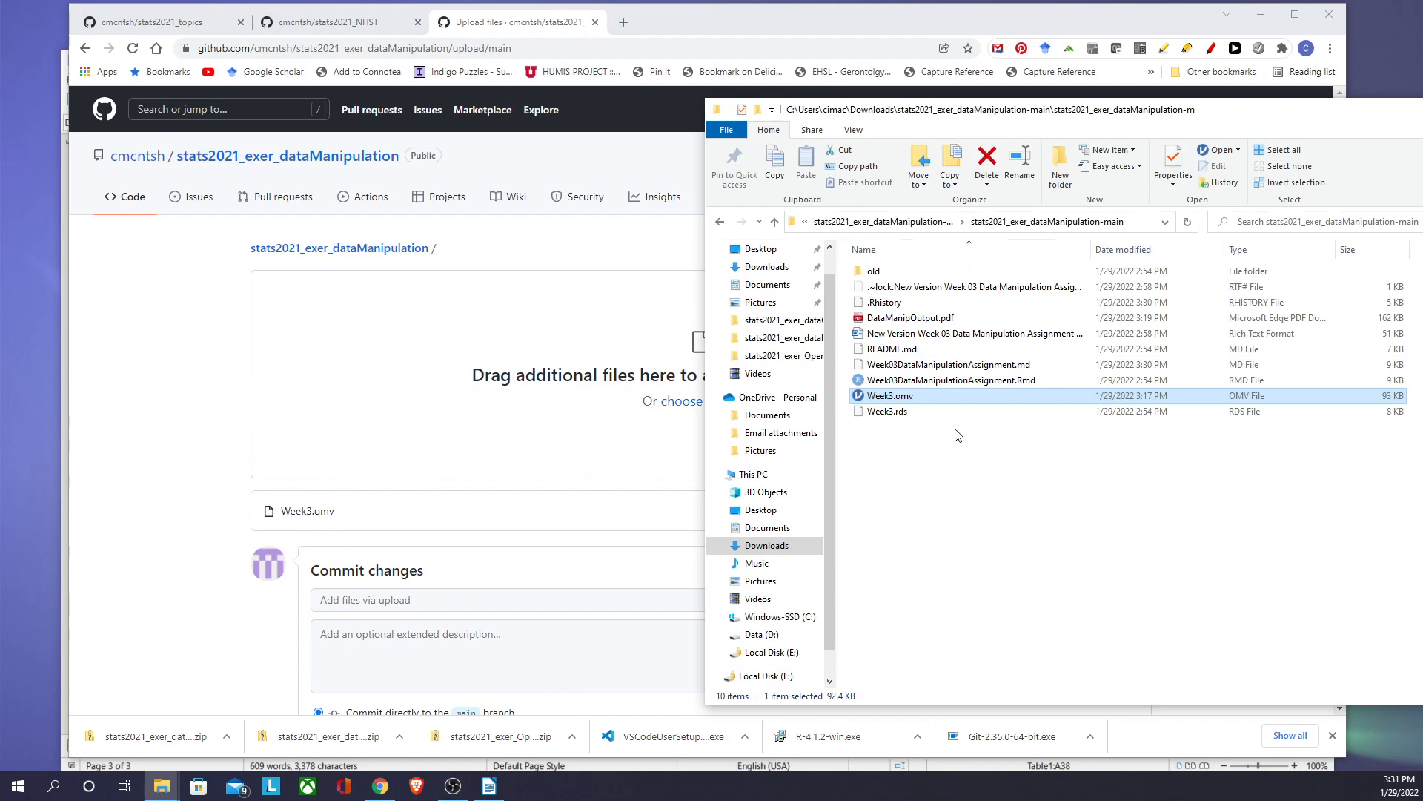
left_click_drag(907, 366, 516, 367)
key("alt+Tab")
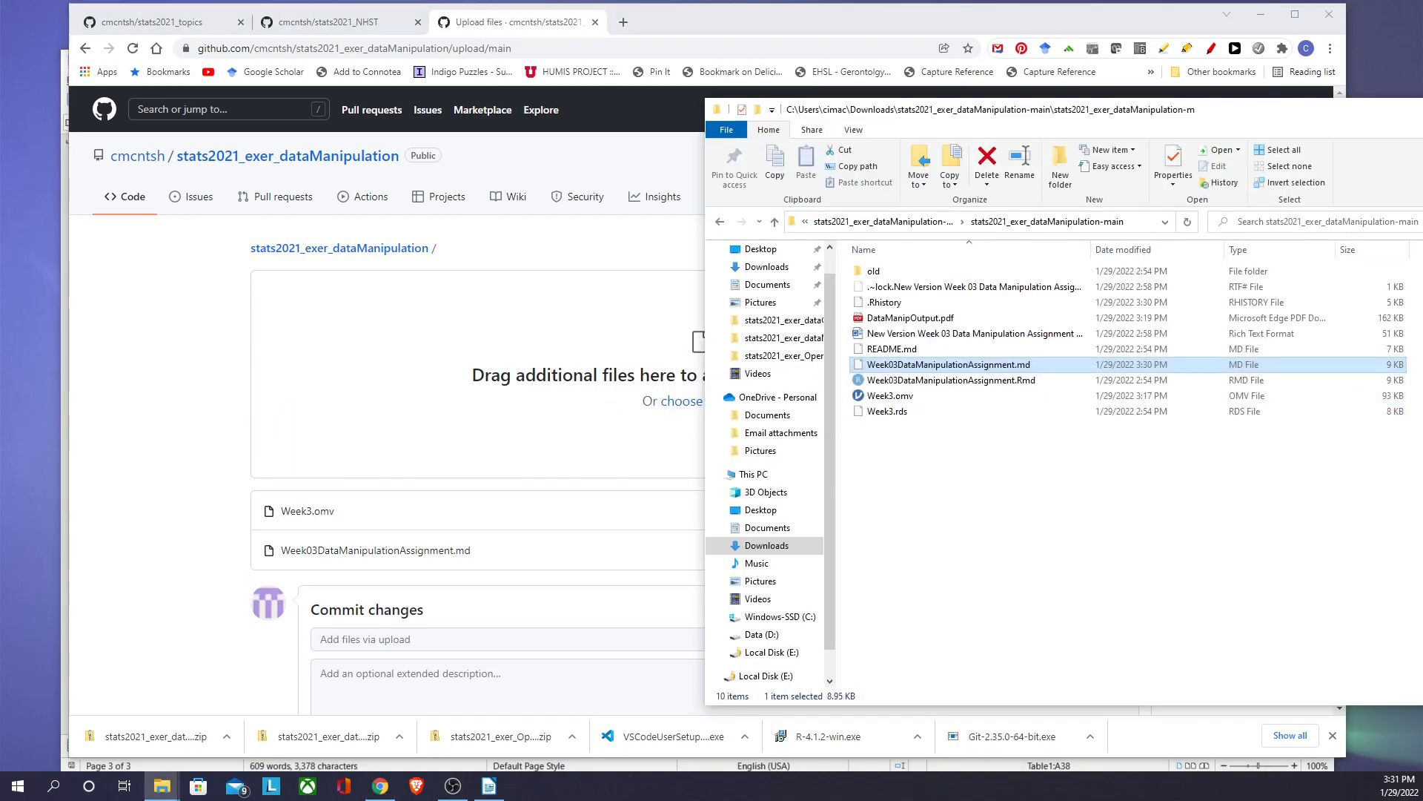
left_click(892, 319)
left_click_drag(892, 319, 564, 342)
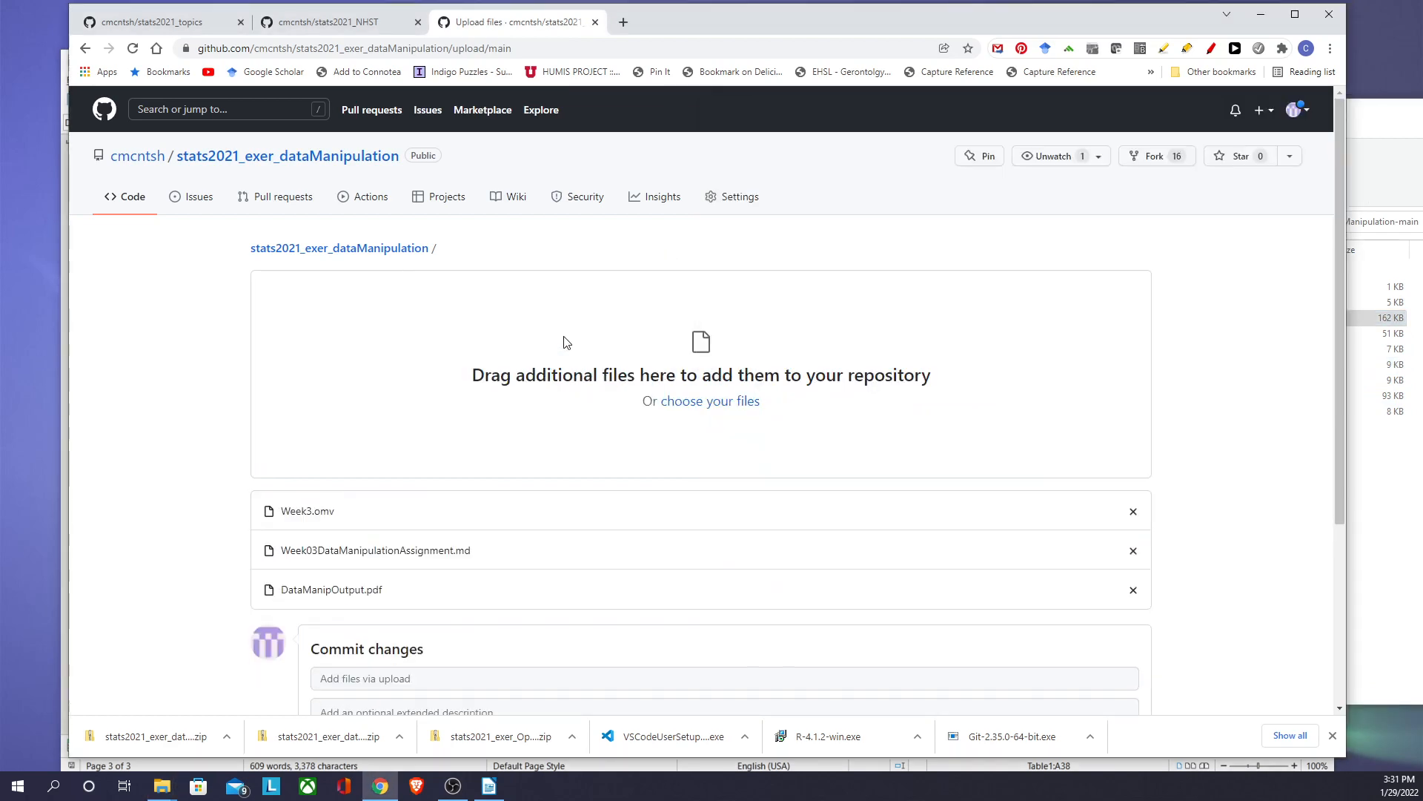
Step: Cancel the GitHub upload without committing and bring the assignment folder window back in front of the browser
scroll(1231, 582, "down", 3)
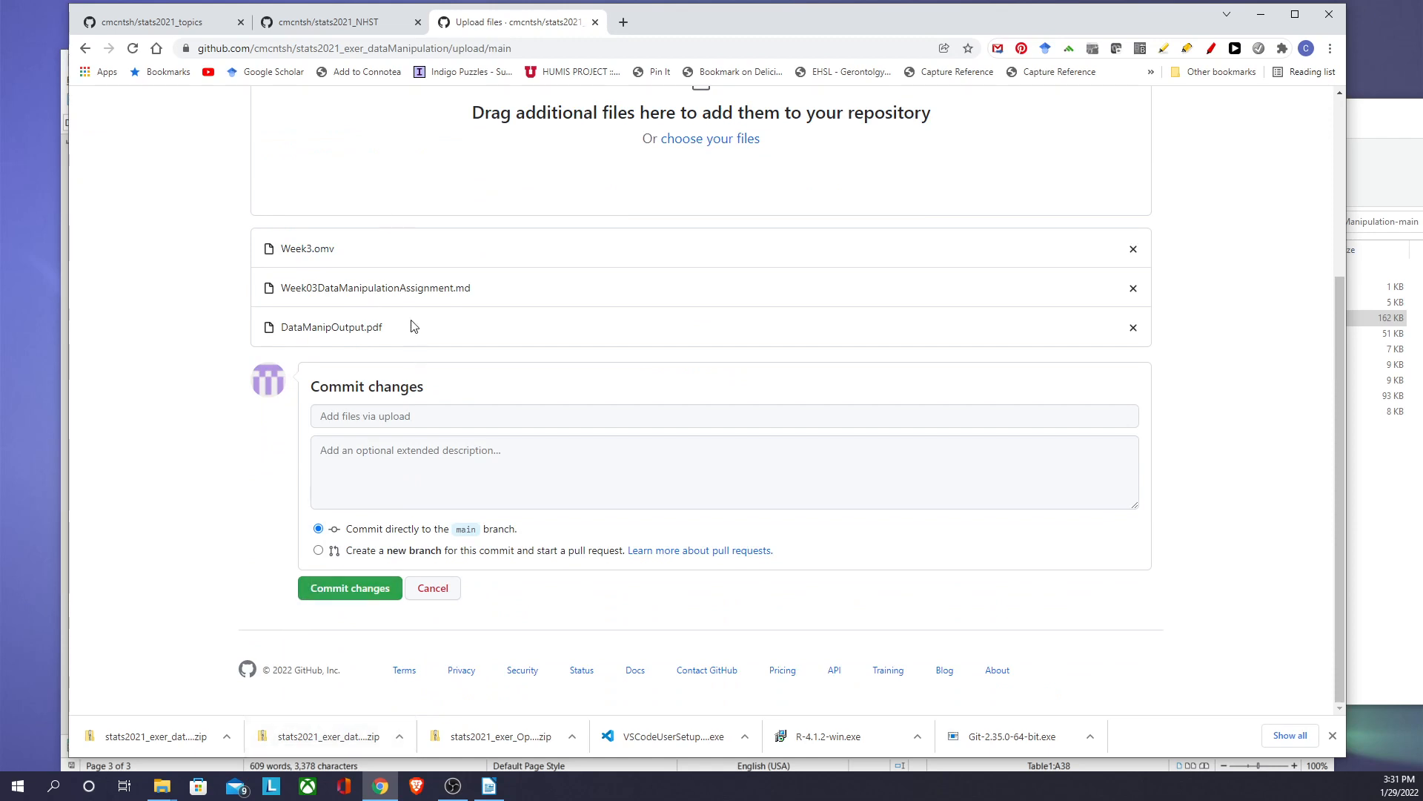
left_click(434, 589)
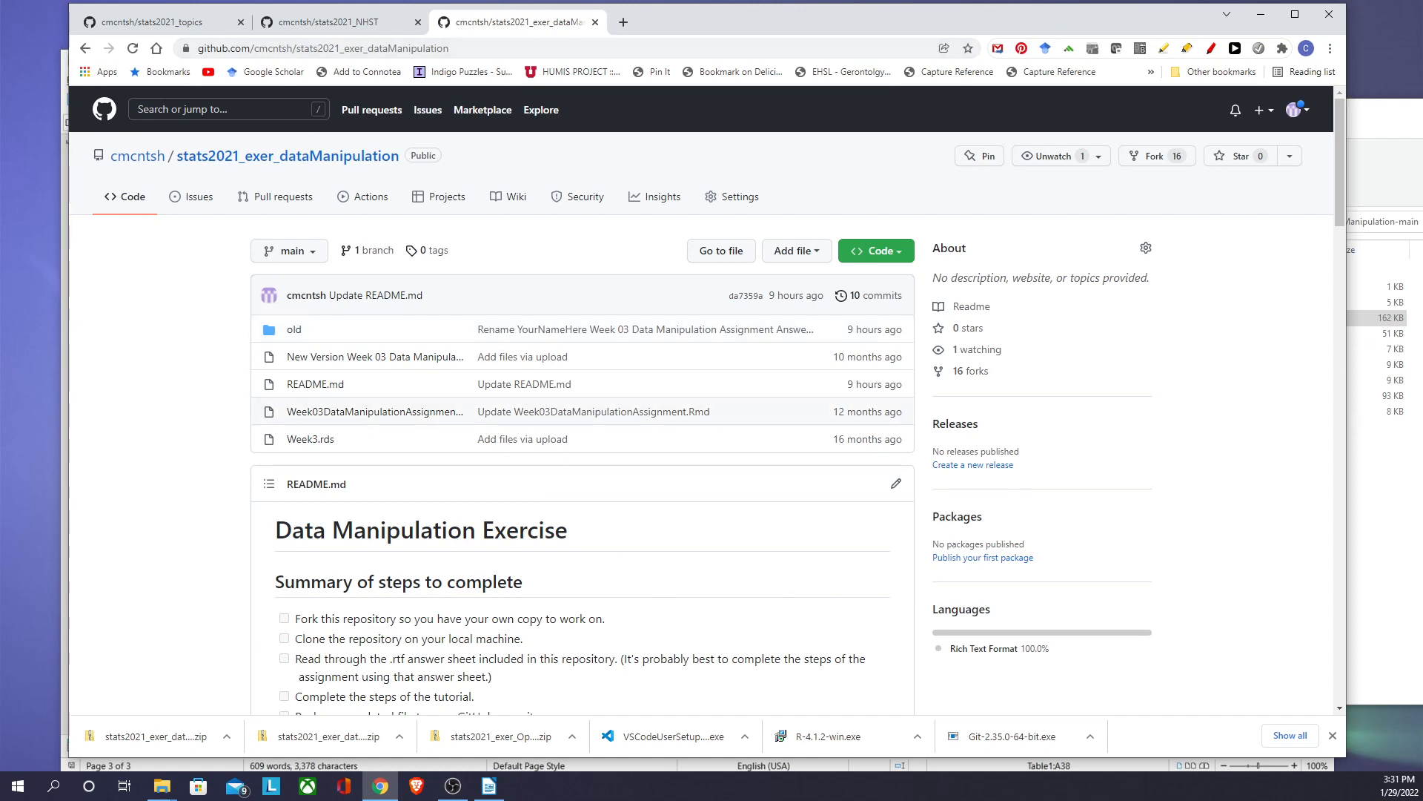
left_click_drag(1422, 108, 994, 92)
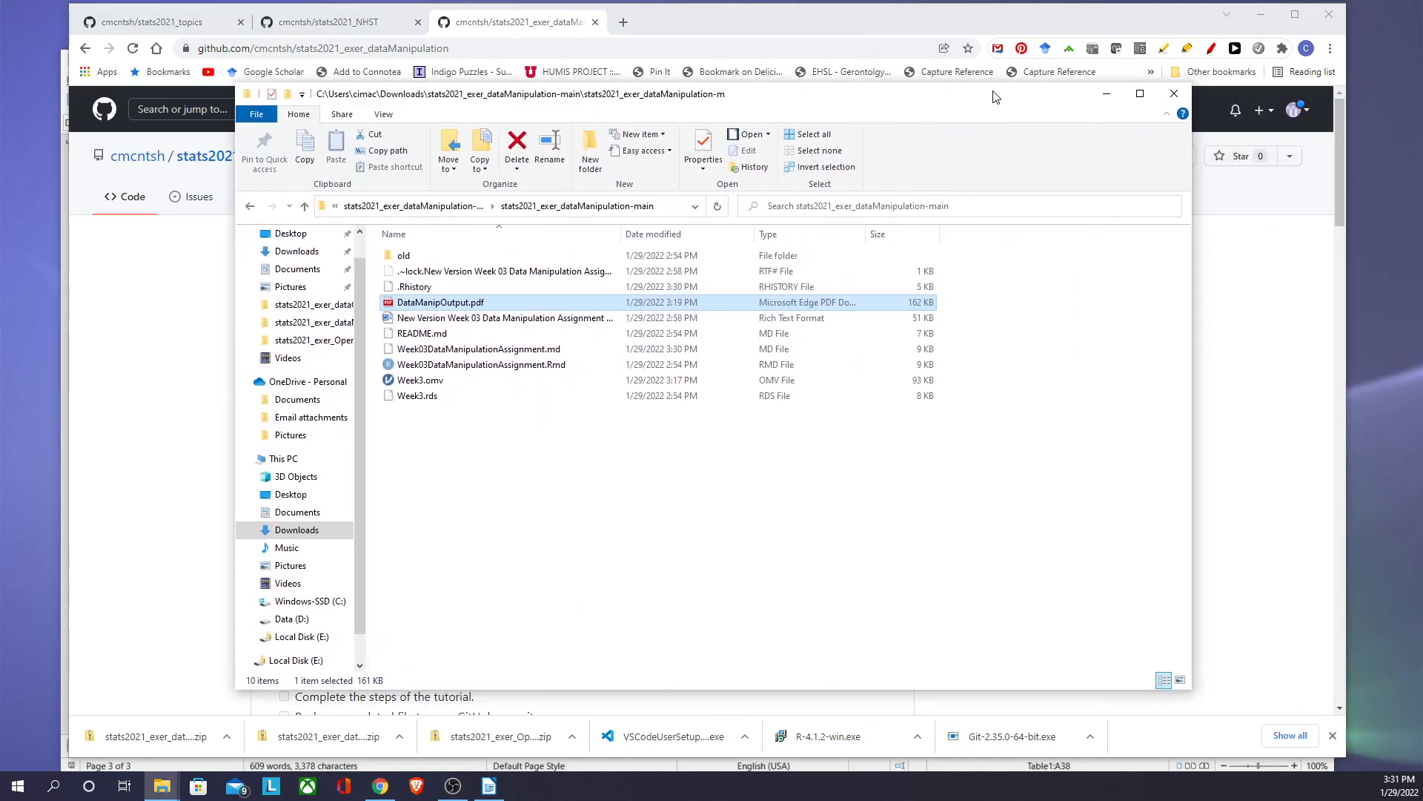